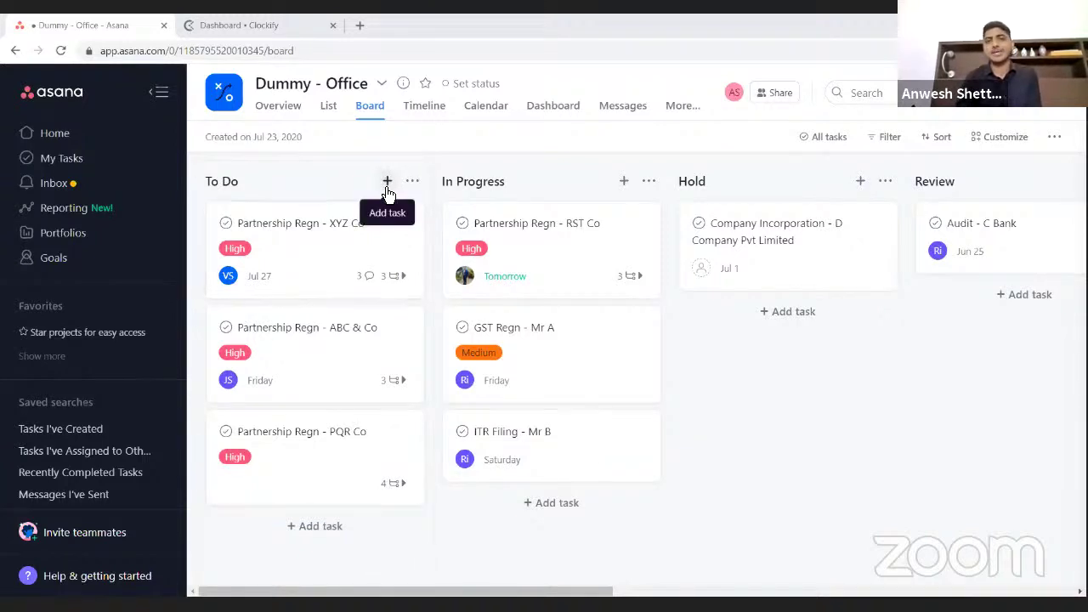
- Create a card titled 'Firm Regn - X & Co' at the top of To Do, fixing a mistyped start
click(387, 182)
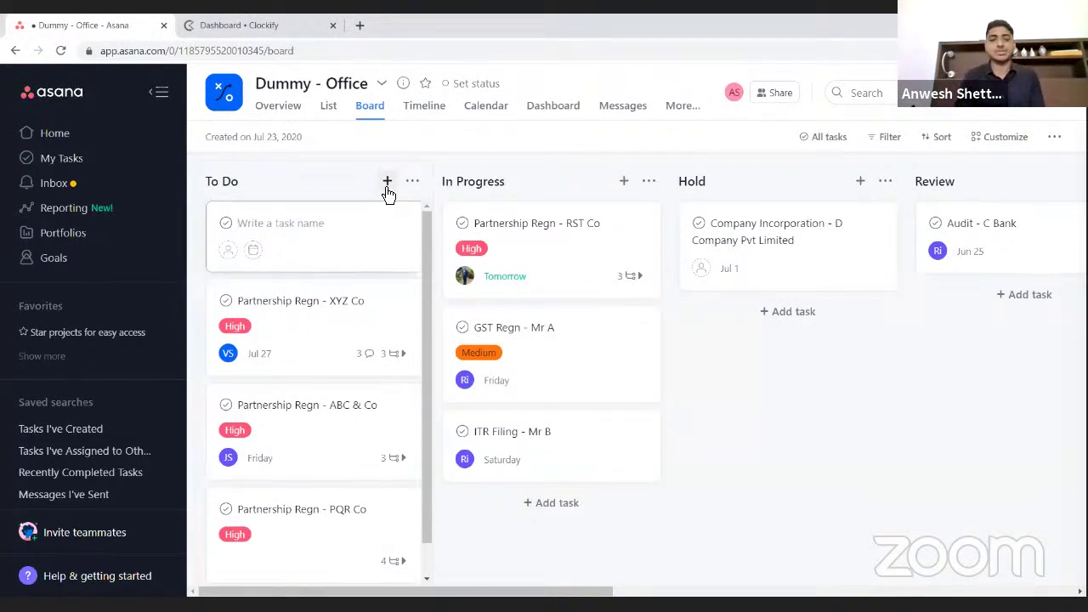
text(Paer)
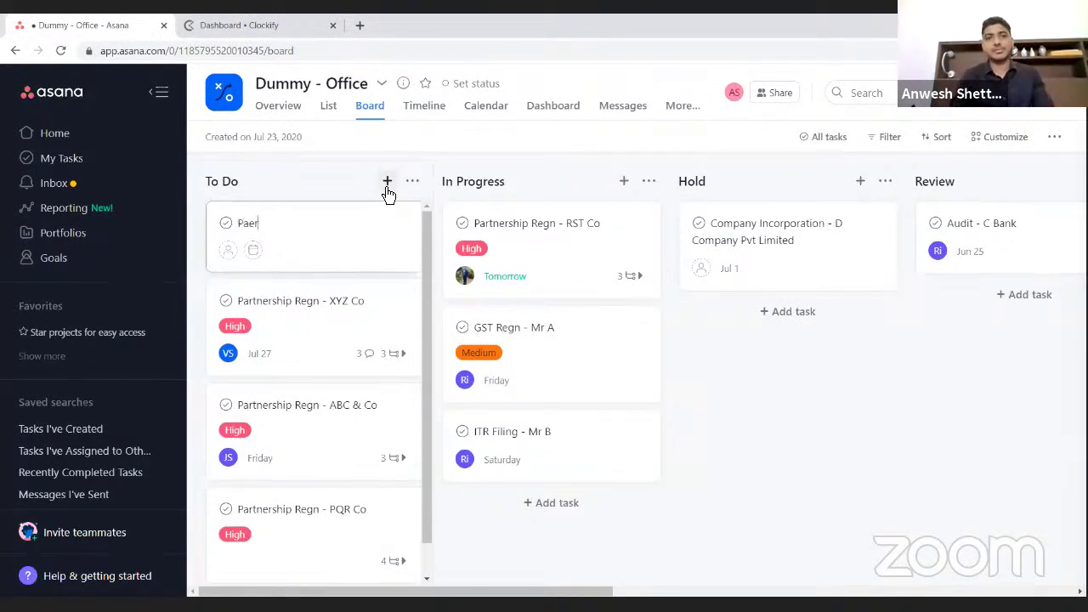
key(BackSpace)
key(BackSpace)
key(BackSpace)
key(BackSpace)
text(Firm )
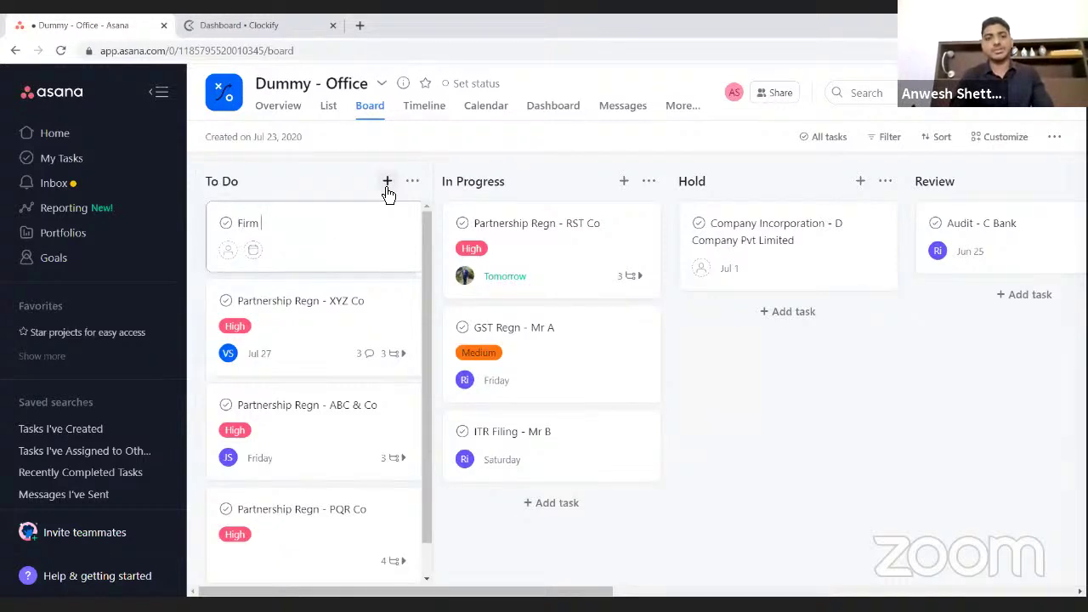
text(Regn)
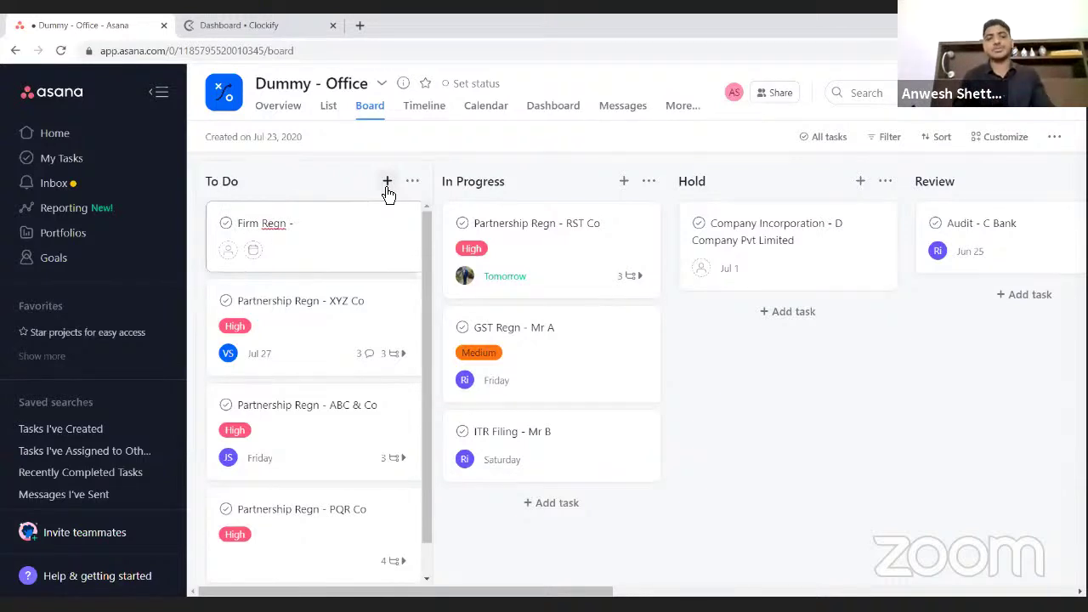
text(- )
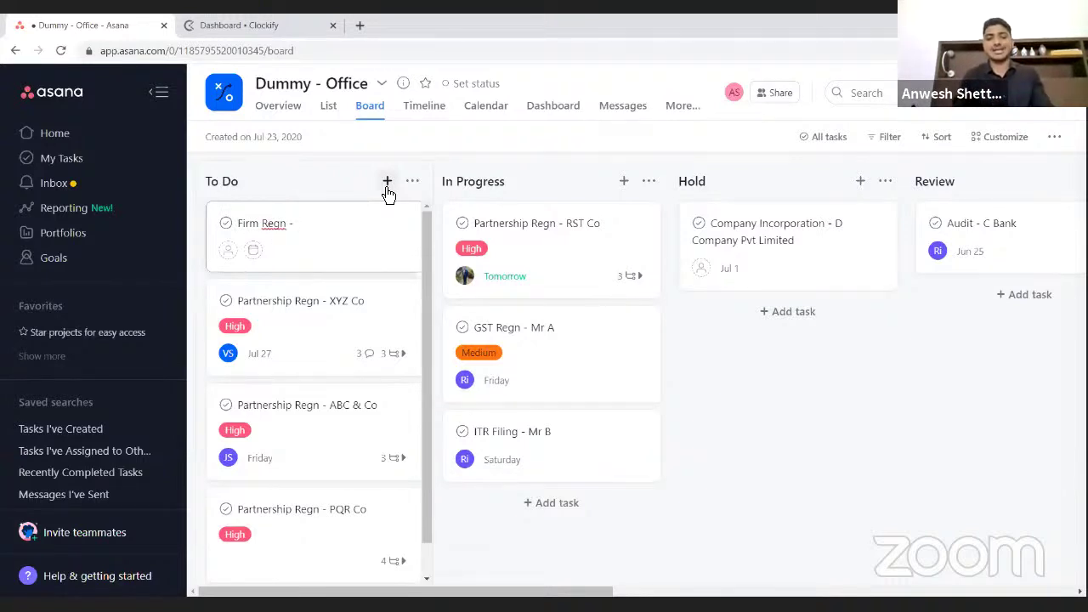
text(X & Co)
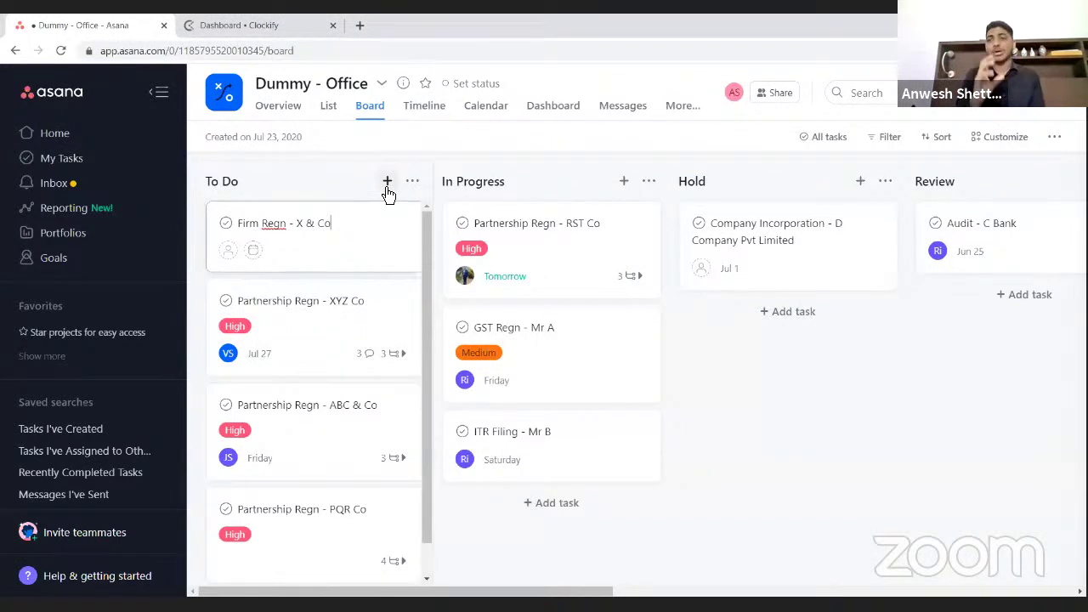
click(331, 189)
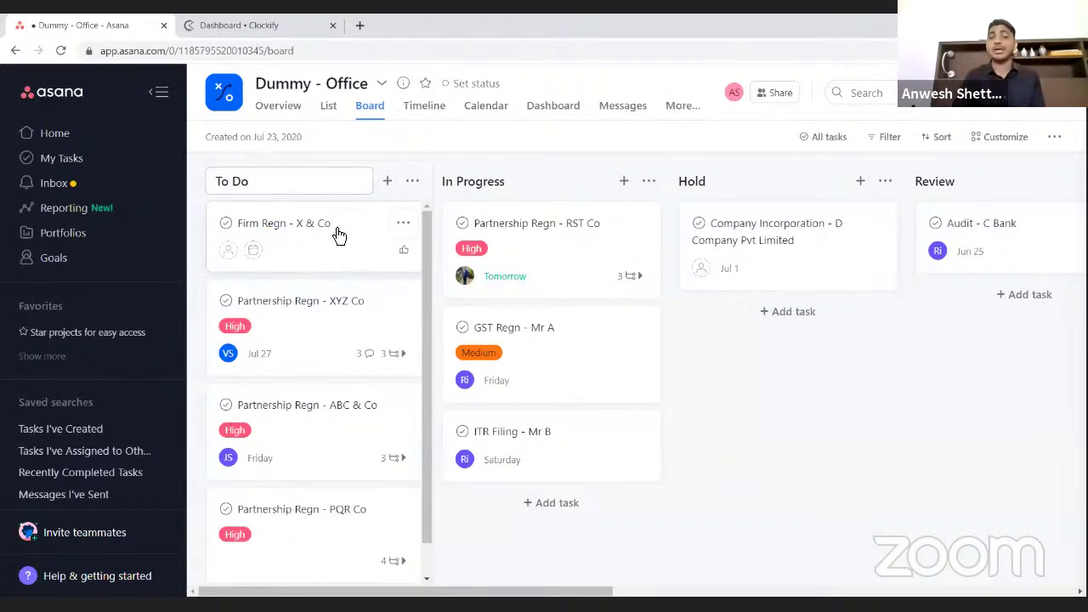
- Open the Firm Regn - X & Co card's details and pick a teammate as its assignee
click(338, 235)
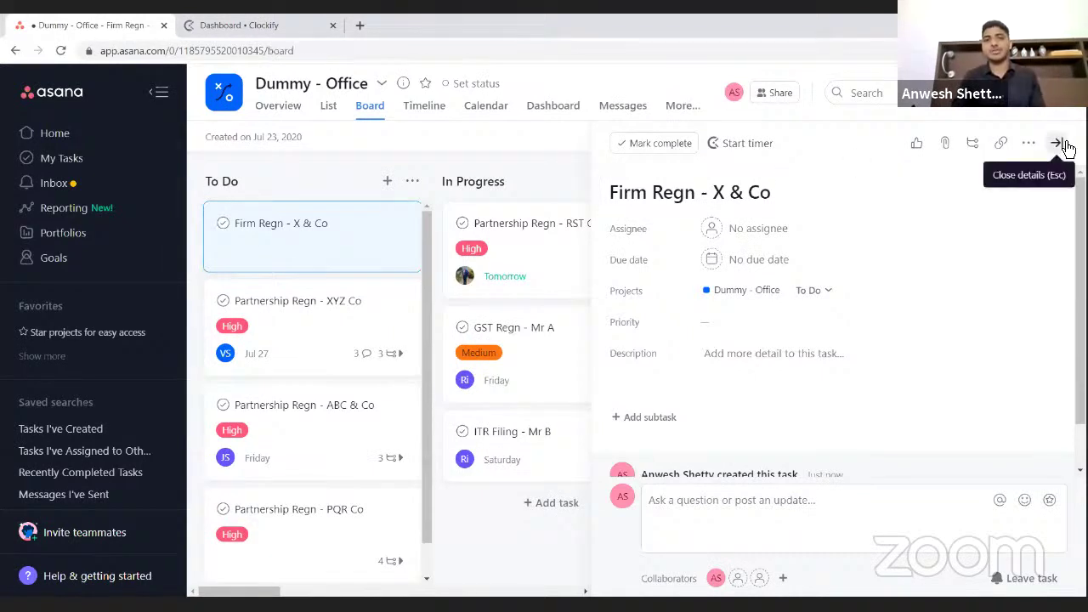
click(1057, 143)
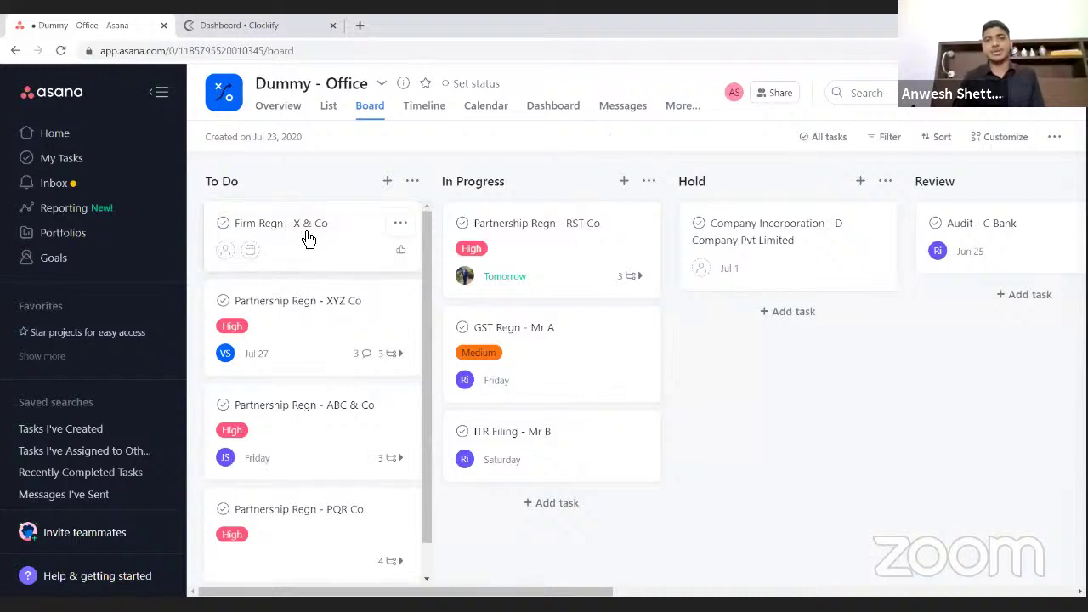
click(306, 236)
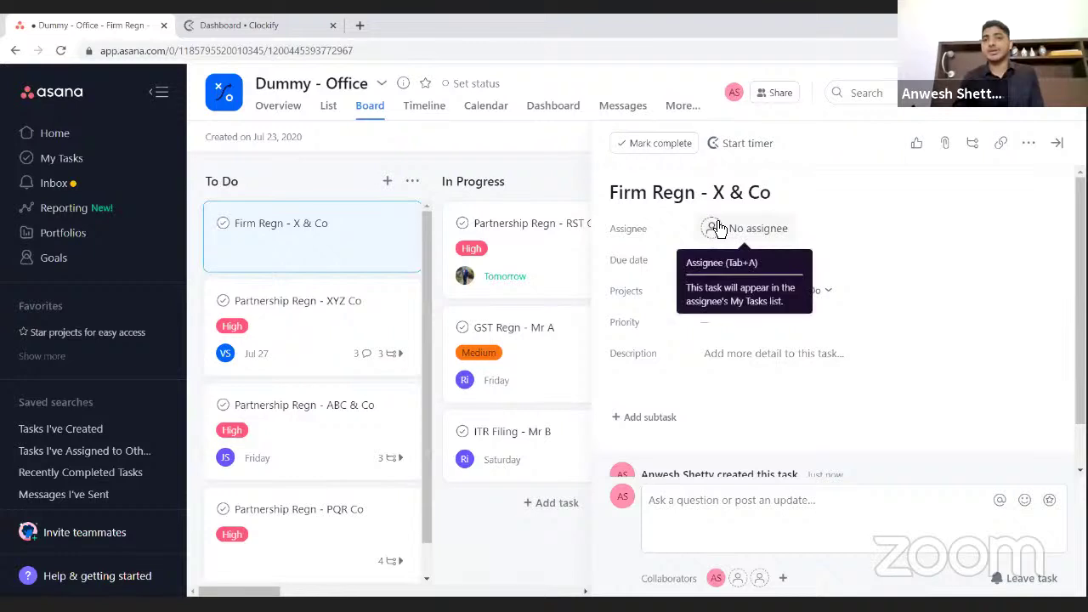
mouse_move(620, 238)
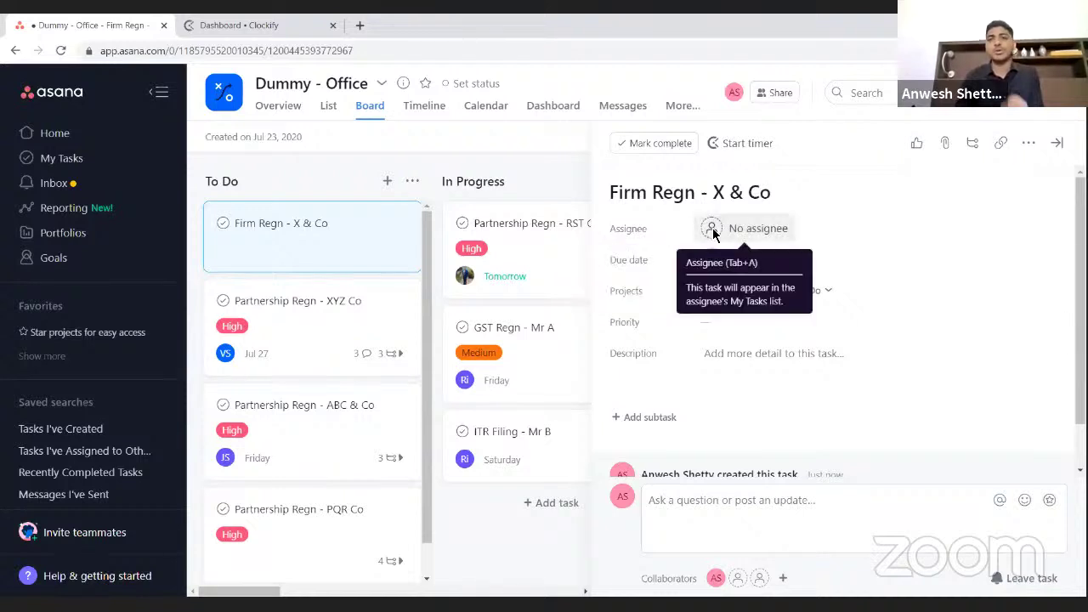
click(714, 234)
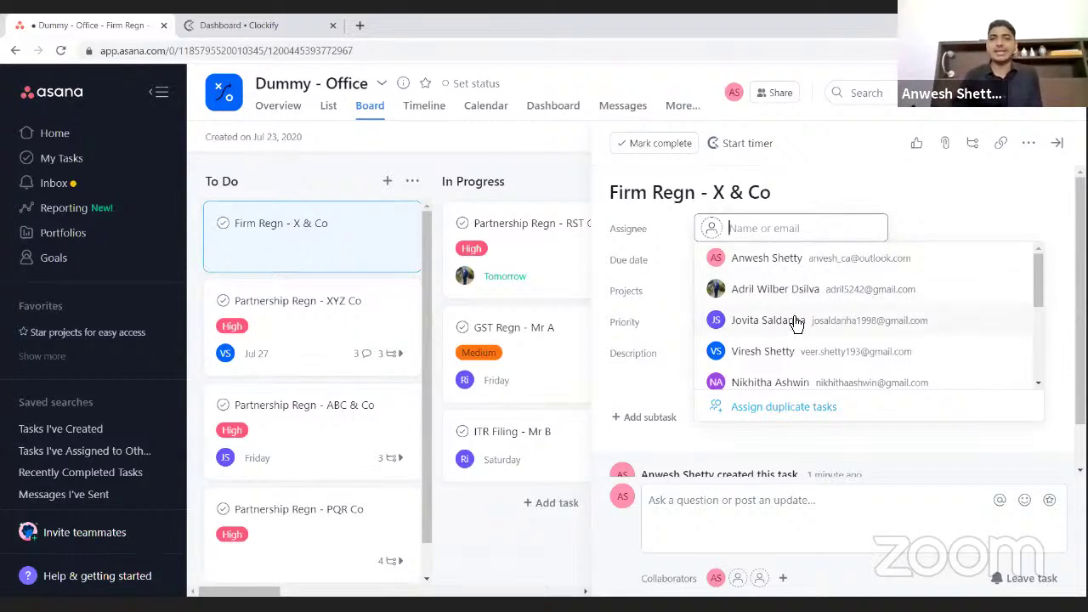
scroll(793, 321, down, 3)
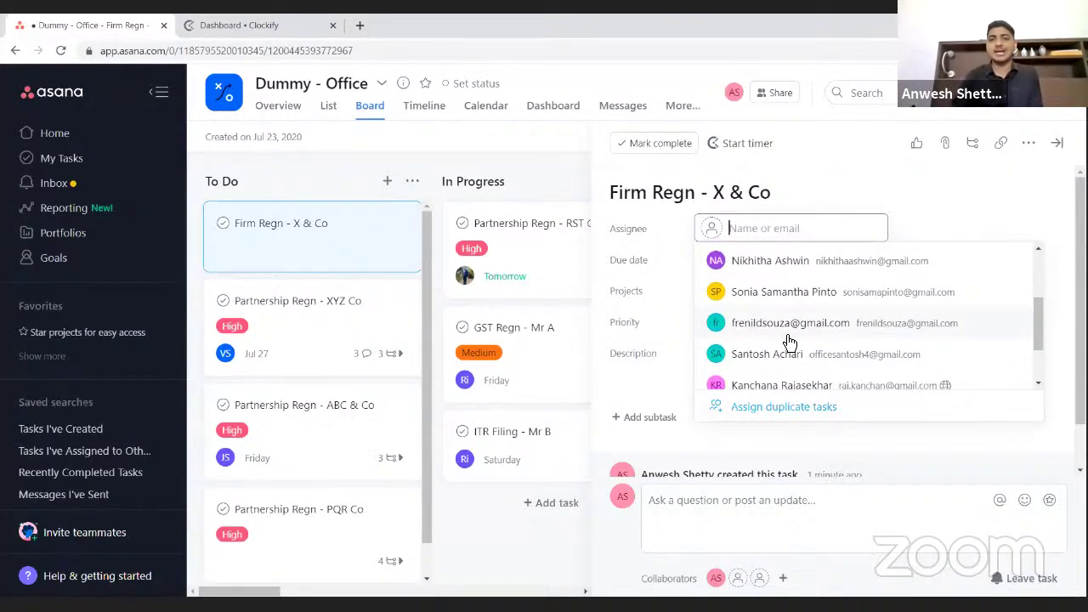
scroll(787, 341, down, 2)
click(781, 348)
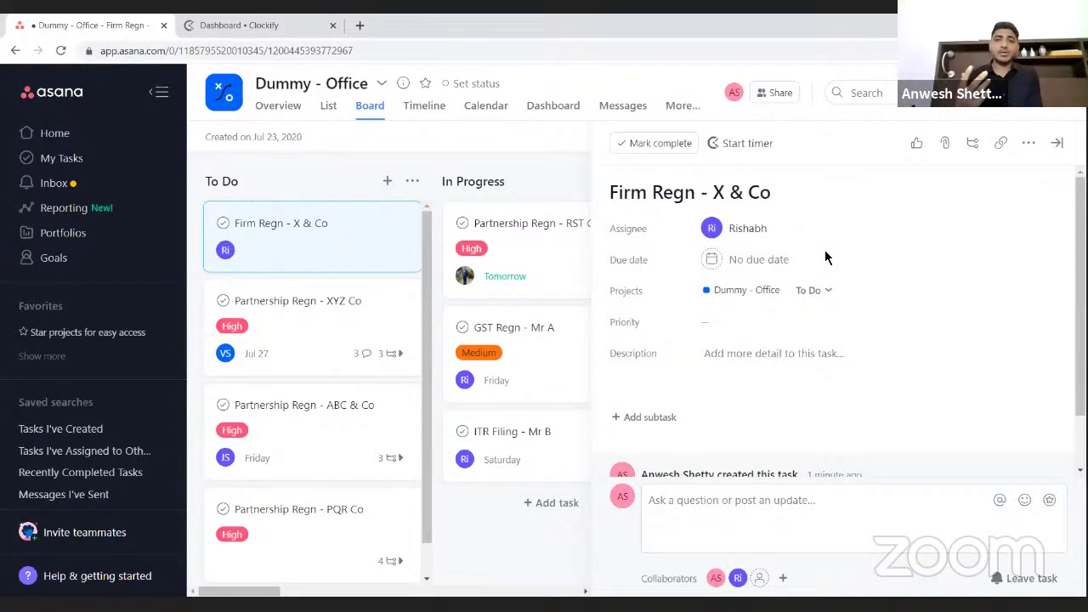
click(780, 264)
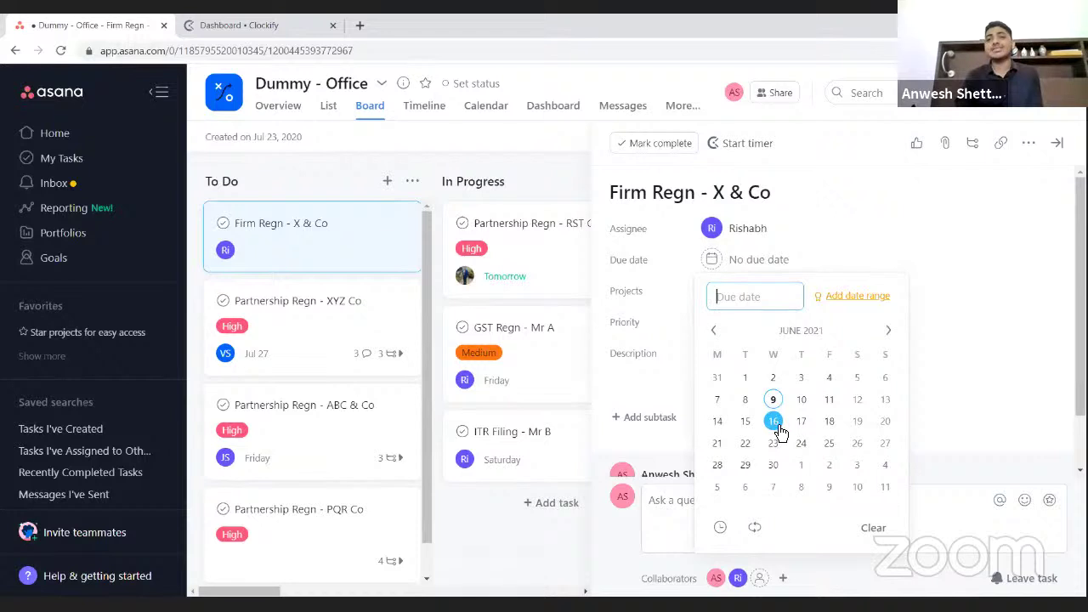
- Set the task's due date to June 16 and its priority to Medium
click(779, 431)
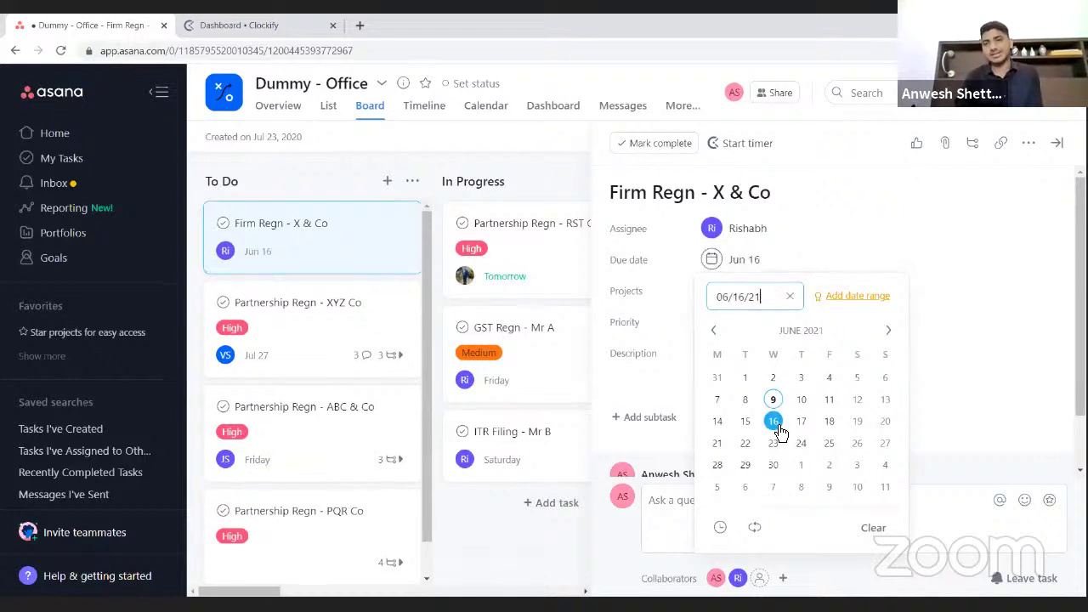
click(944, 340)
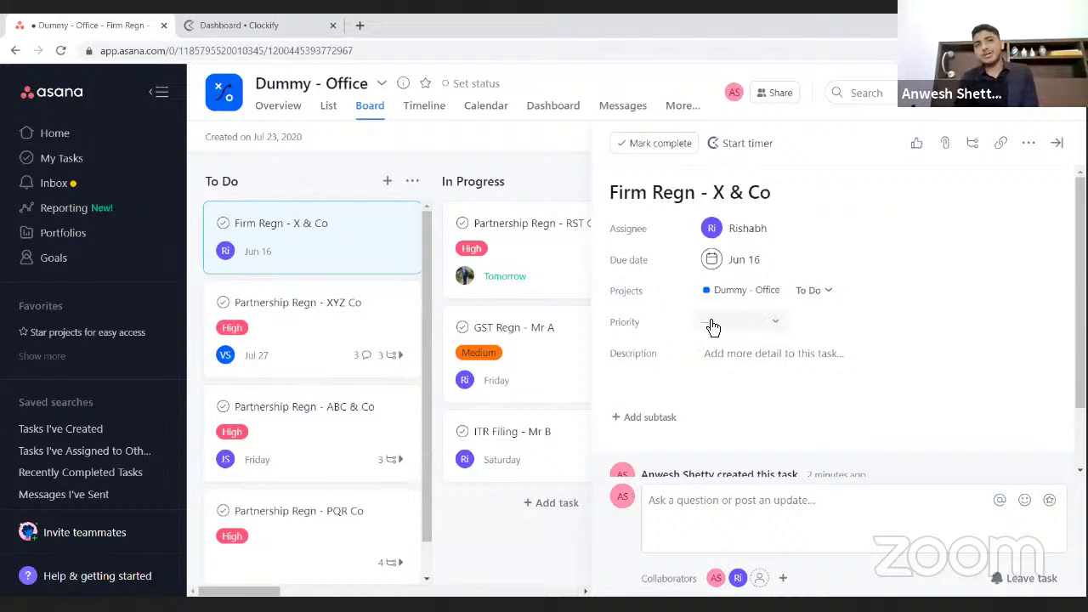
click(713, 324)
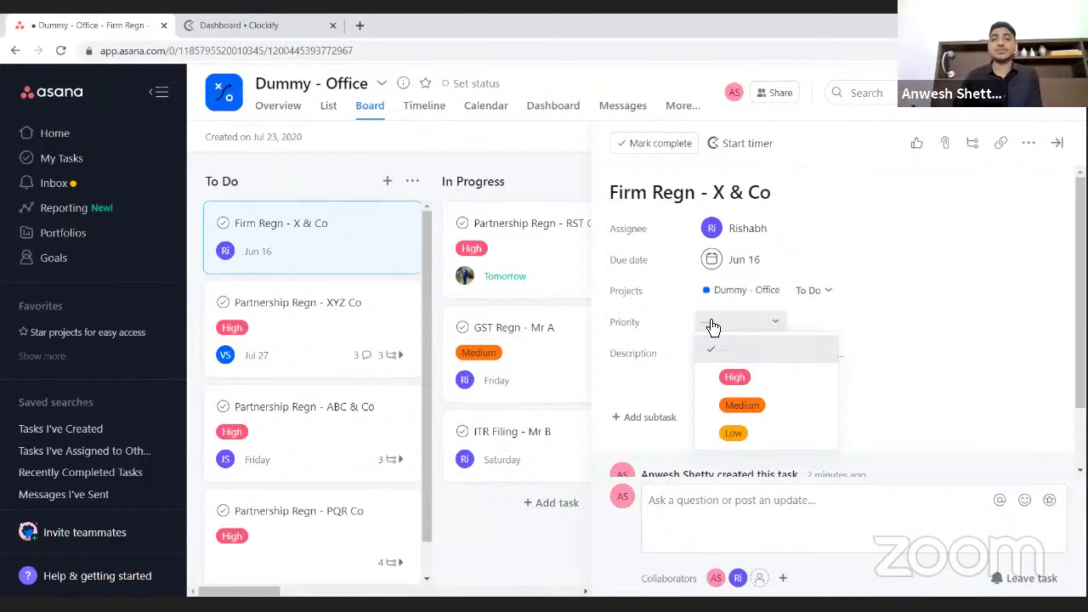
click(737, 404)
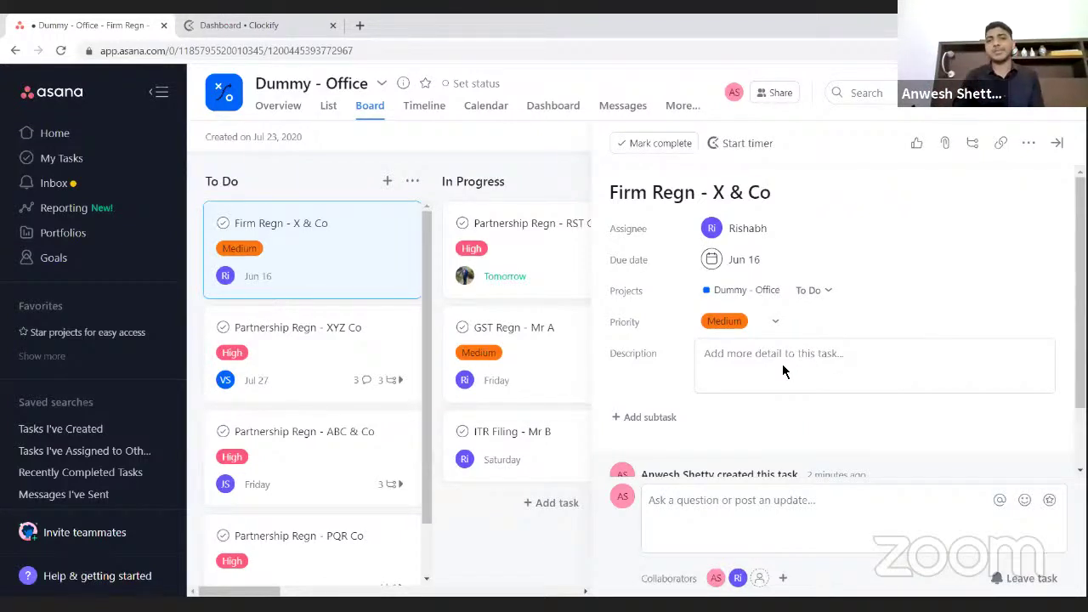
click(777, 364)
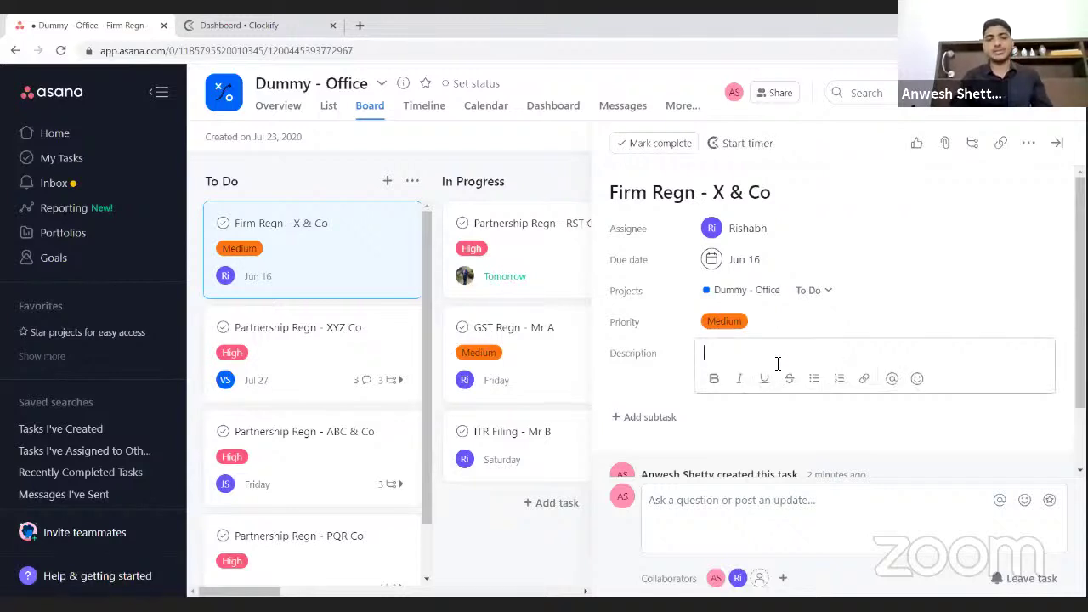
- Write the description 'Business is into' with a second line 'Contact Person Details -'
text(Busine)
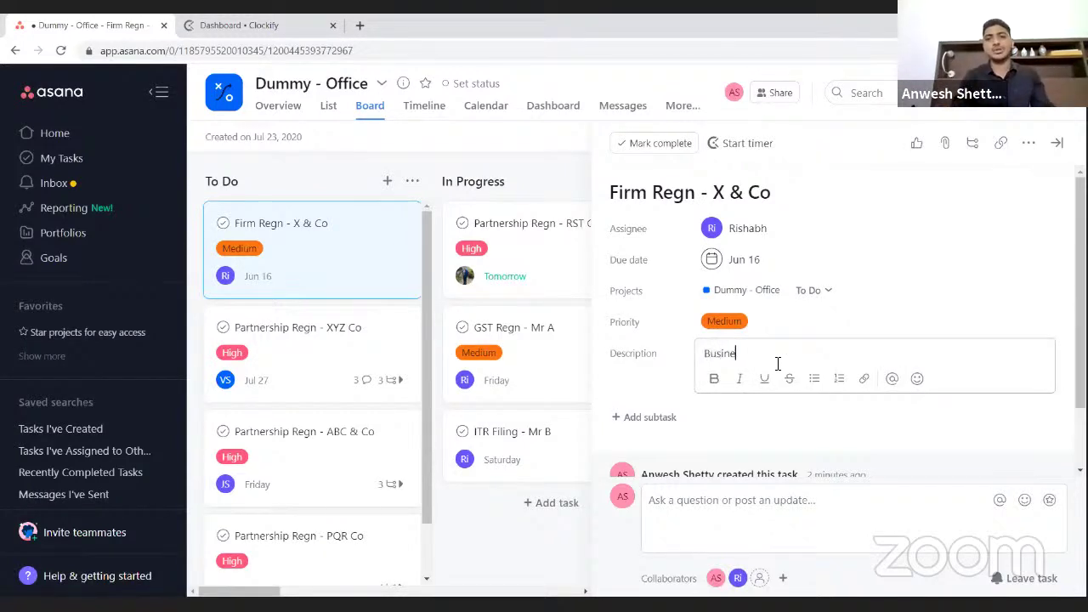
text(ss is into)
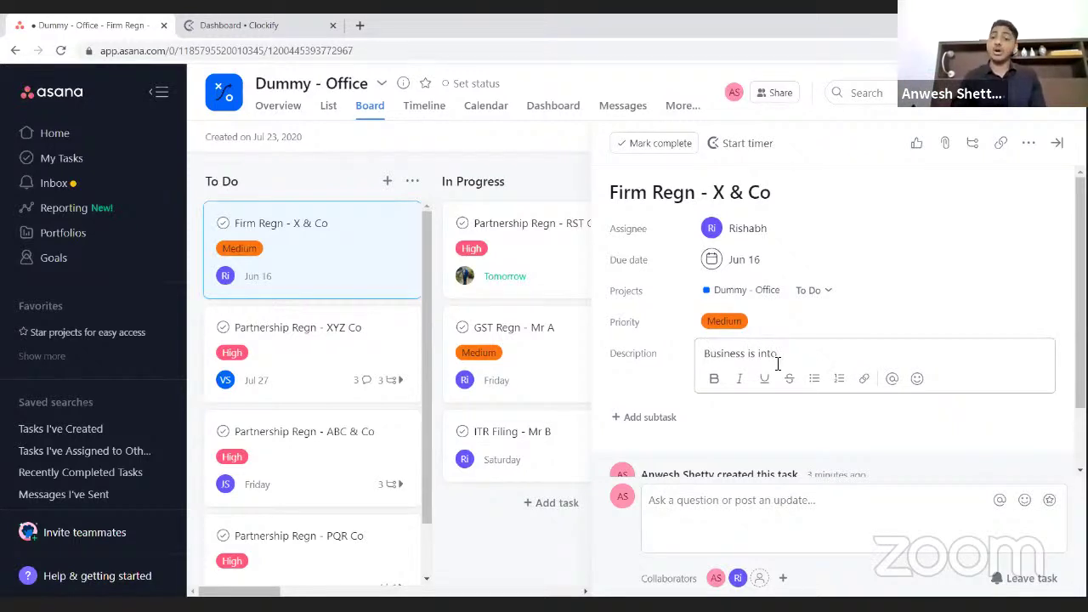
key(Return)
text(Contact)
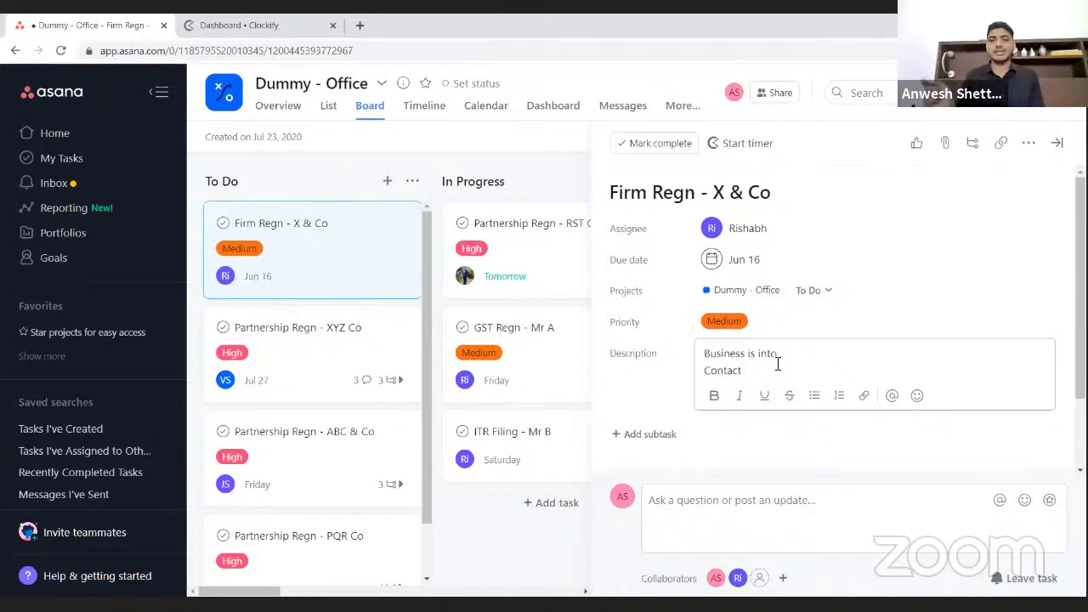
text(Pers)
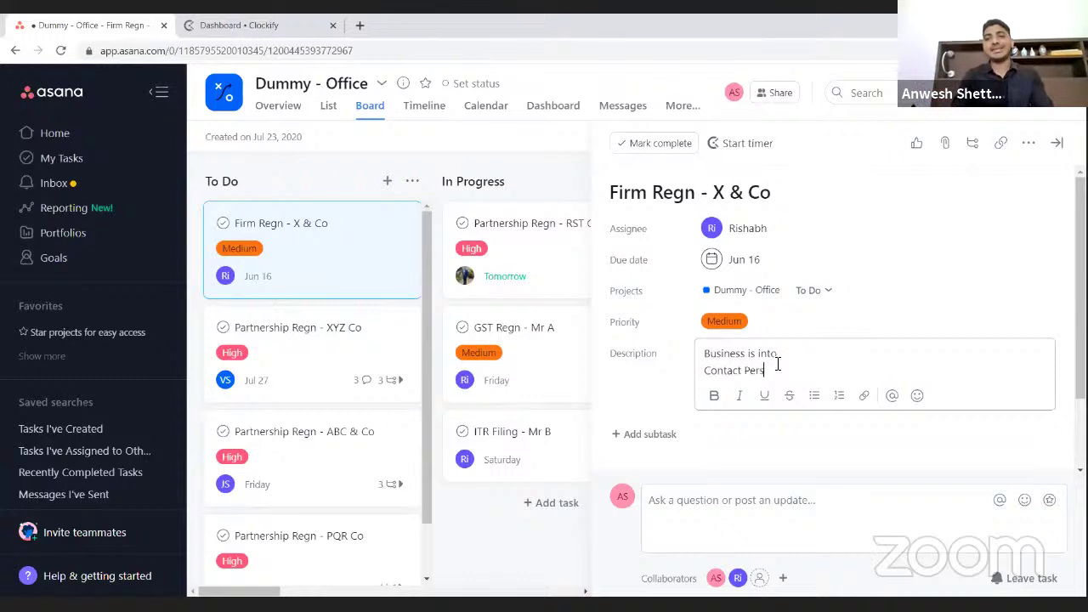
text(on)
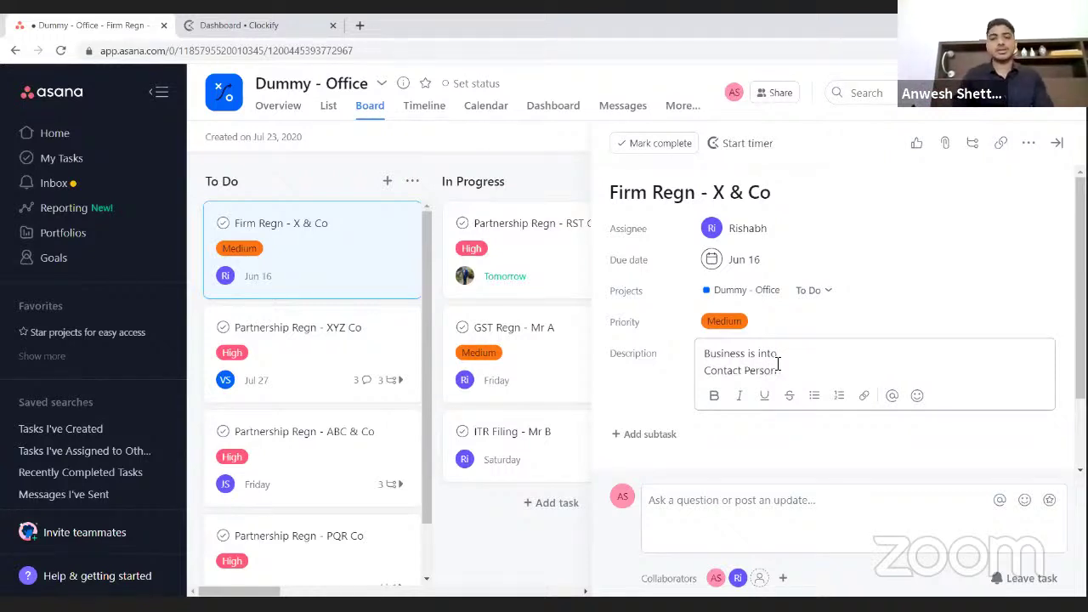
text( Details )
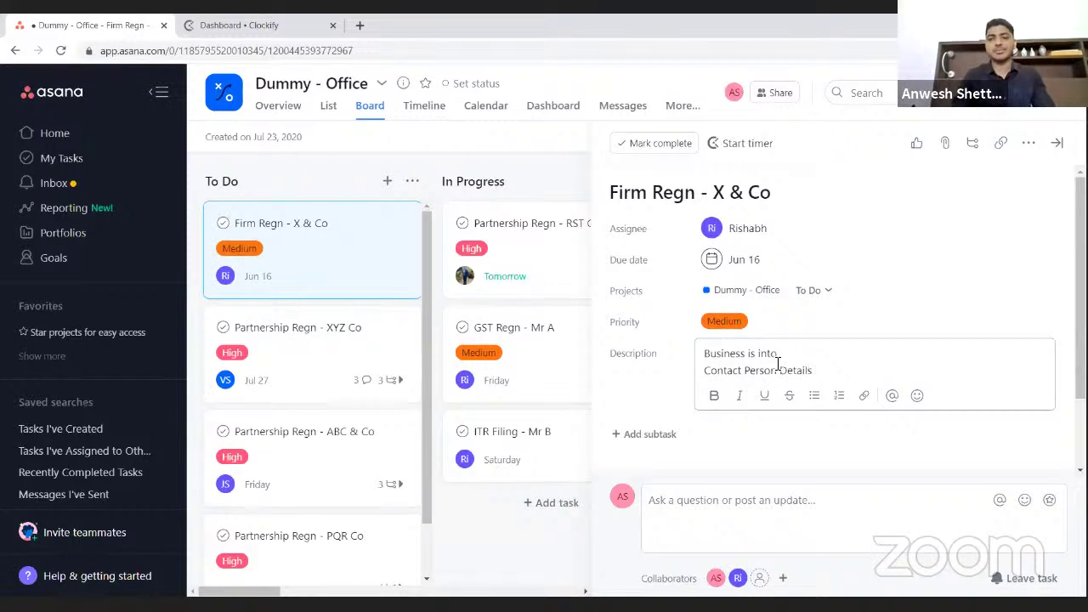
text(-)
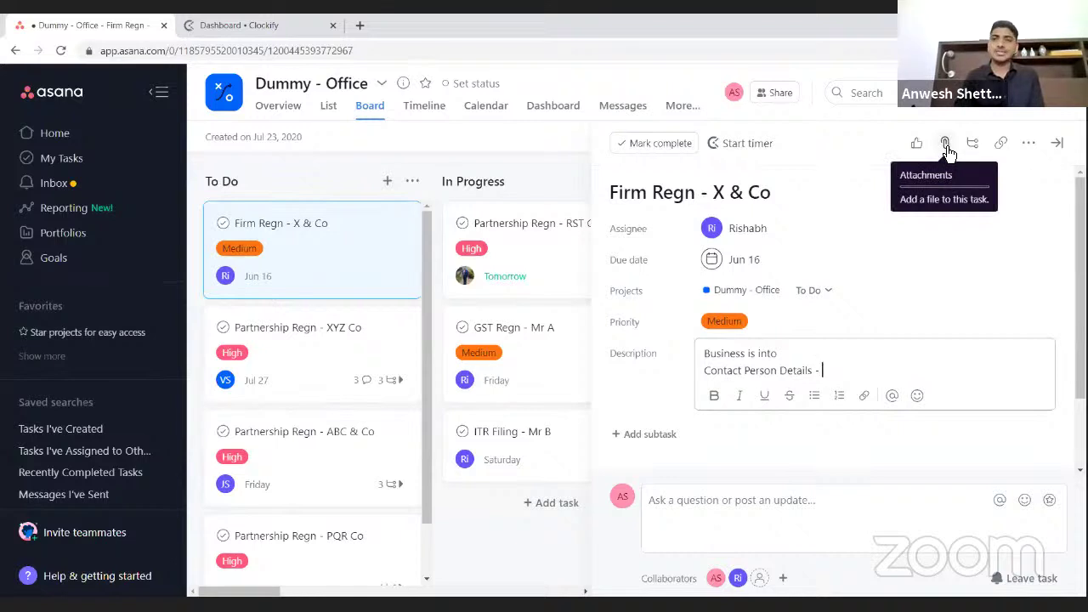
- Upload 1.pdf, 2.pdf and 3.pdf from the computer as attachments on the task
click(945, 145)
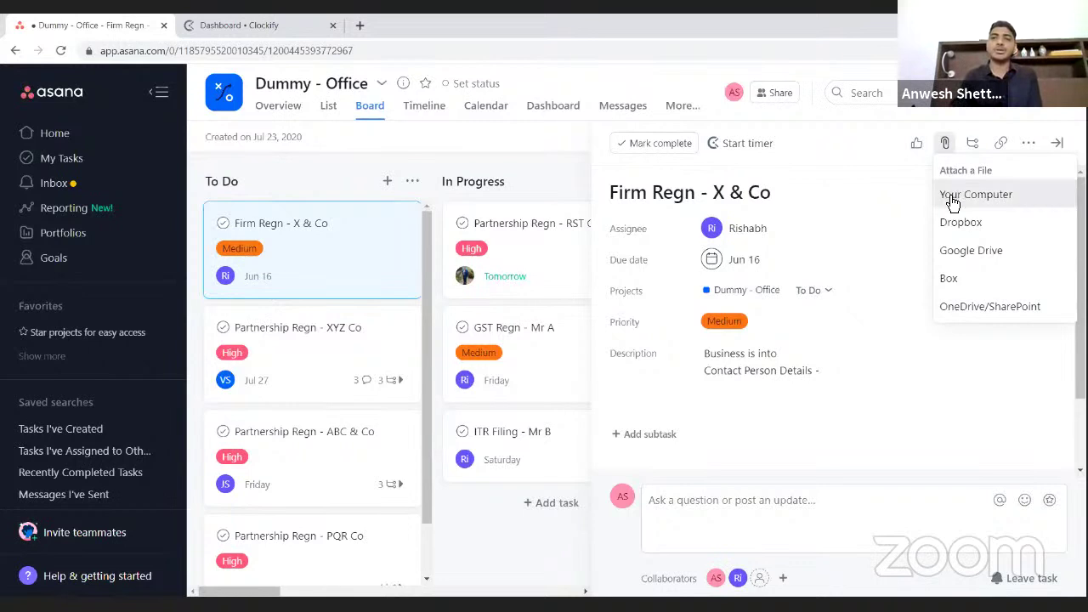
click(905, 195)
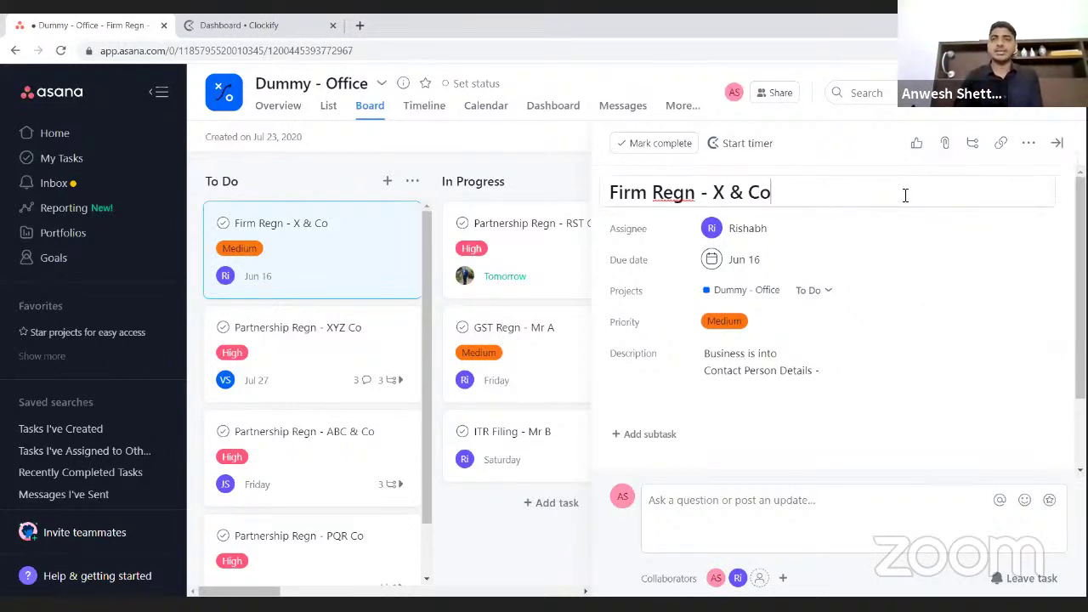
click(945, 151)
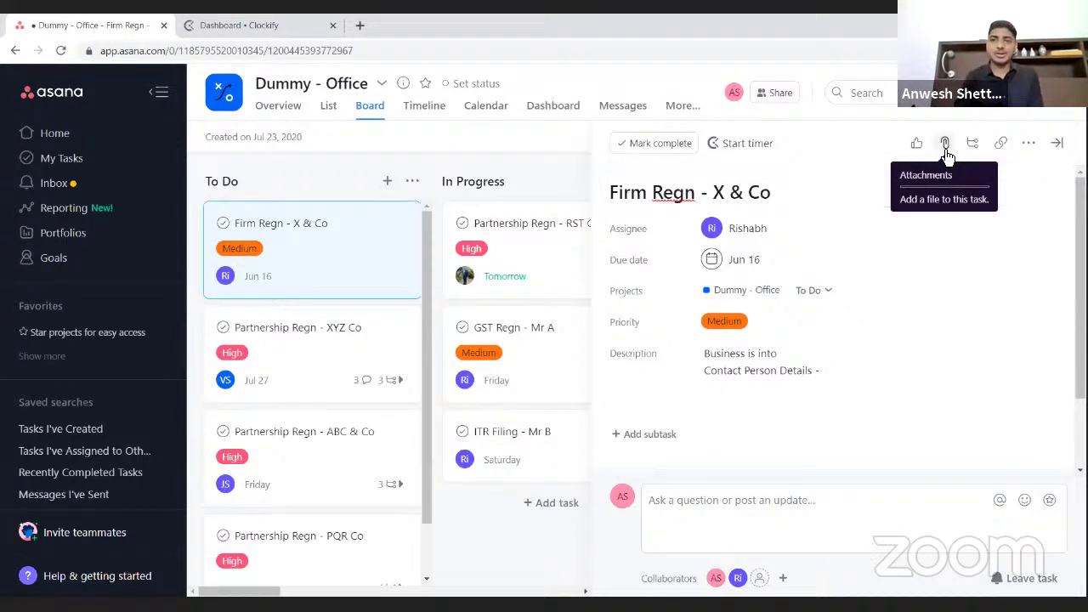
click(946, 146)
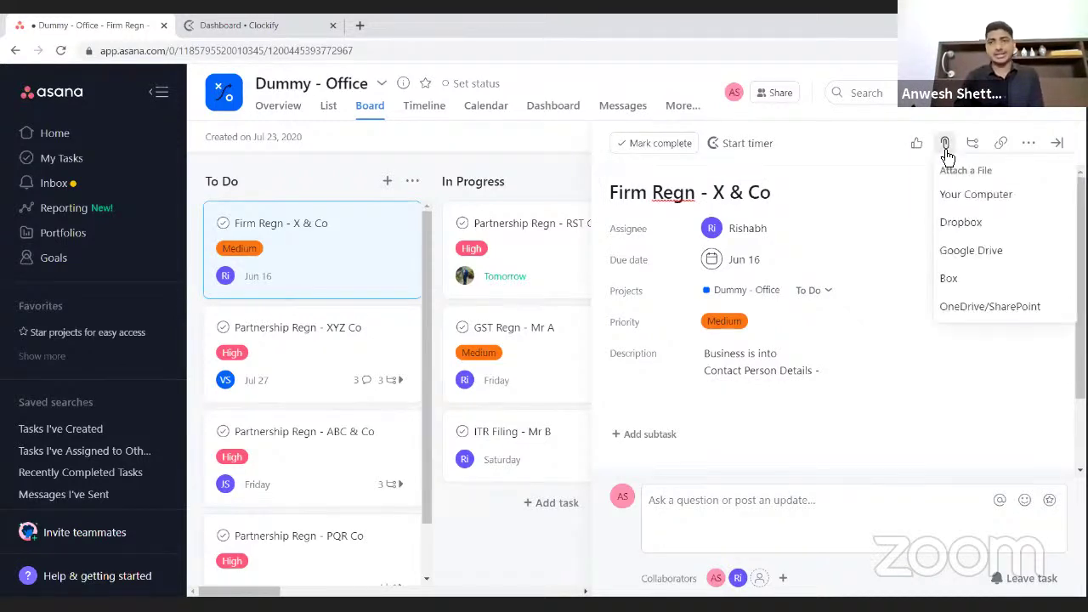
click(958, 197)
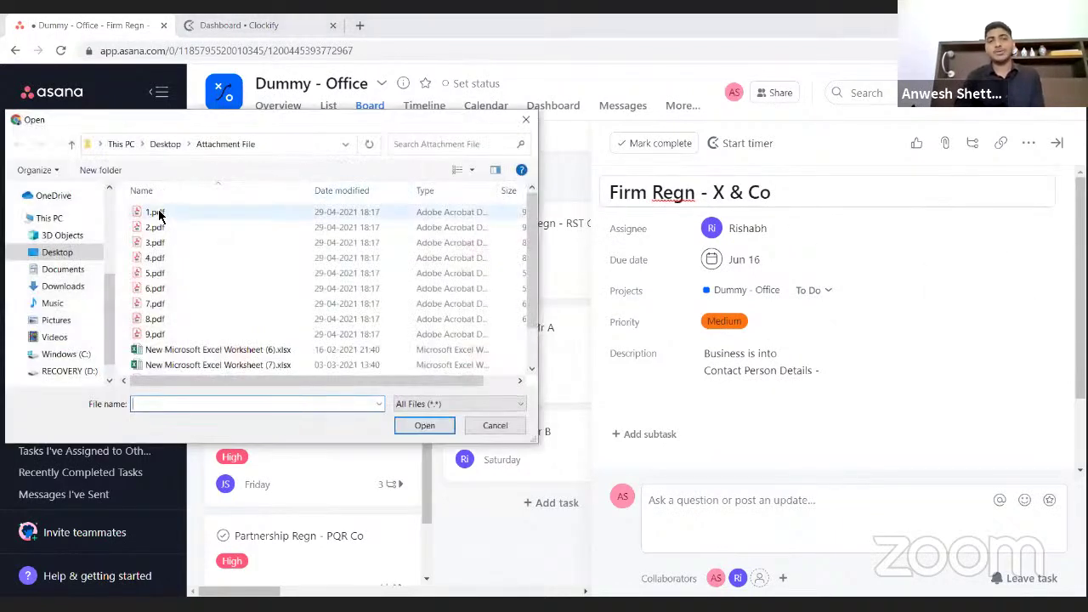
click(158, 216)
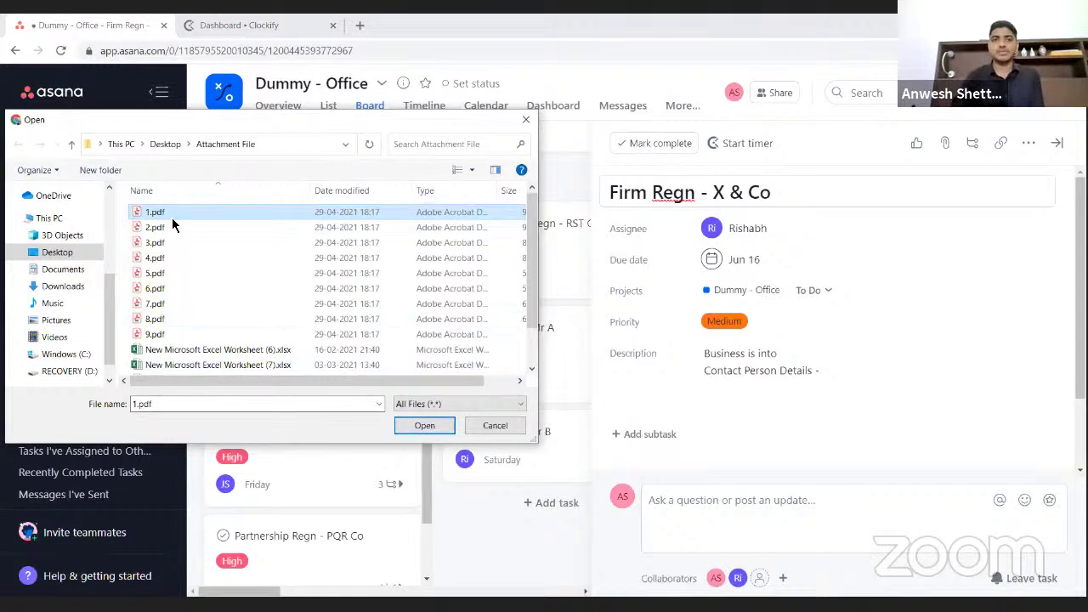
key(shift+Down)
key(shift+Down)
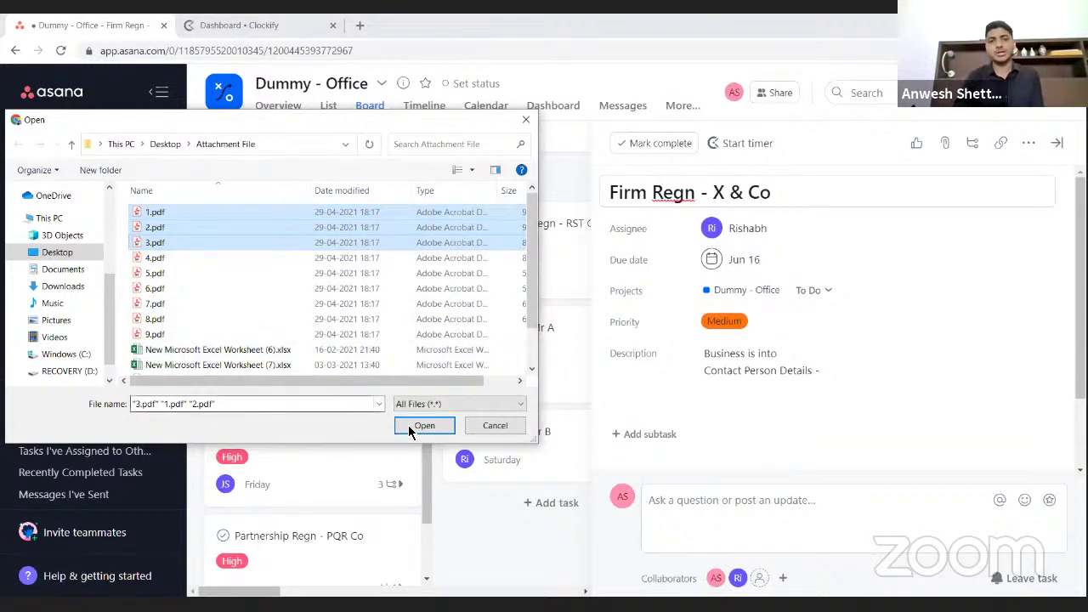
click(410, 427)
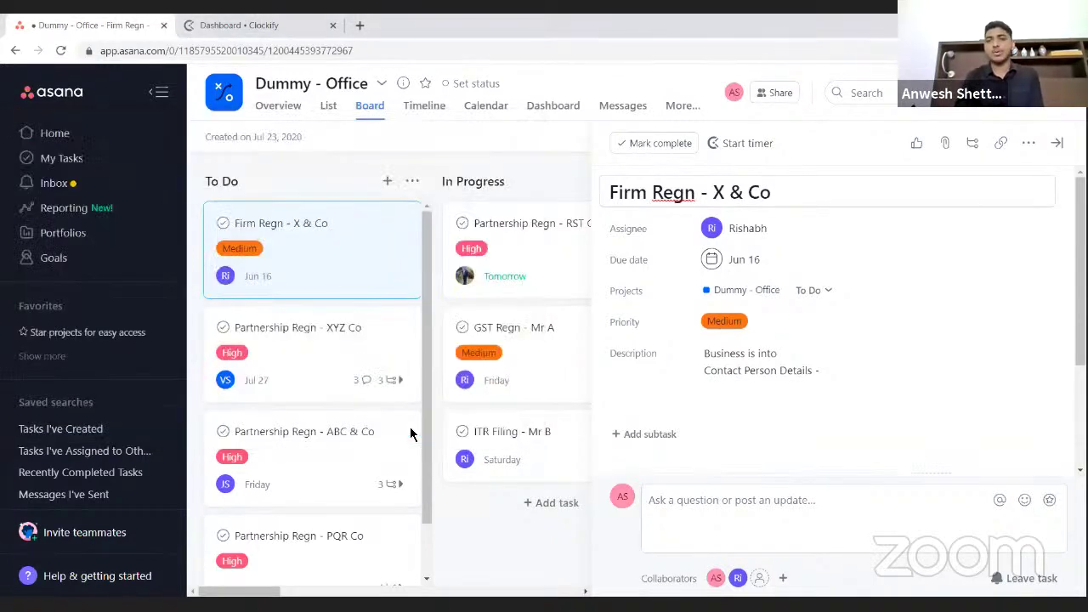
scroll(737, 413, down, 3)
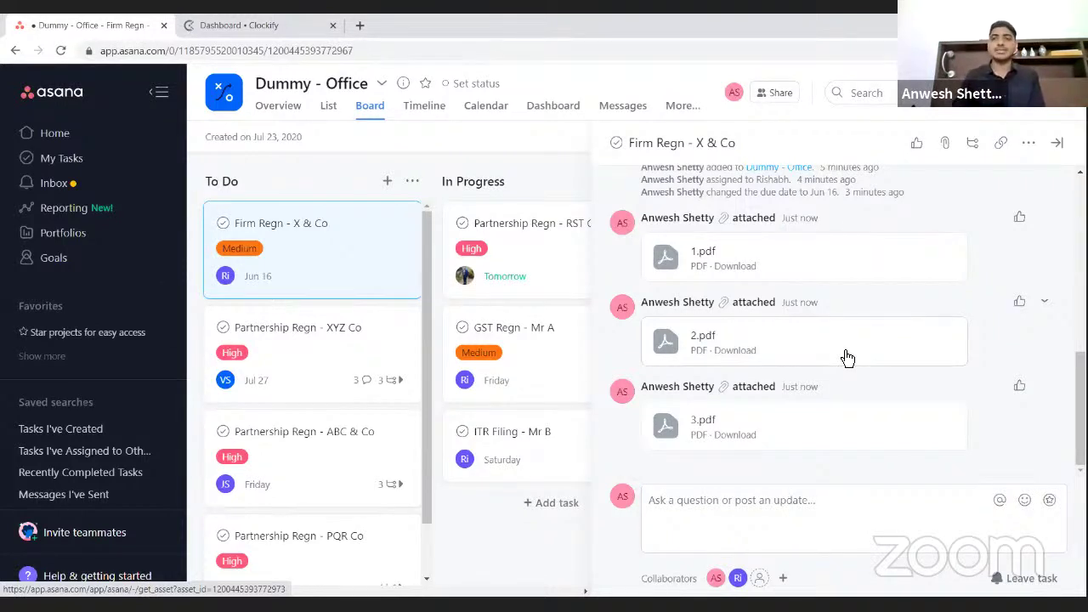
click(947, 144)
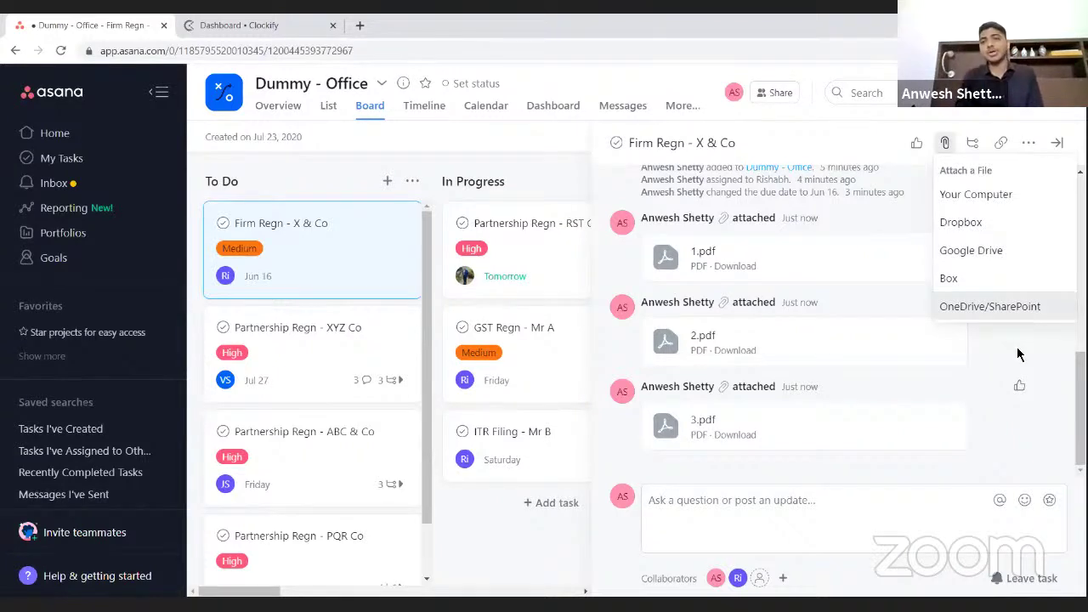
click(1016, 355)
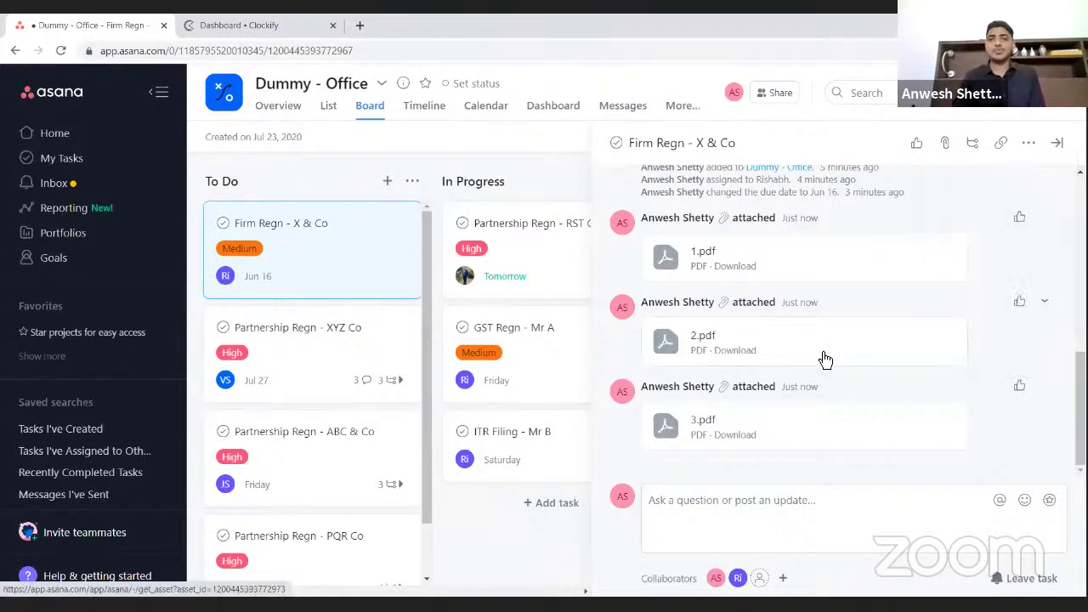
scroll(825, 359, up, 10)
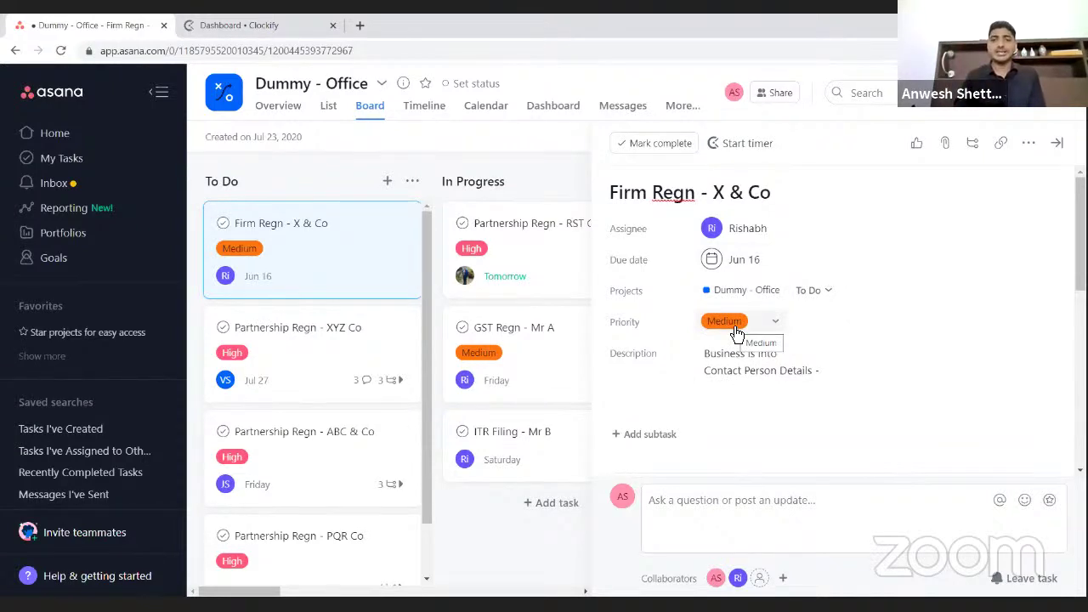
scroll(737, 333, down, 1)
click(737, 333)
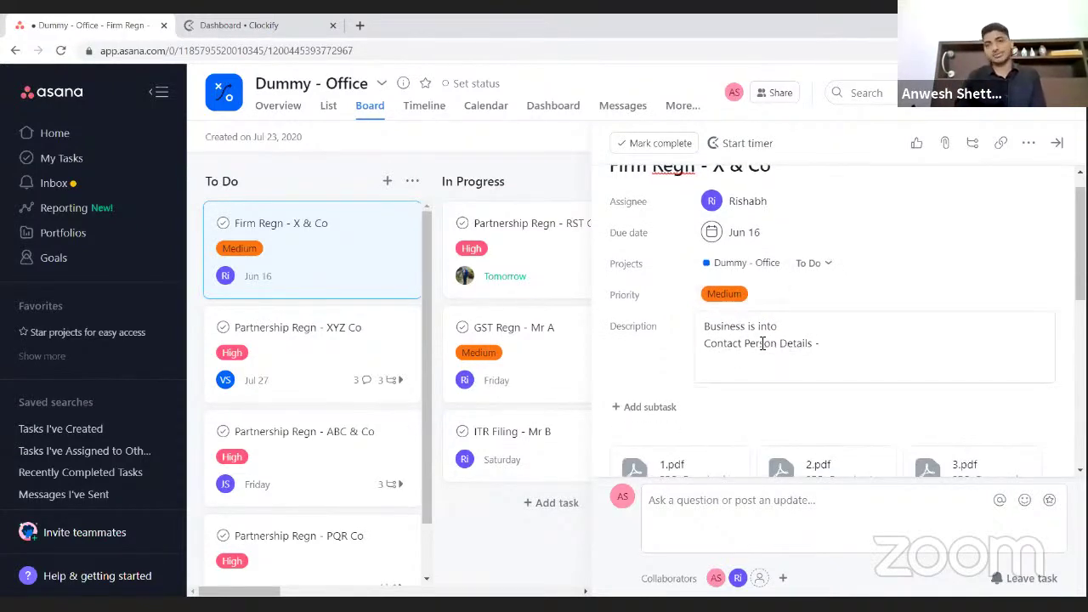
scroll(761, 343, down, 2)
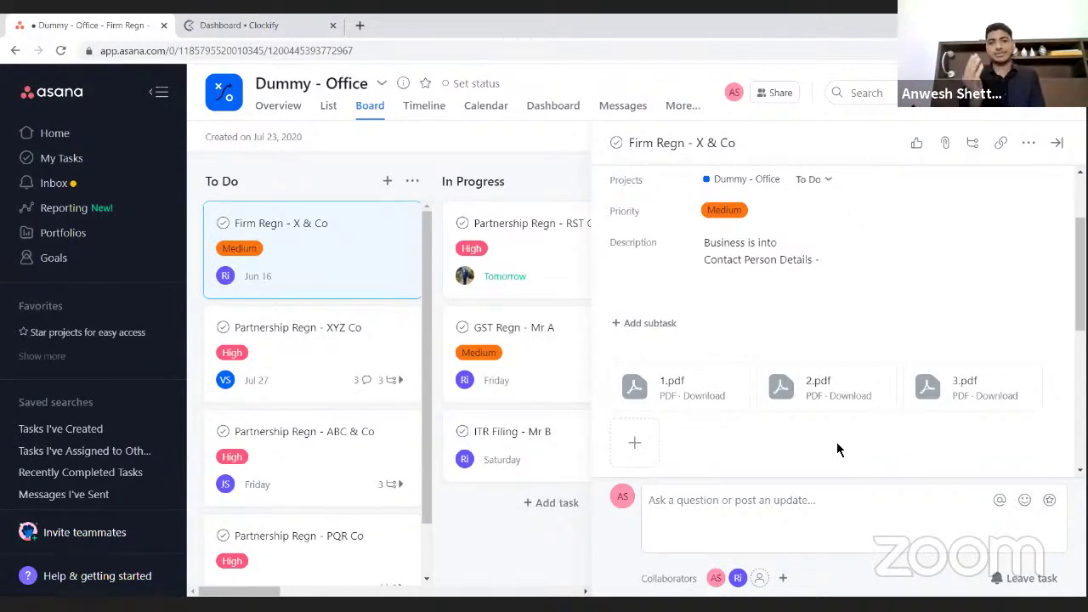
scroll(836, 442, up, 3)
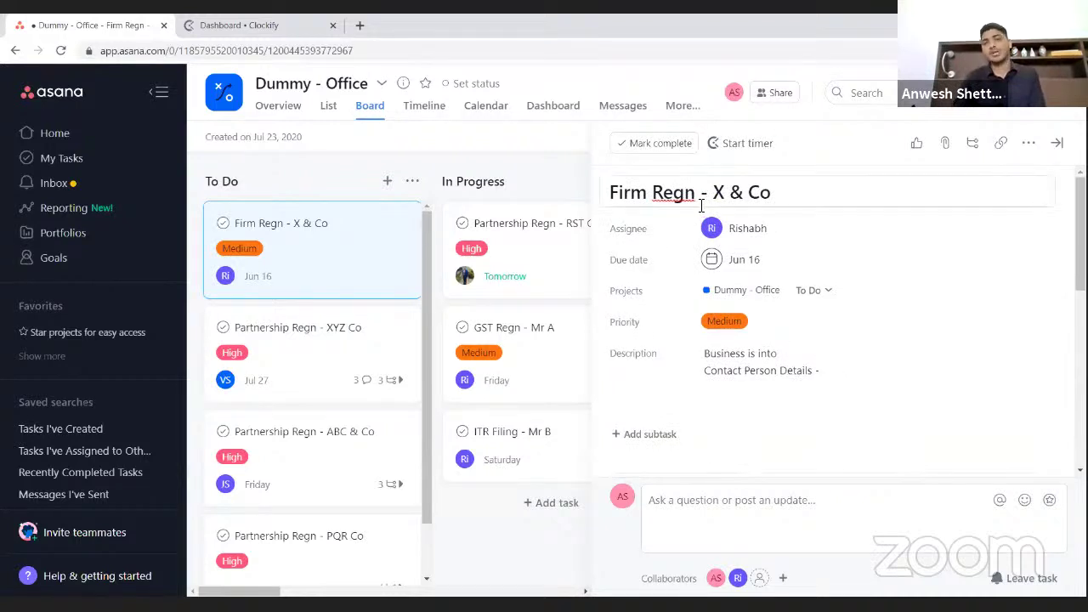
scroll(707, 298, down, 2)
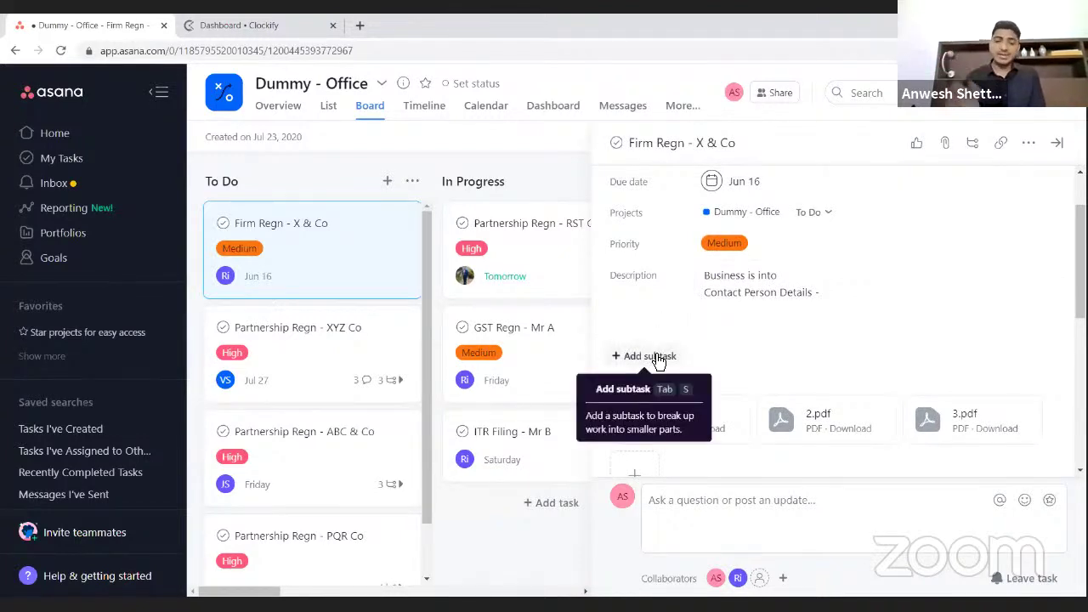
- Add the subtasks 'GST Regn' and 'ITR Filing' under Firm Regn - X & Co
click(659, 358)
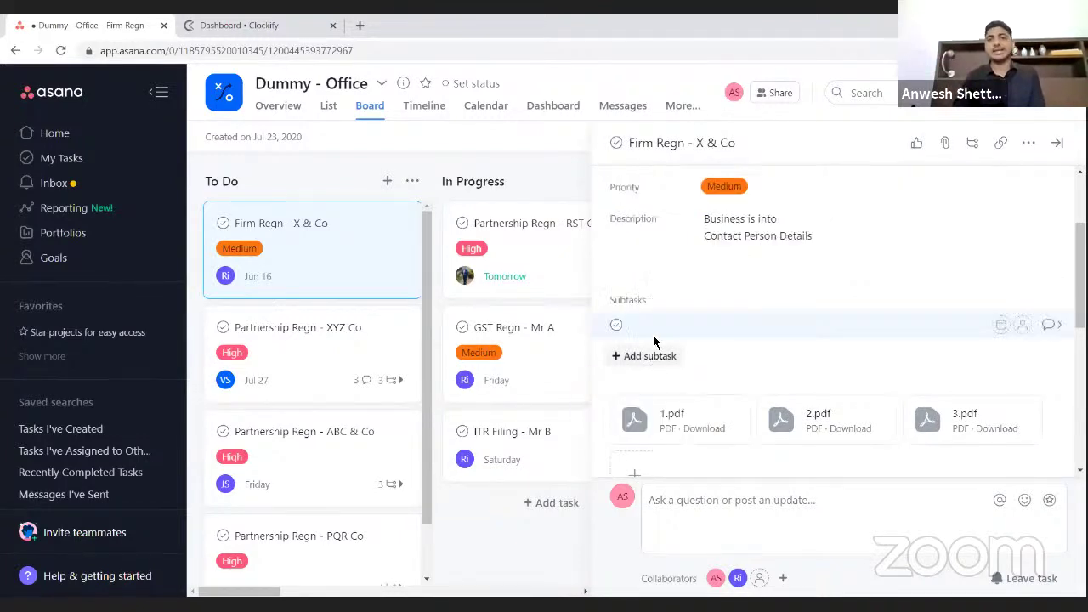
text(GST )
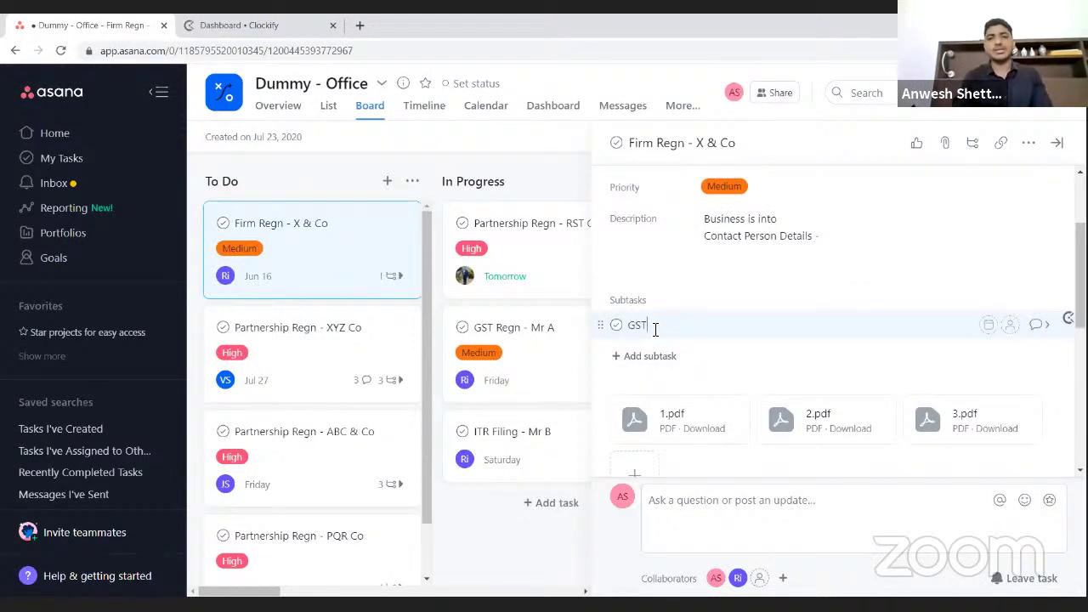
text(Regn)
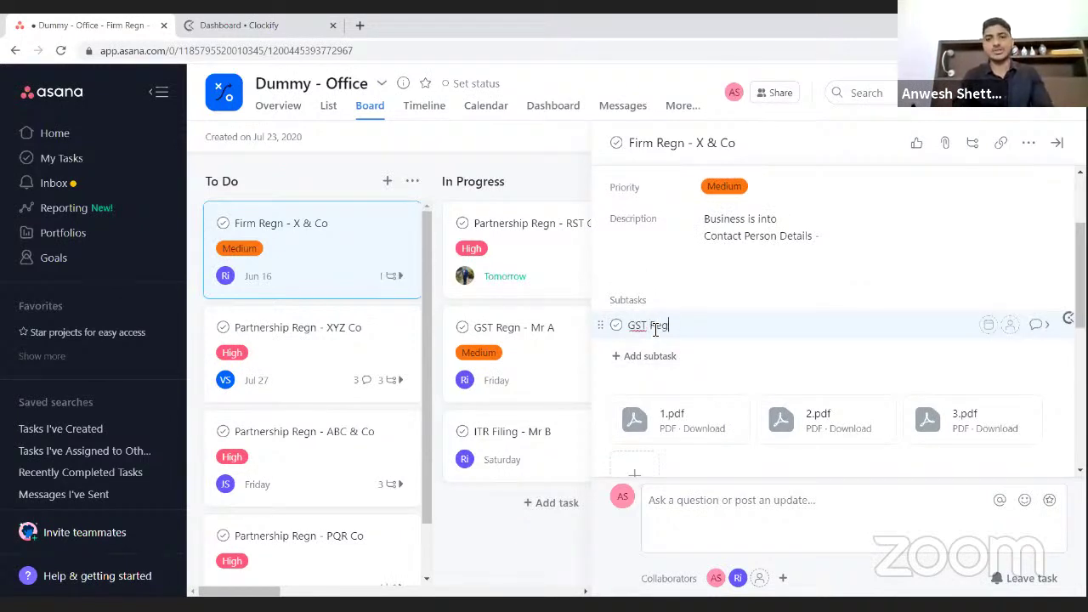
click(639, 362)
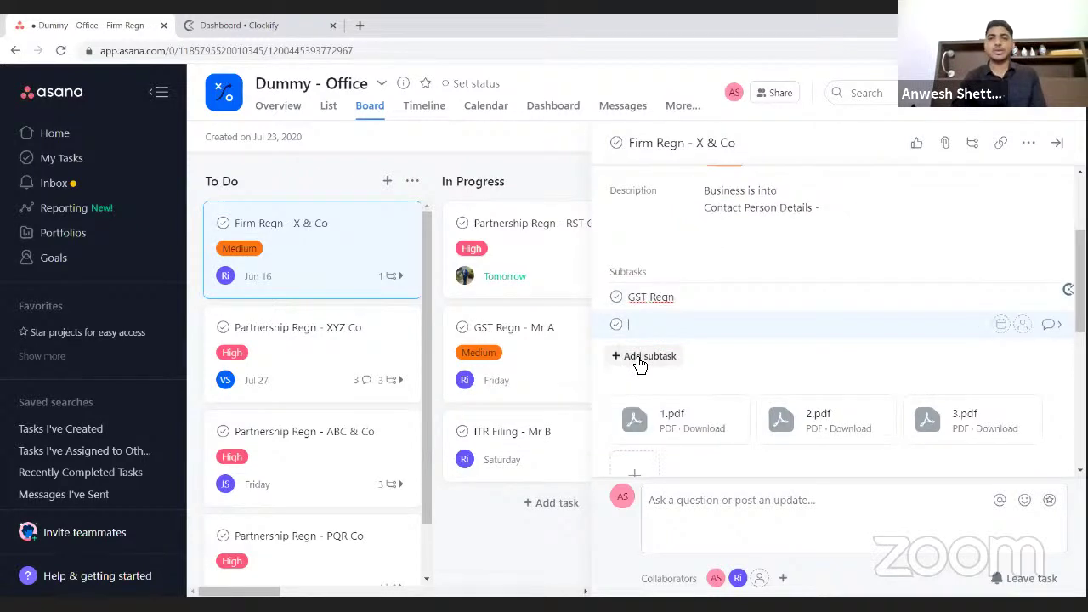
text(ITR F)
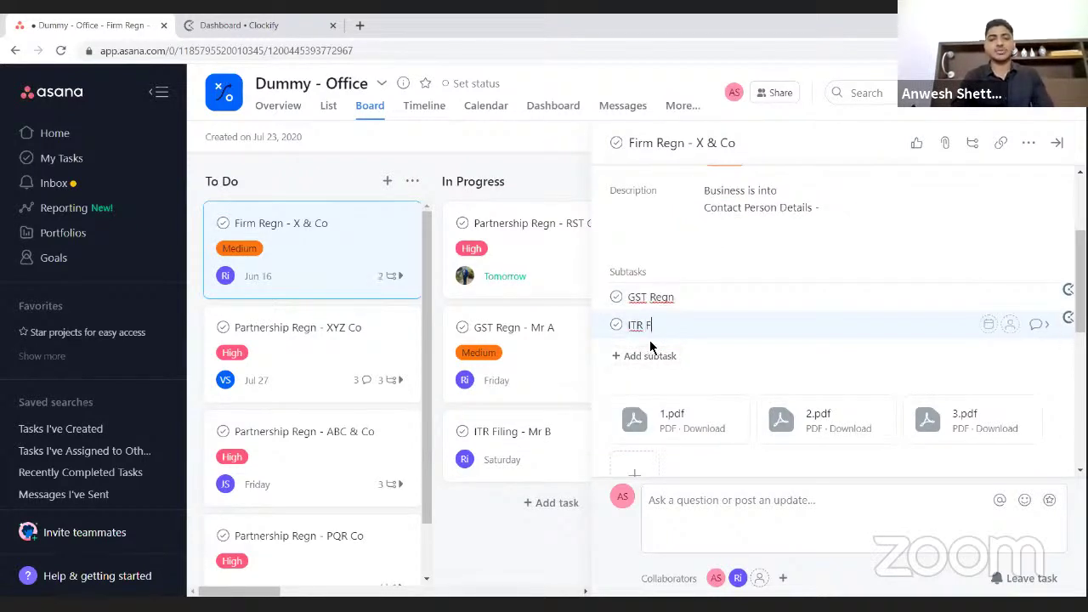
text(iling)
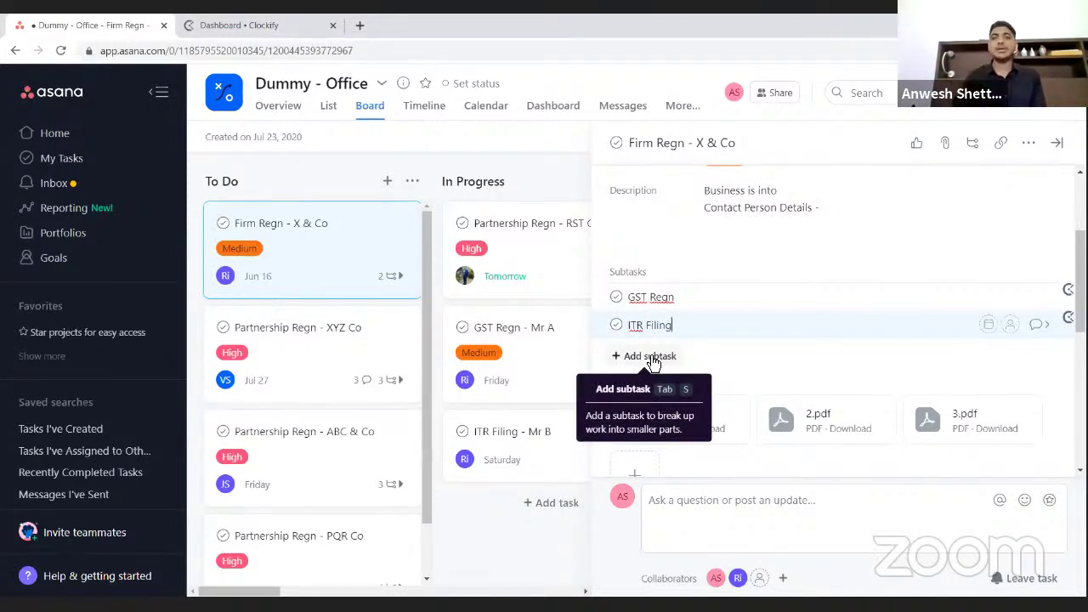
- Reset the browser zoom, then close and reopen the Firm Regn - X & Co details
scroll(722, 255, up, 3)
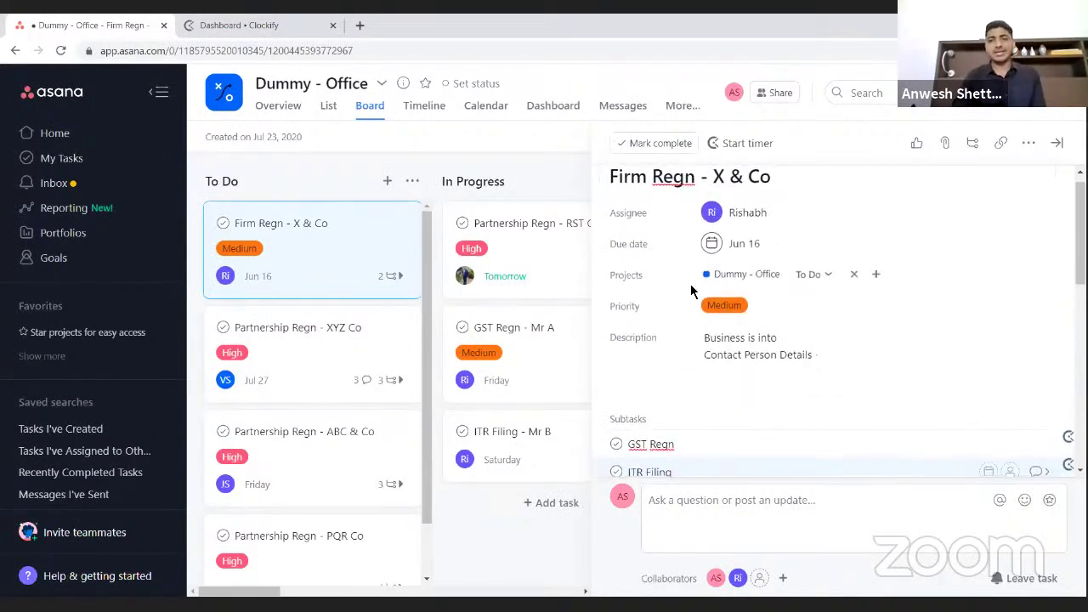
scroll(690, 291, down, 2)
scroll(690, 291, down, 1)
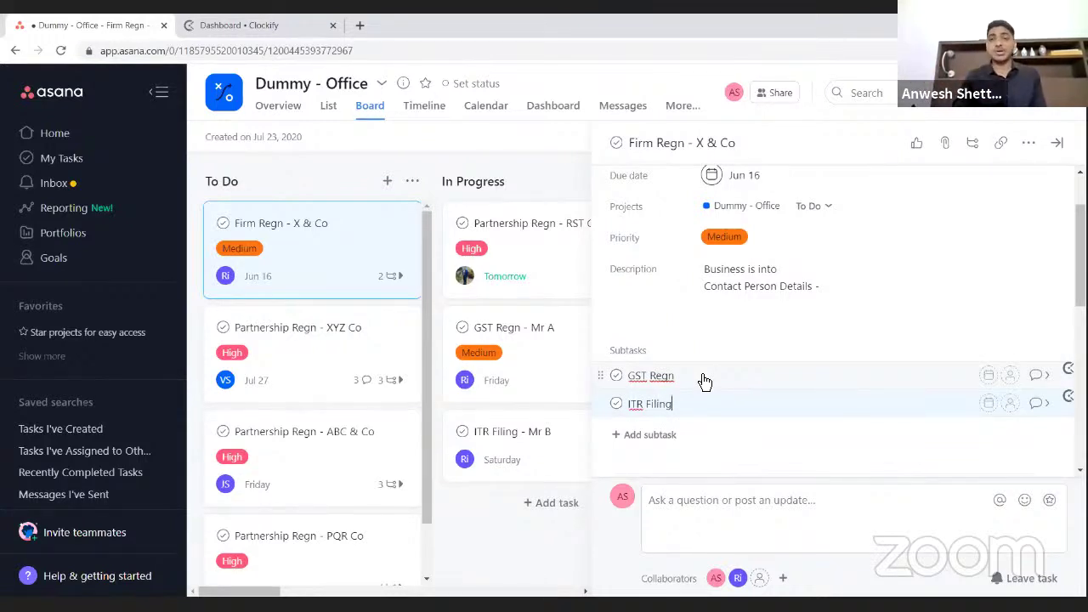
scroll(705, 382, up, 3)
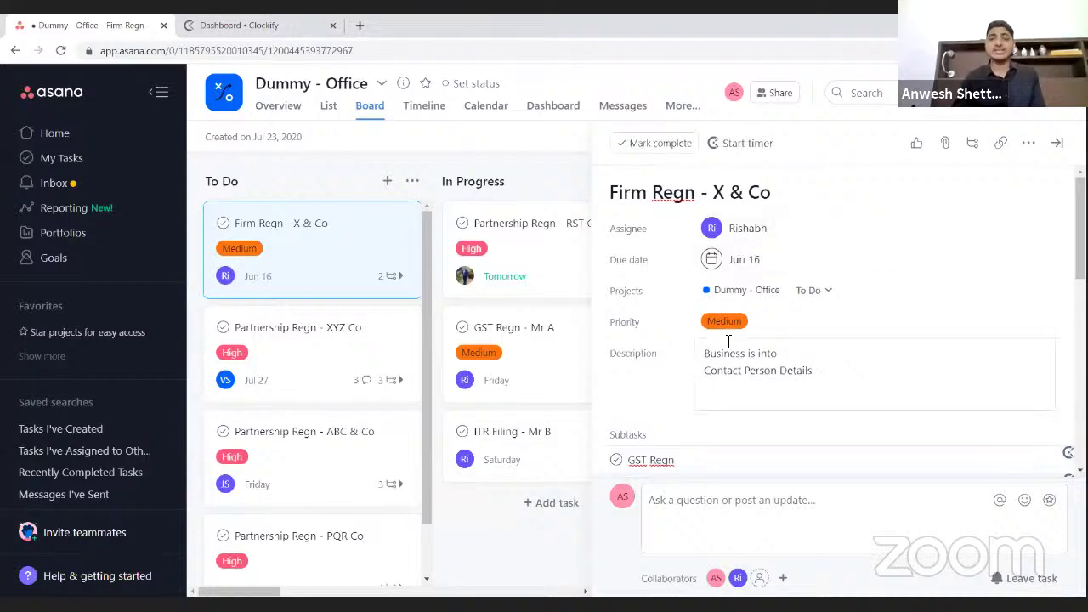
scroll(728, 341, down, 2)
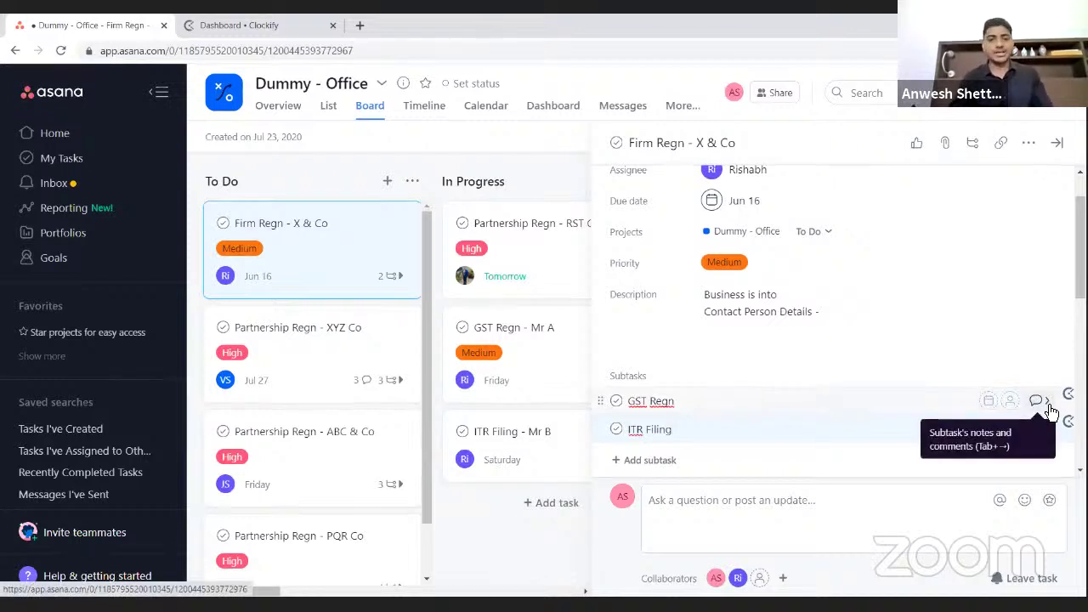
key(ctrl+0)
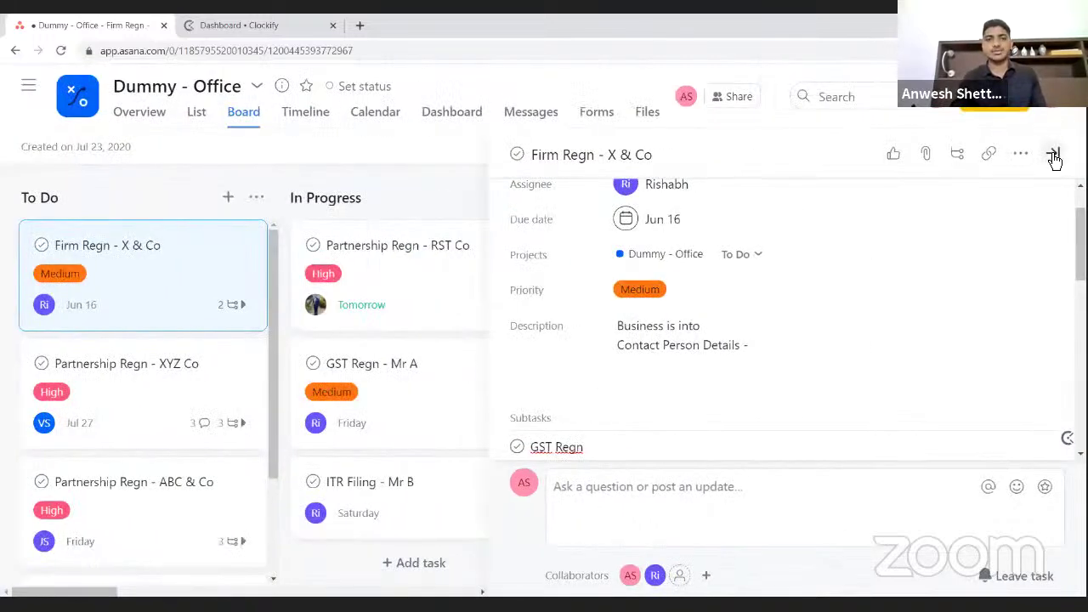
click(1054, 156)
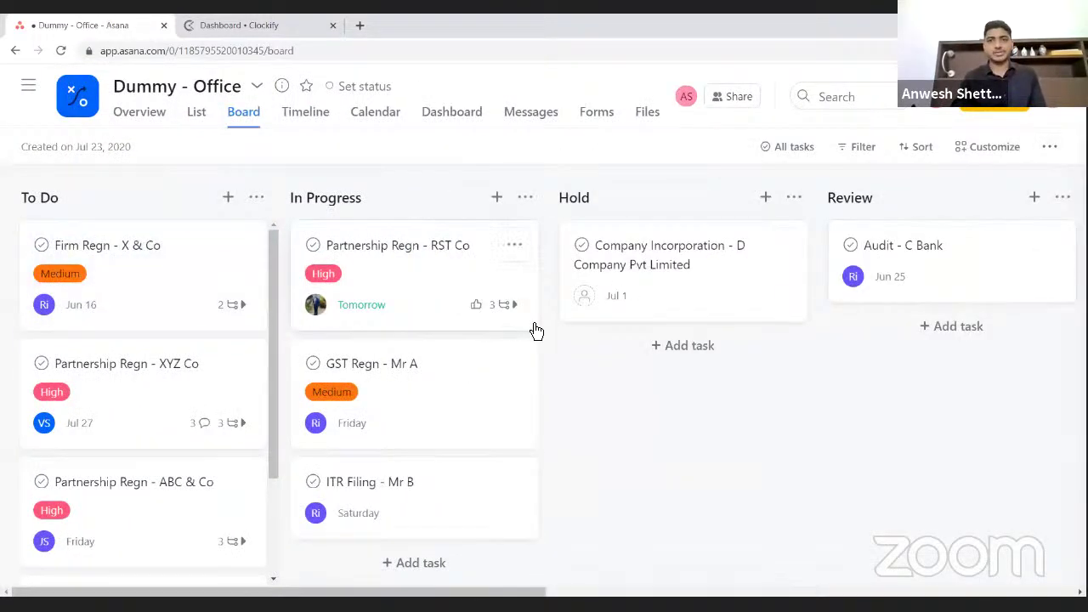
click(151, 291)
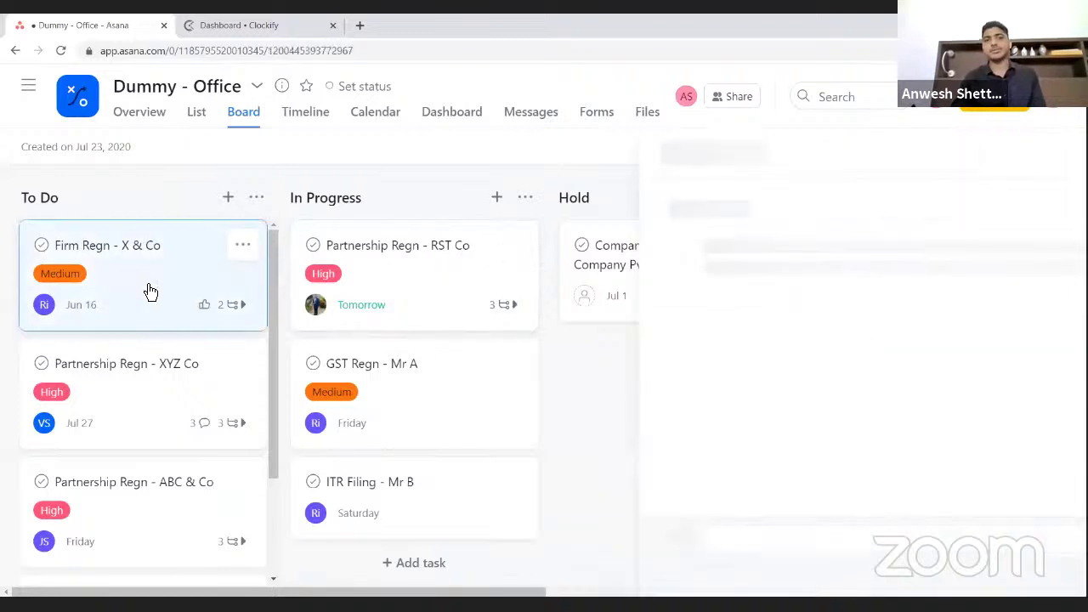
scroll(899, 417, down, 3)
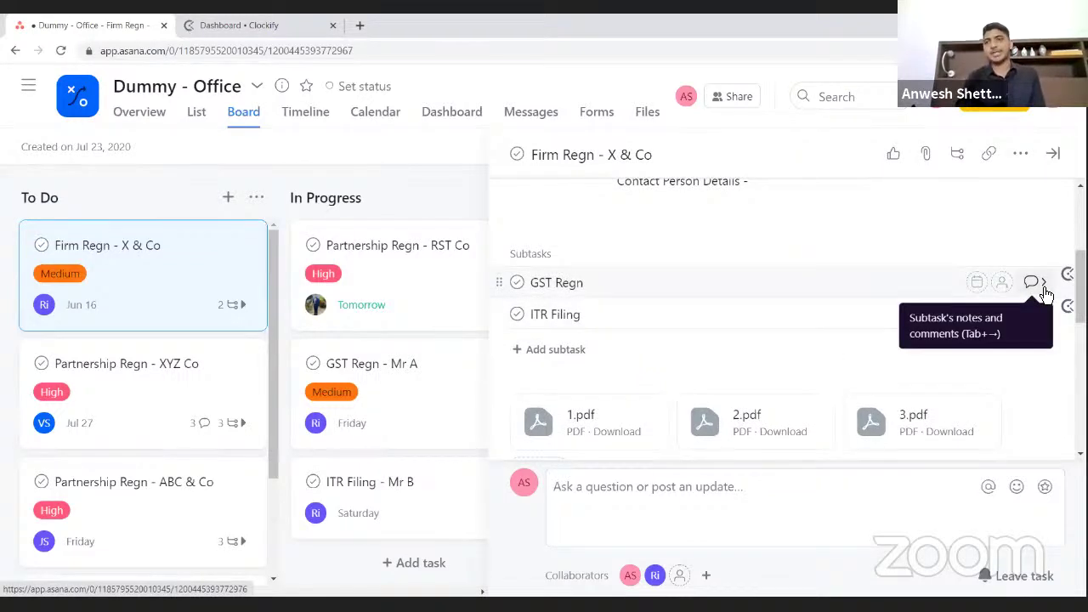
- Open GST Regn, assign it to a teammate and set its due date to Saturday, June 12
click(1032, 283)
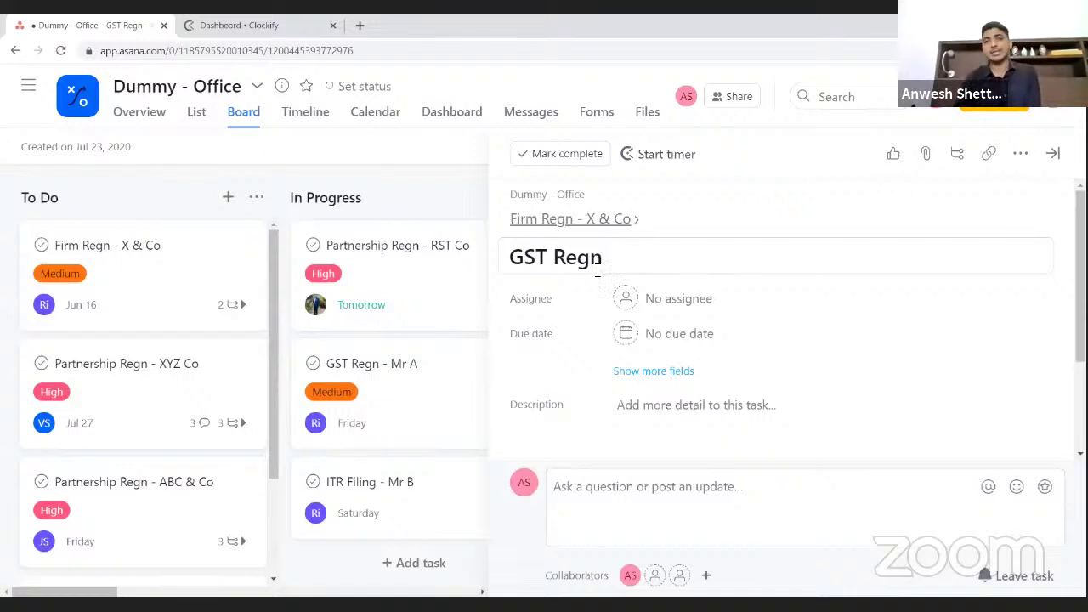
click(663, 300)
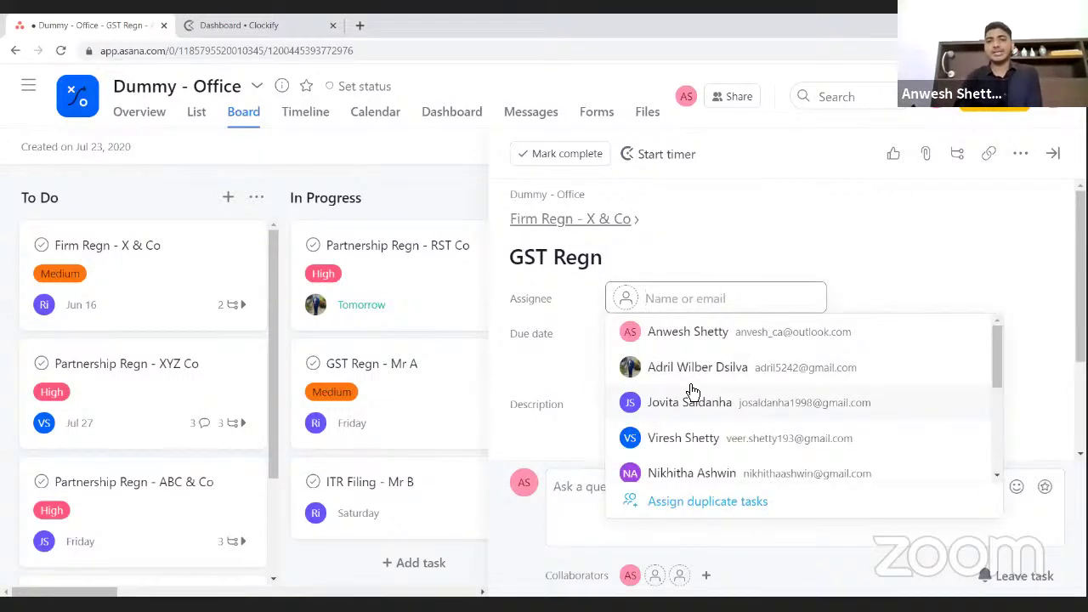
click(693, 406)
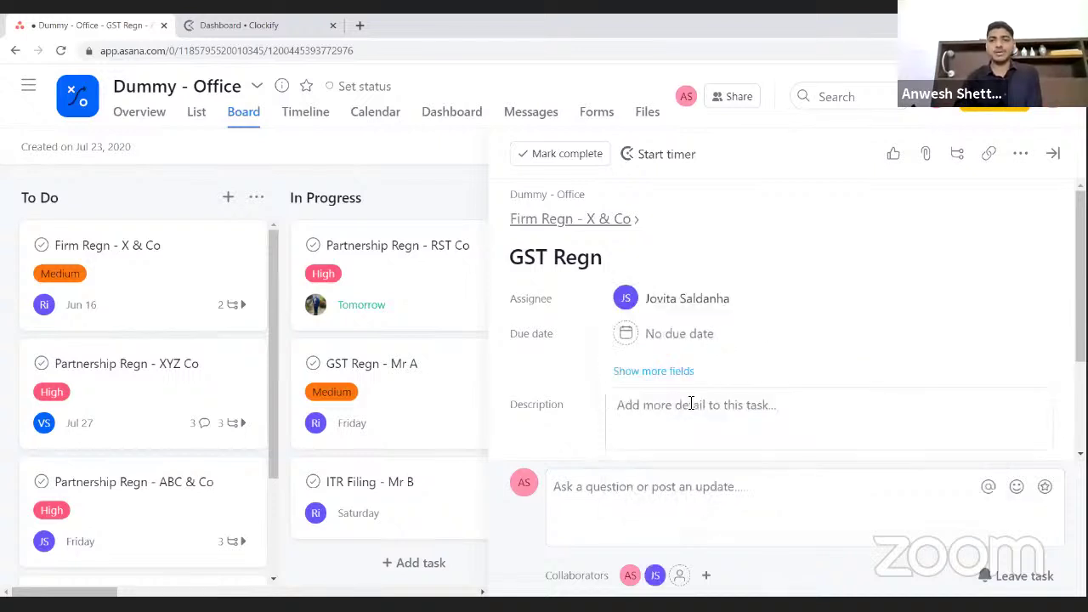
click(687, 334)
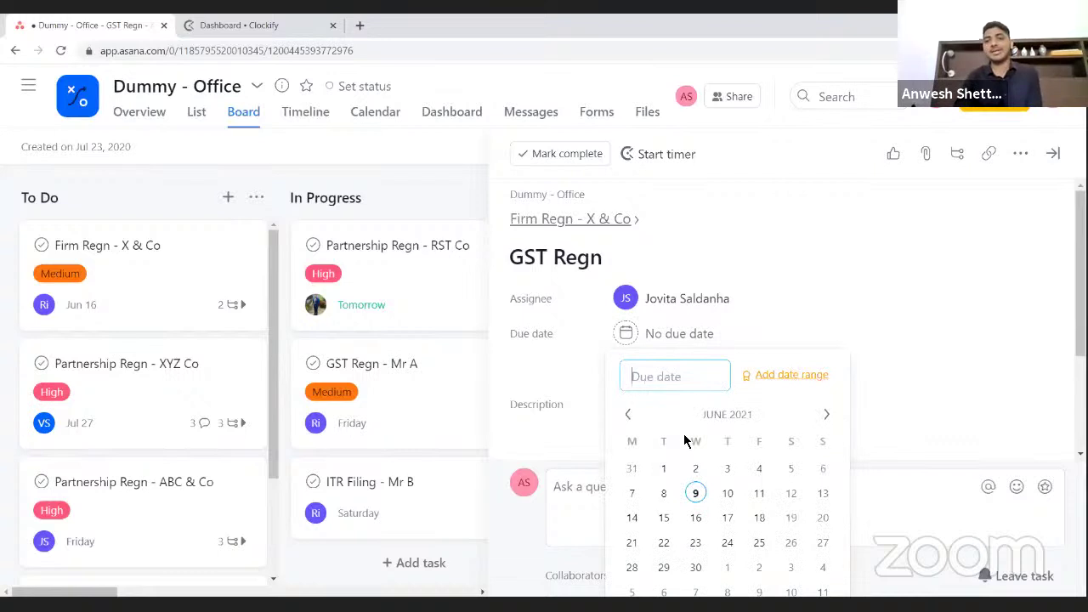
click(792, 495)
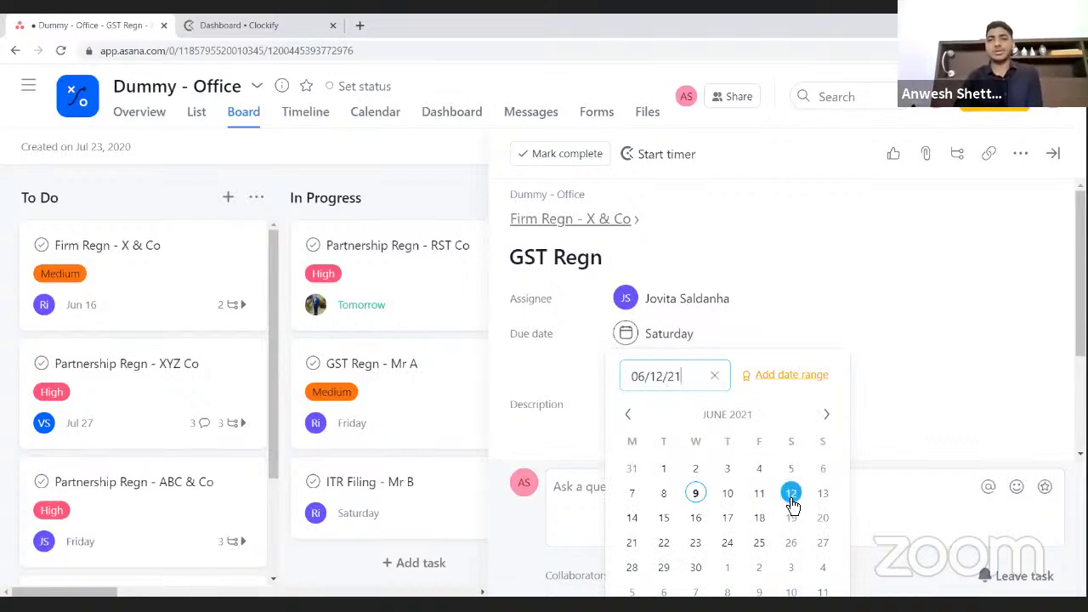
click(849, 319)
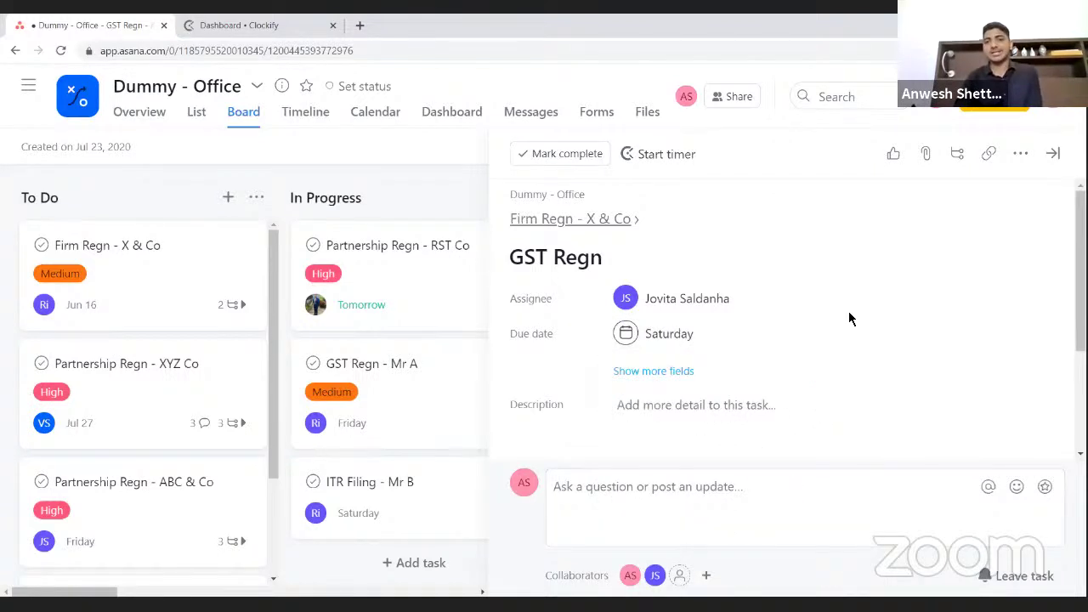
scroll(849, 319, down, 2)
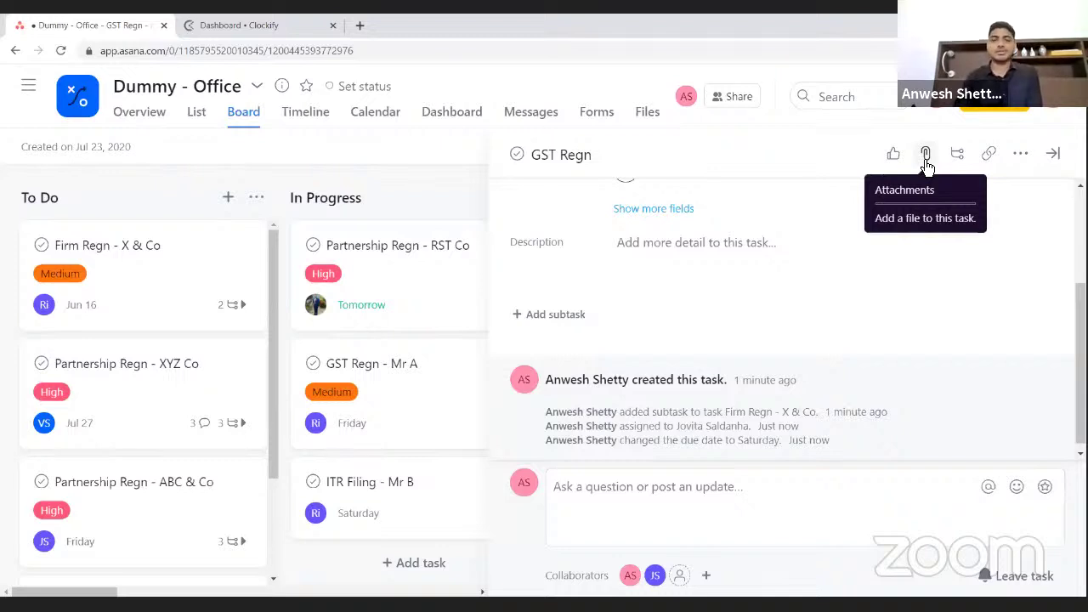
- Upload 5.pdf, 6.pdf and 7.pdf to GST Regn, then close its details
click(927, 161)
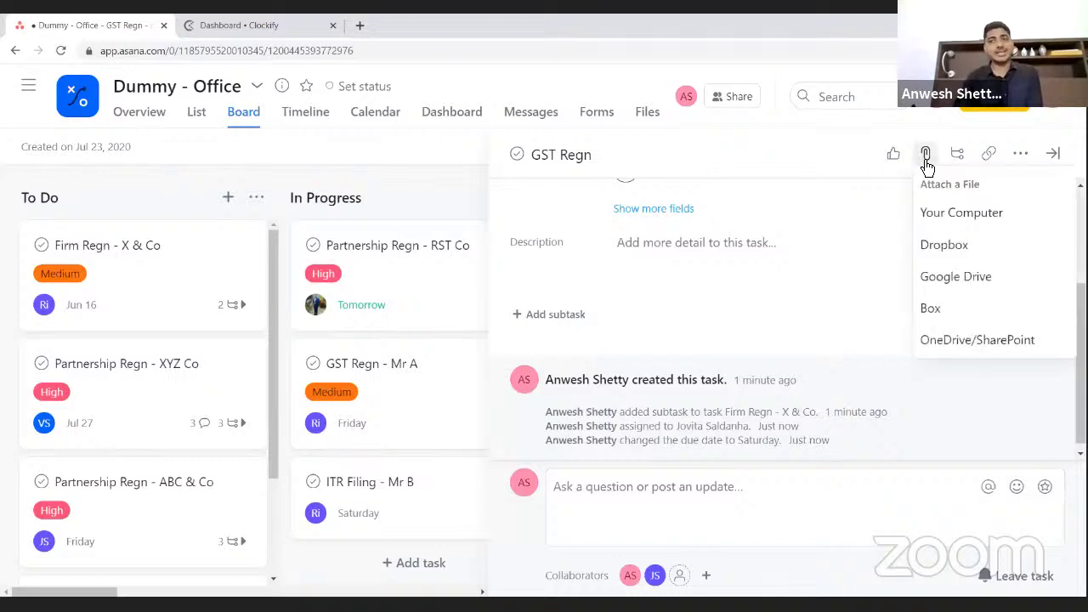
click(940, 212)
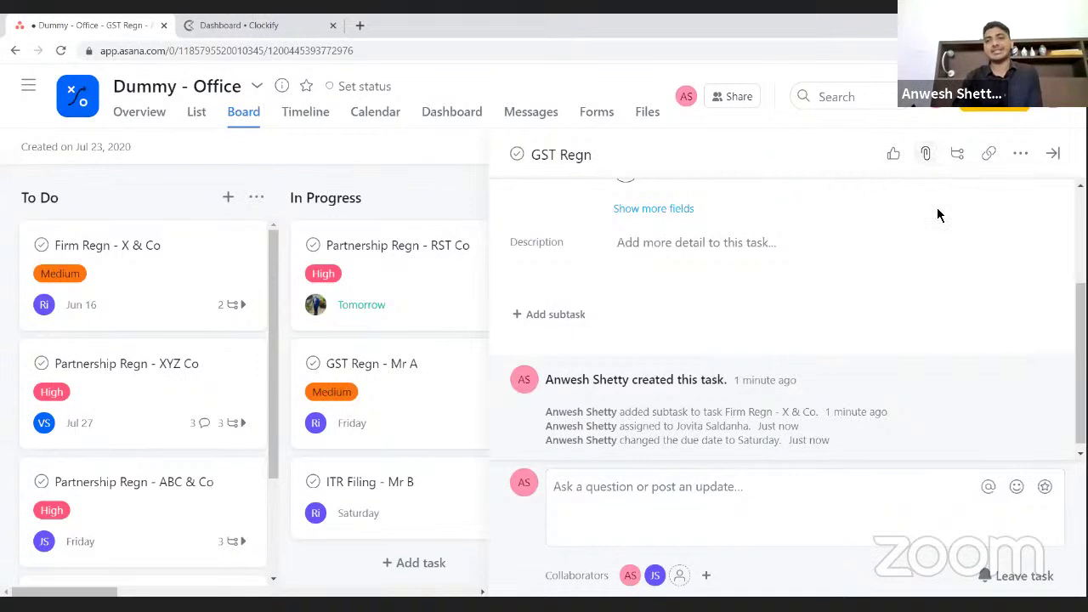
click(292, 275)
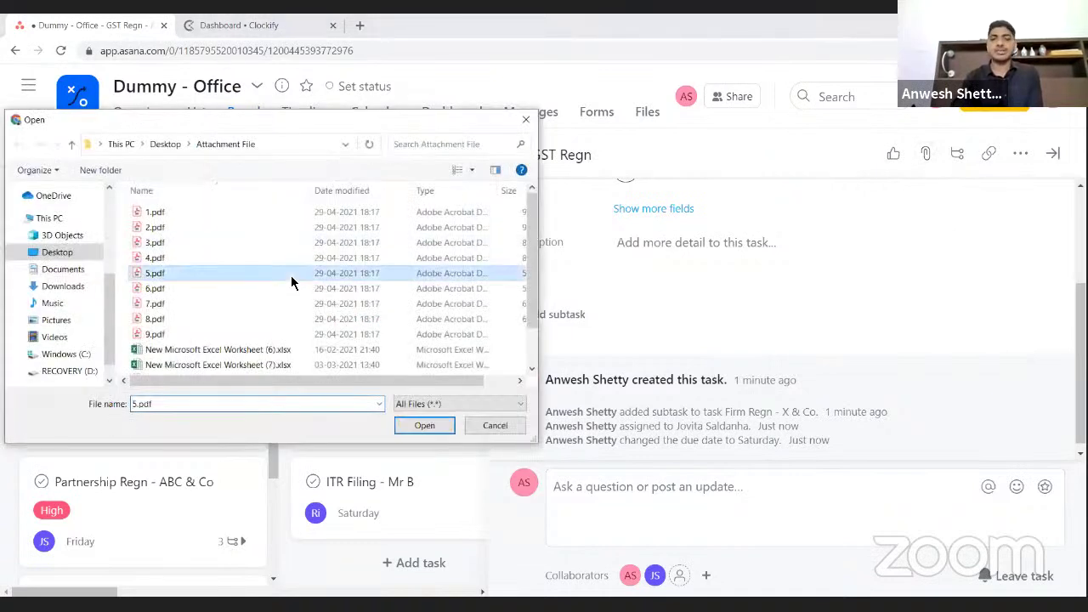
key(shift+Down)
key(shift+Down)
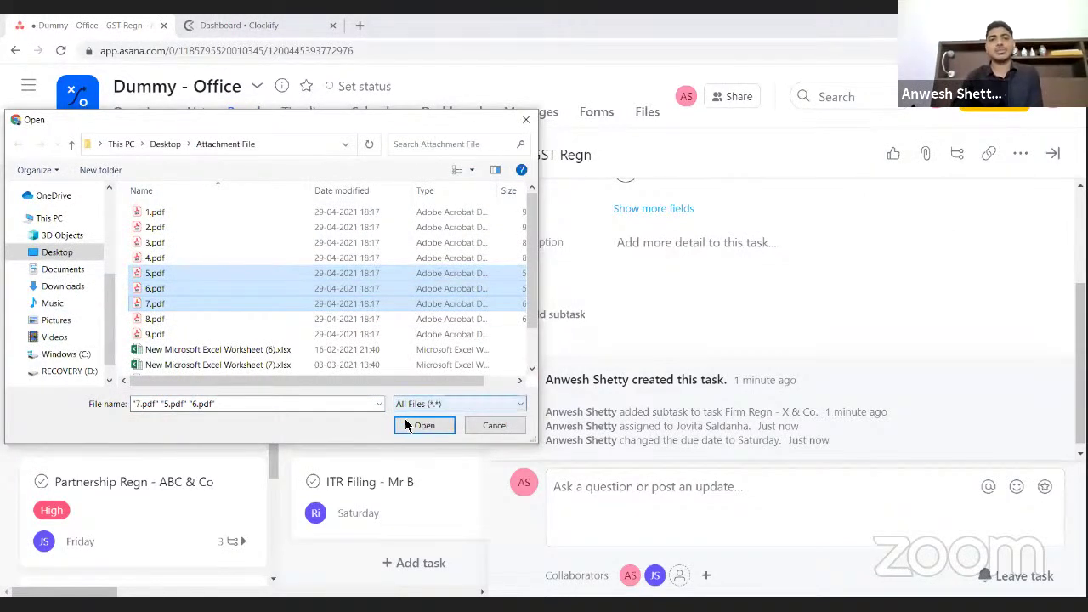
click(438, 426)
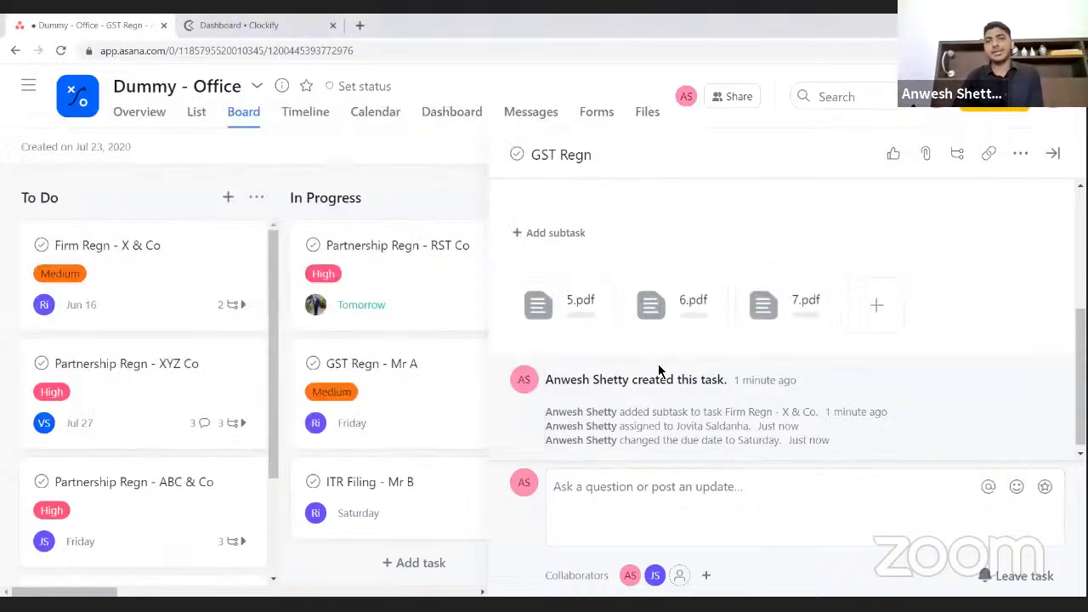
scroll(672, 361, up, 5)
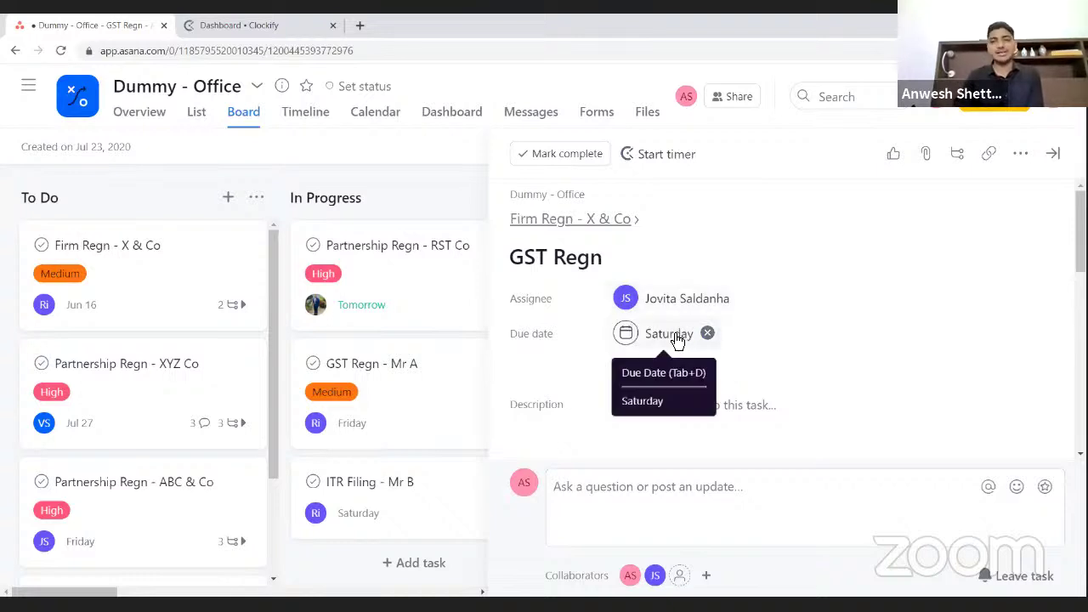
scroll(677, 340, down, 5)
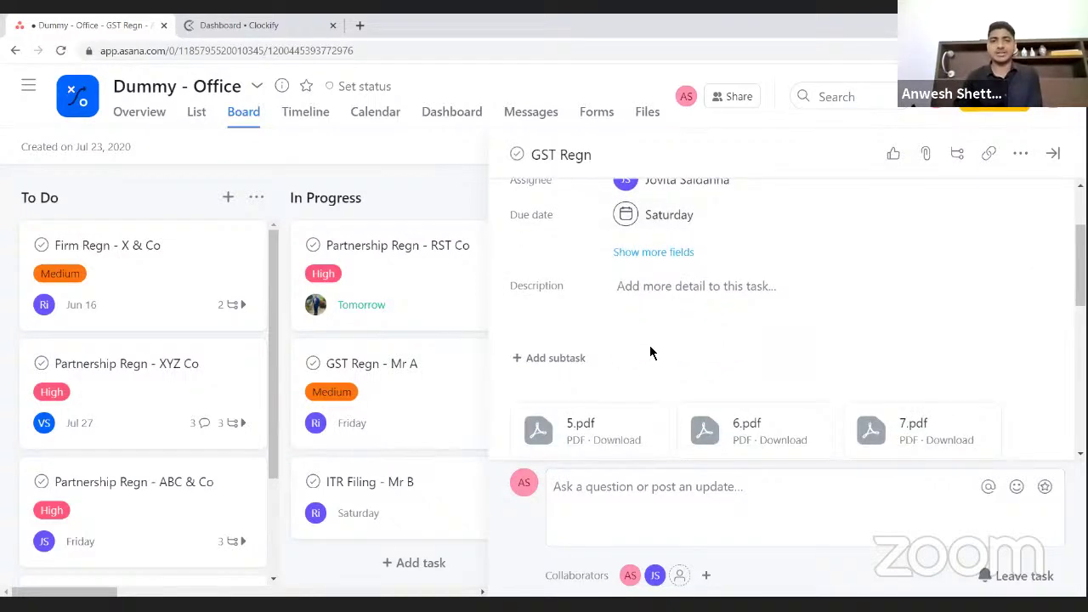
scroll(650, 353, down, 2)
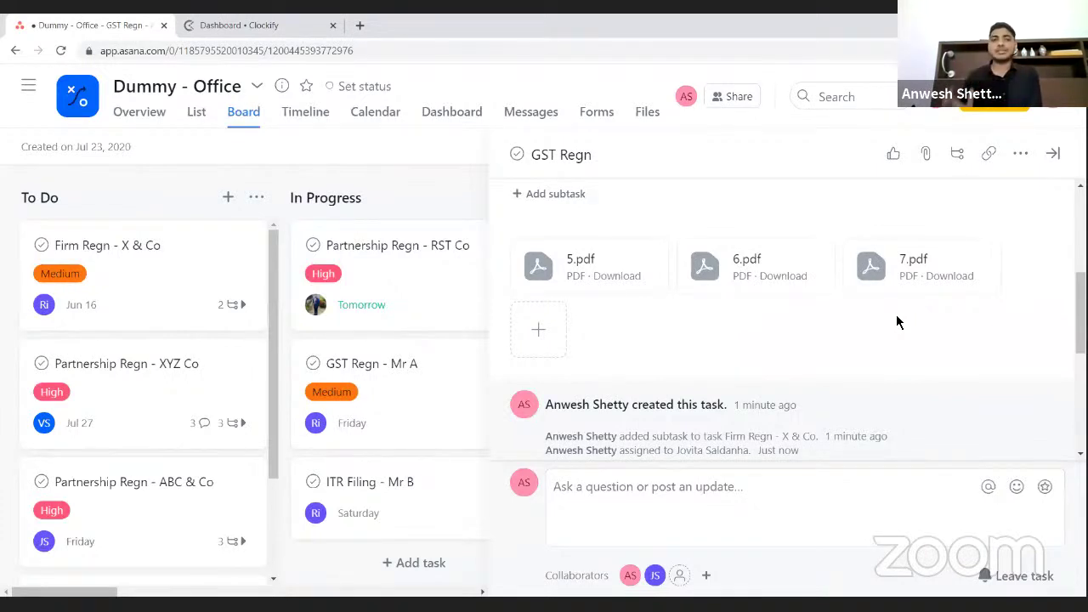
click(1052, 153)
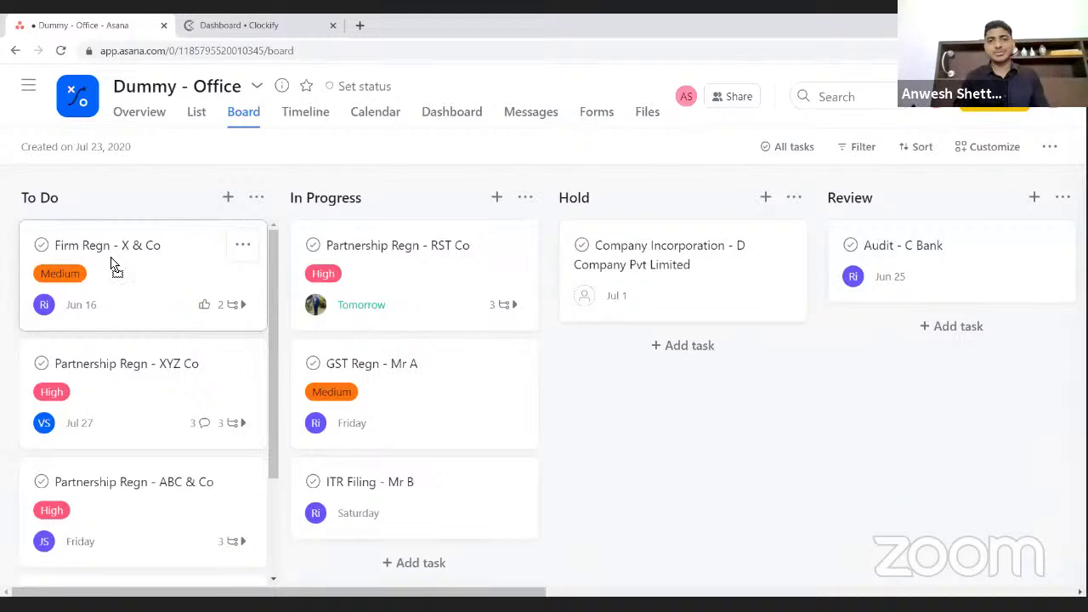
- Move the Firm Regn - X & Co card through In Progress and drop it into Hold
drag(304, 253, 357, 268)
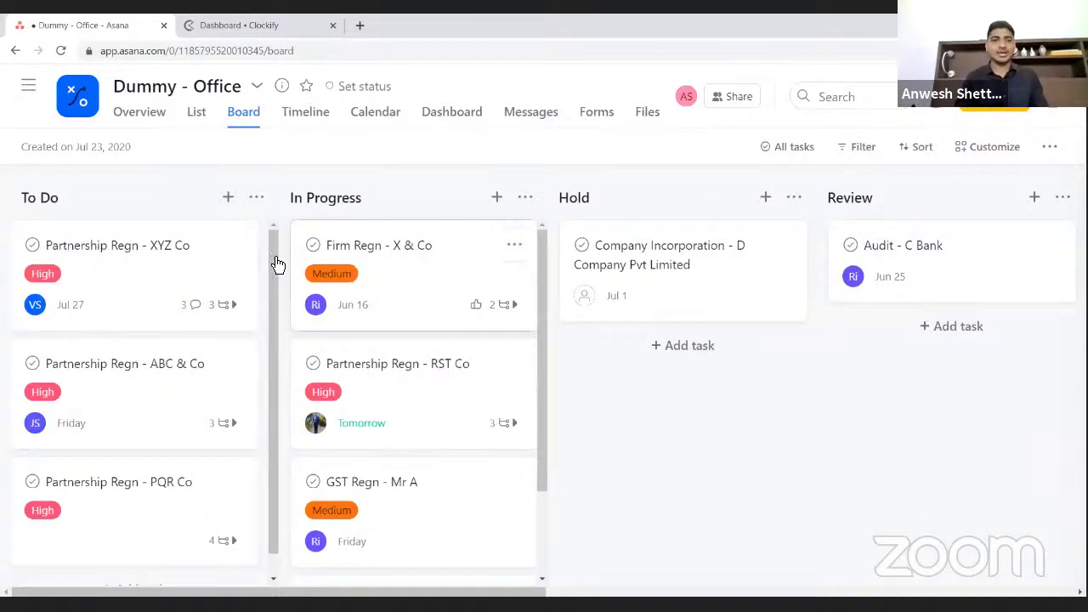
key(ctrl+z)
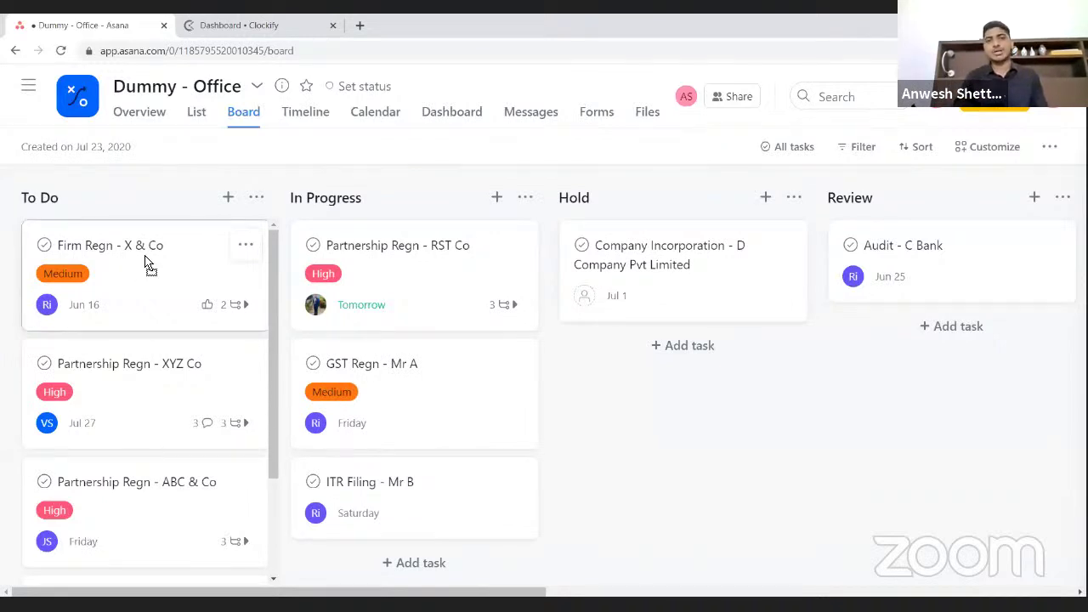
drag(145, 262, 364, 273)
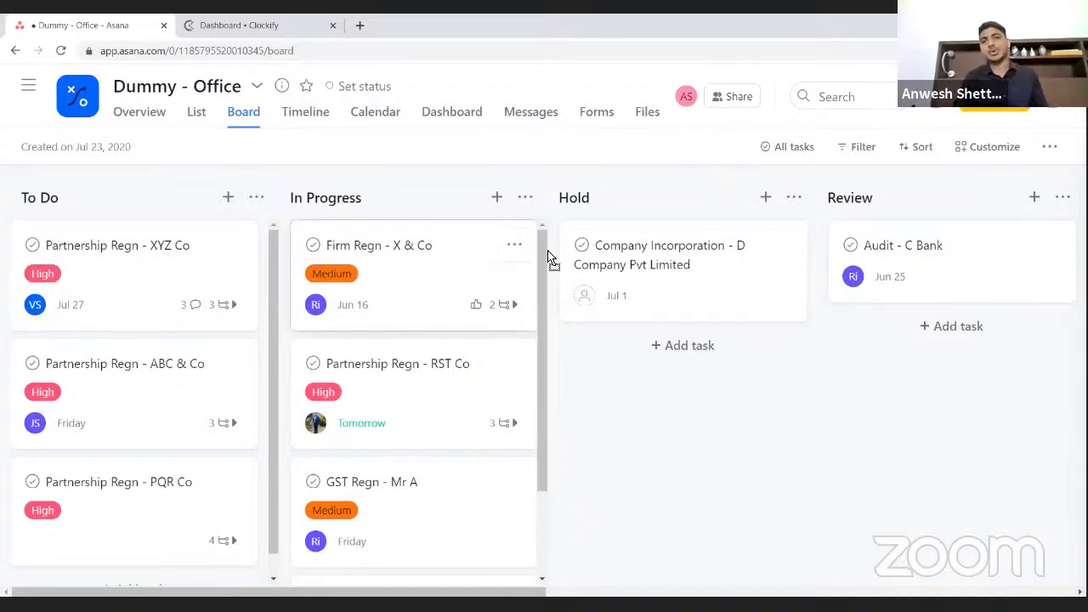
drag(584, 267, 619, 272)
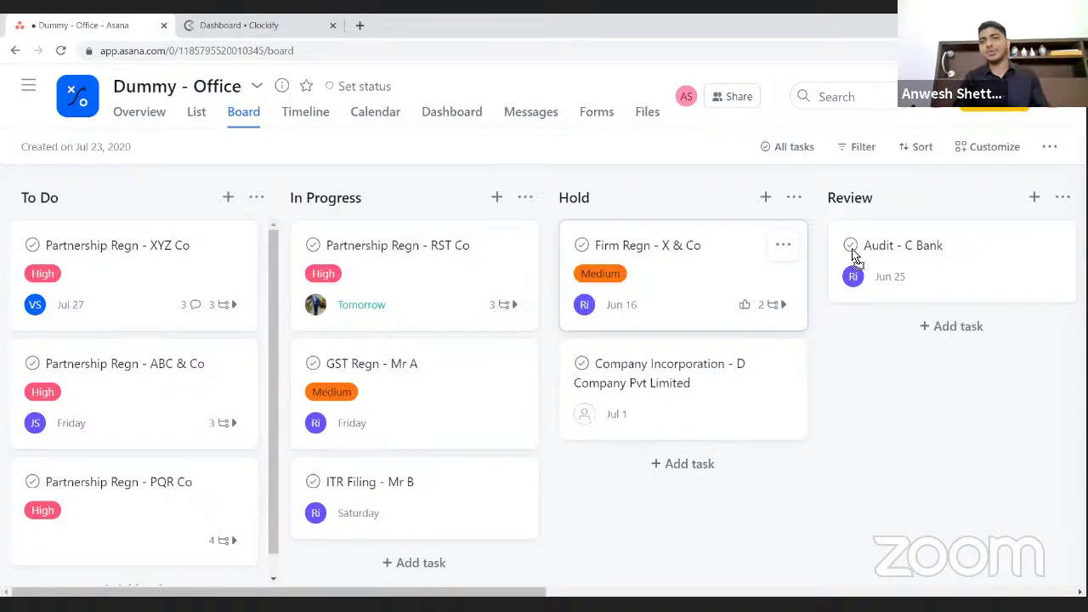
- Drop the Firm Regn - X & Co card from Hold into Review and open its details
drag(854, 255, 885, 268)
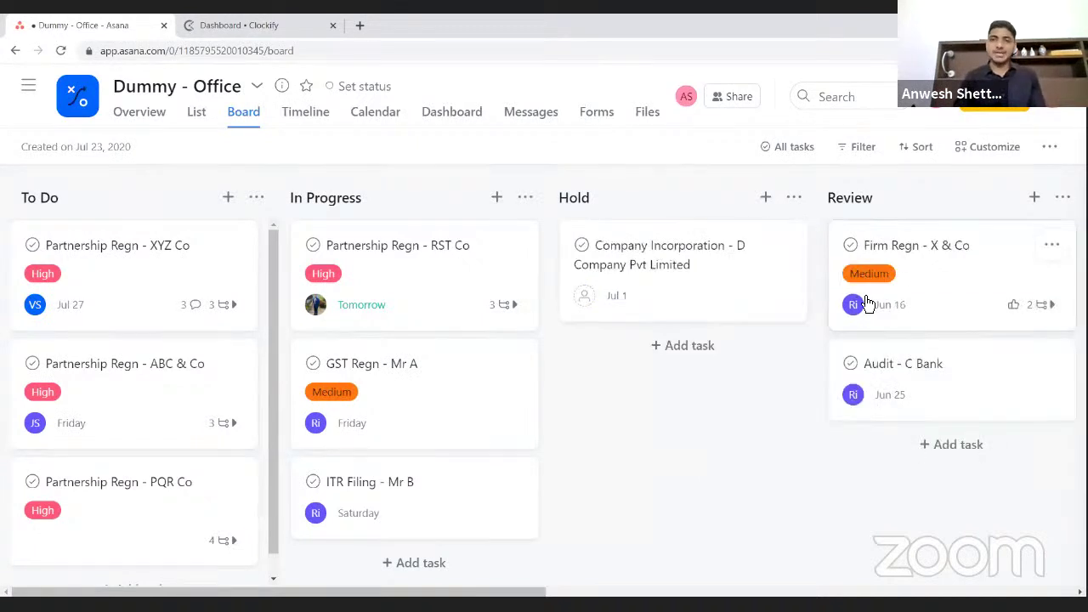
scroll(867, 304, right, 3)
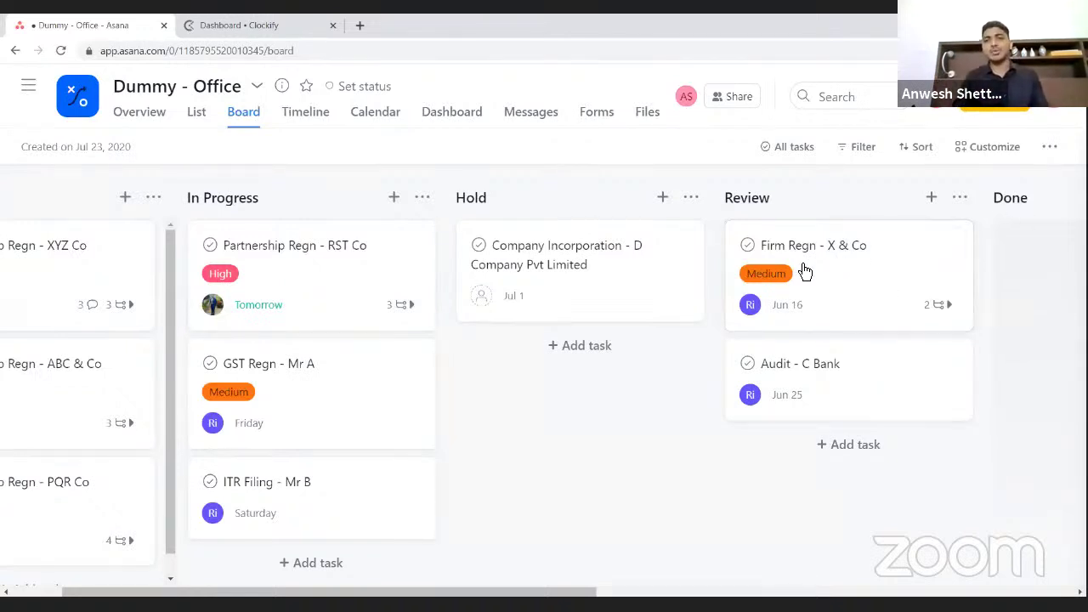
click(812, 264)
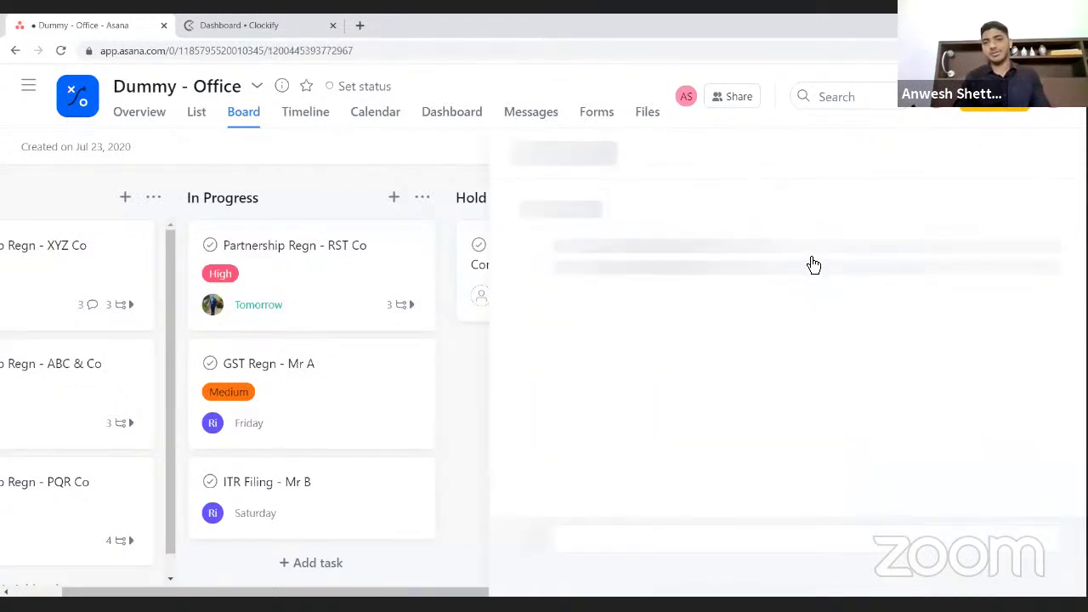
- Post a comment mentioning the teammate: 'deed format is not correct. Please rectify.', then close the task
scroll(772, 347, down, 3)
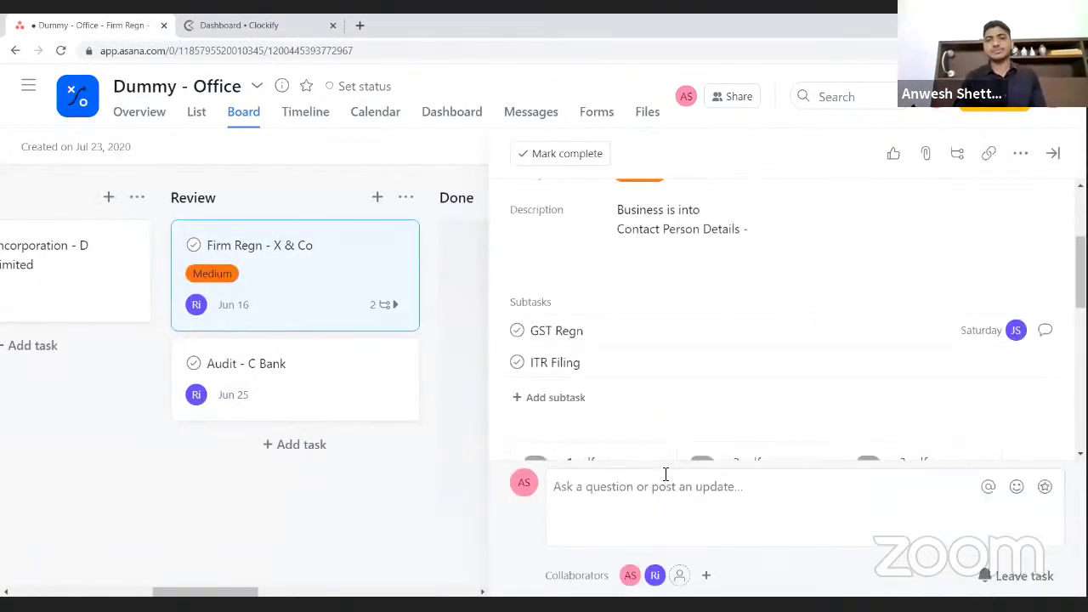
click(627, 499)
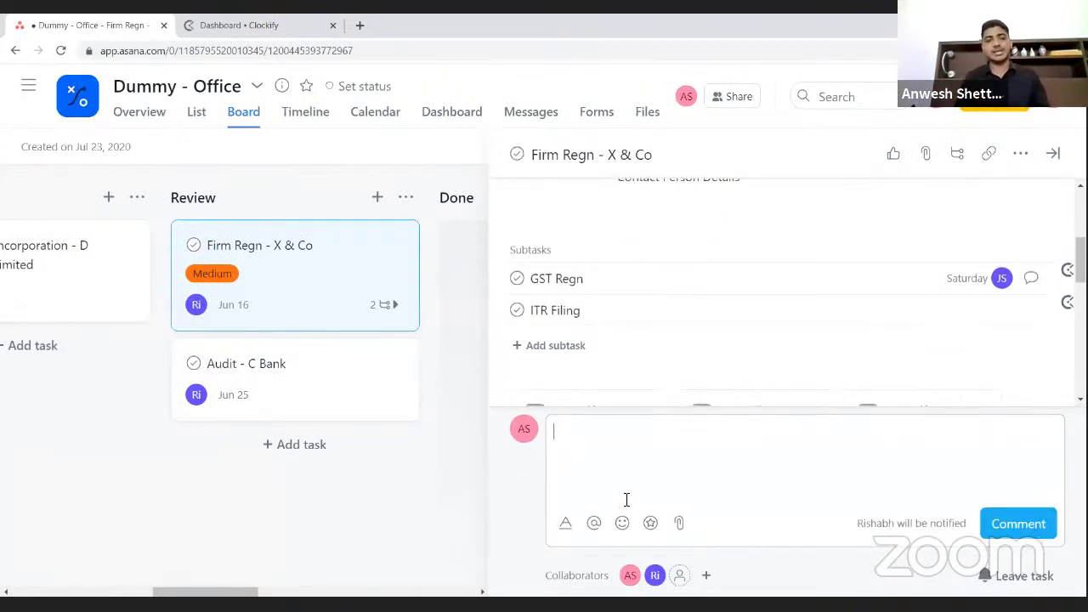
text(@)
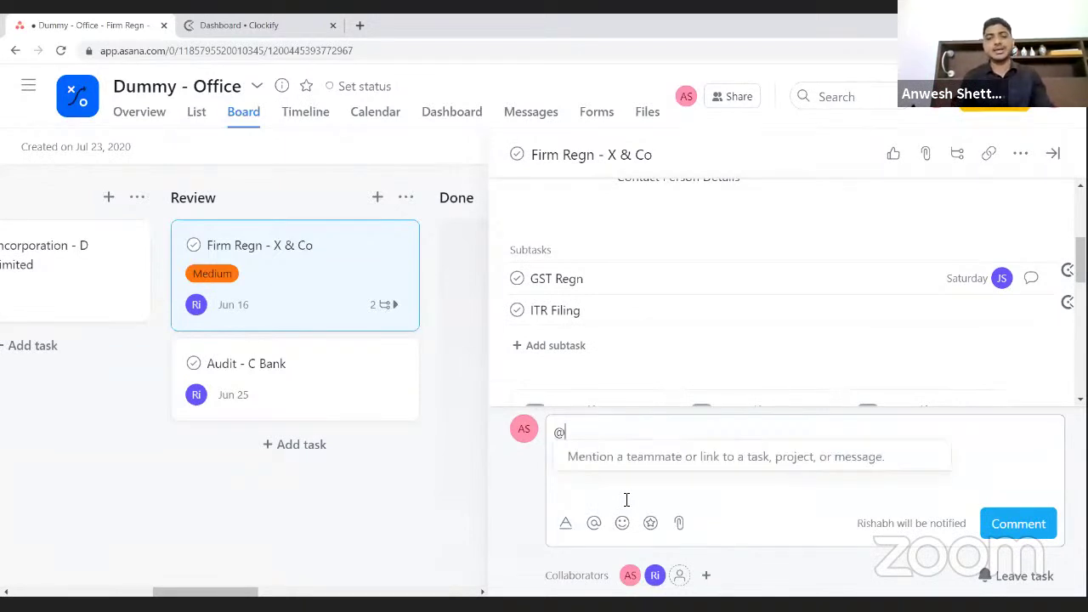
text(r)
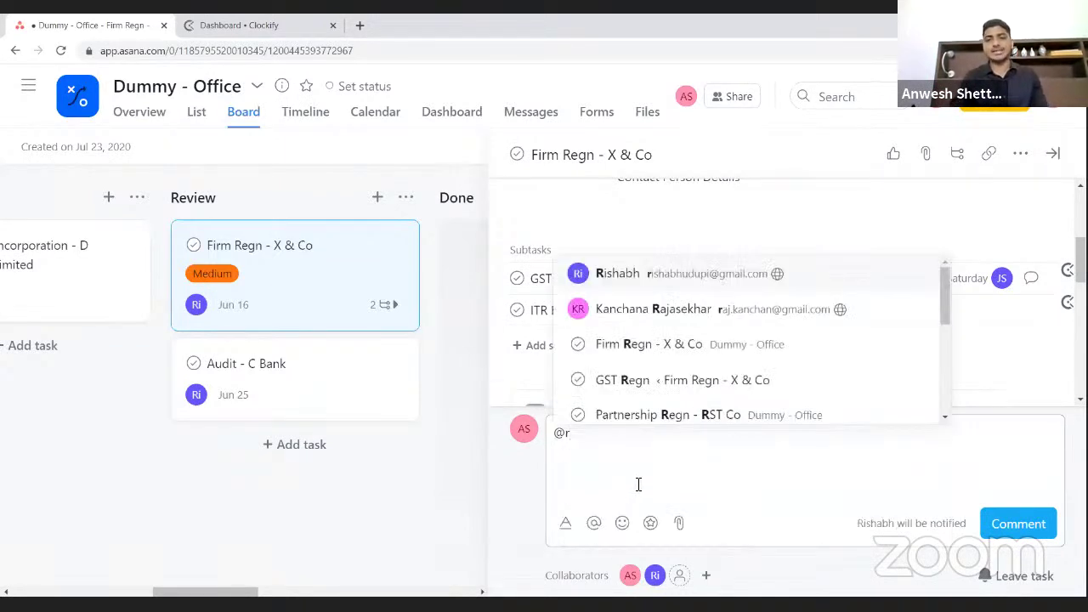
text(i)
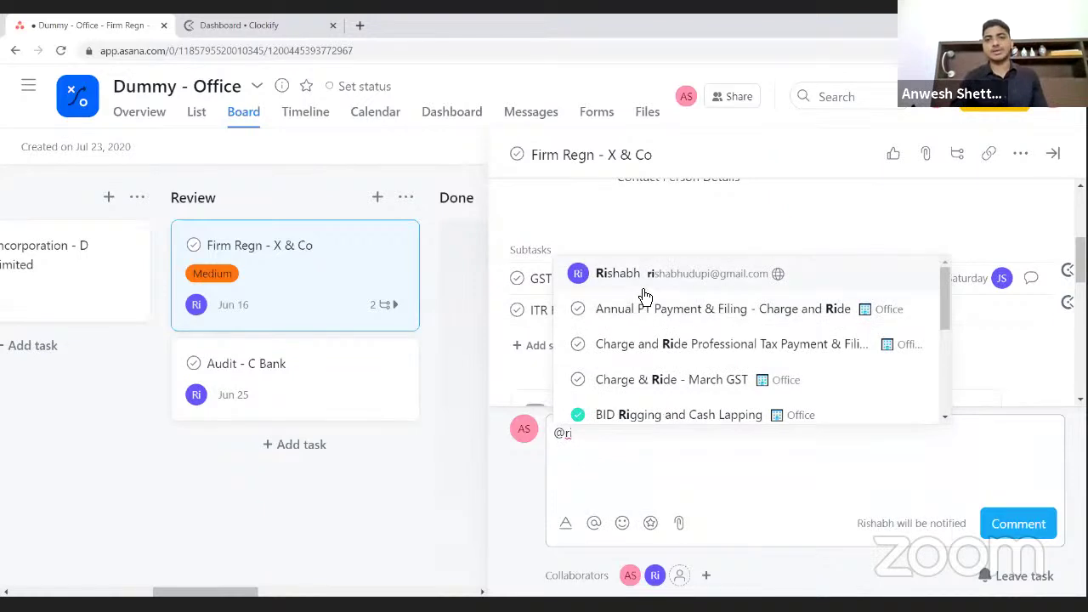
click(643, 274)
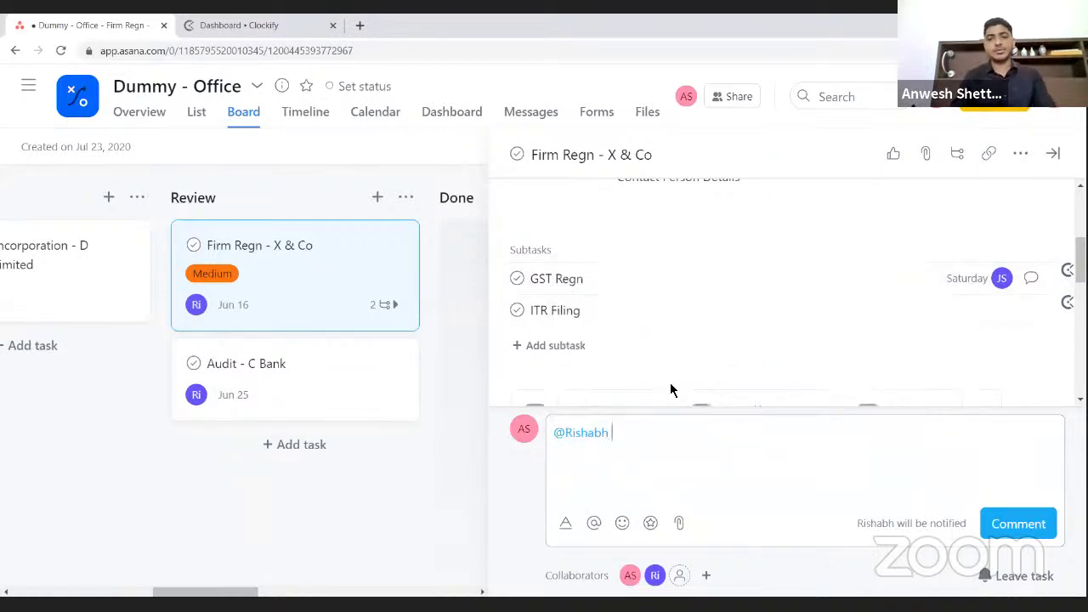
text(partn)
key(BackSpace)
key(BackSpace)
key(BackSpace)
key(BackSpace)
key(BackSpace)
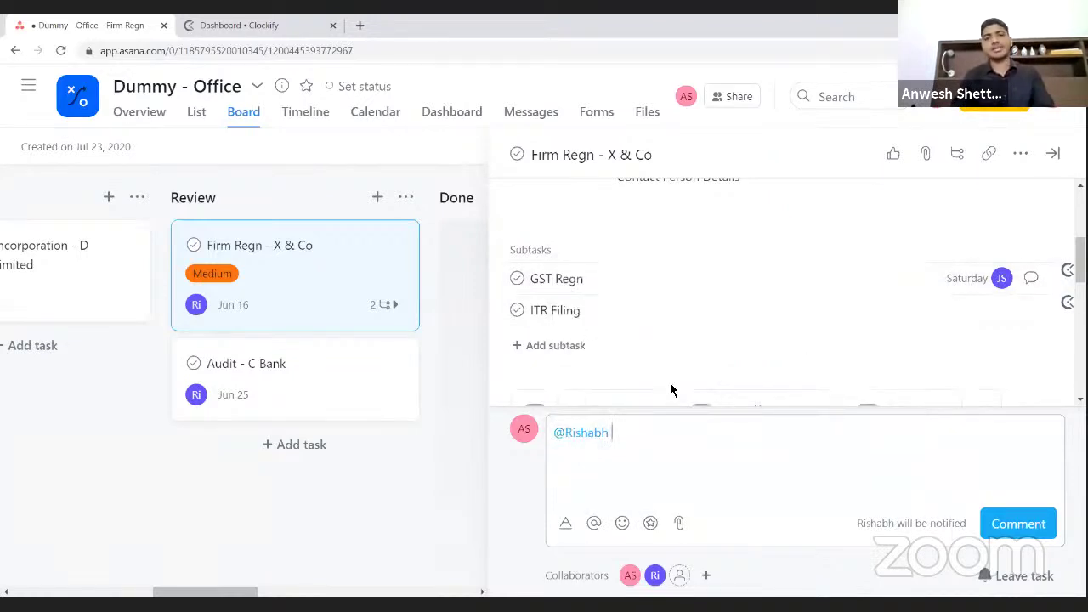
text(deed )
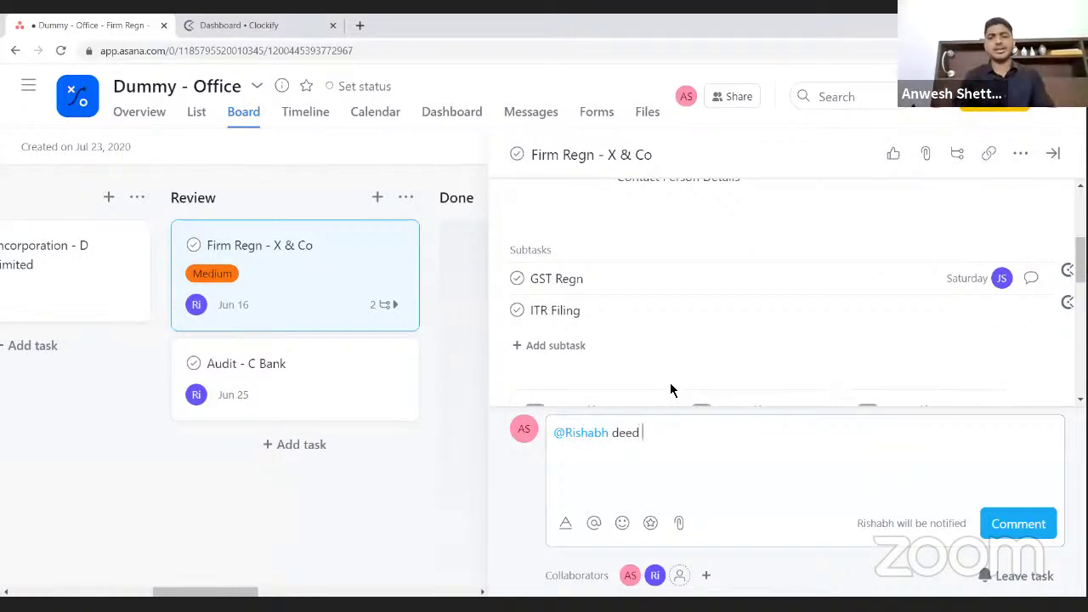
text(format is )
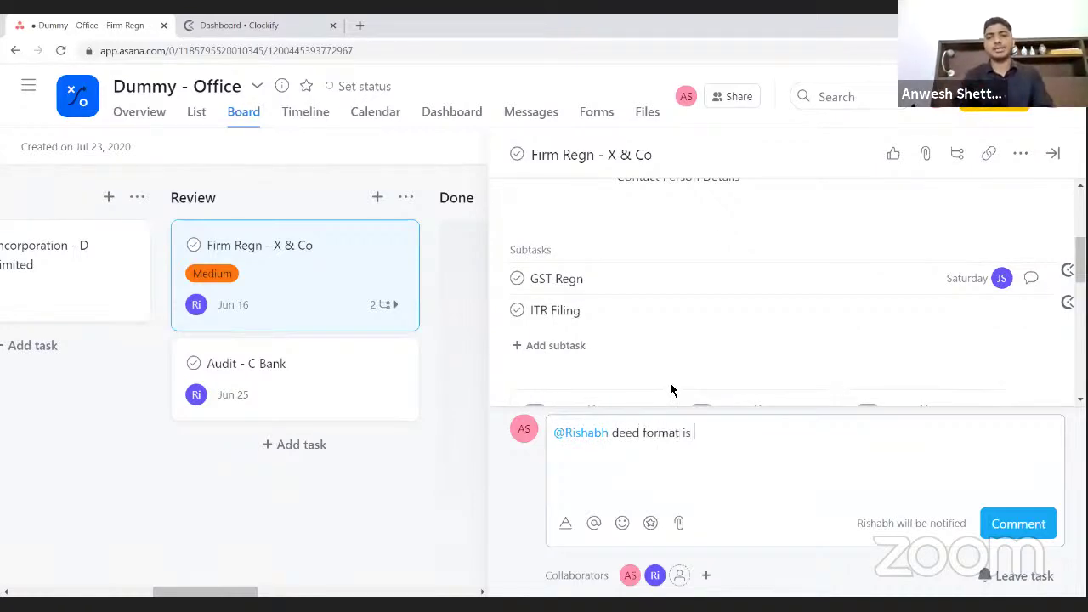
text(not correct)
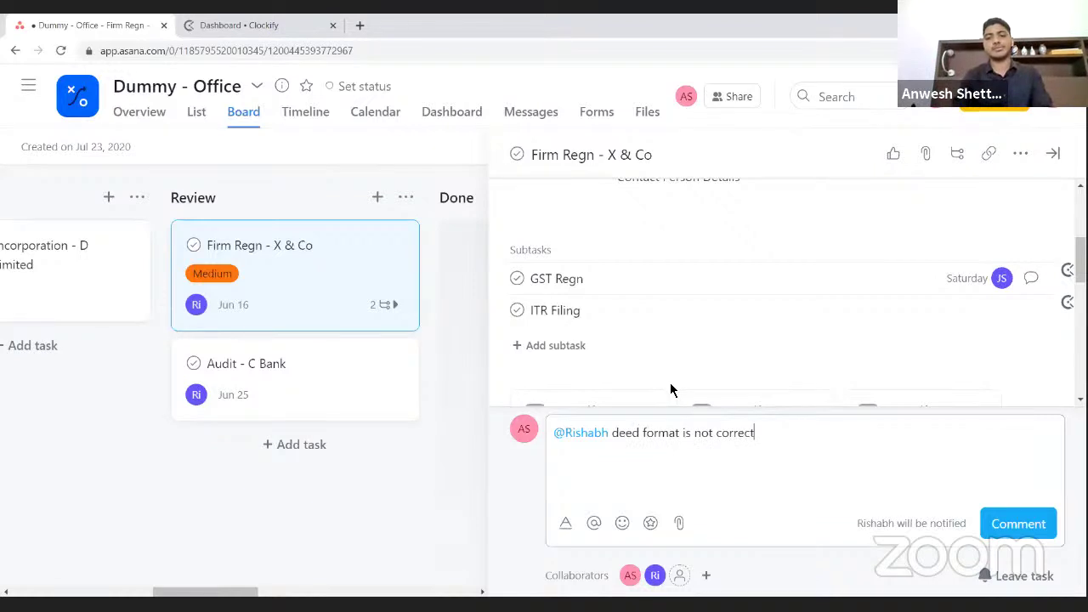
text(. Pleass)
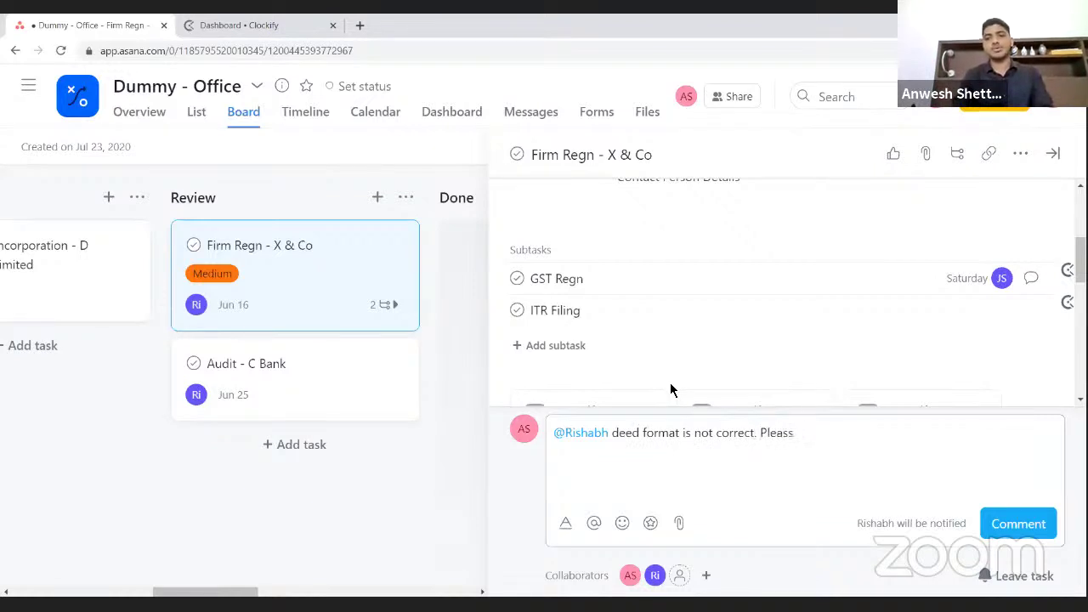
key(BackSpace)
text(e rectify)
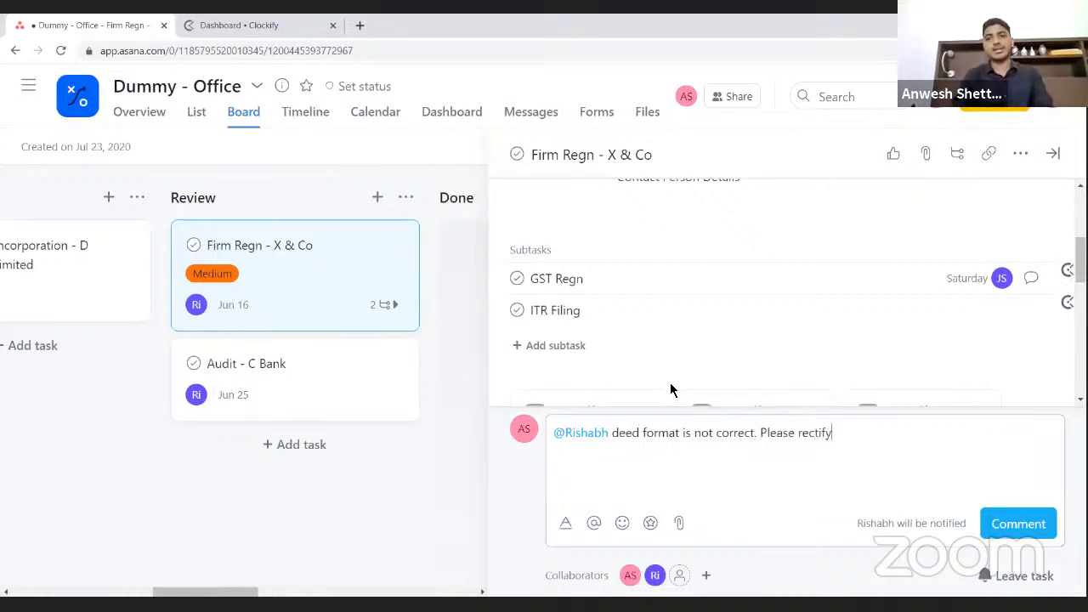
text(.)
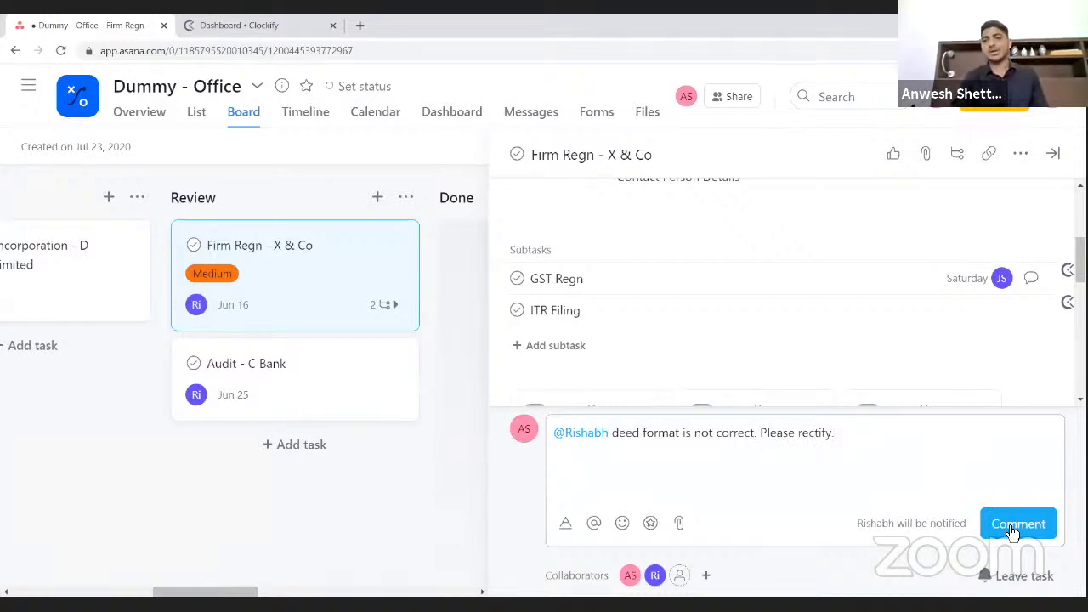
click(1012, 524)
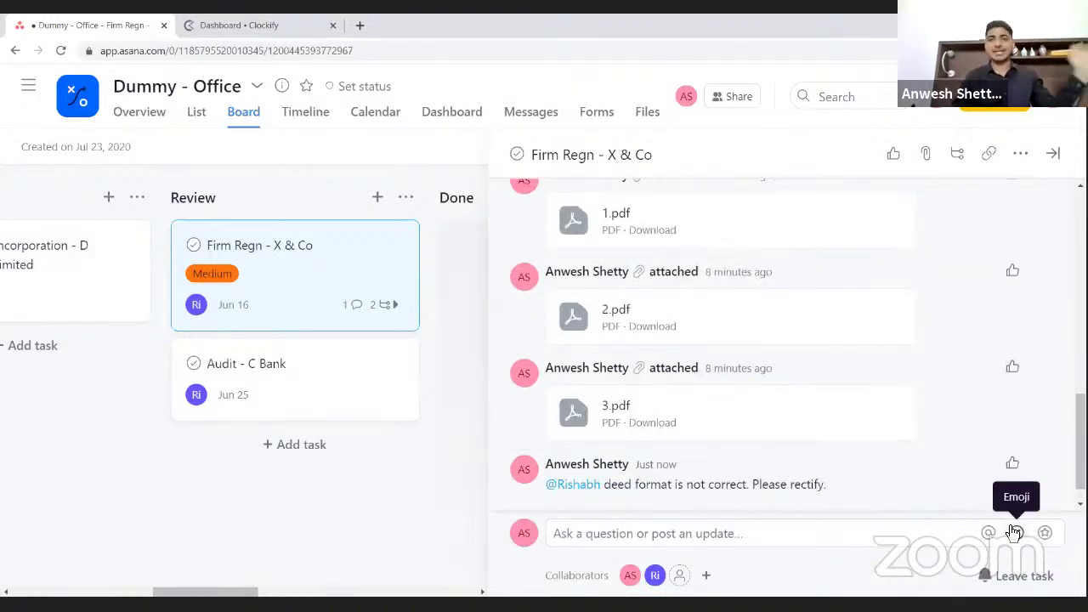
click(1052, 153)
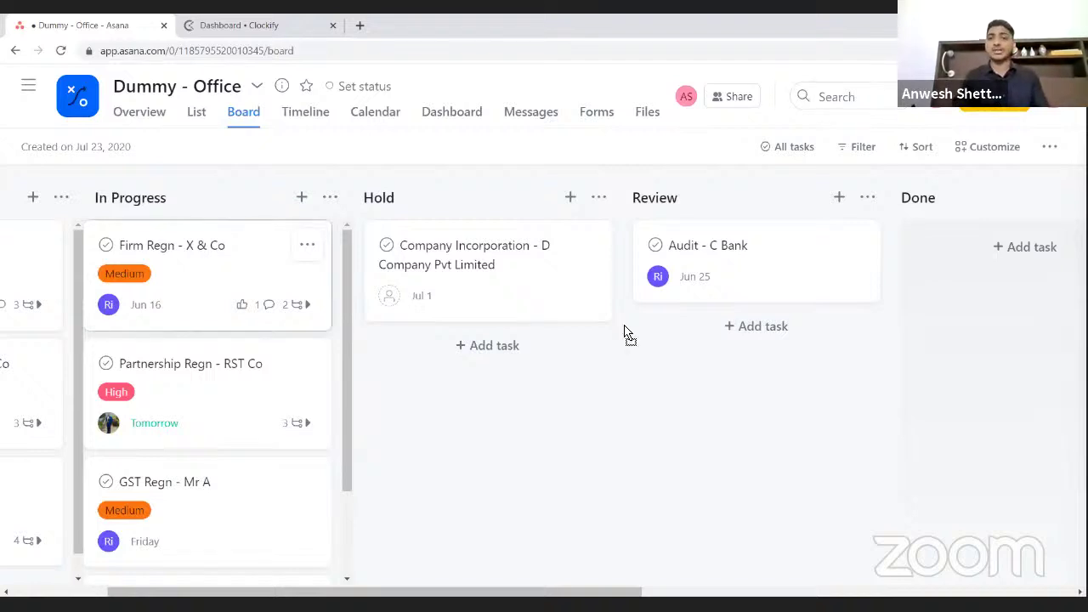
- Drag the Firm Regn - X & Co card from In Progress into Review, then toward Done
drag(629, 334, 717, 346)
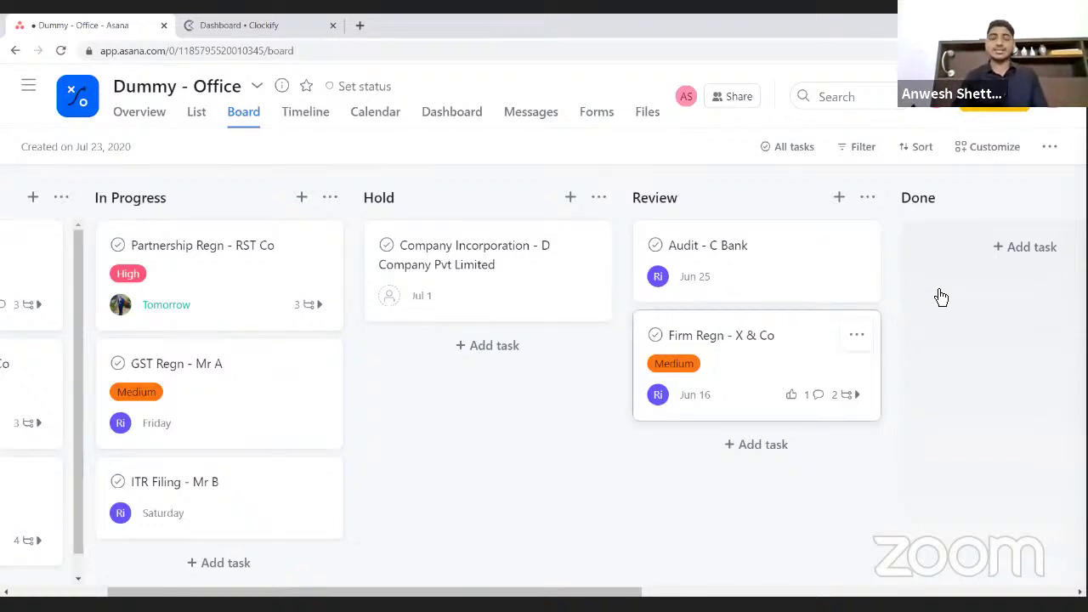
drag(942, 297, 941, 296)
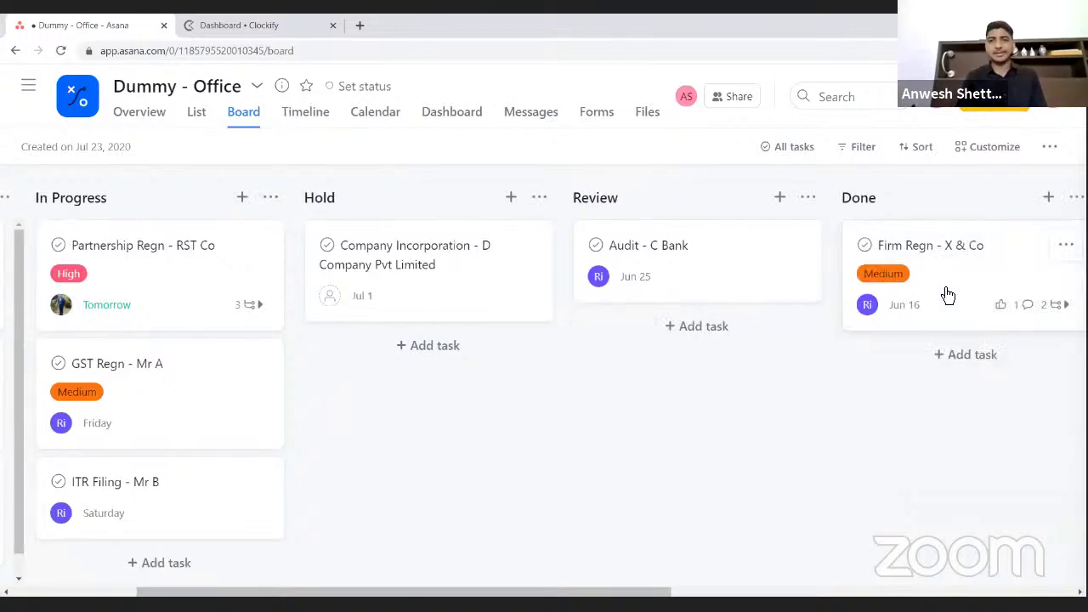
- Scroll the board right to the Bill column and drop the Firm Regn - X & Co card there
scroll(948, 295, right, 2)
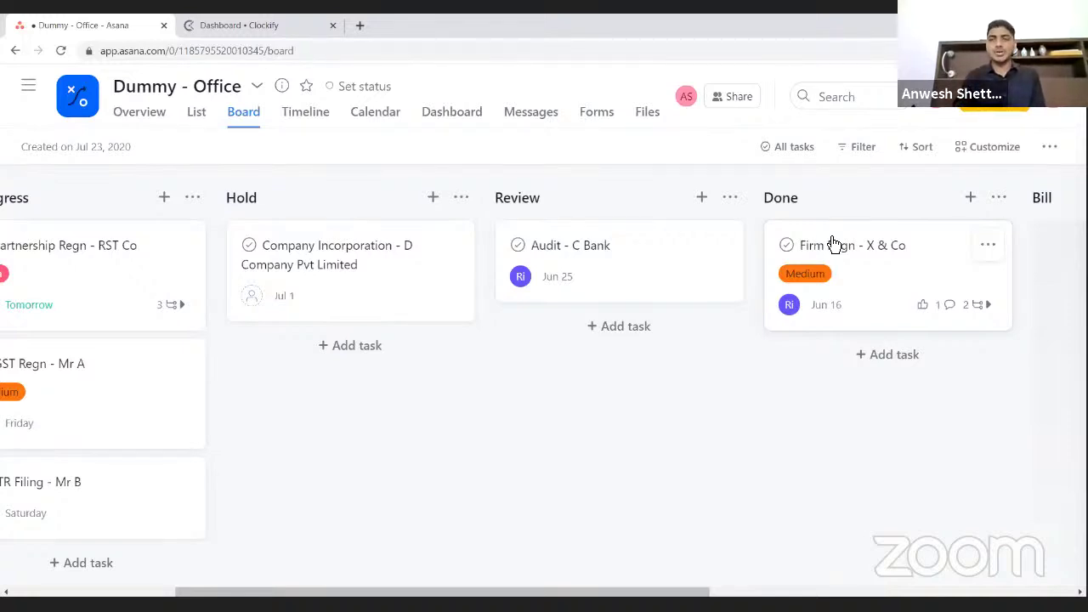
scroll(833, 245, right, 5)
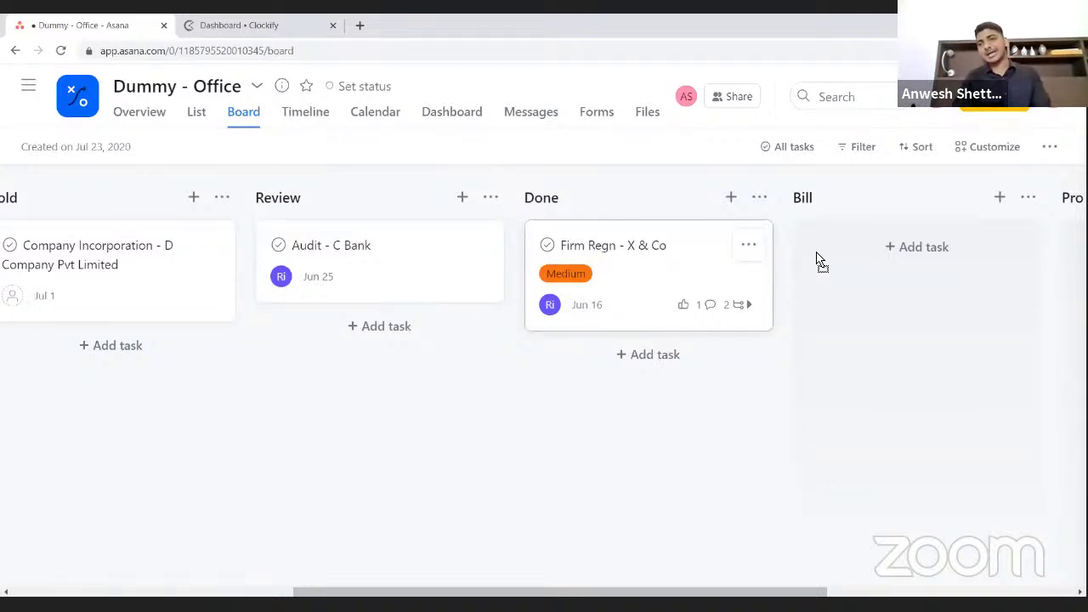
drag(822, 264, 822, 264)
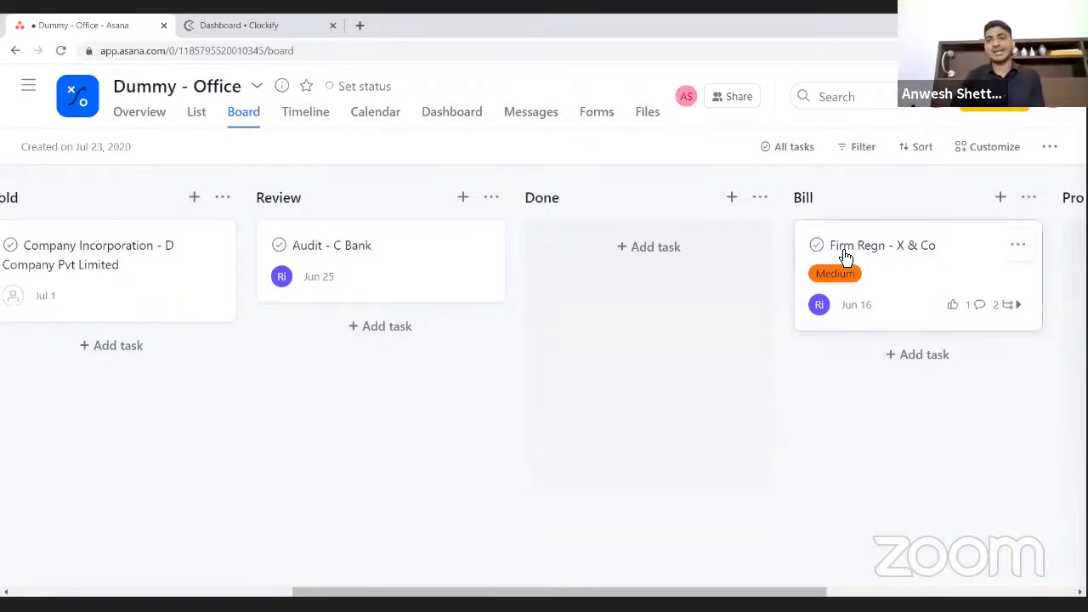
- Open the Firm Regn - X & Co task details and scroll down to the comment box
click(846, 257)
scroll(718, 344, down, 5)
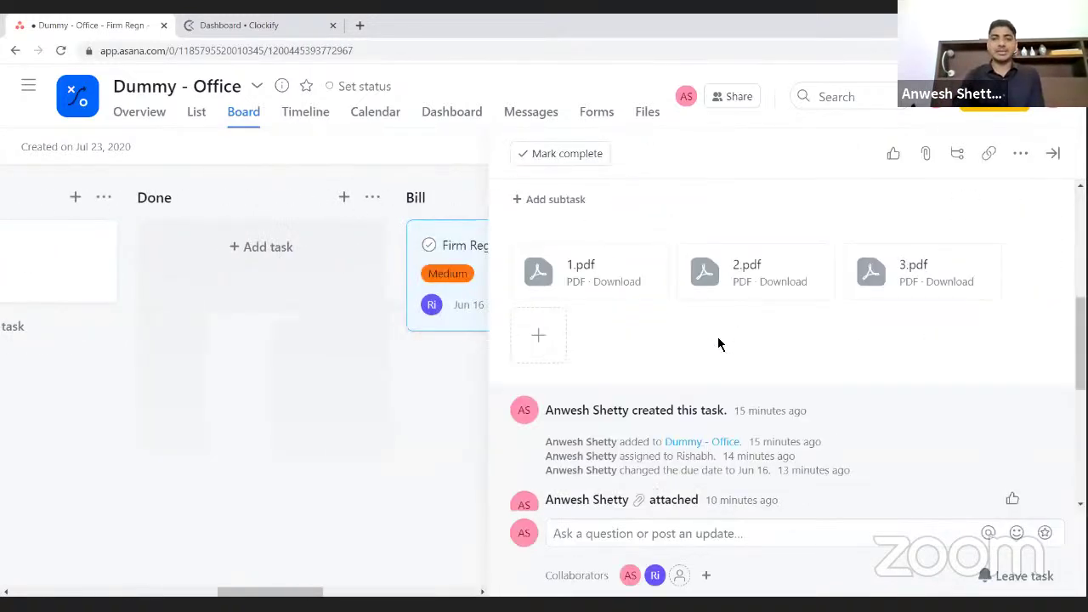
scroll(717, 337, down, 5)
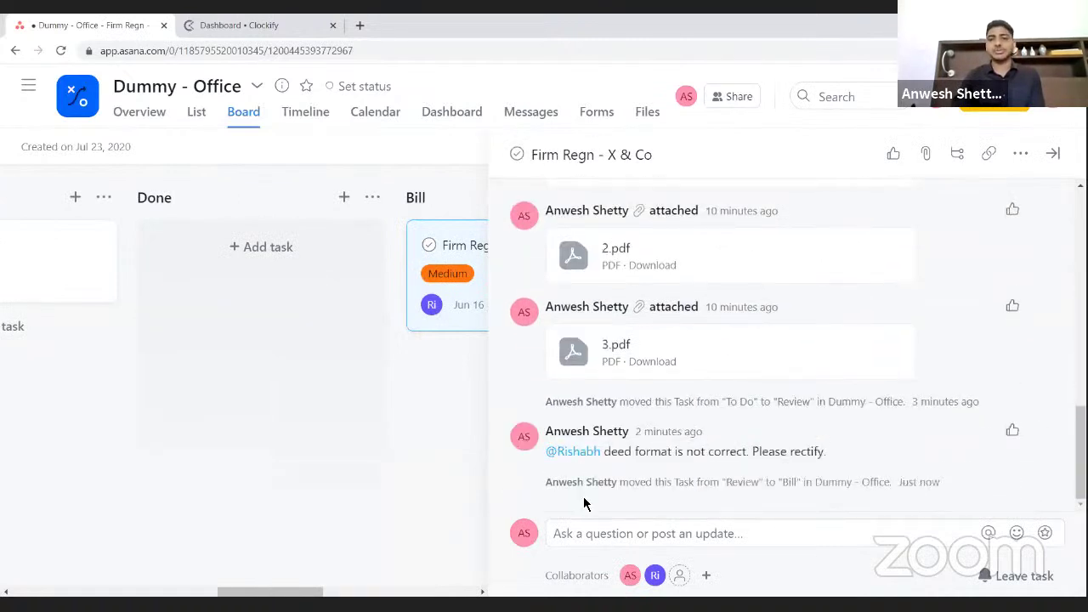
click(606, 533)
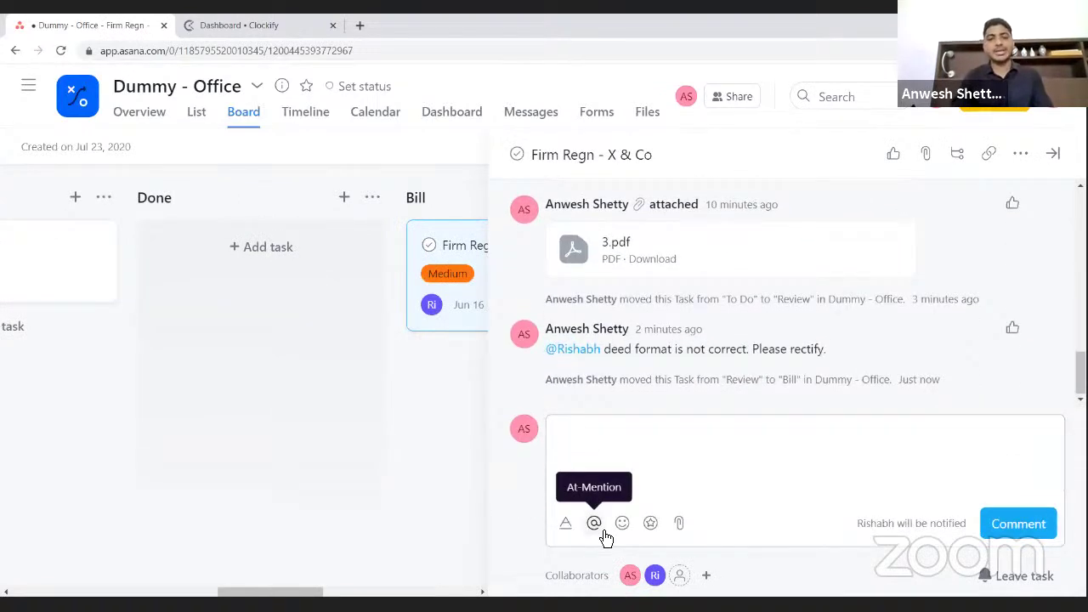
click(604, 532)
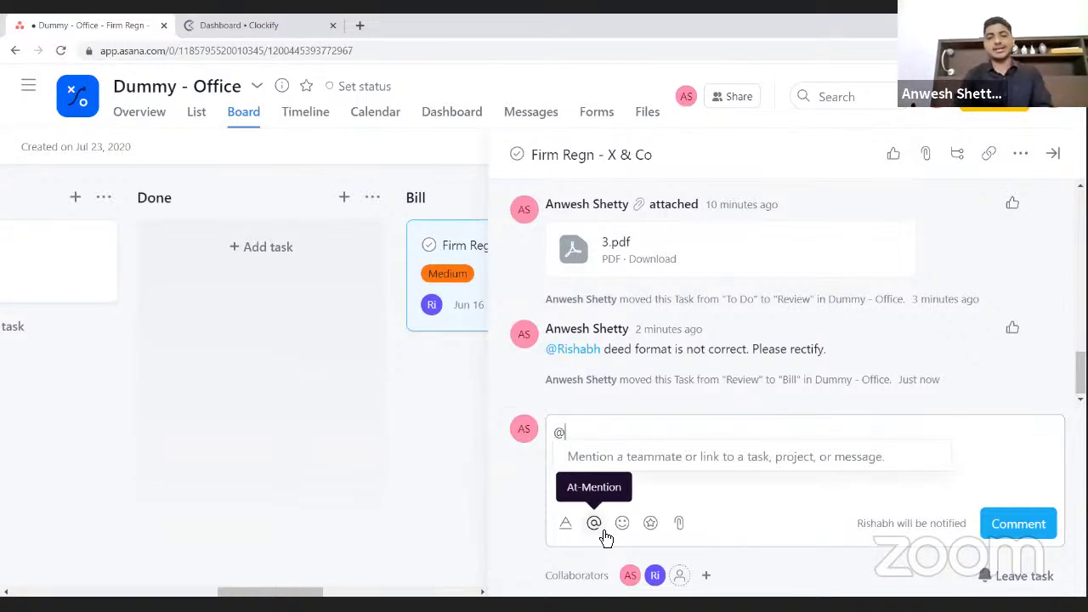
text(ni)
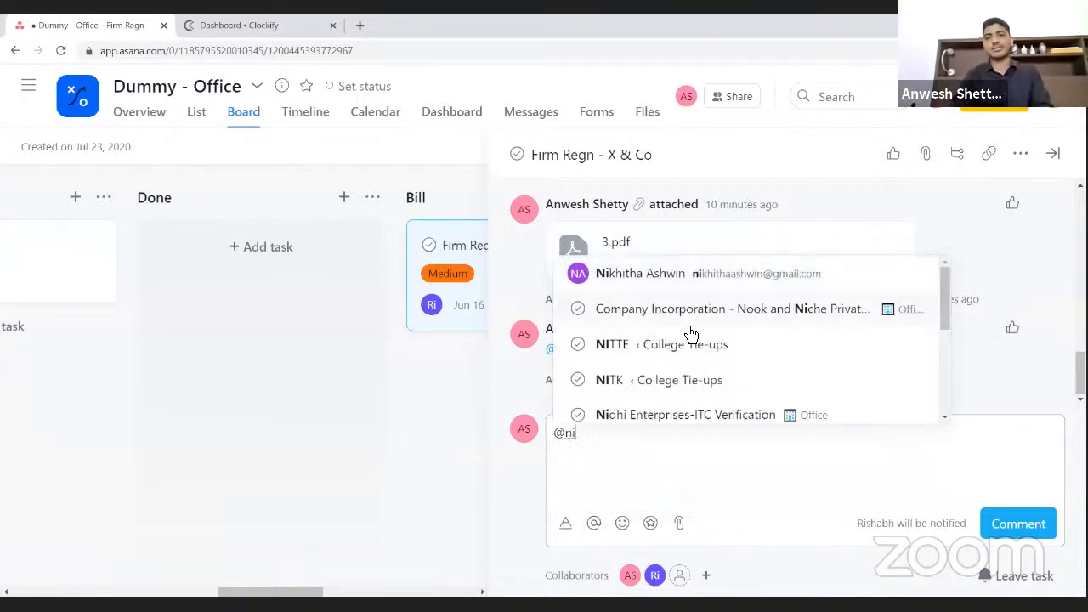
click(683, 290)
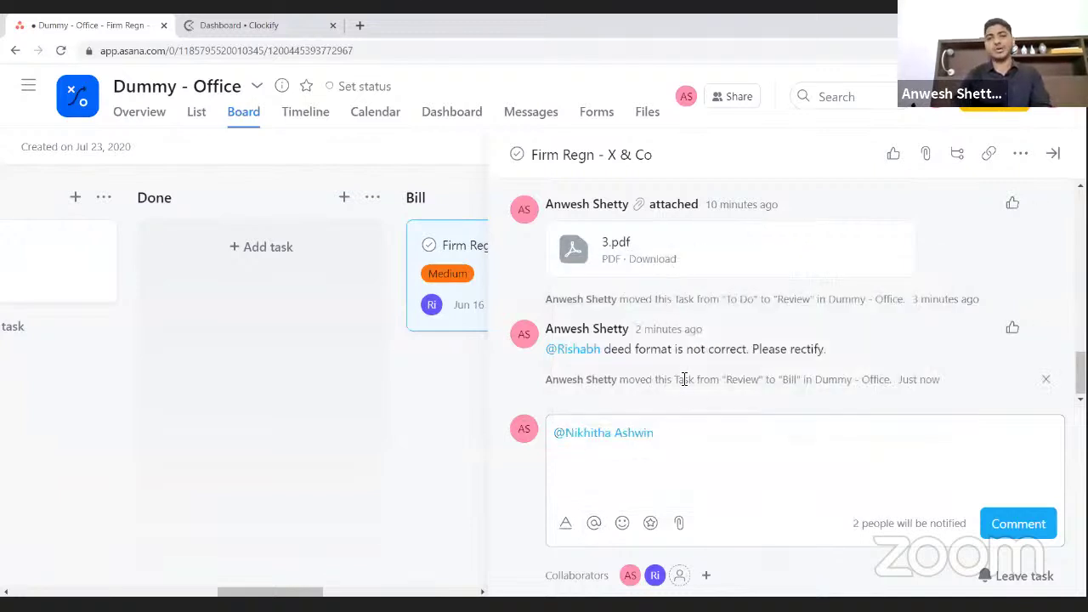
text(please )
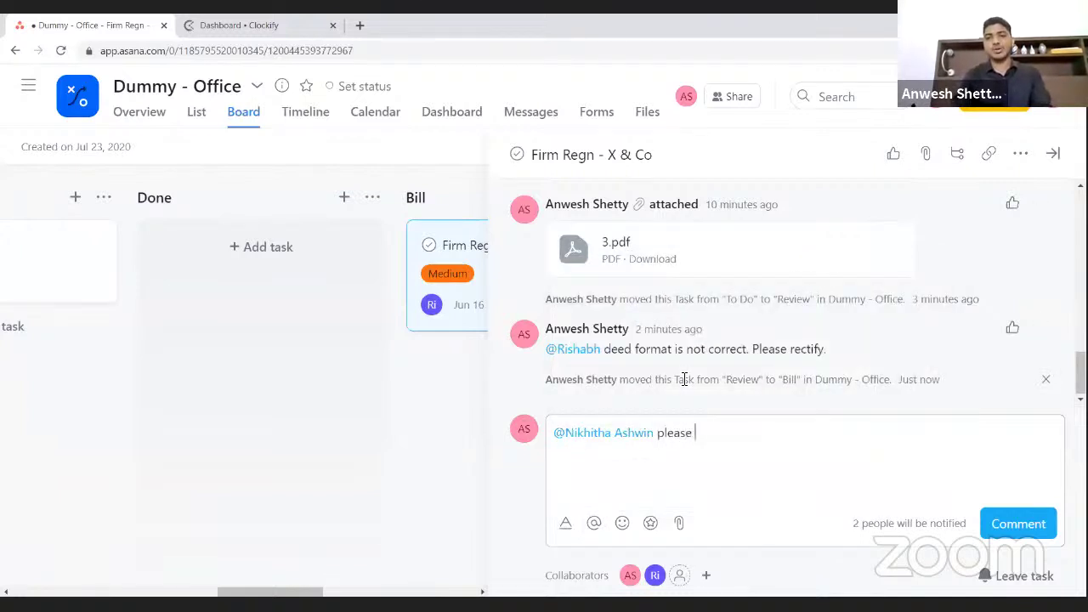
text(raise an i)
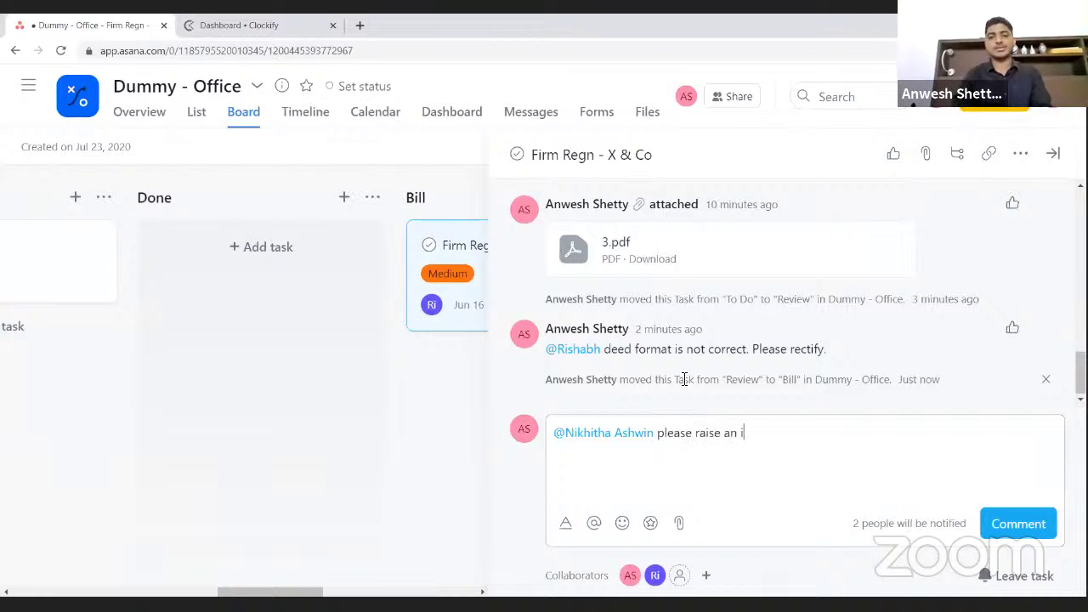
text(nvoice -)
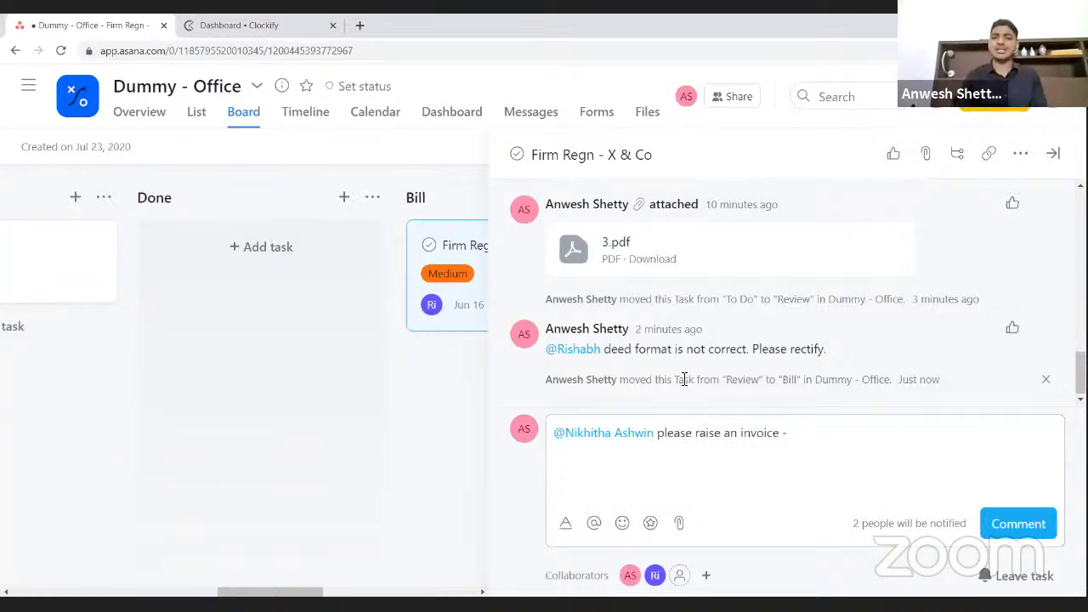
key(BackSpace)
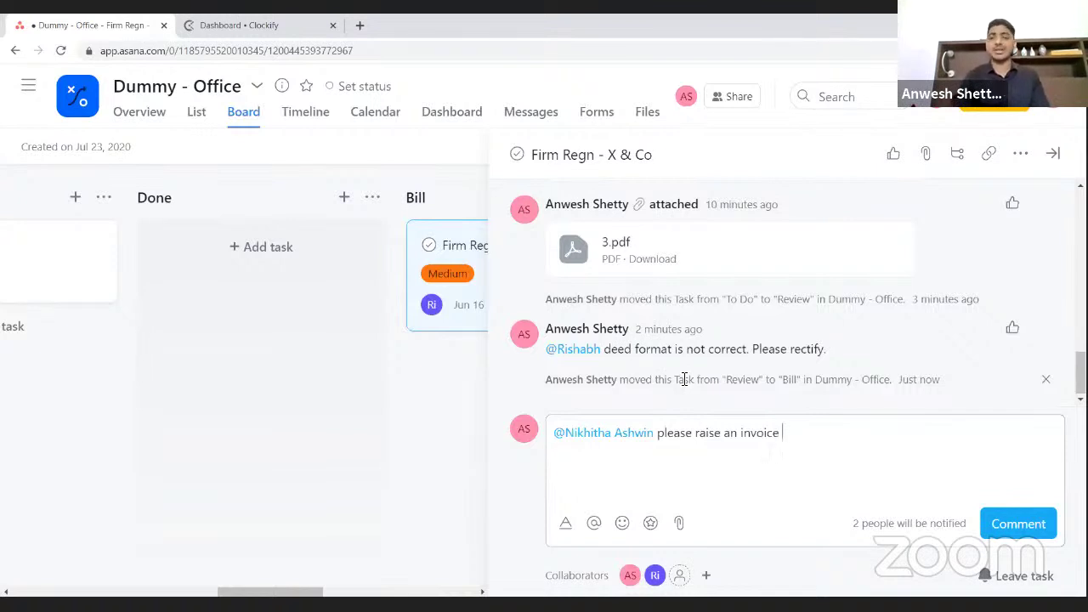
text(for Rs )
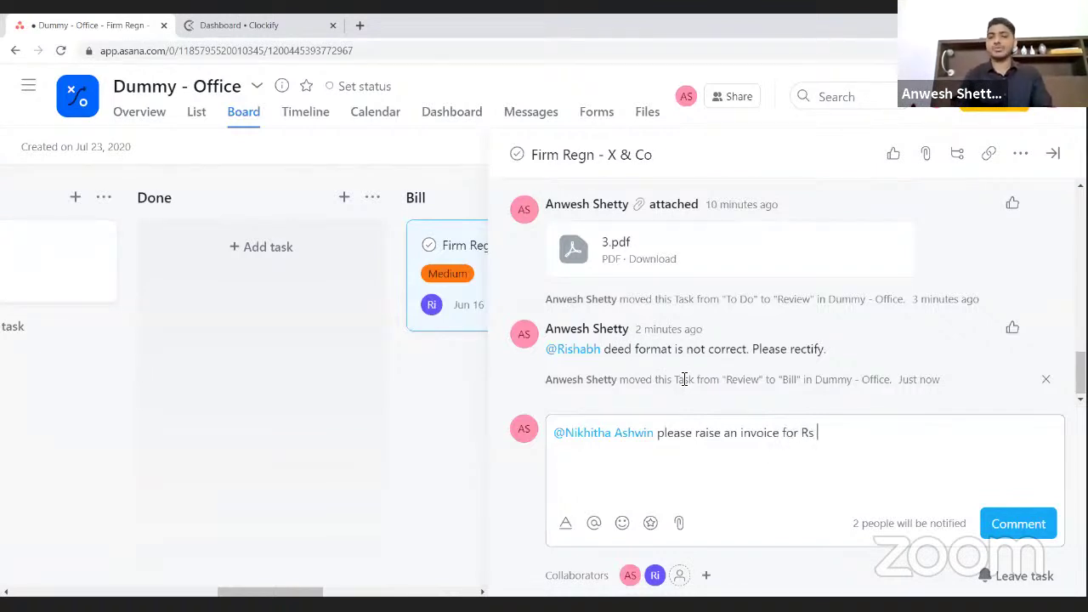
text(10,000)
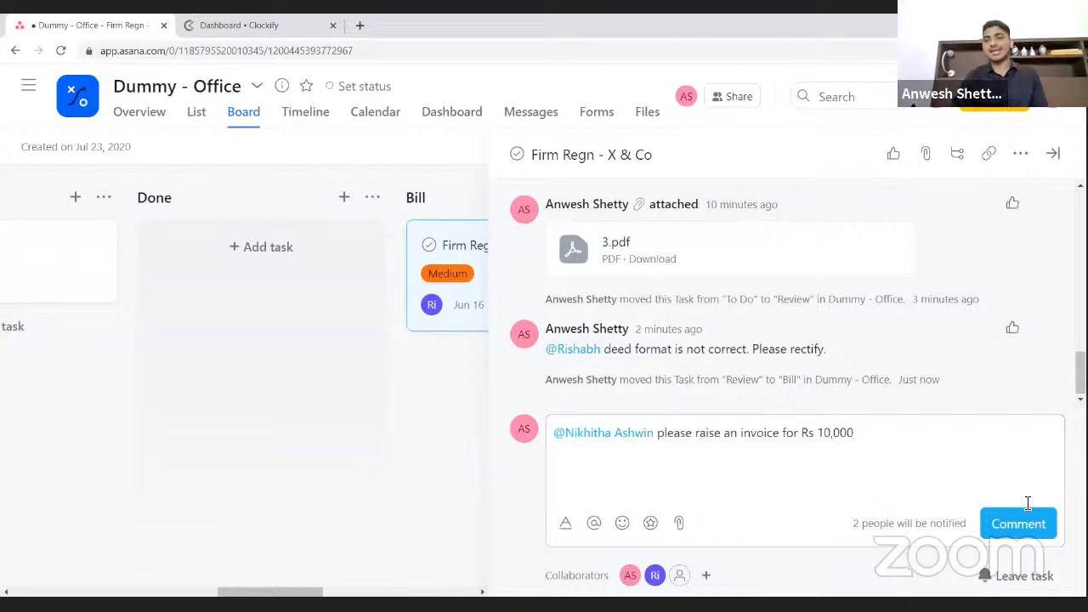
click(1024, 523)
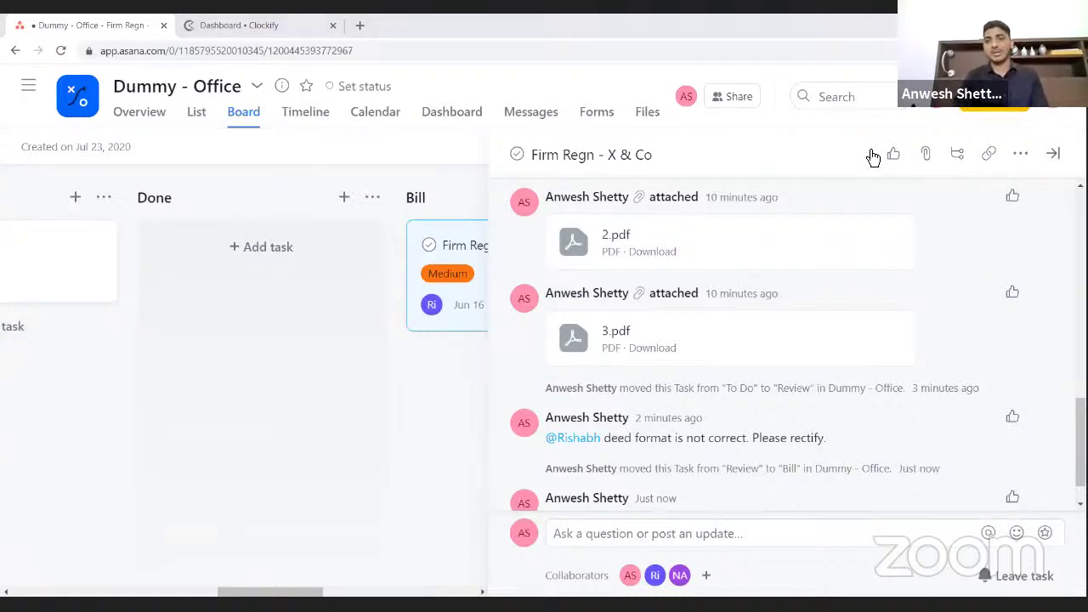
- Reopen the Firm Regn - X & Co card, mark it complete, and return to the board
click(1053, 155)
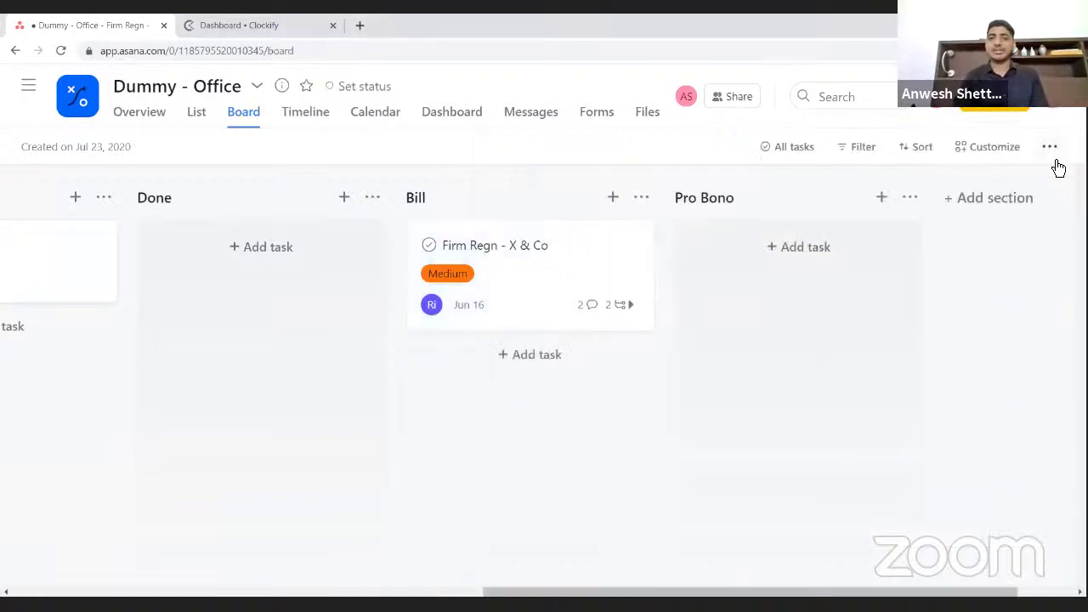
click(531, 272)
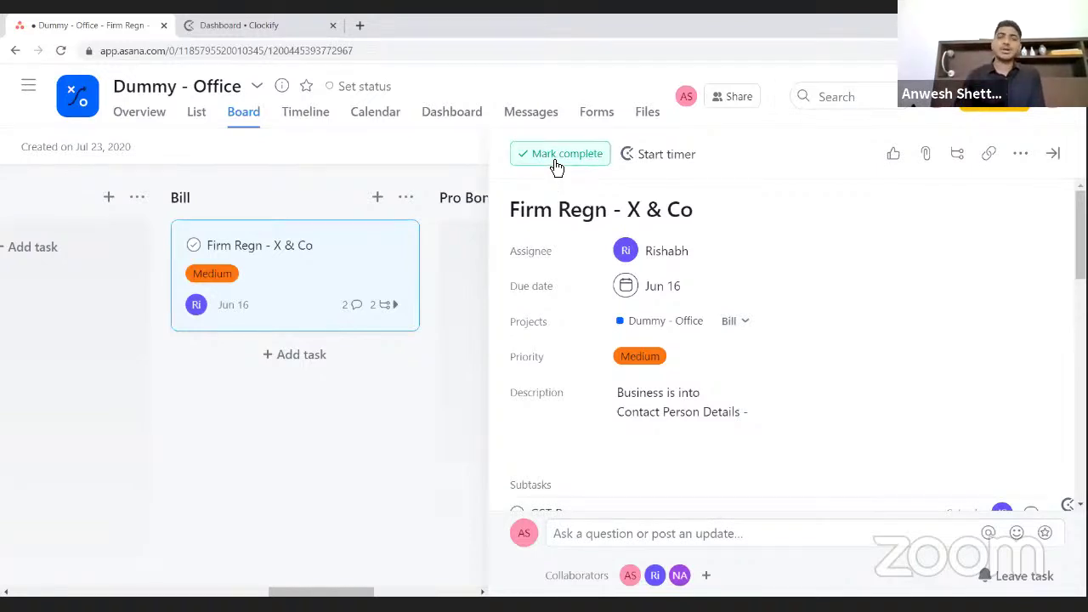
click(555, 169)
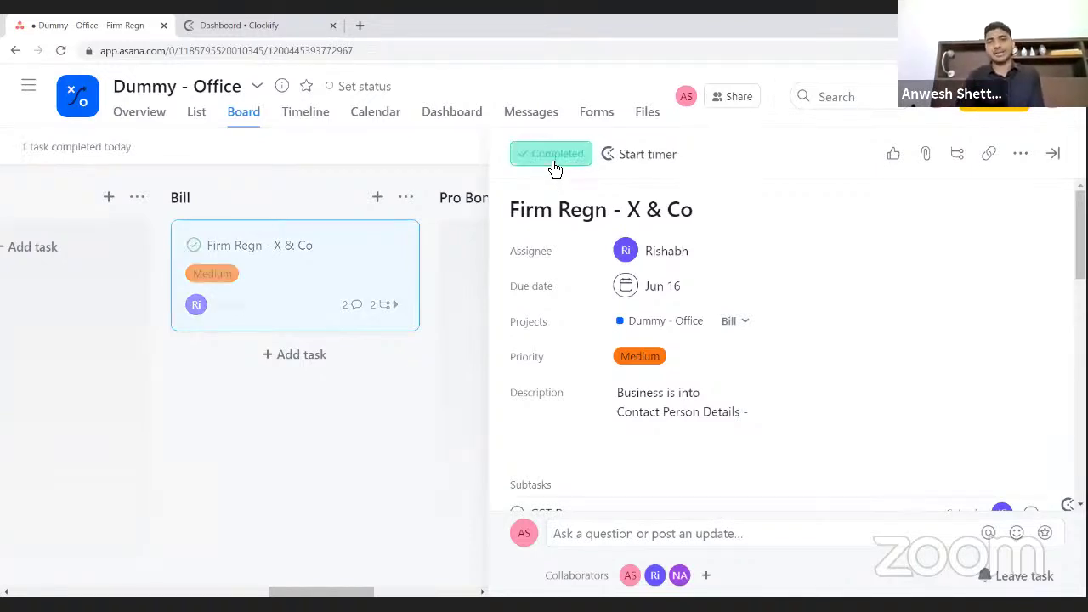
click(463, 164)
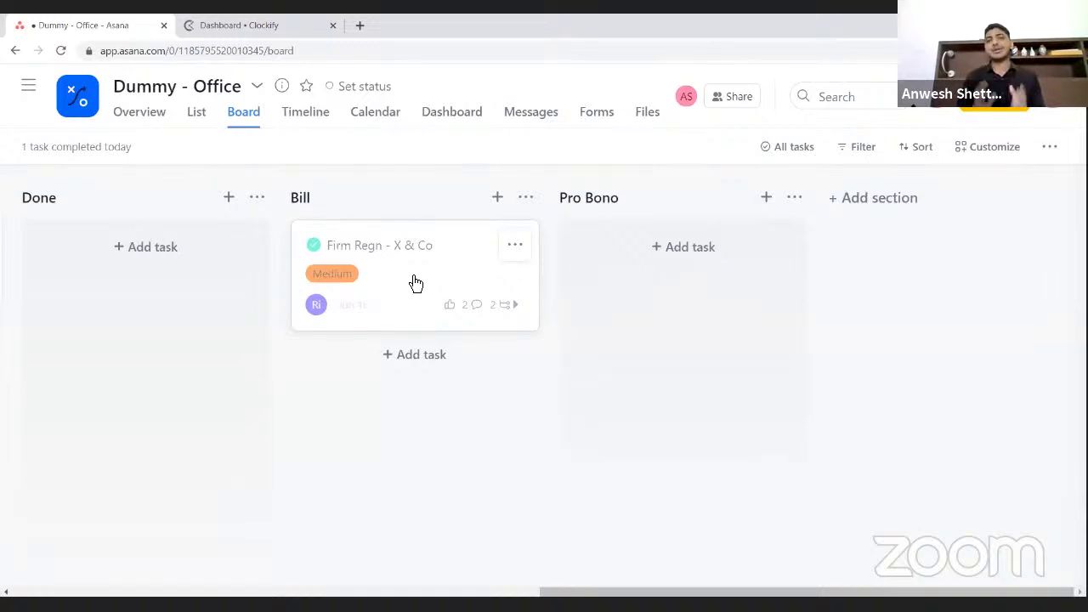
scroll(416, 283, left, 10)
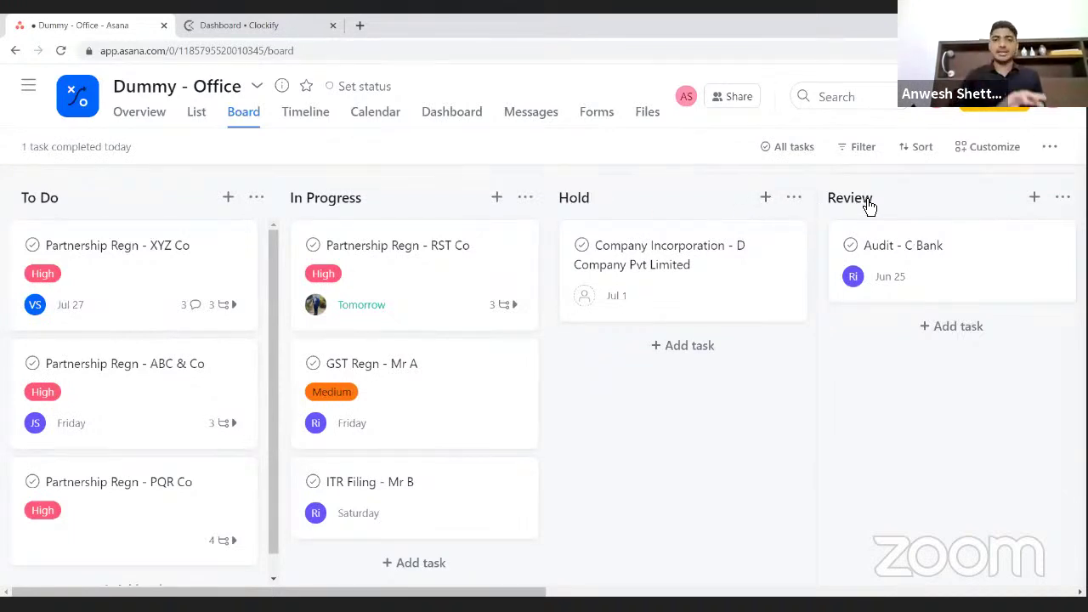
scroll(867, 207, right, 4)
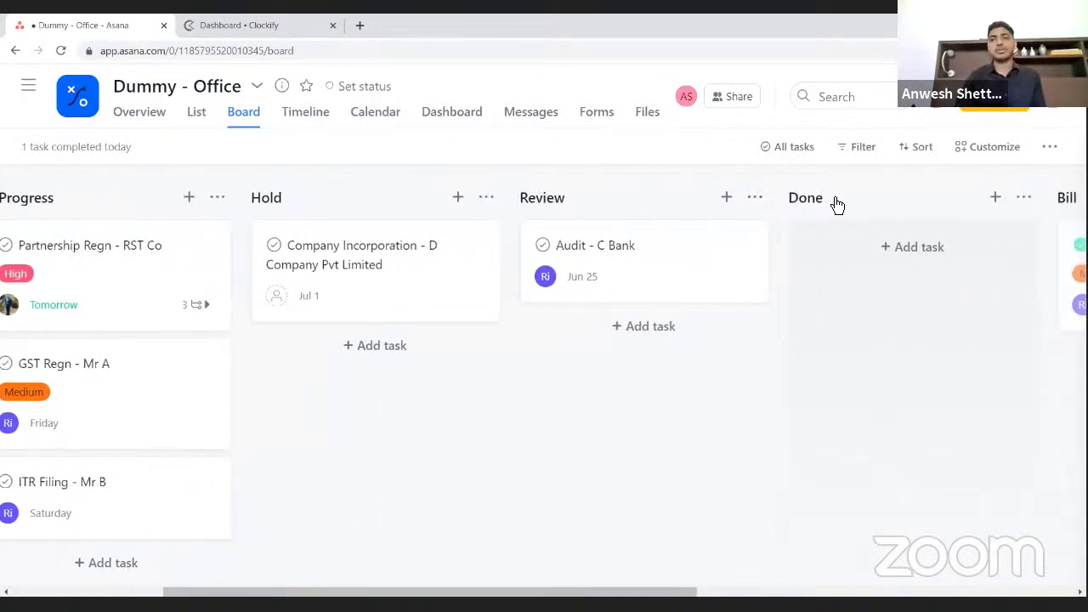
scroll(788, 202, right, 4)
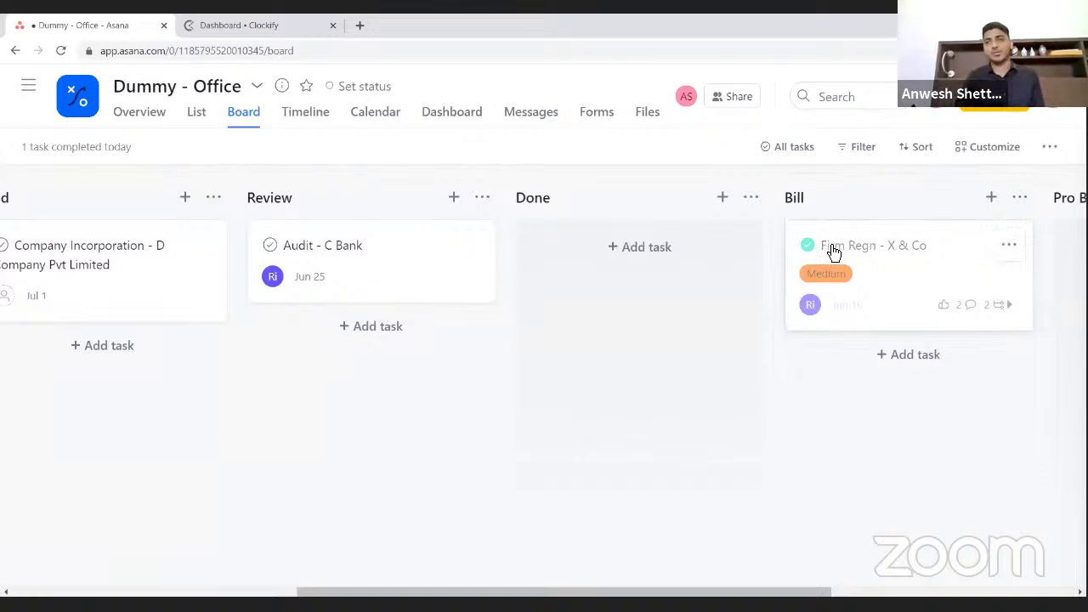
scroll(834, 253, right, 1)
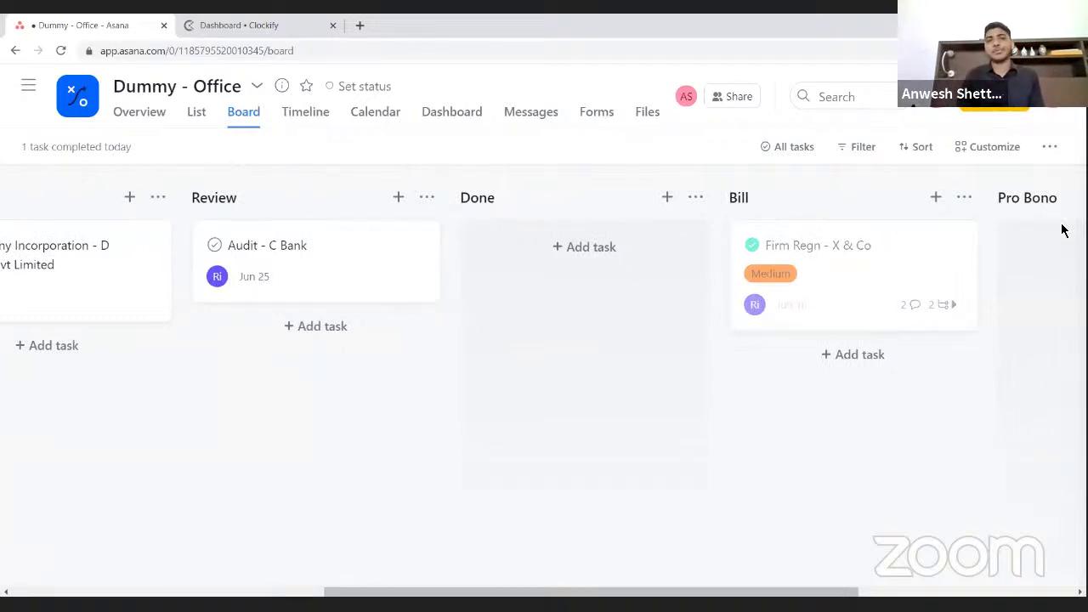
scroll(1061, 229, left, 10)
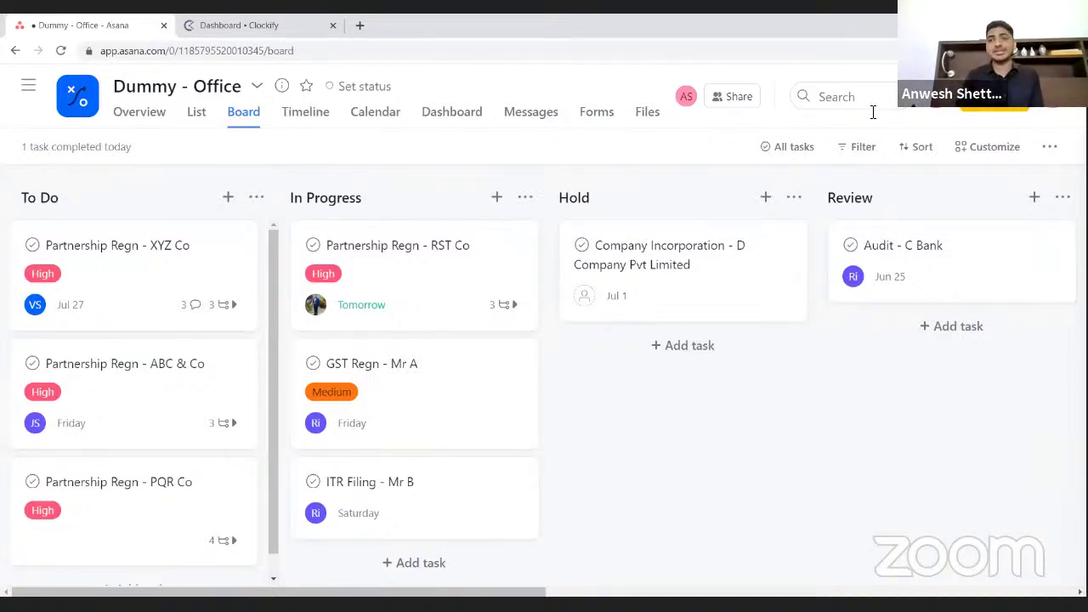
scroll(773, 233, right, 5)
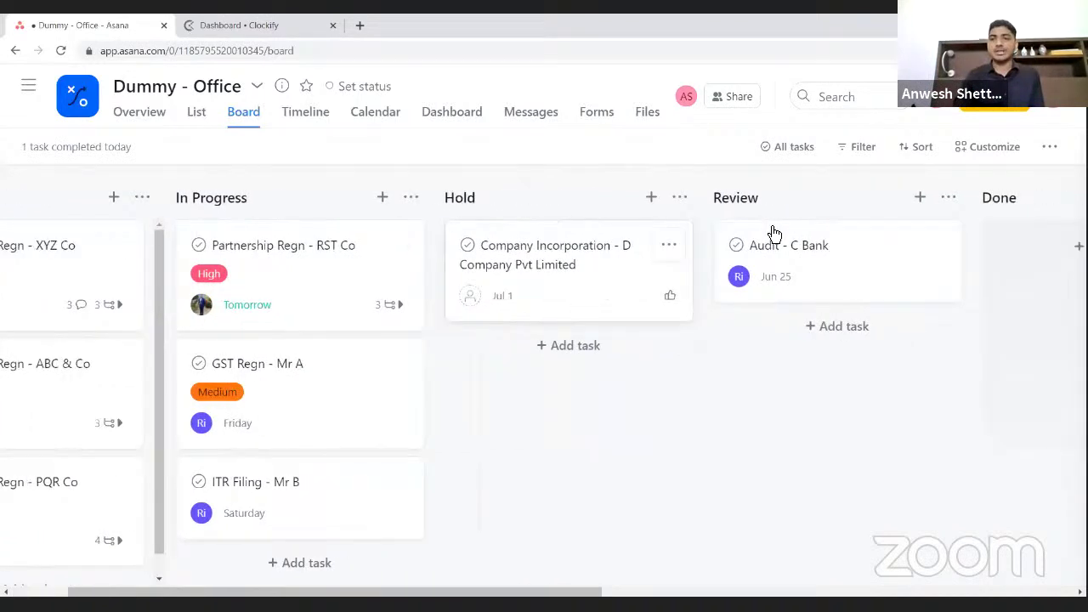
scroll(770, 243, right, 2)
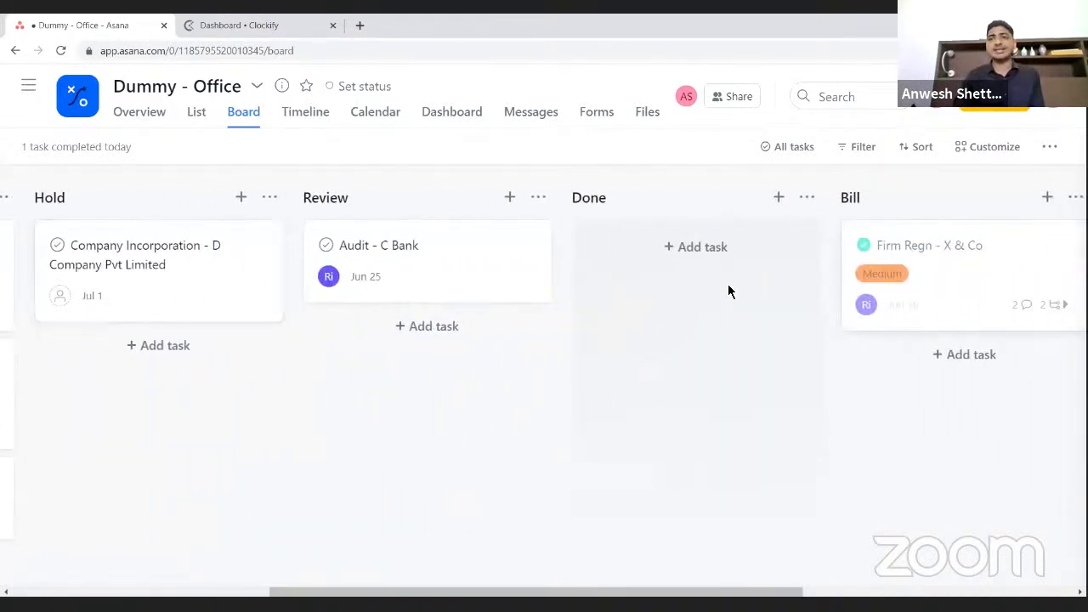
scroll(728, 292, left, 6)
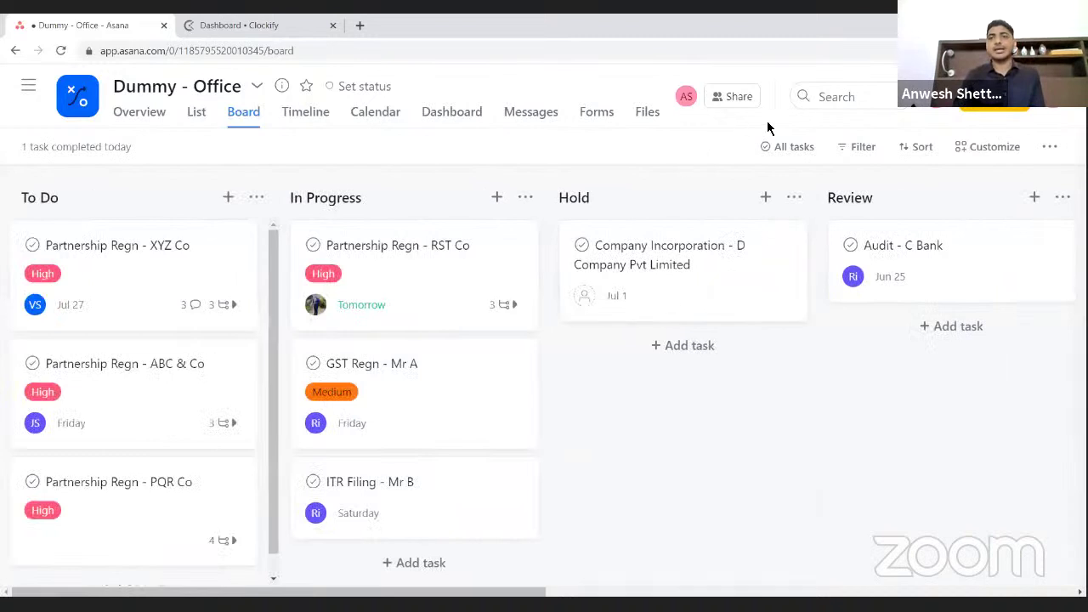
- Search for 'x &' and open the Firm Regn - X & Co task from the results
click(826, 97)
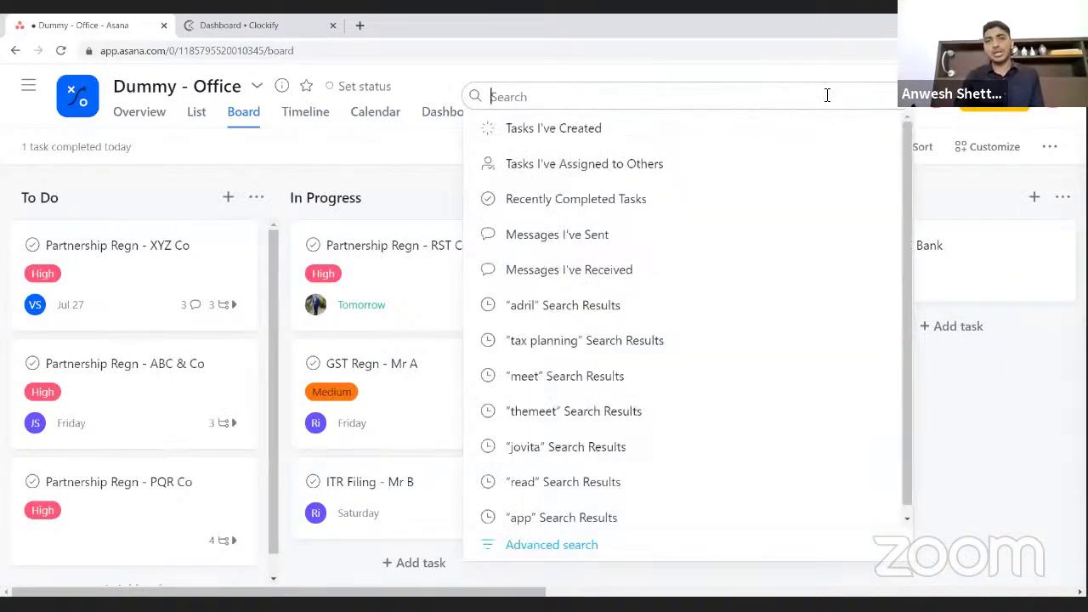
click(838, 76)
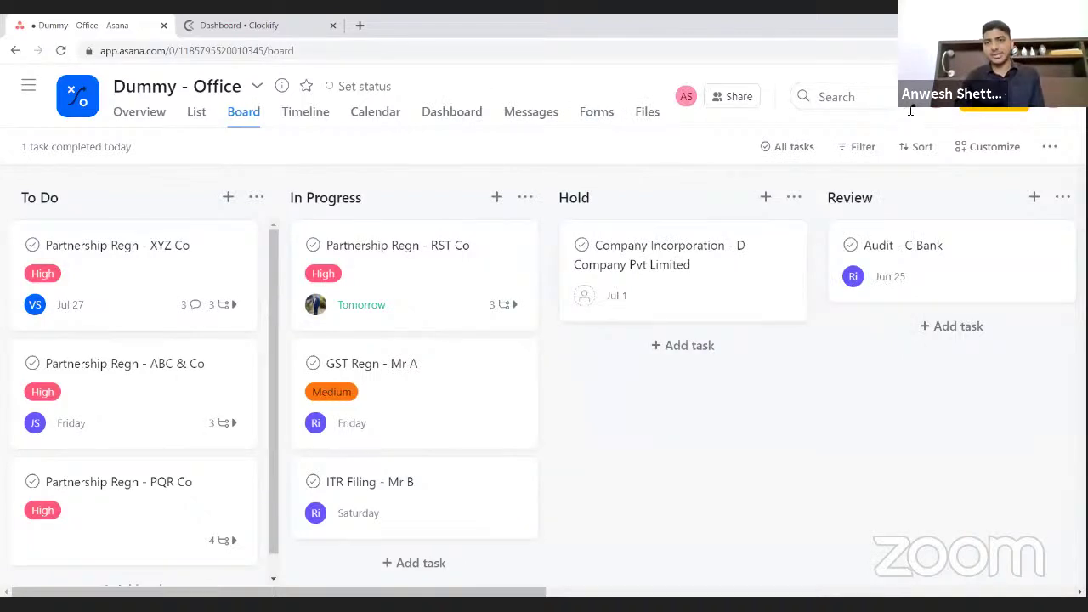
click(829, 106)
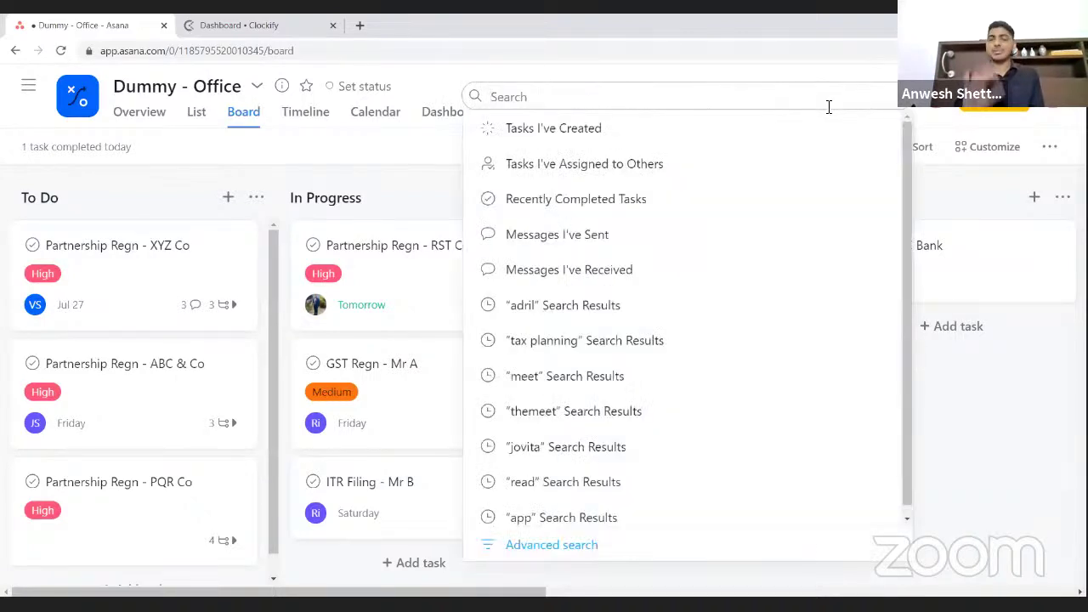
text(x)
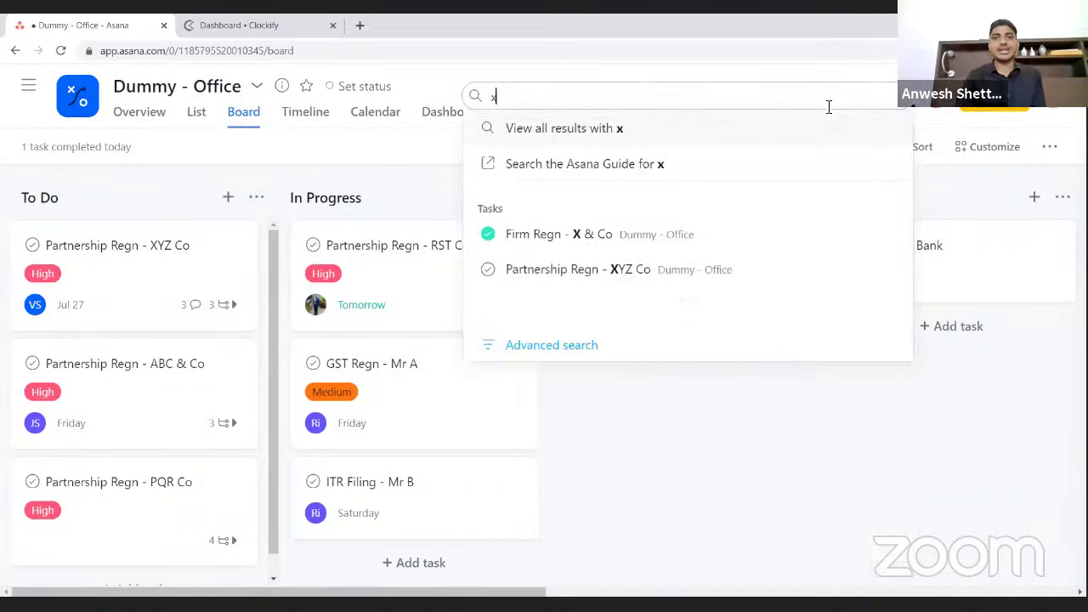
text( &)
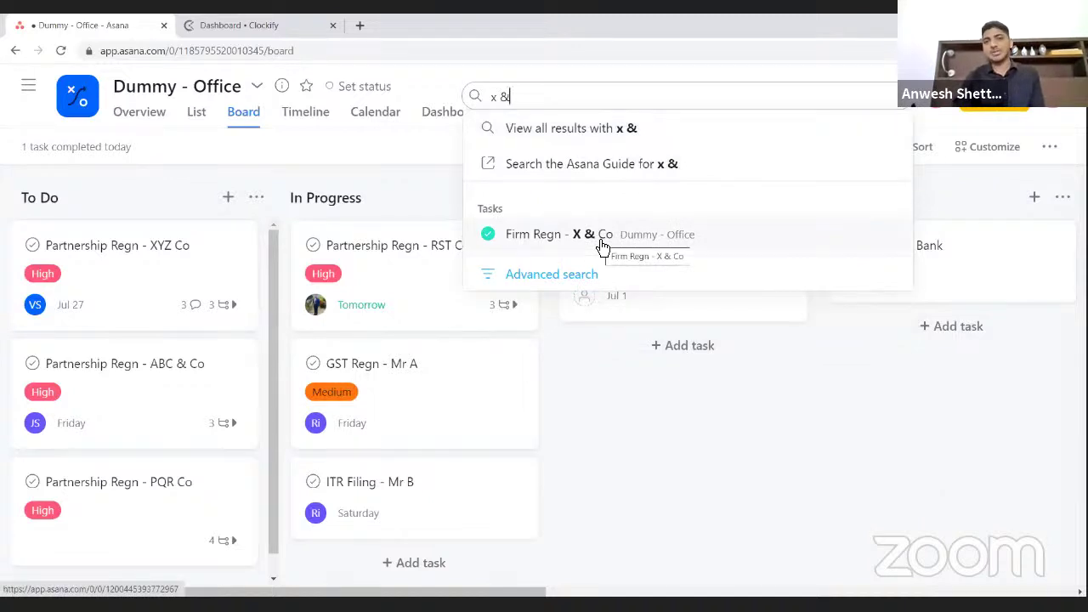
click(602, 245)
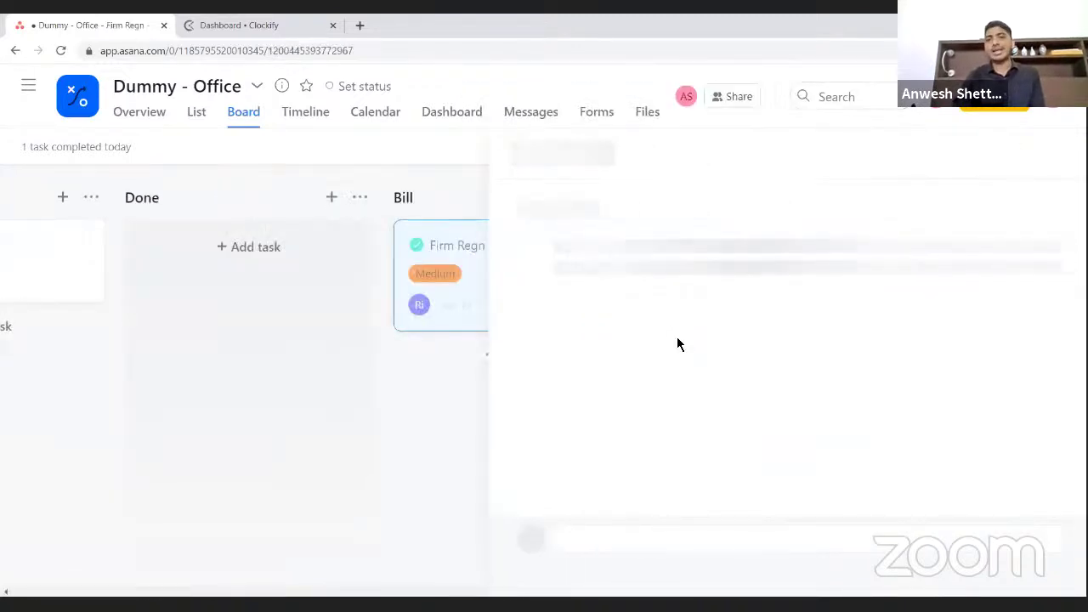
- Scroll through the task's activity history, then close it back to the board
scroll(678, 340, down, 7)
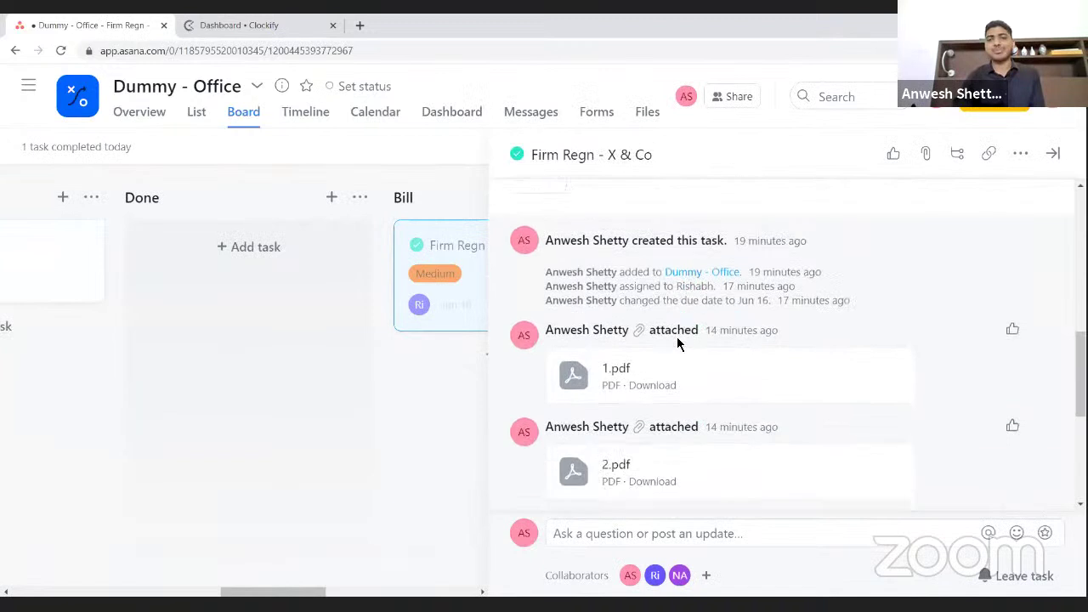
scroll(587, 352, down, 3)
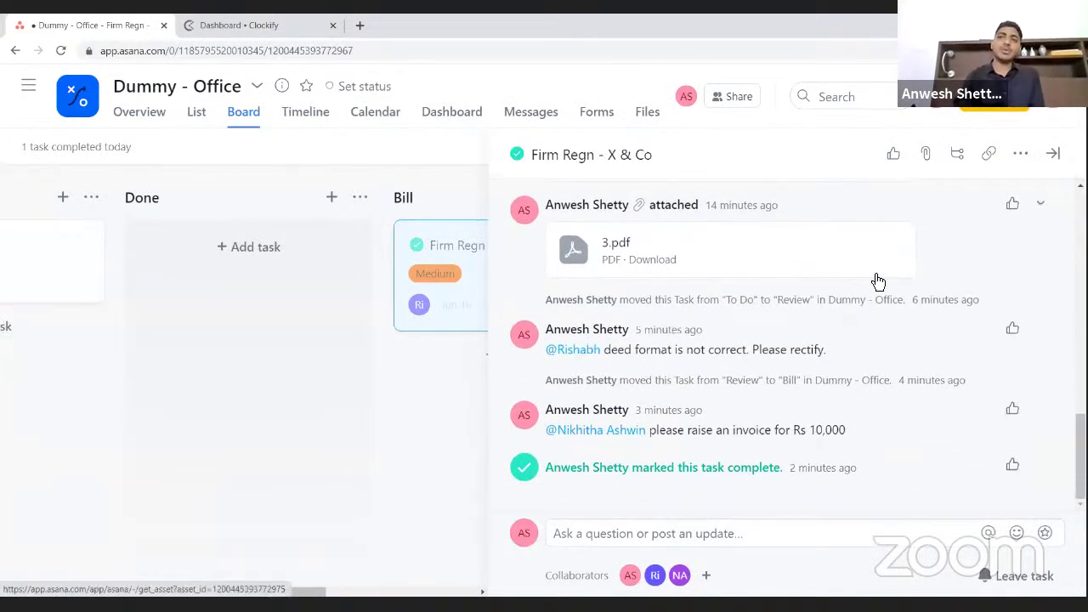
click(1054, 164)
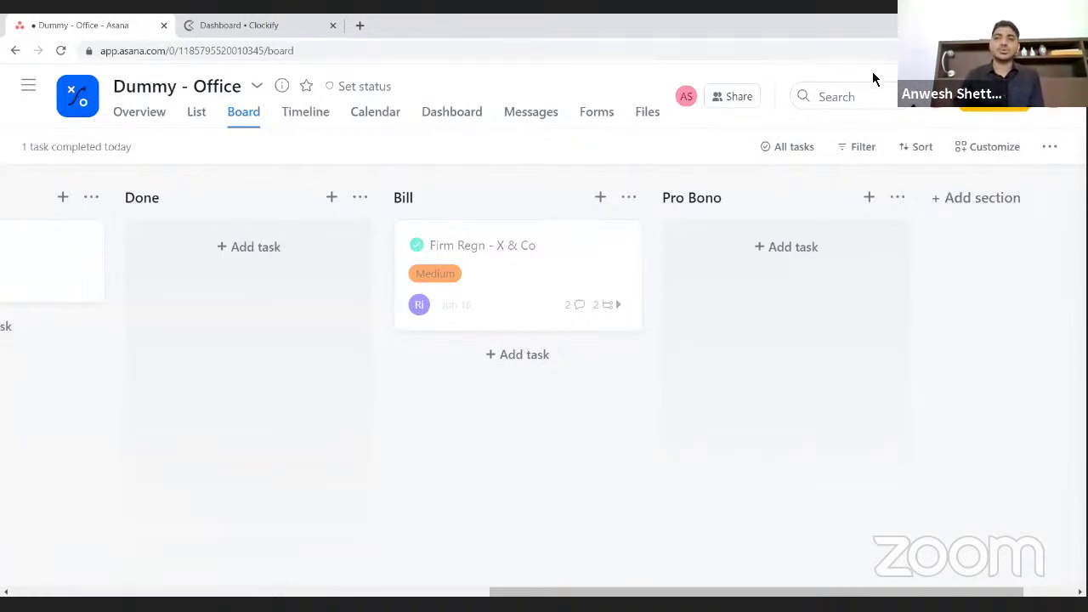
click(846, 97)
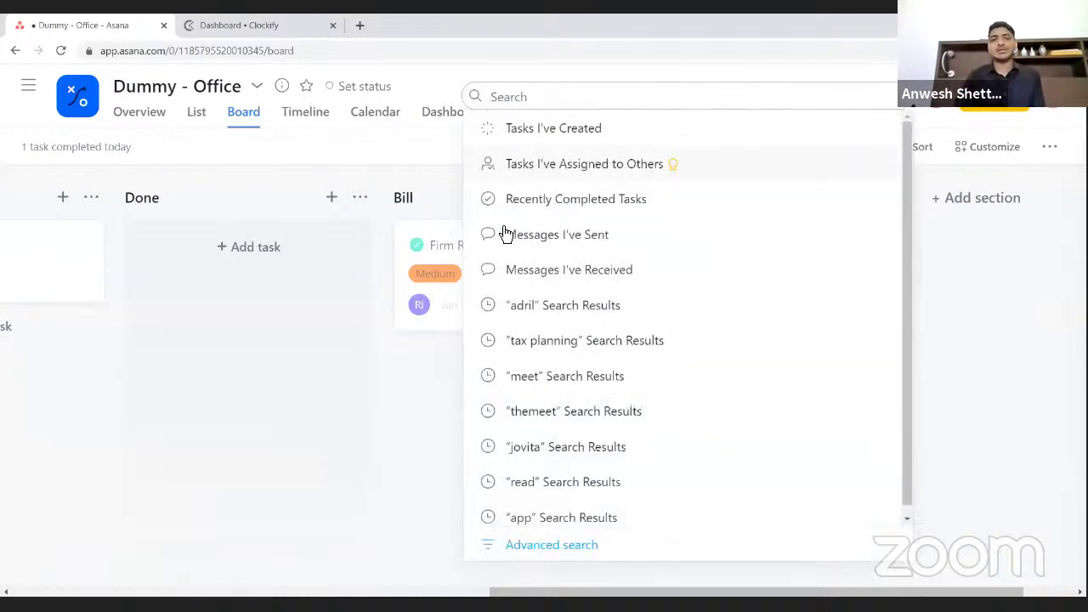
click(1031, 253)
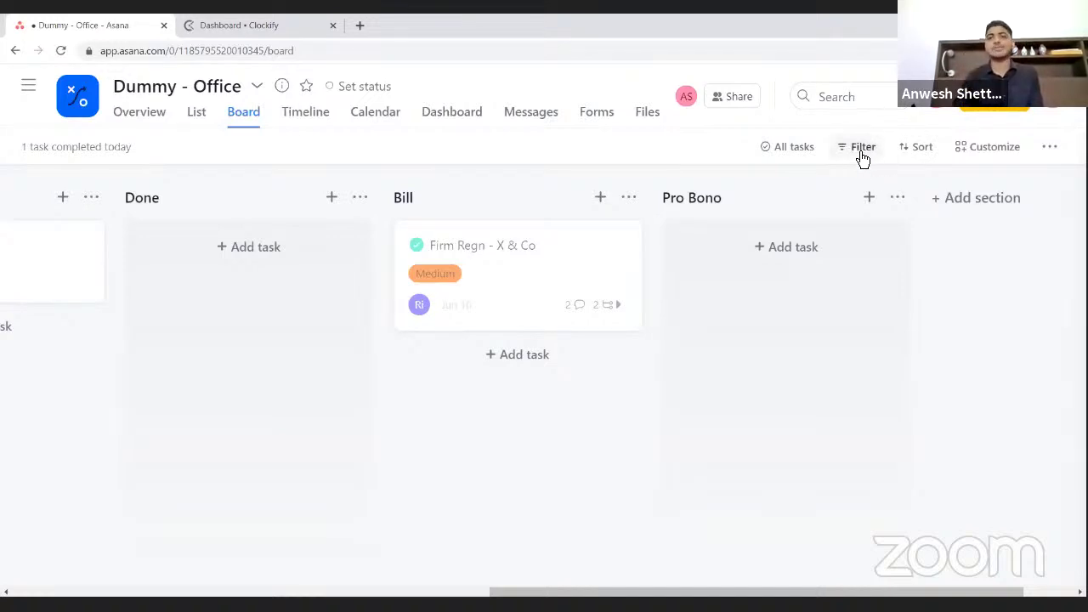
click(861, 148)
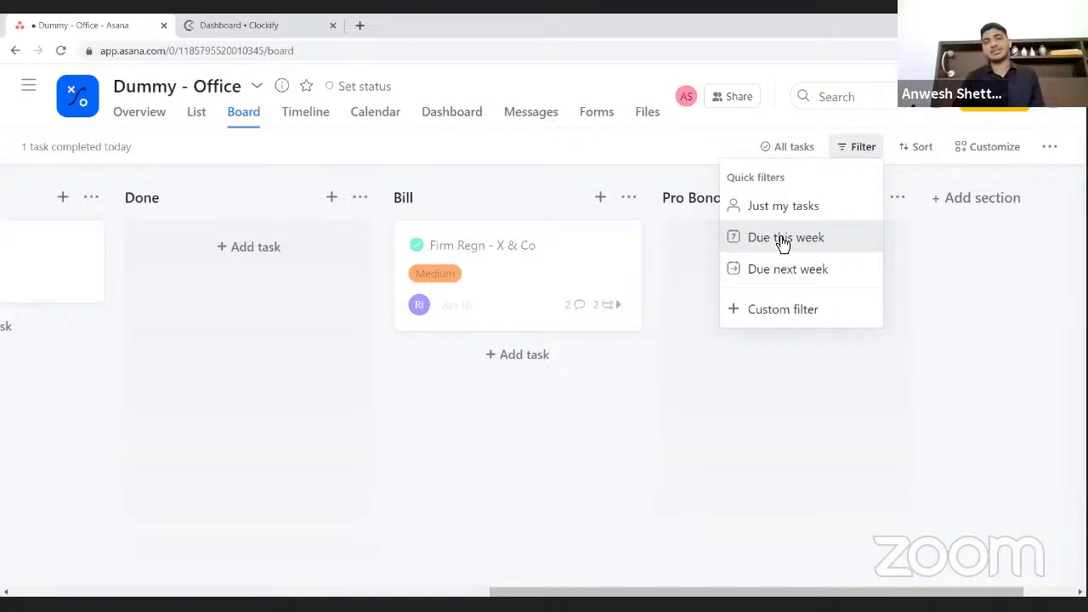
click(786, 311)
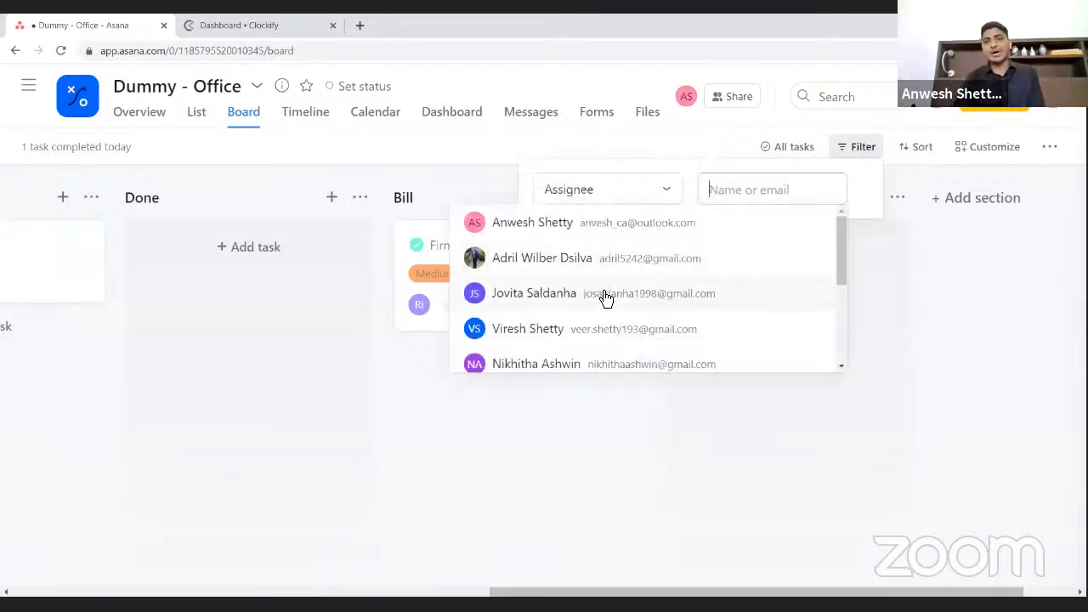
scroll(604, 296, down, 3)
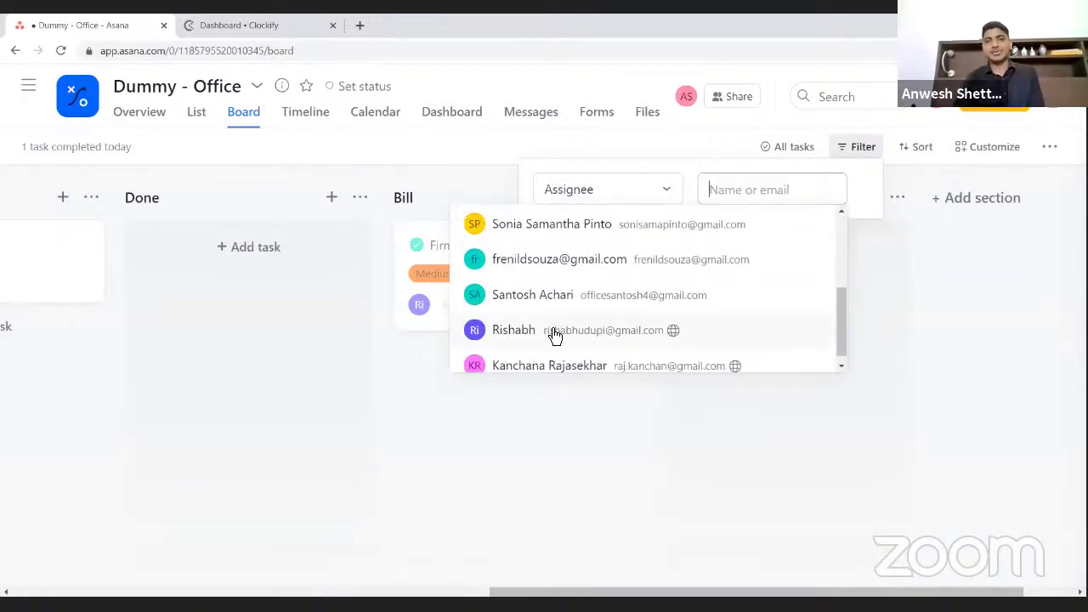
click(551, 330)
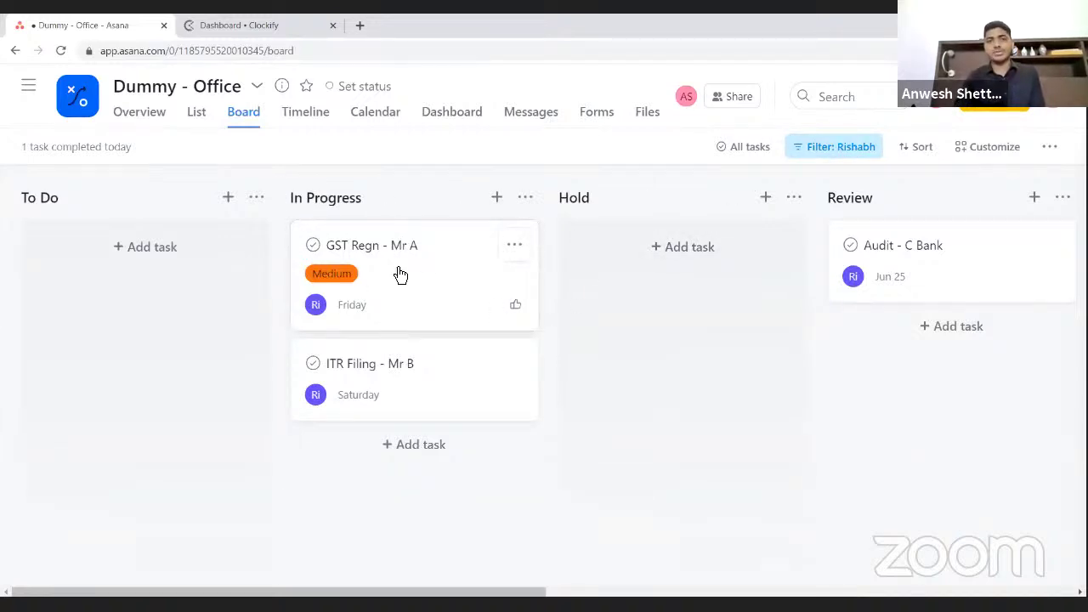
scroll(647, 326, right, 3)
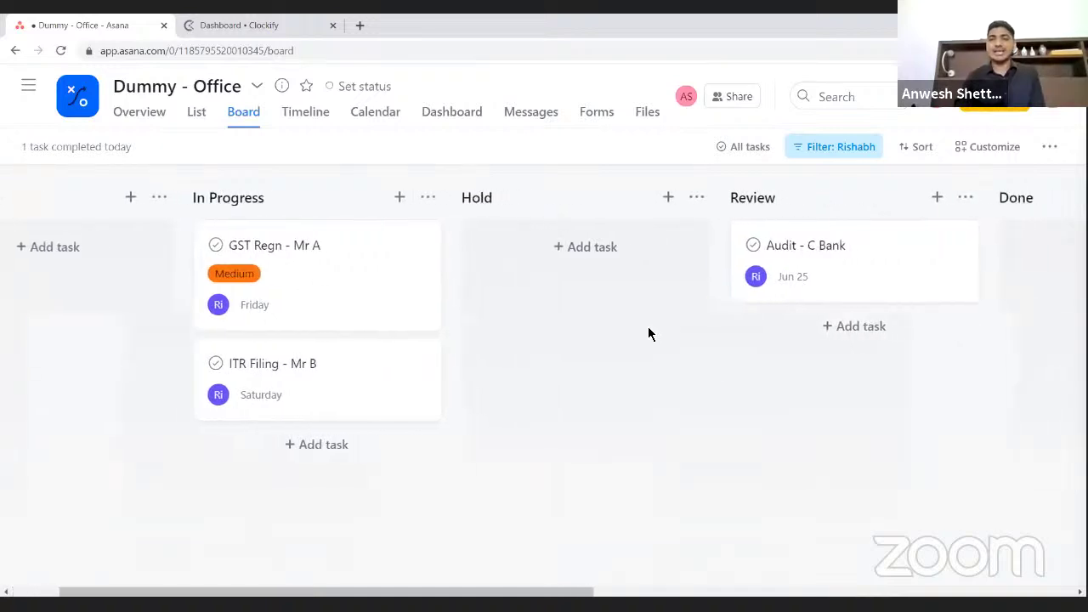
scroll(764, 311, right, 4)
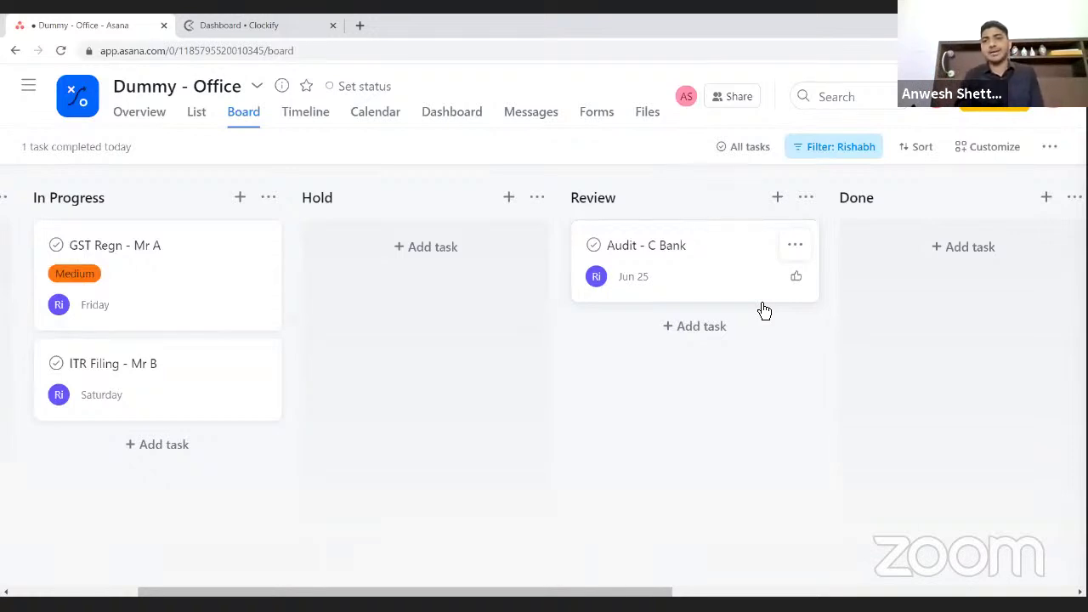
click(829, 148)
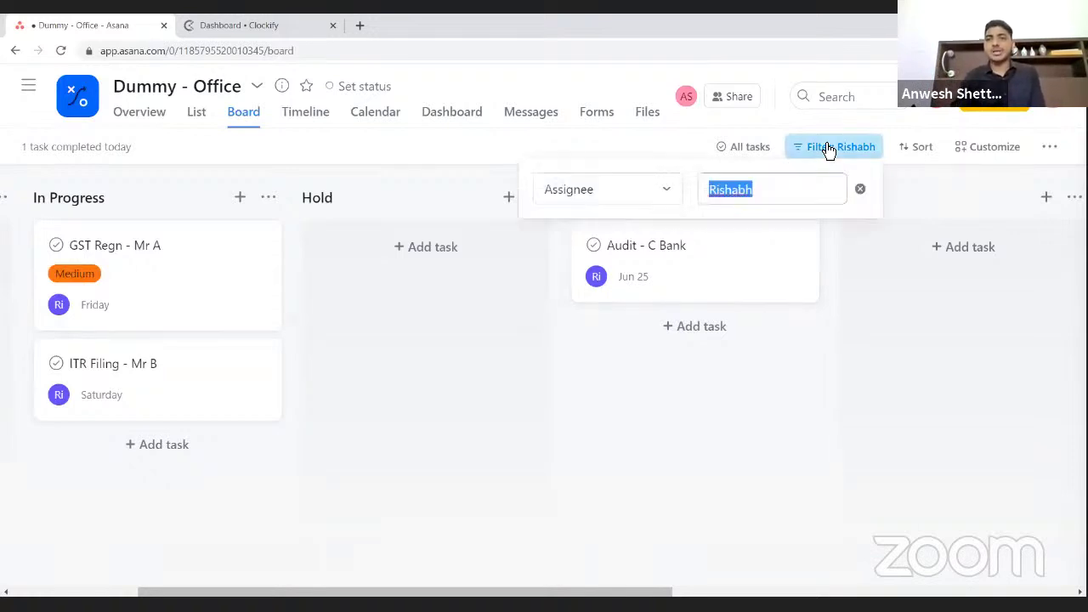
click(860, 188)
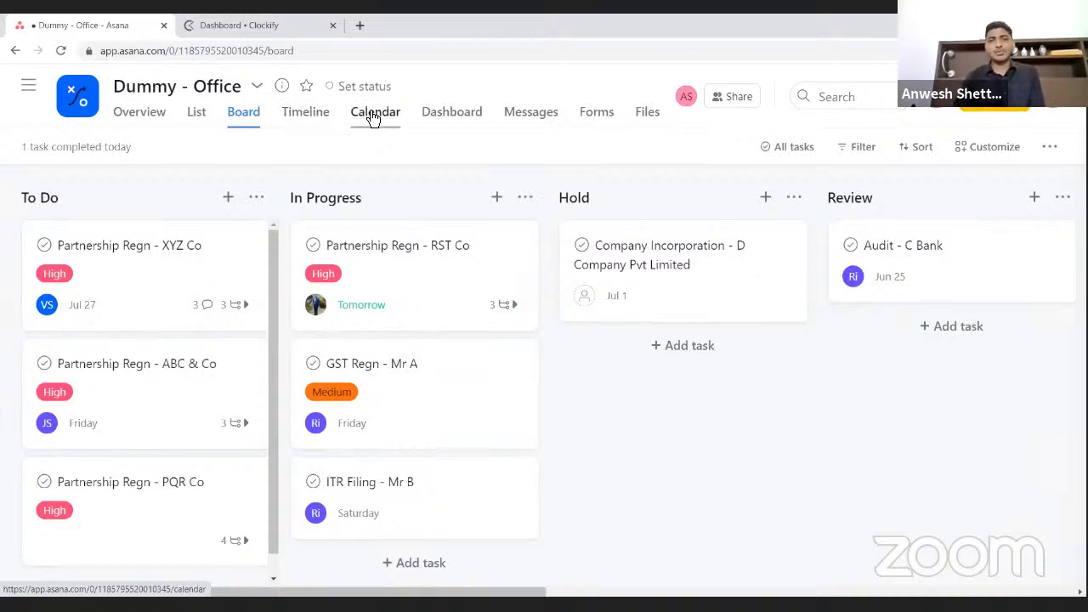
click(373, 119)
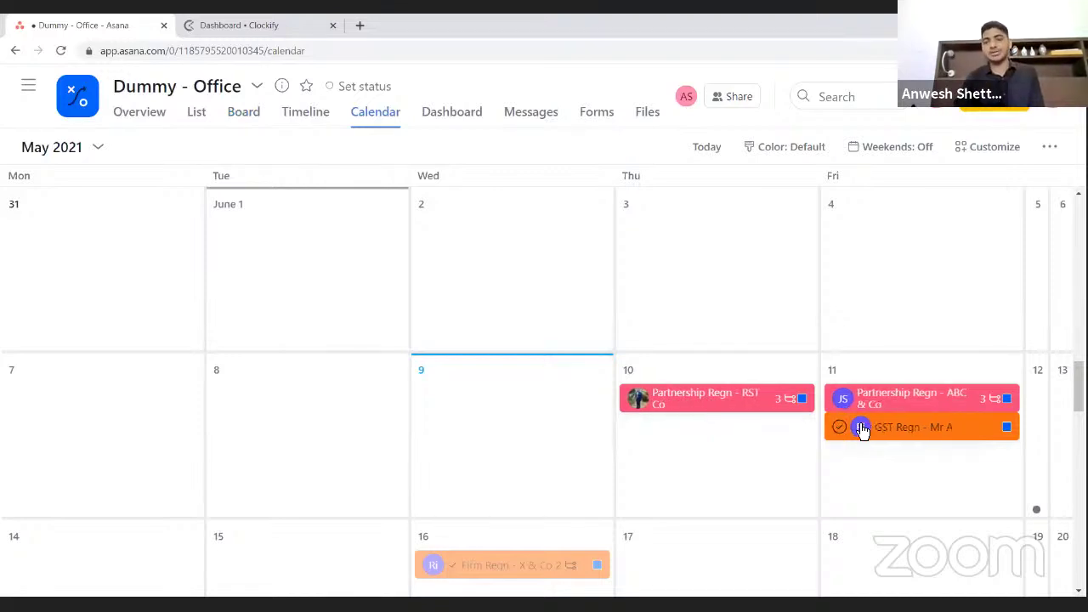
scroll(863, 432, down, 1)
scroll(863, 432, down, 2)
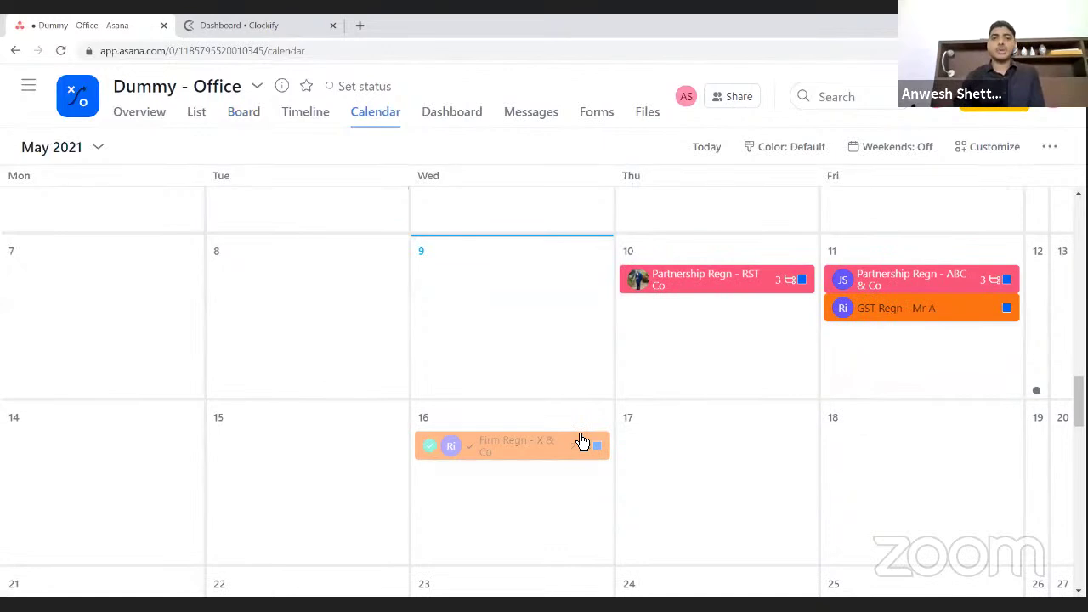
scroll(581, 440, up, 7)
scroll(579, 440, down, 8)
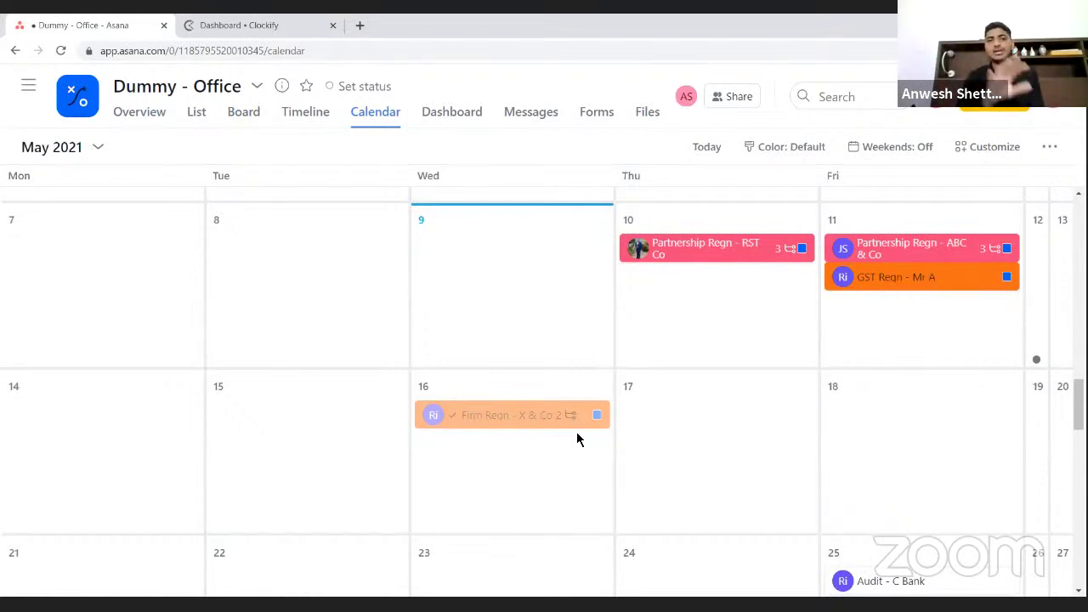
click(244, 115)
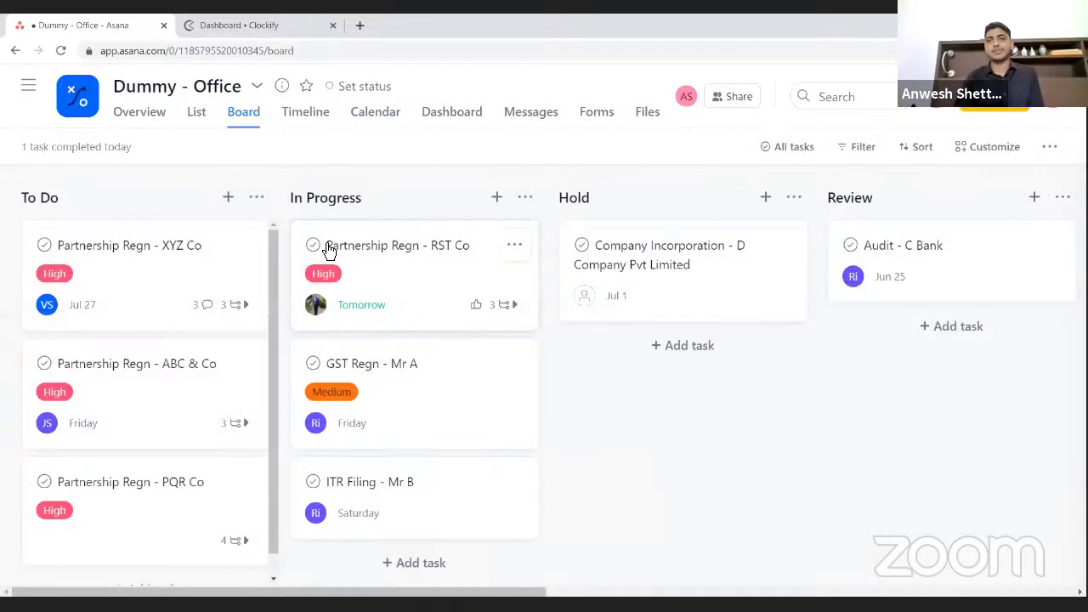
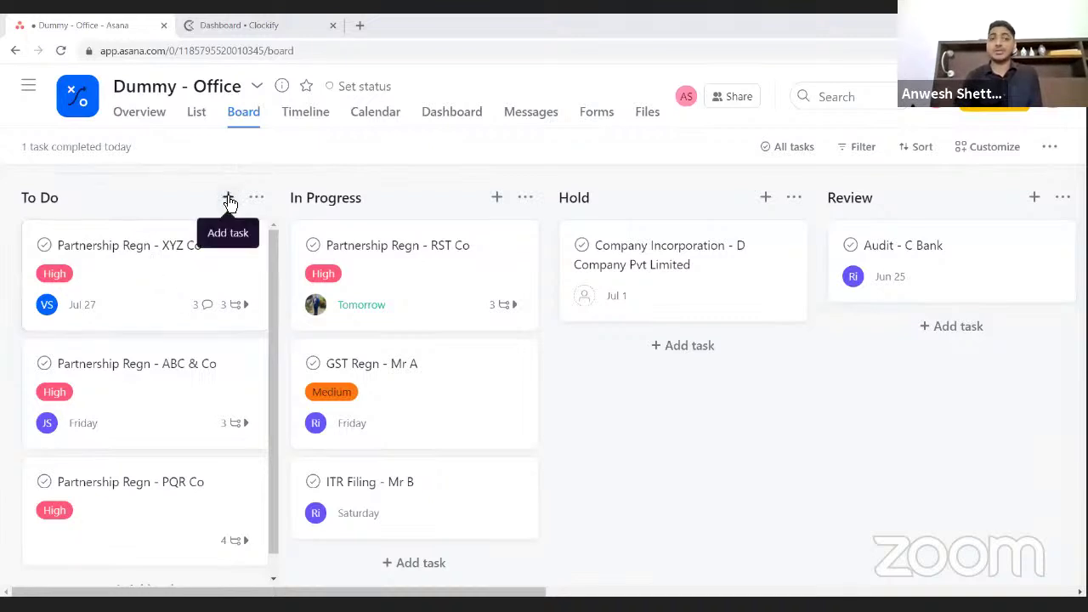
- Add a To Do task named 'Company Incorporation - Q Ltd' to the Dummy - Office board
click(229, 198)
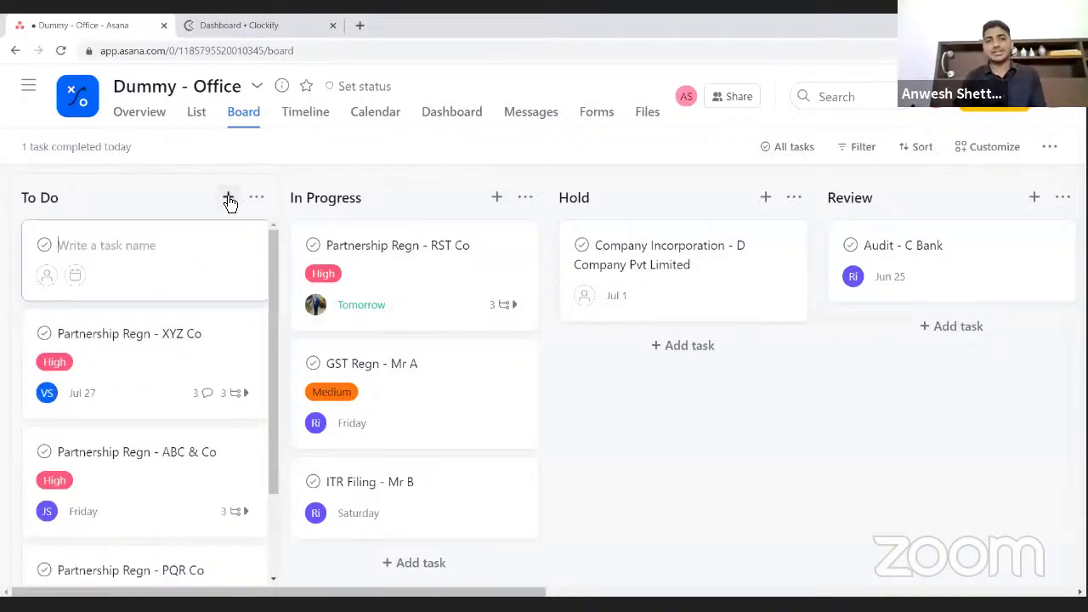
text(Comp)
key(BackSpace)
key(BackSpace)
key(BackSpace)
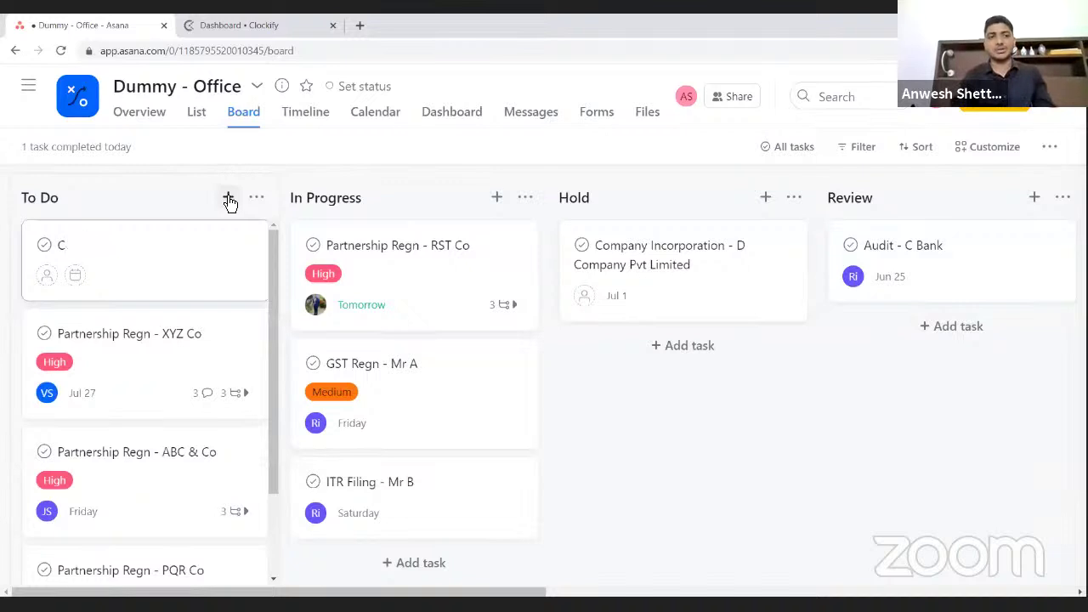
text(ompnay)
key(BackSpace)
key(BackSpace)
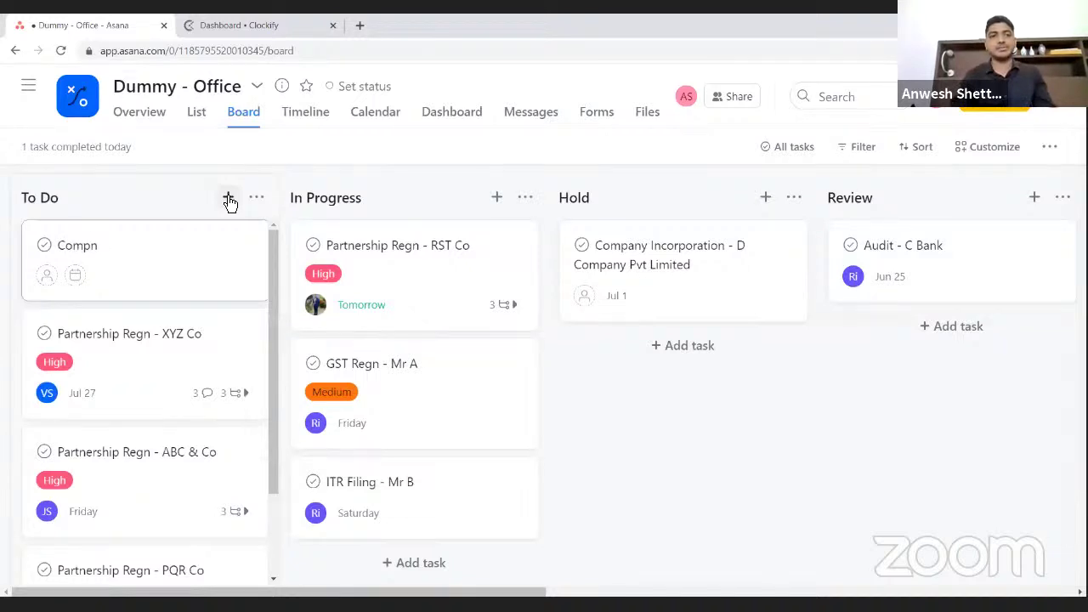
key(BackSpace)
text(any Inco)
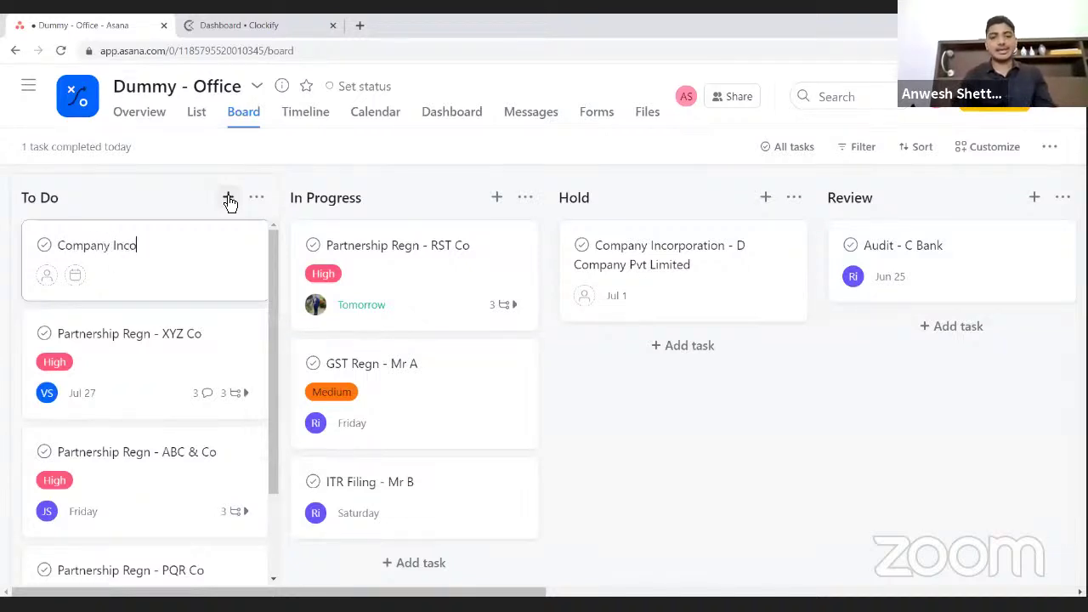
text(rporation -)
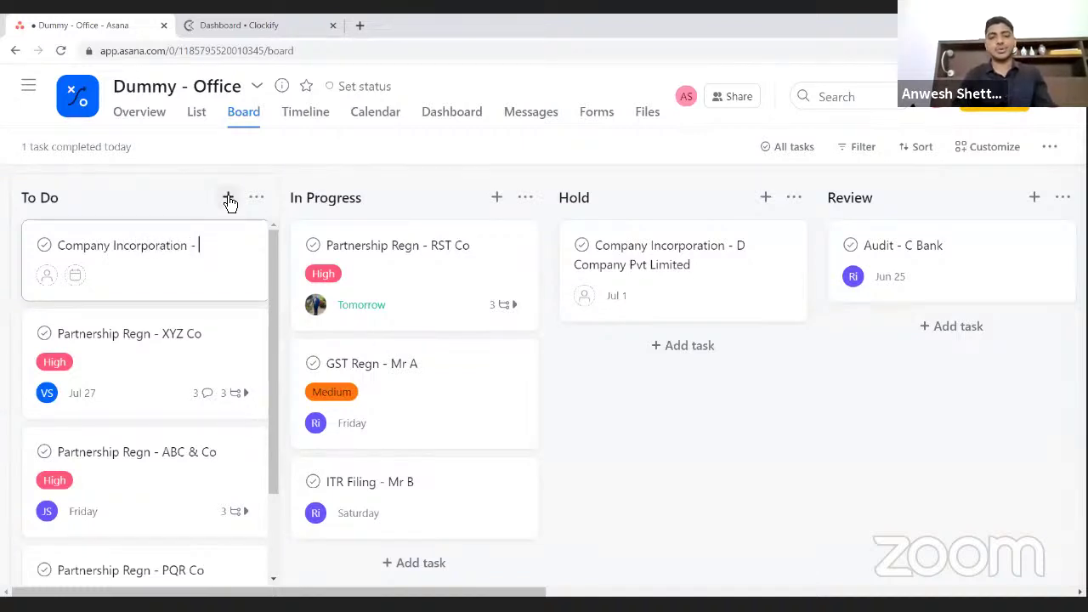
text( QR)
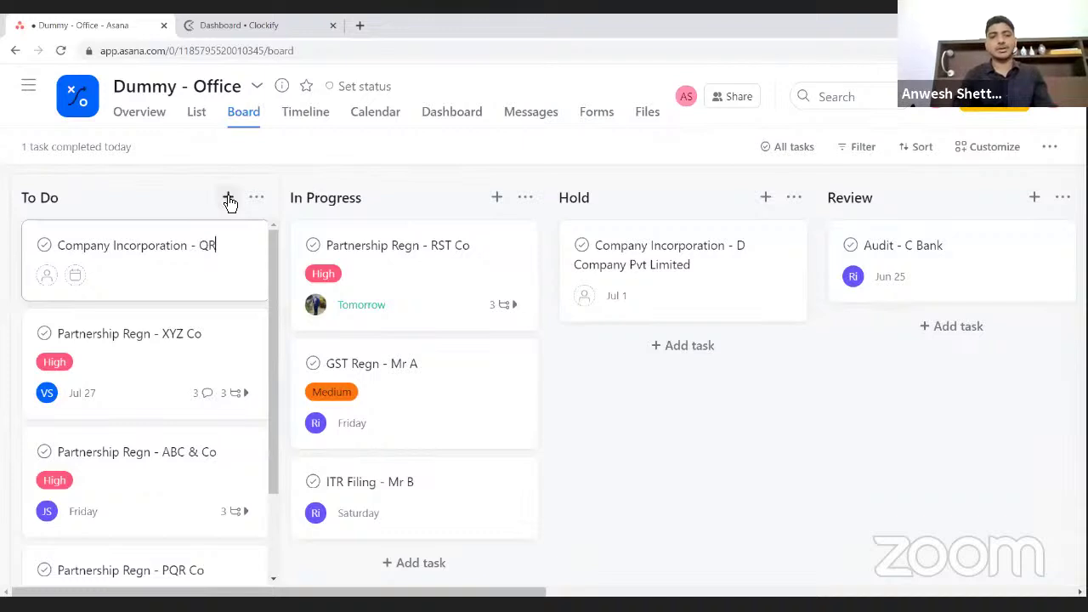
key(BackSpace)
text(Ltd)
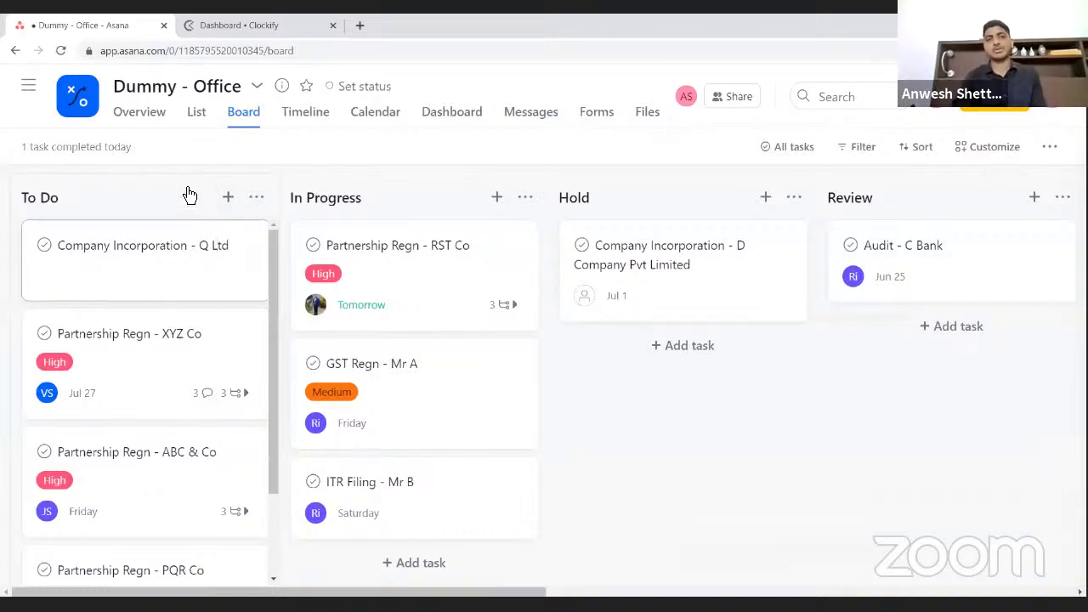
click(187, 196)
- Assign Company Incorporation - Q Ltd to yourself, due Saturday 12 June, with High priority
click(174, 255)
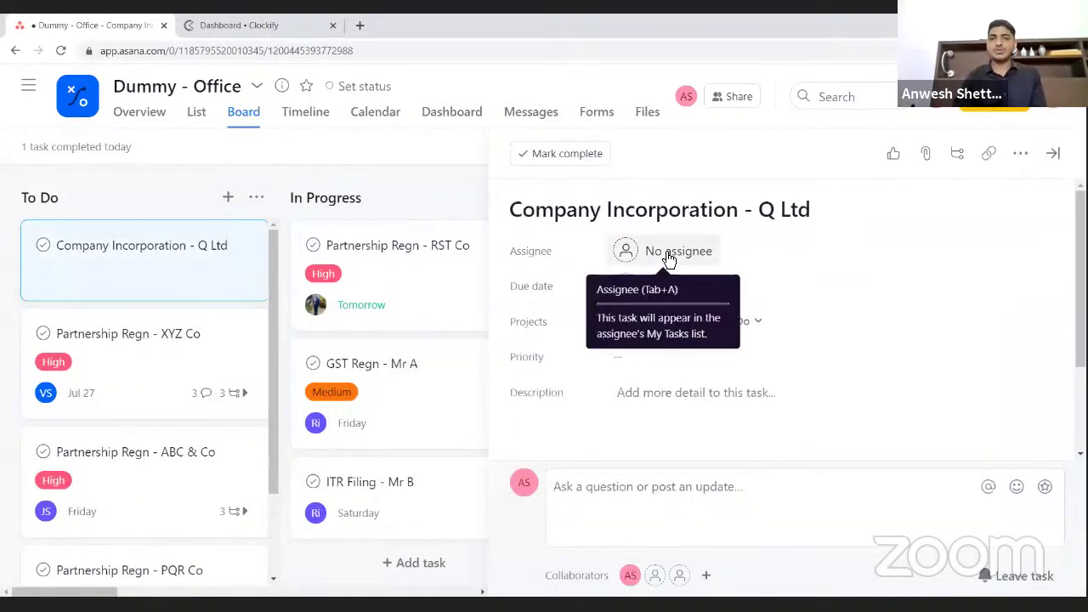
click(667, 253)
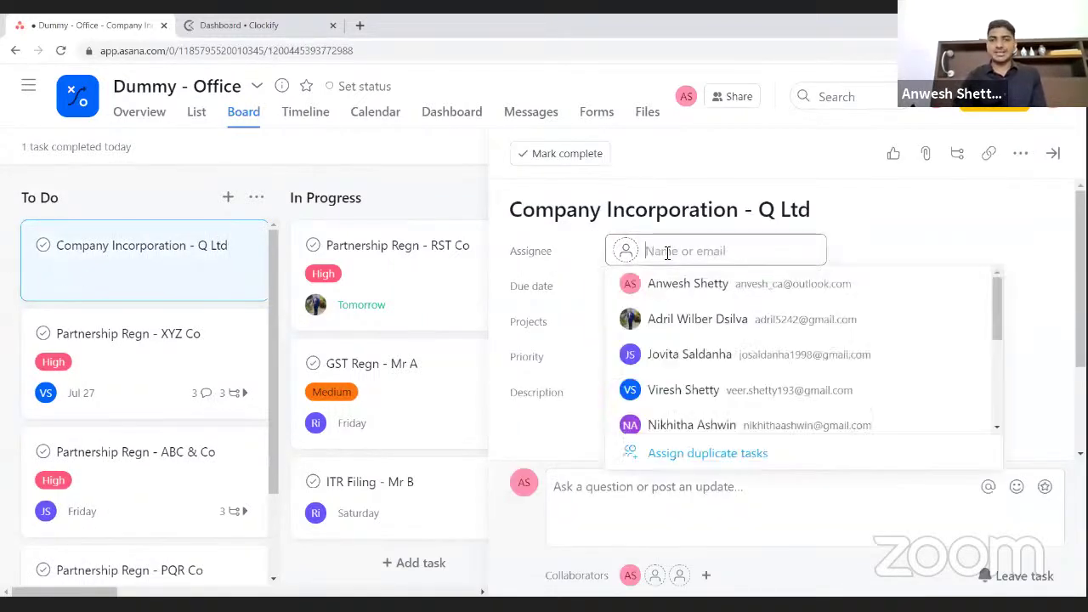
click(695, 289)
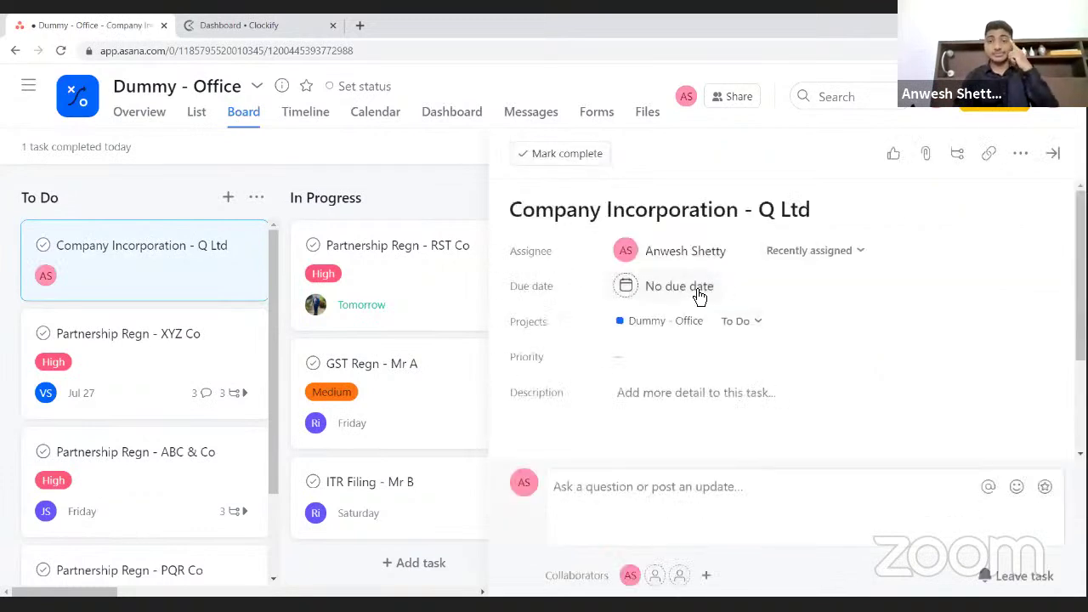
click(688, 289)
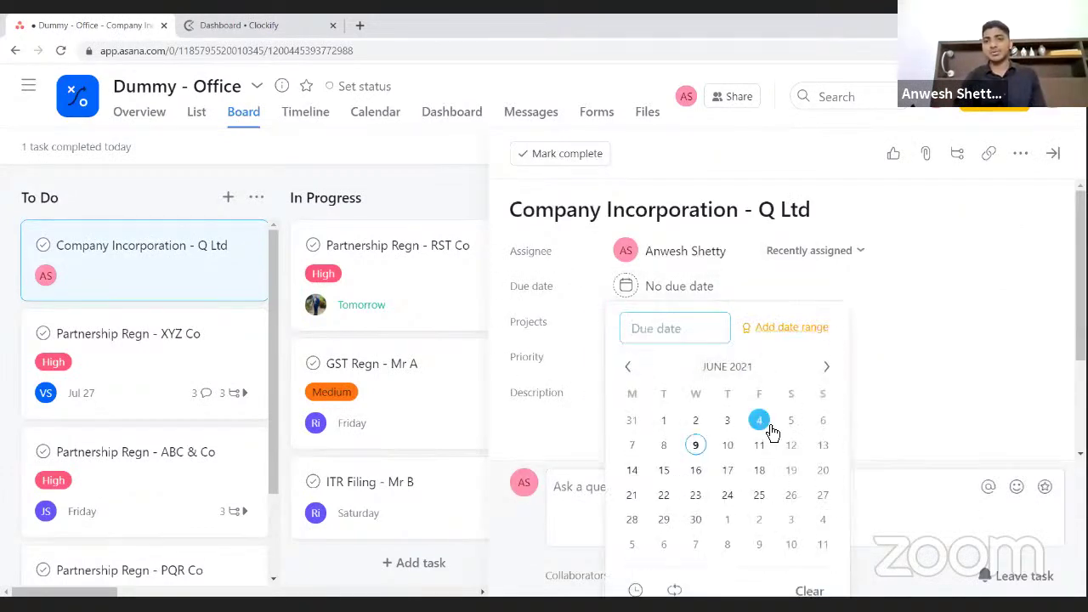
click(787, 445)
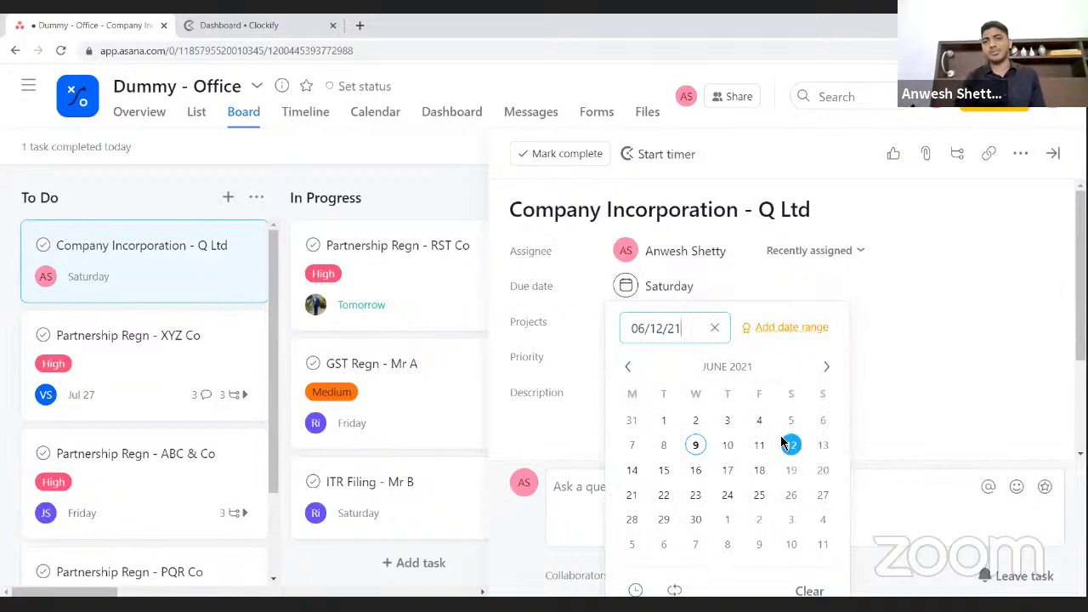
click(941, 324)
click(633, 360)
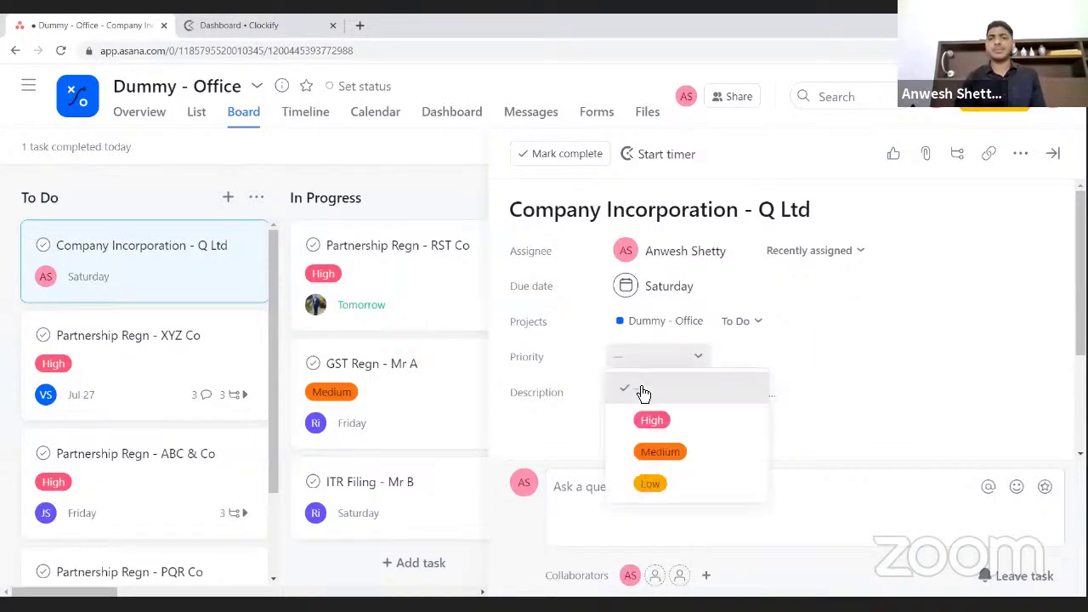
click(644, 420)
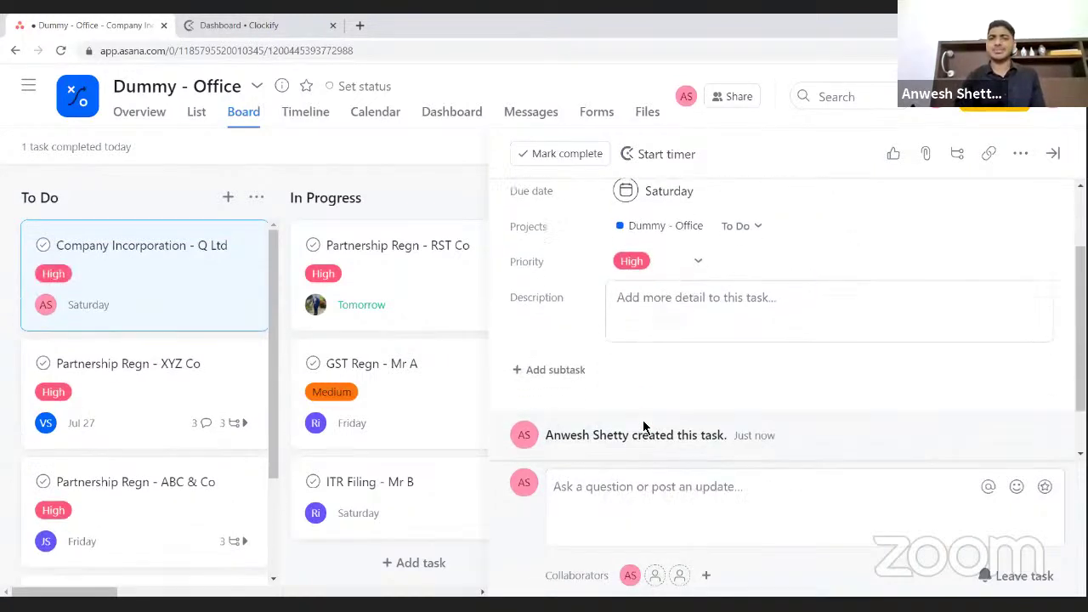
scroll(646, 425, up, 2)
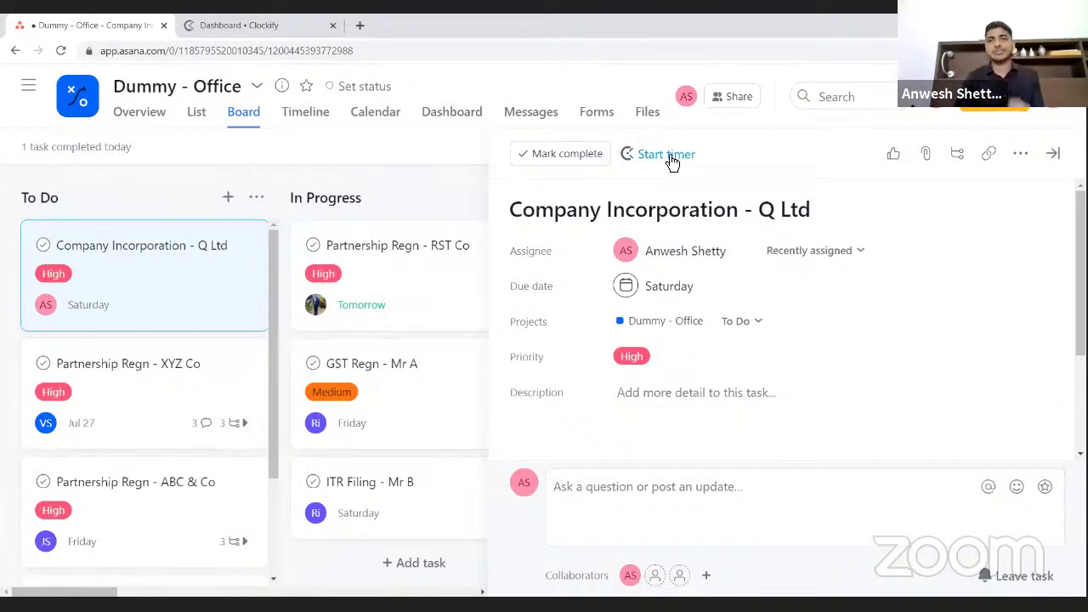
- Start a Clockify timer on the Company Incorporation - Q Ltd task and go to Clockify
click(672, 162)
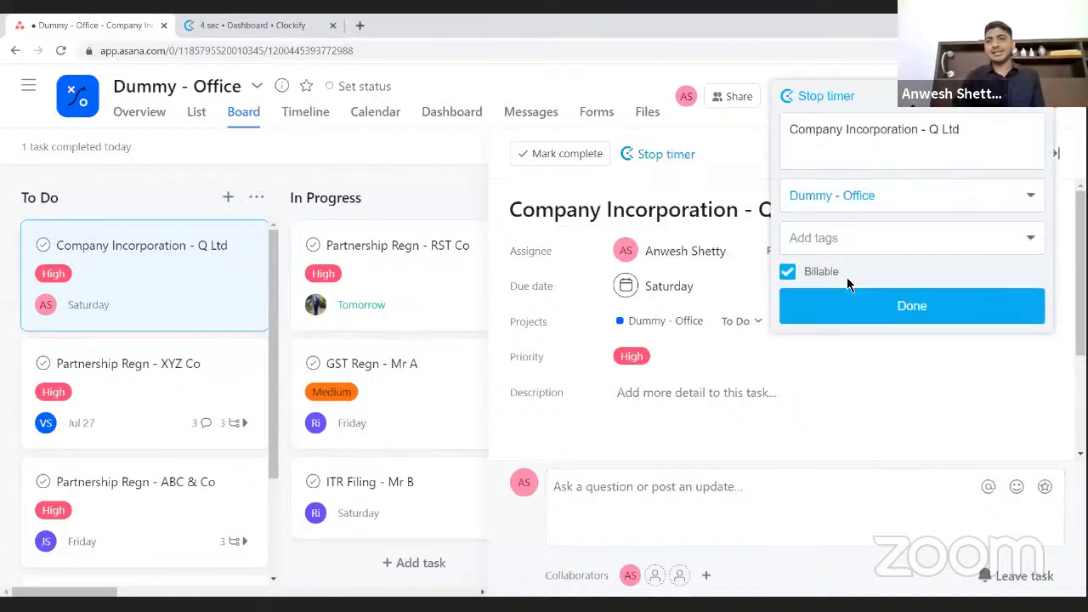
click(912, 308)
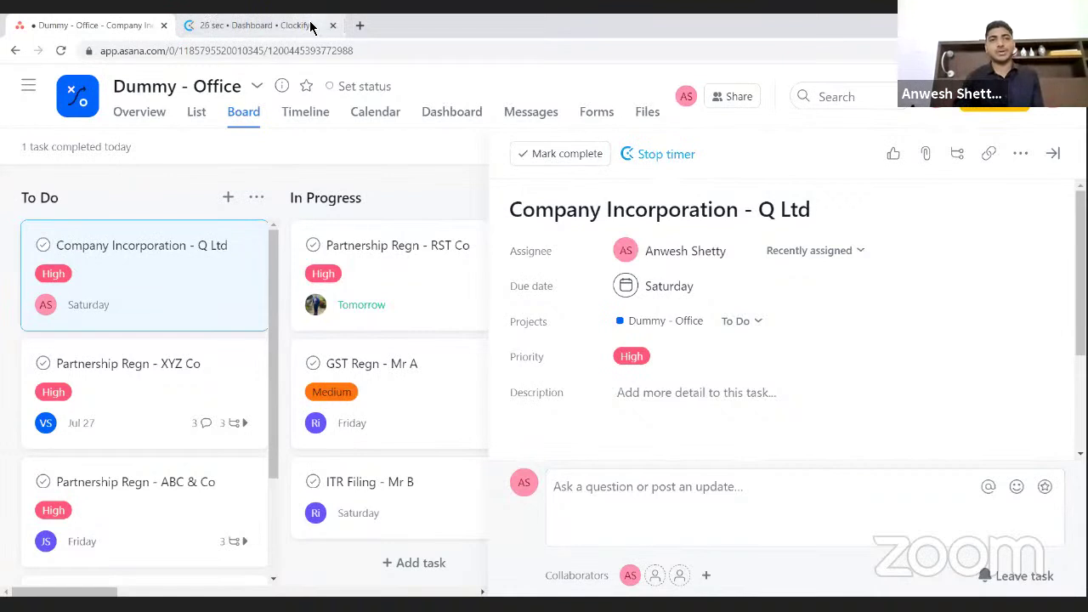
click(256, 27)
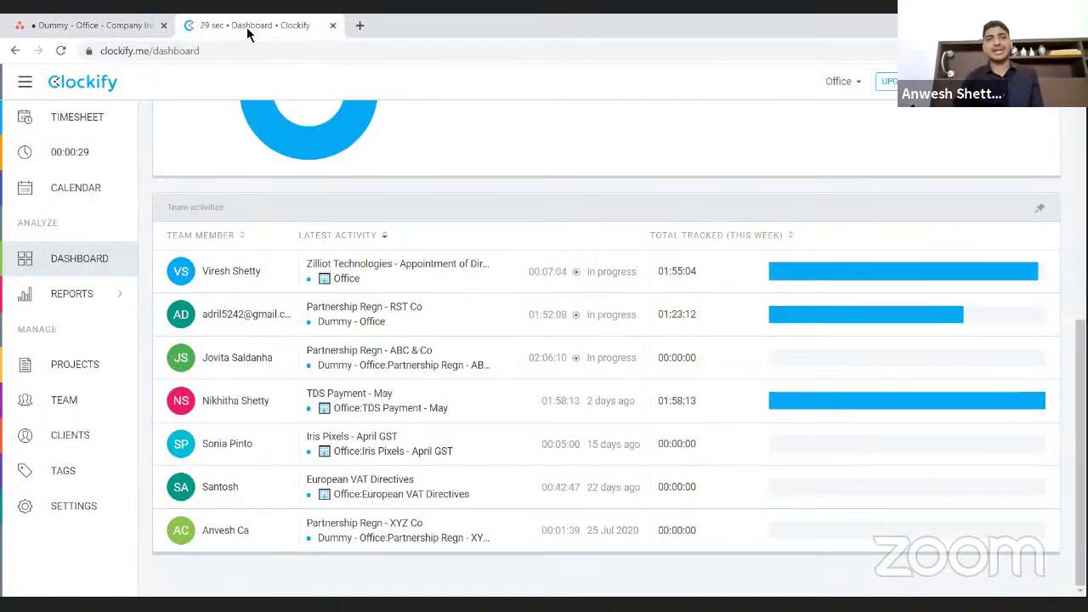
- Open Clockify's Time Tracker to see the running Company Incorporation - Q Ltd entry
scroll(258, 162, up, 5)
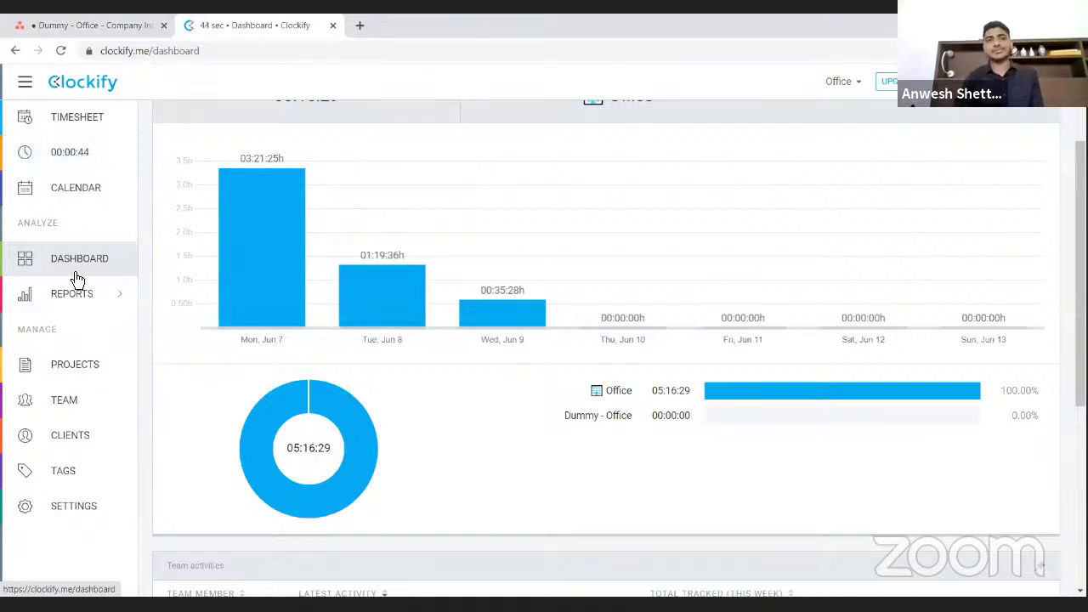
click(67, 195)
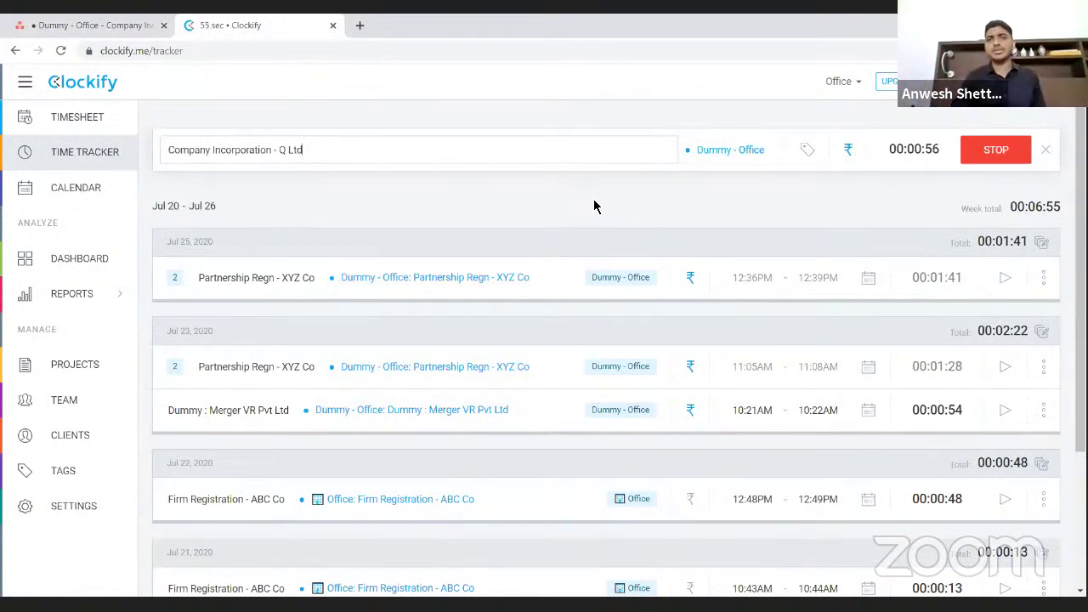
- Stop the Clockify timer, logging a 00:01:01 entry for Company Incorporation - Q Ltd
click(1001, 160)
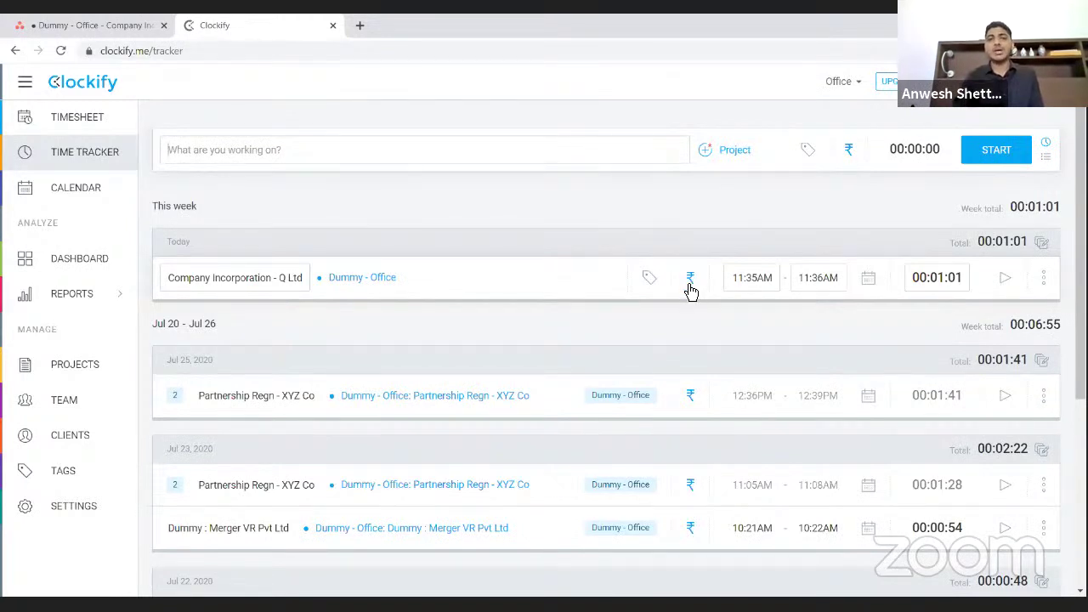
click(690, 281)
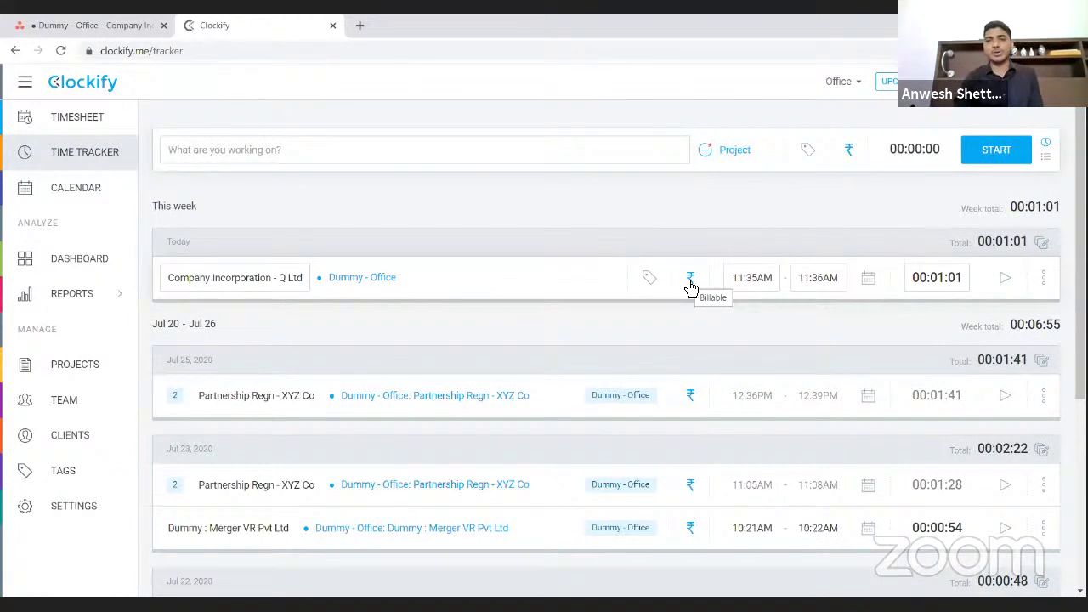
click(691, 282)
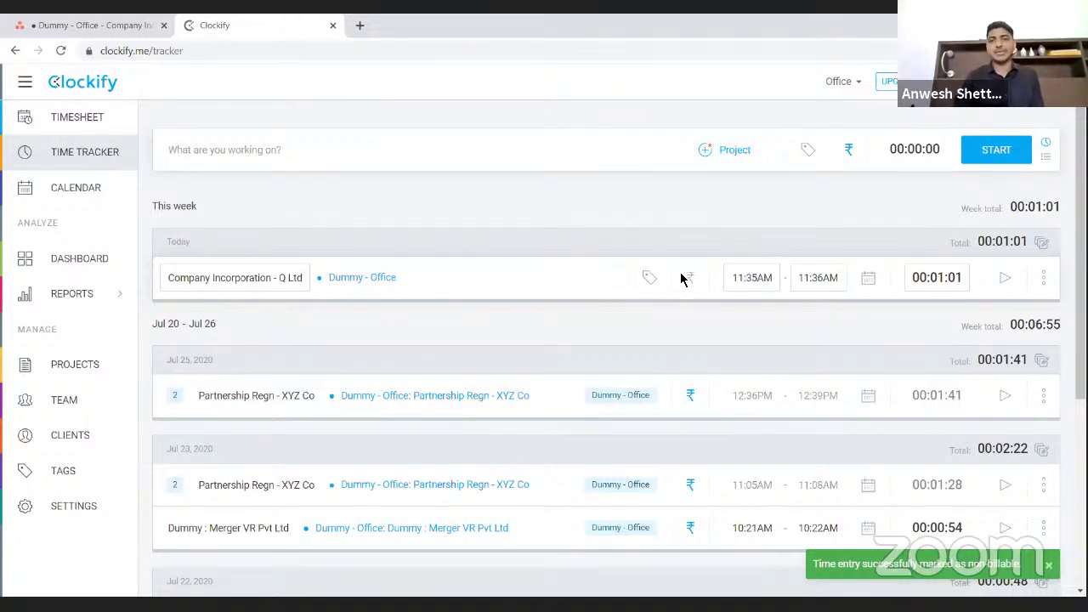
click(692, 285)
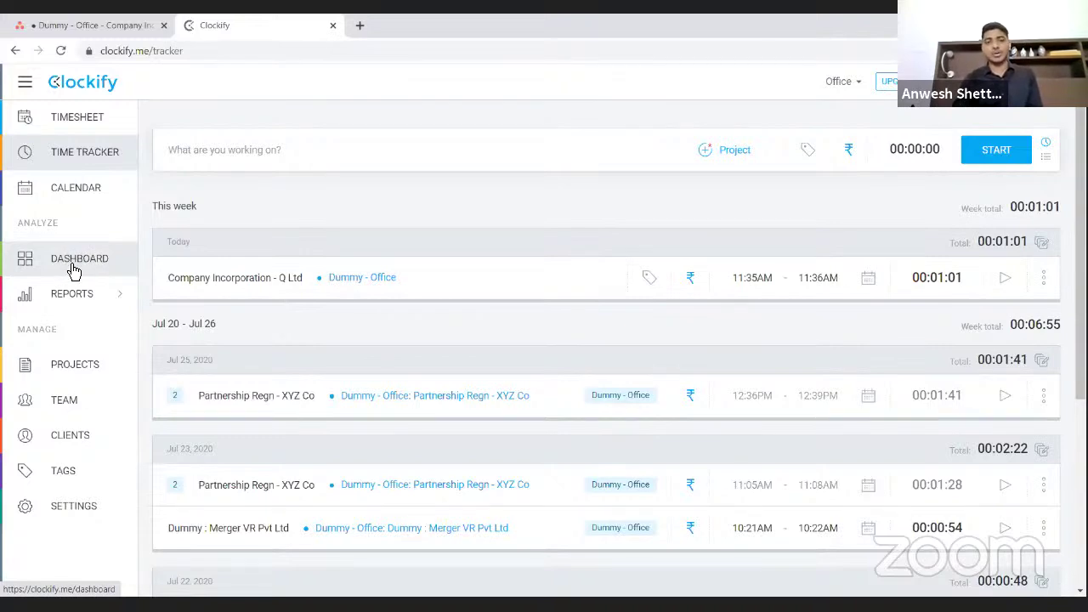
- Return to the Clockify dashboard and scroll down to the team activities list
click(74, 260)
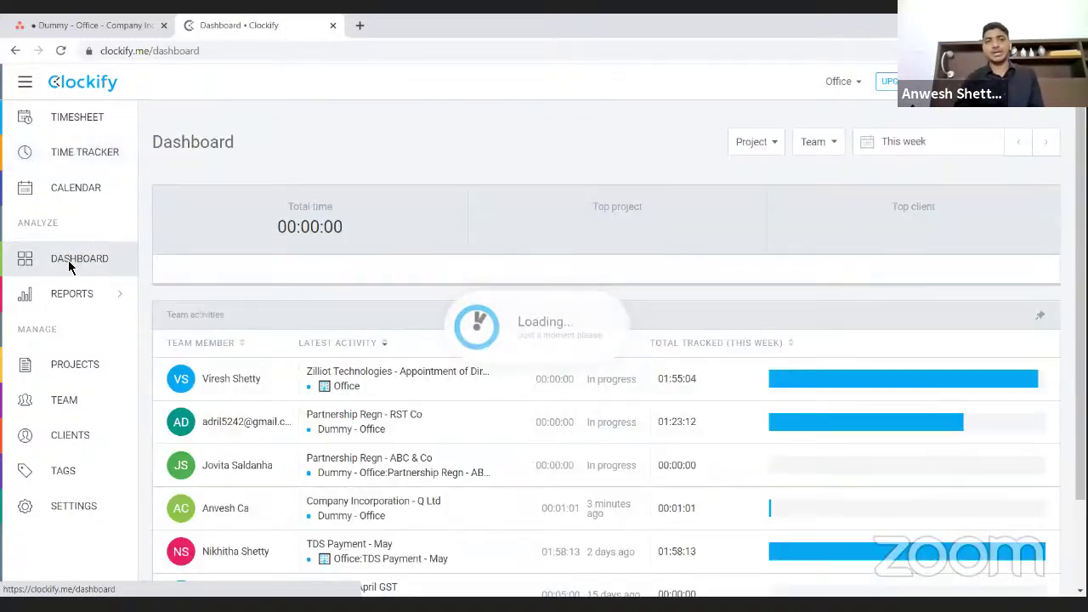
scroll(289, 344, down, 6)
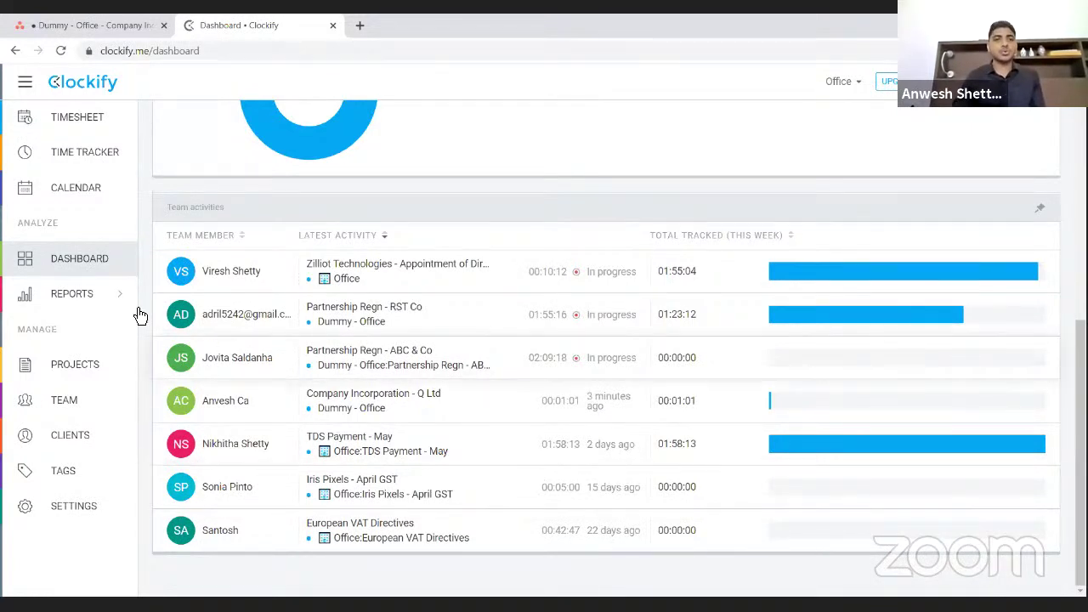
mouse_move(87, 303)
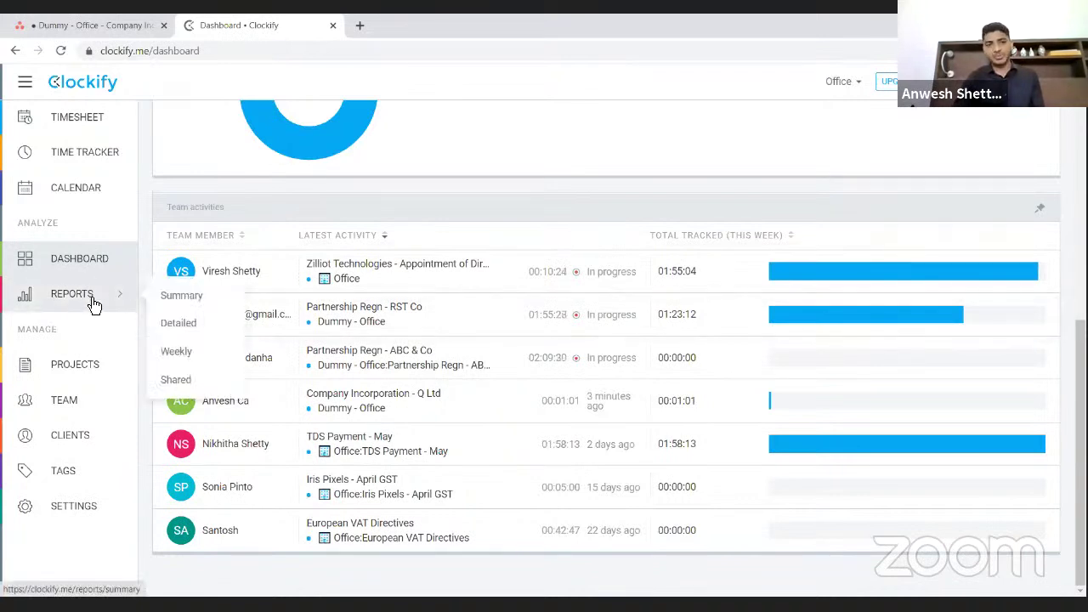
- Open the Detailed report for This week, filtered to a single team member
click(192, 324)
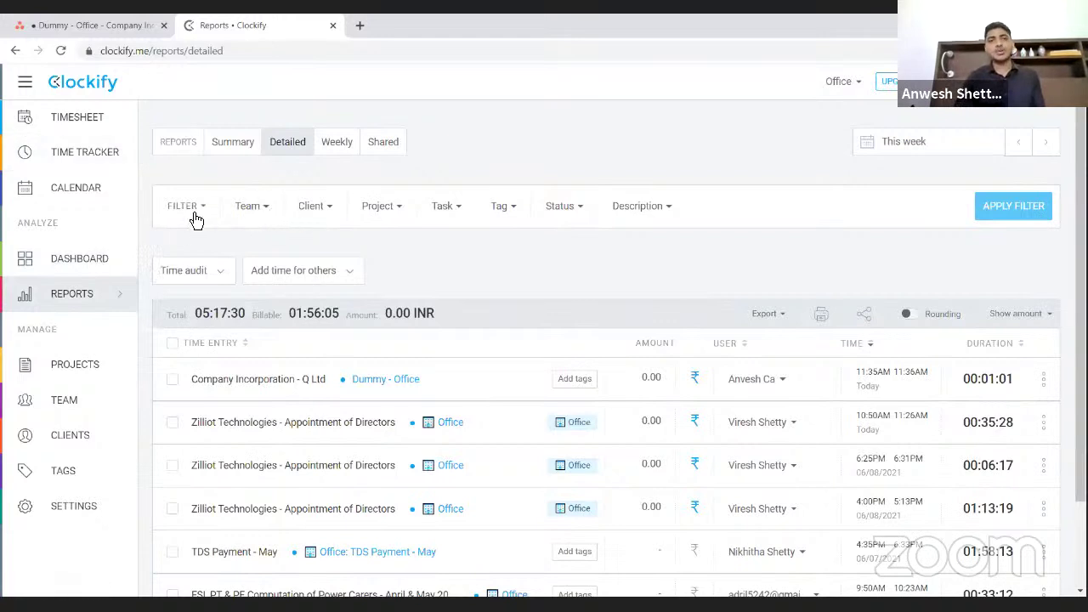
click(268, 212)
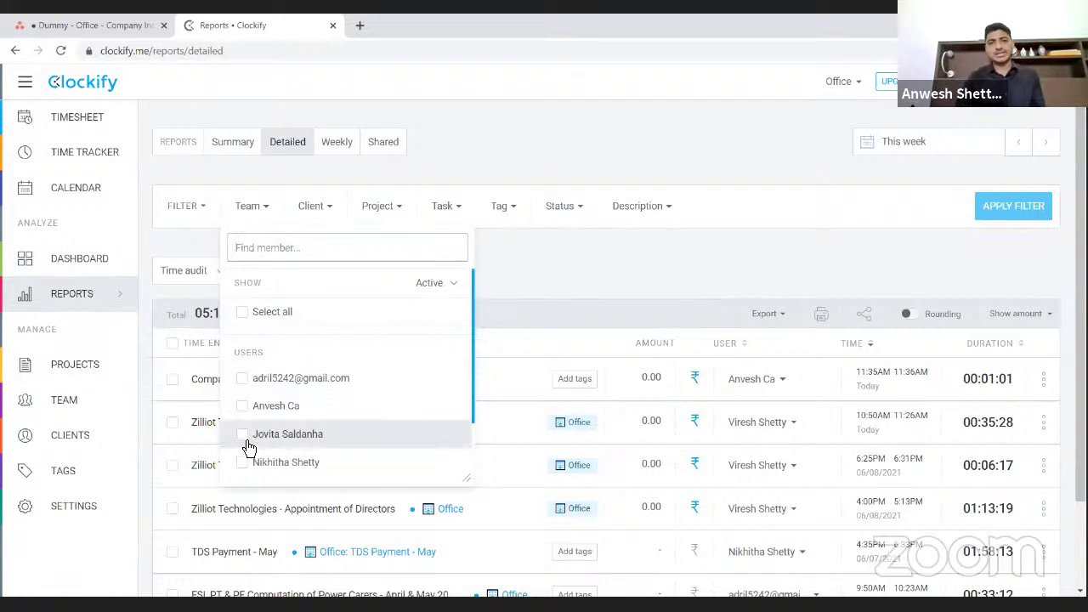
click(246, 438)
click(590, 242)
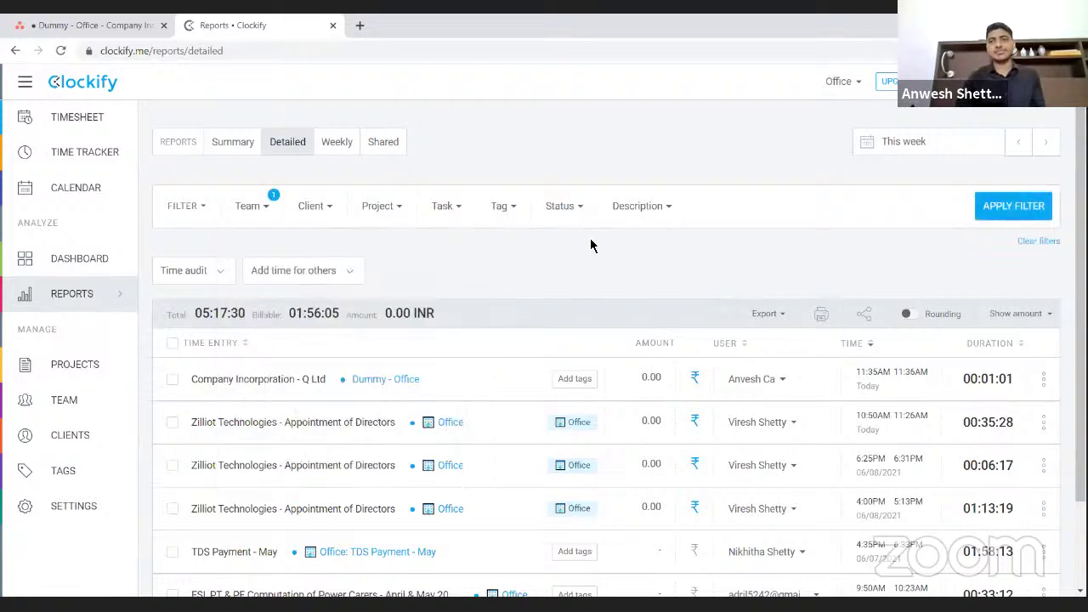
click(978, 211)
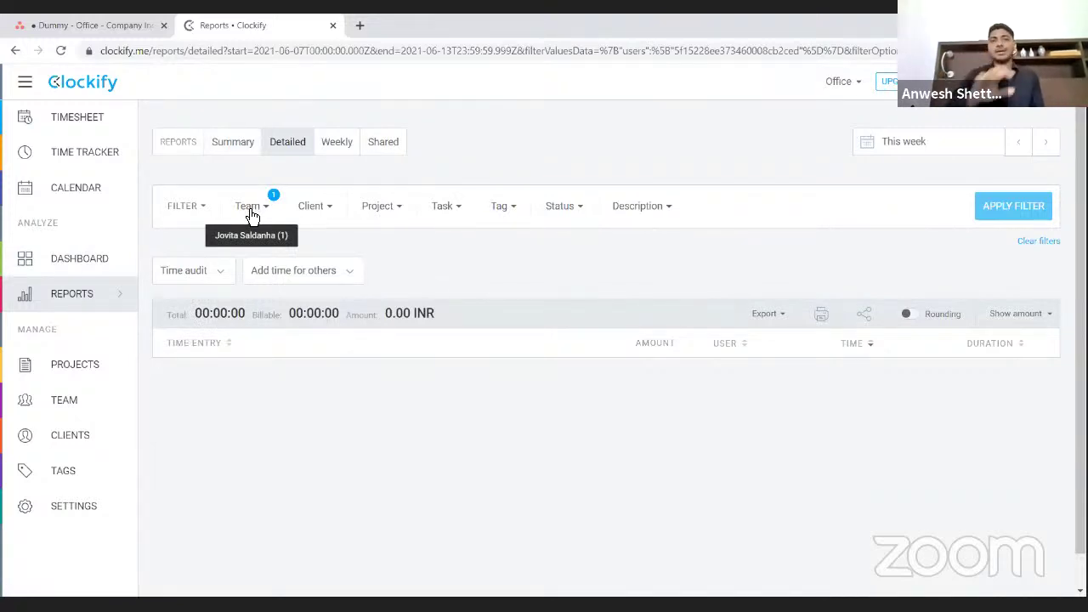
click(935, 147)
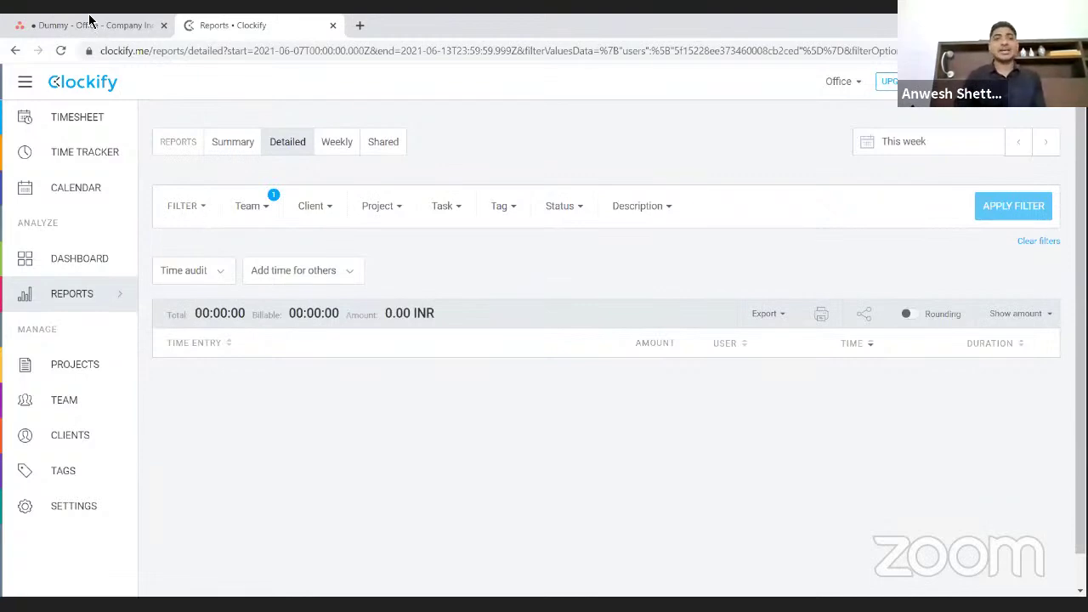
- Start a new Clockify timer on the Company Incorporation - Q Ltd task from Asana
click(79, 24)
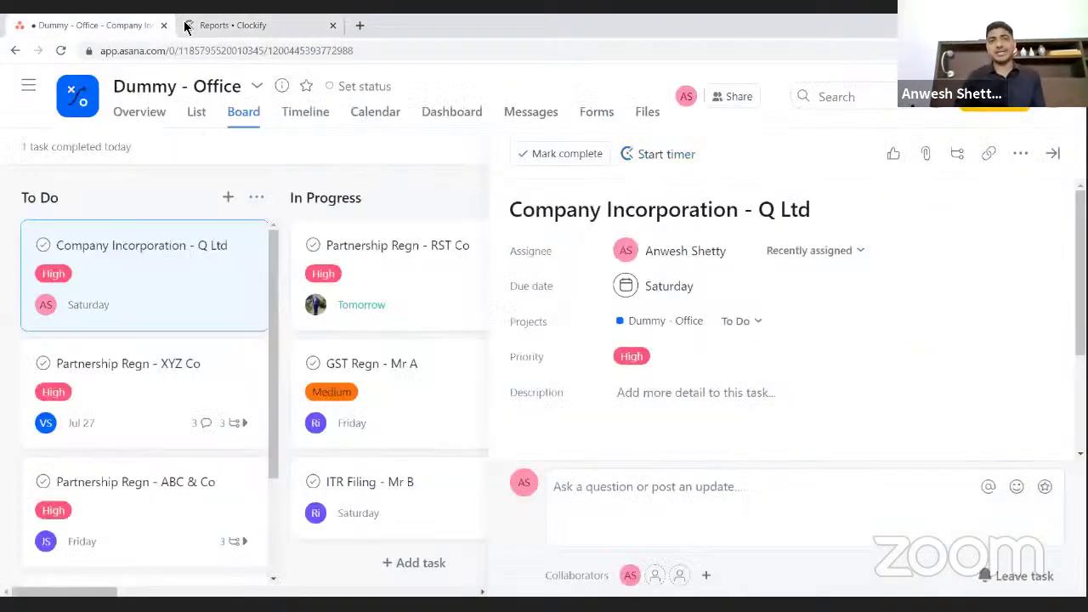
click(220, 25)
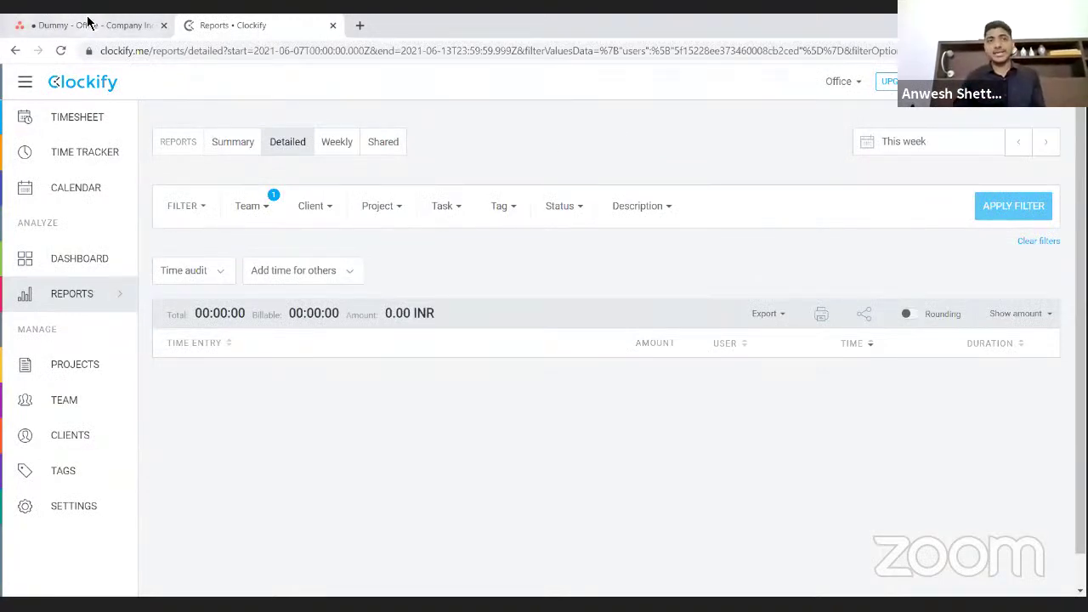
click(88, 22)
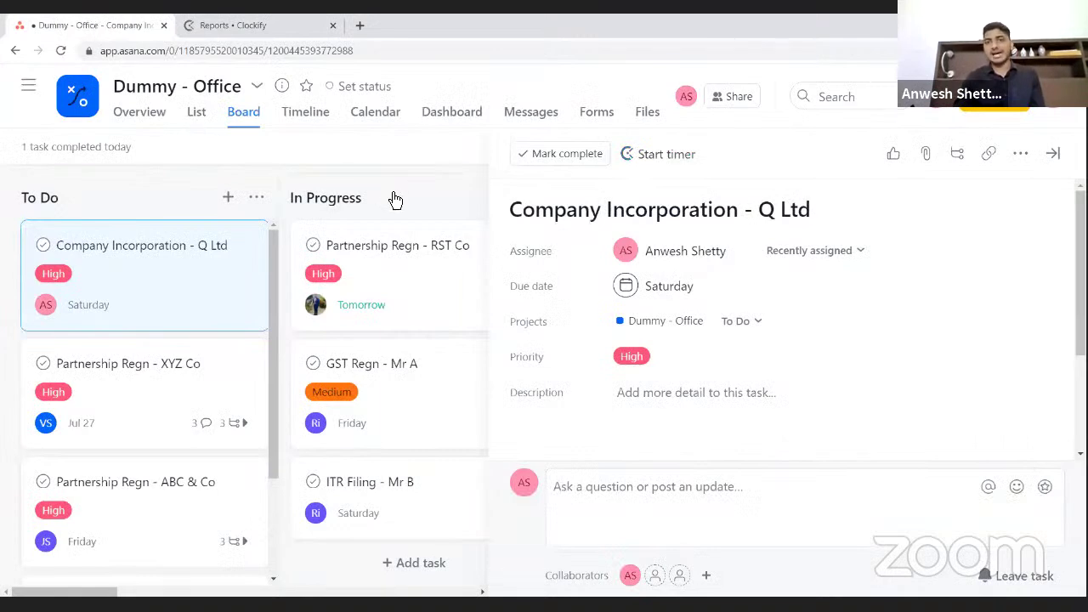
click(656, 158)
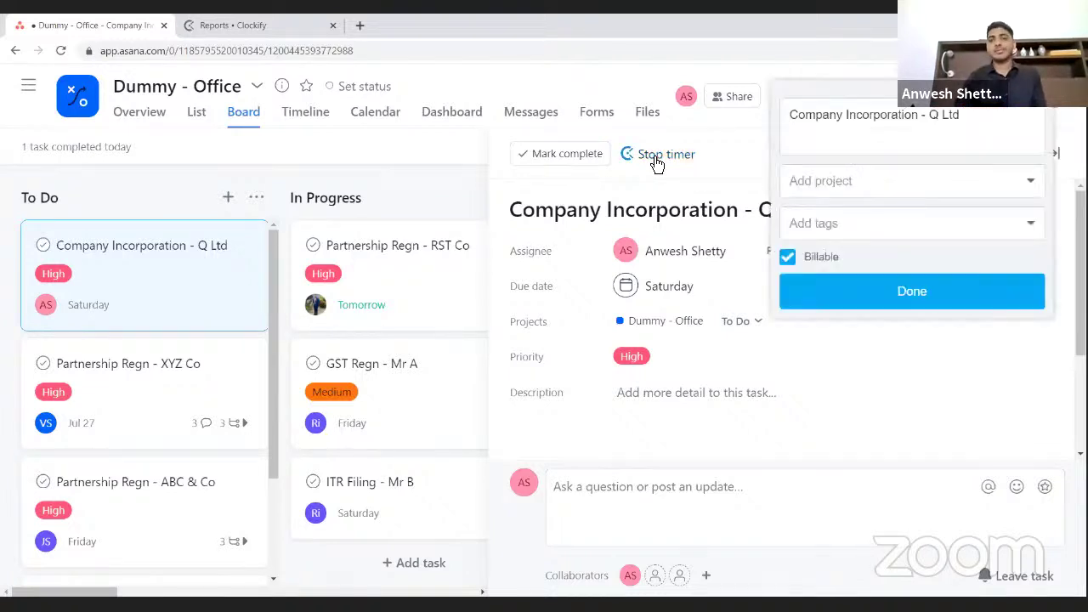
click(901, 314)
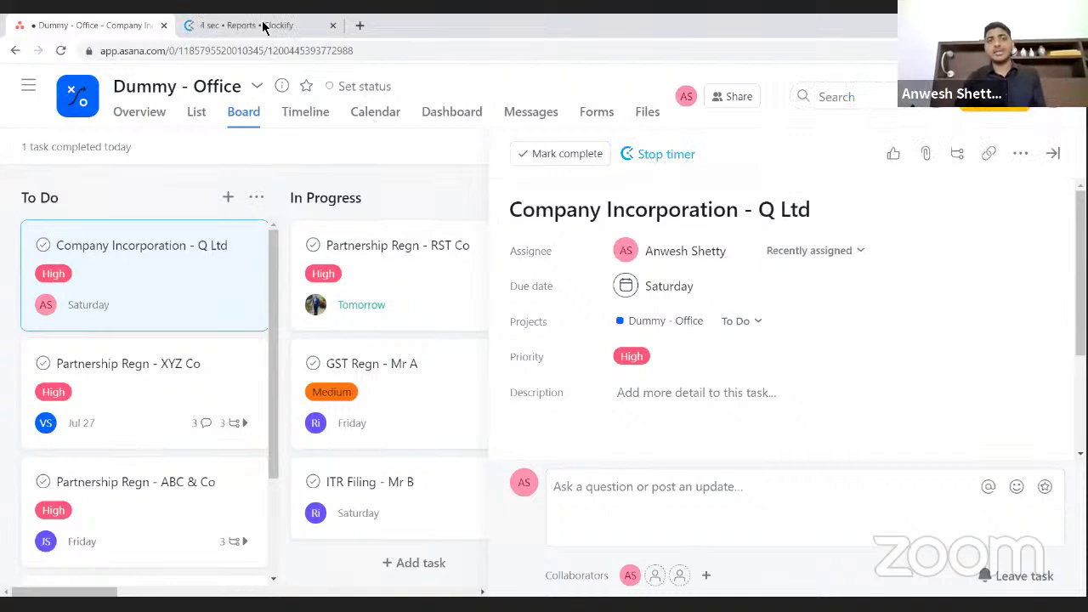
- Check the timer is running in Clockify's Time Tracker, then return to the full Asana board
click(263, 28)
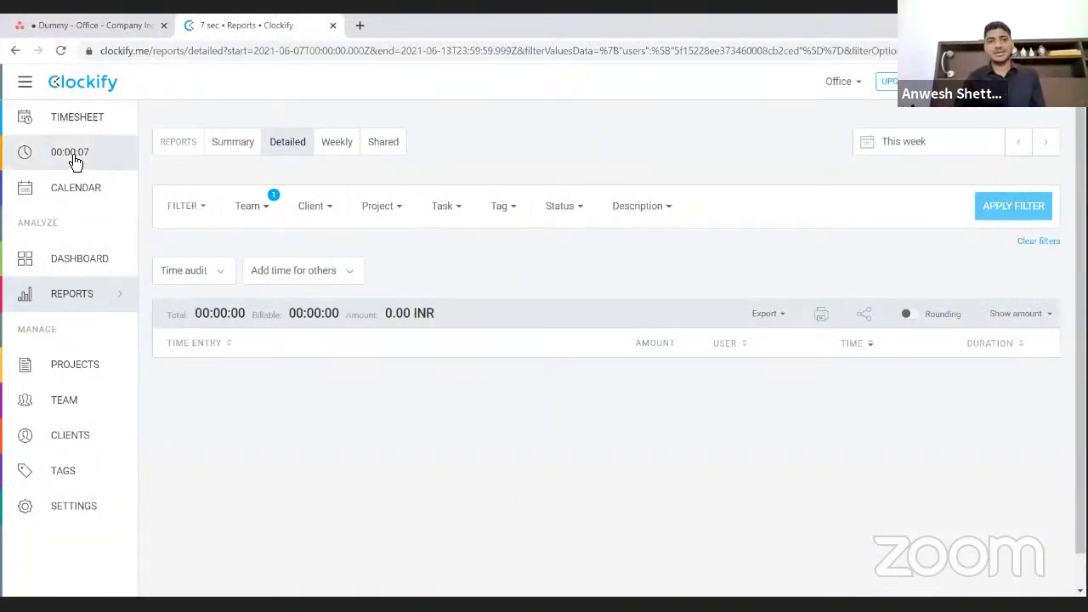
click(74, 159)
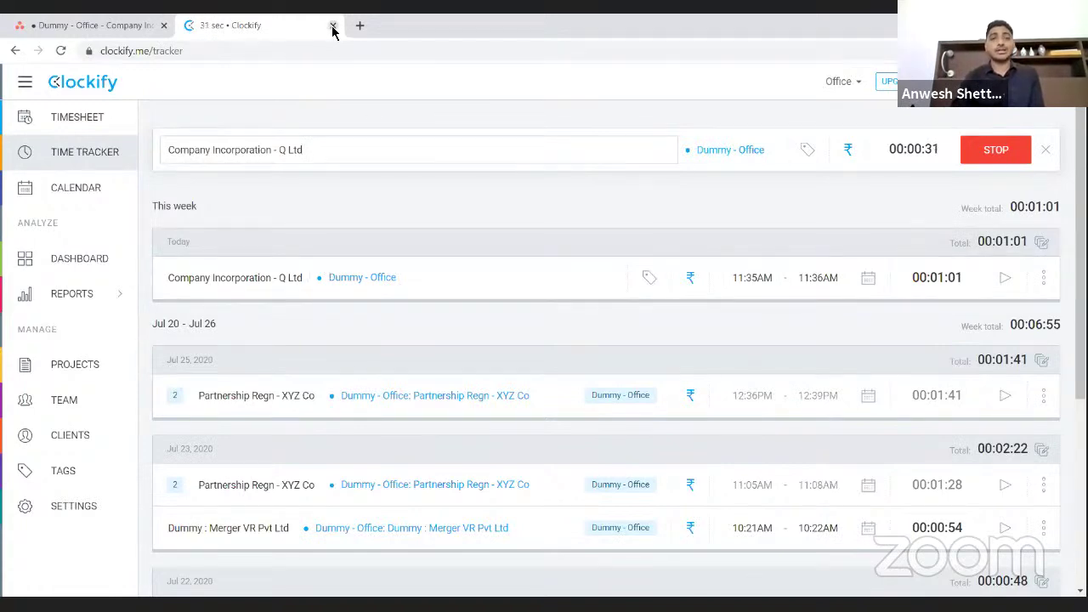
click(94, 28)
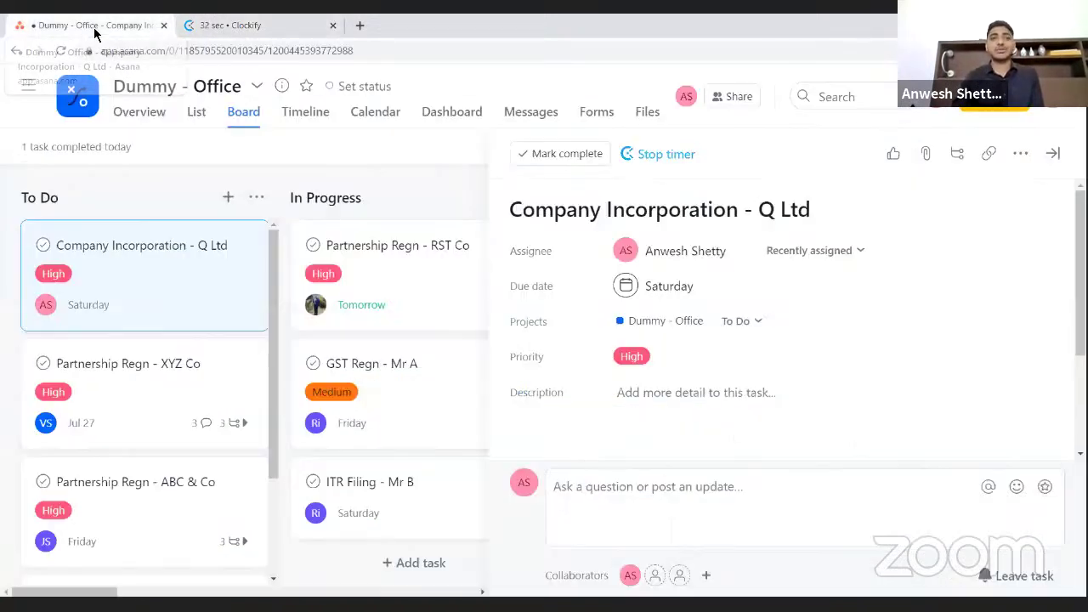
click(1055, 154)
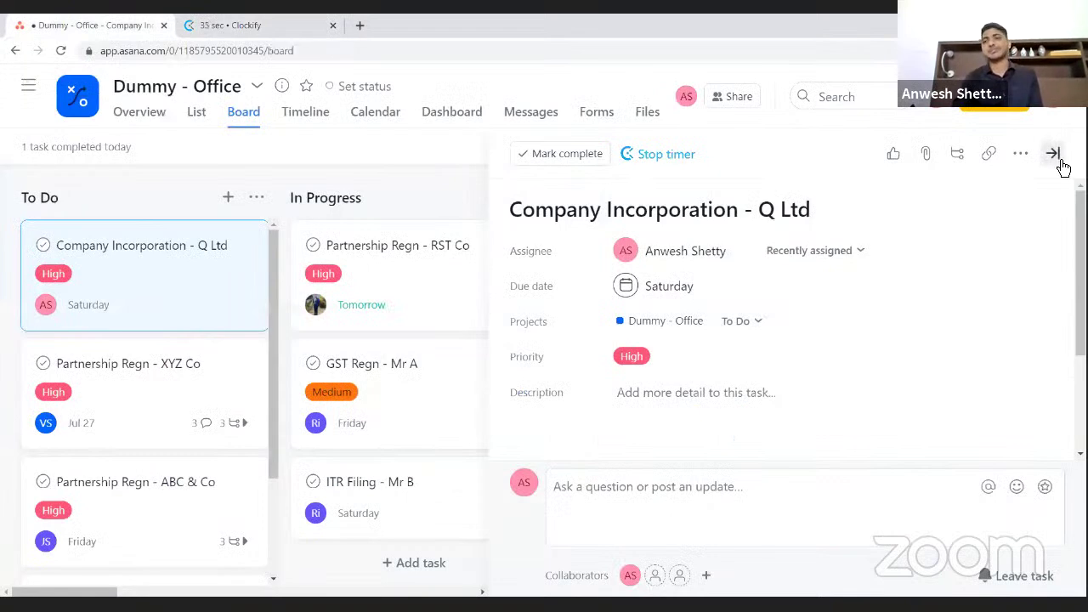
- Log out of Asana and stop the running Clockify timer
click(1054, 112)
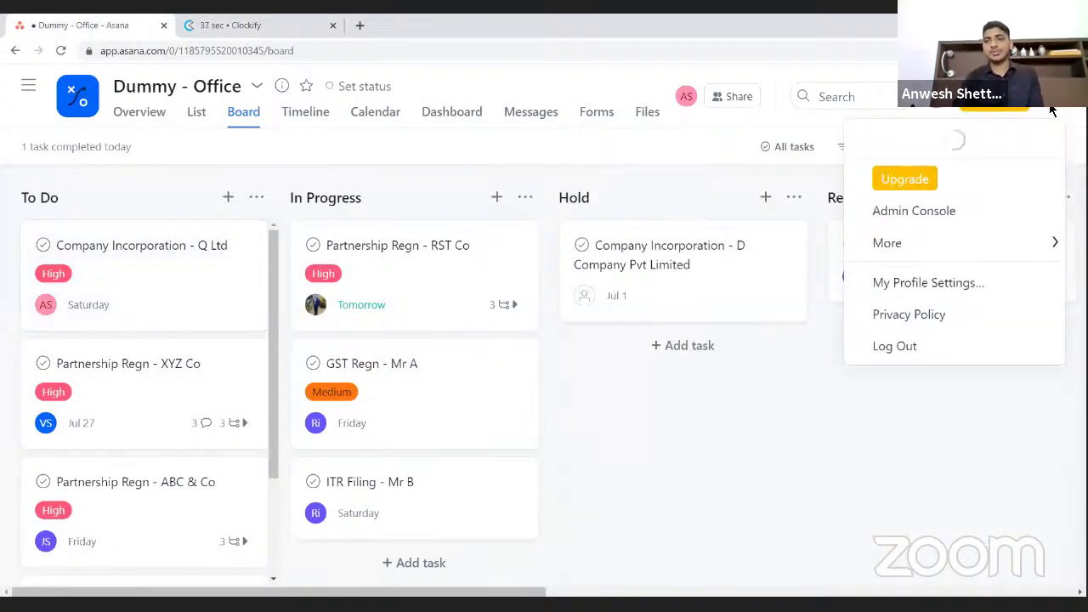
click(919, 355)
click(228, 25)
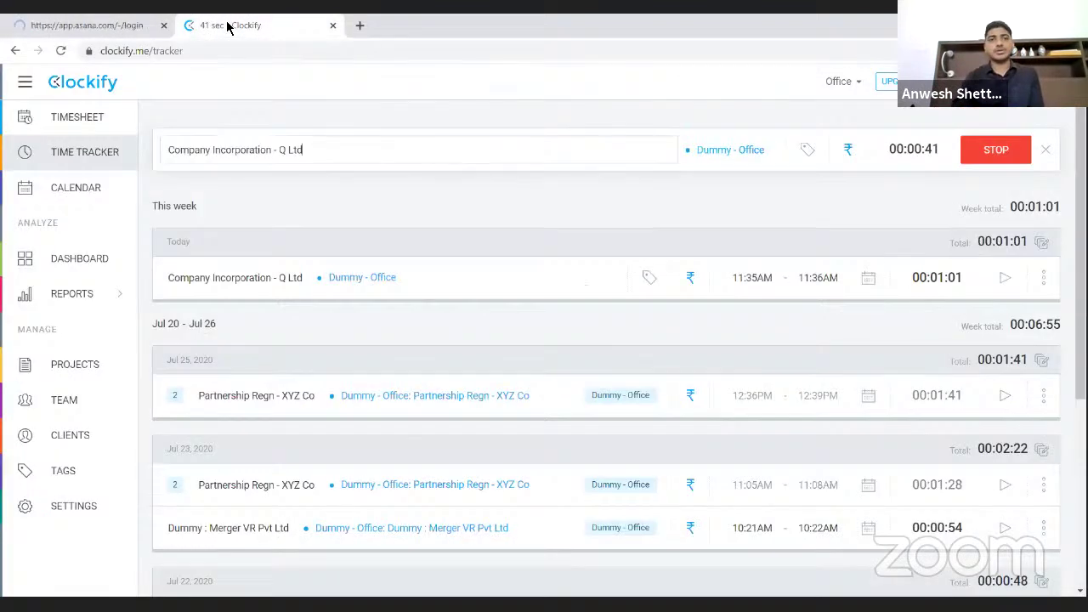
click(996, 162)
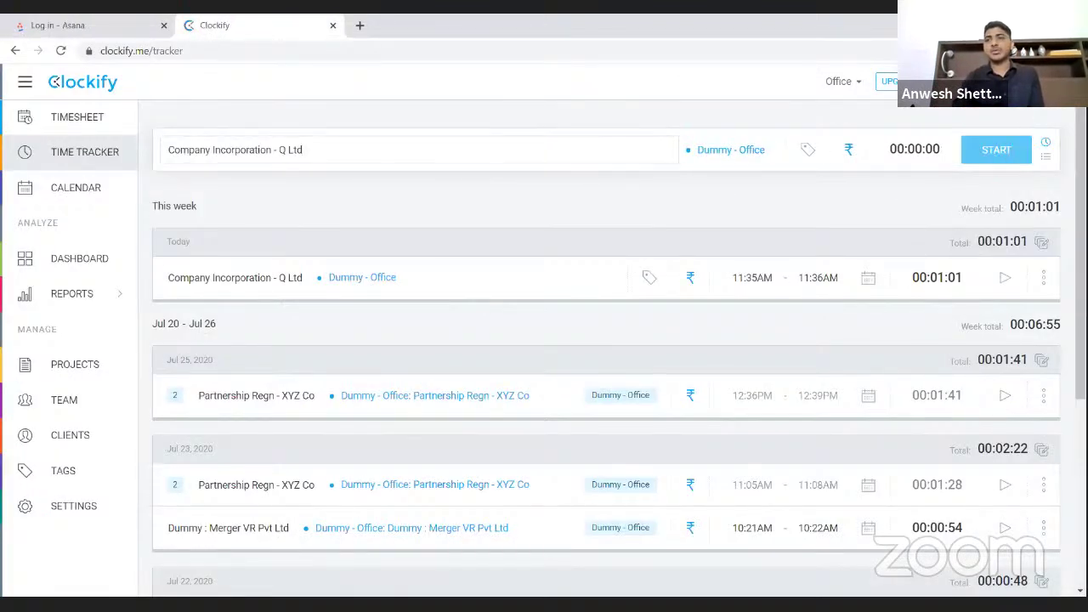
- Log out of Clockify, close the Asana tab and open a new blank tab
click(1051, 81)
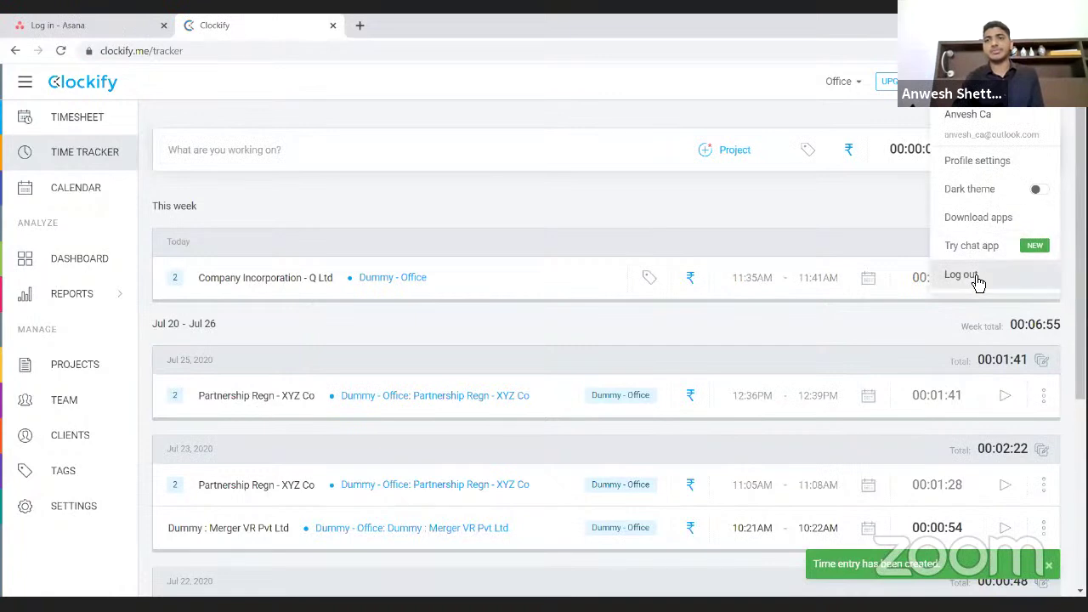
click(974, 275)
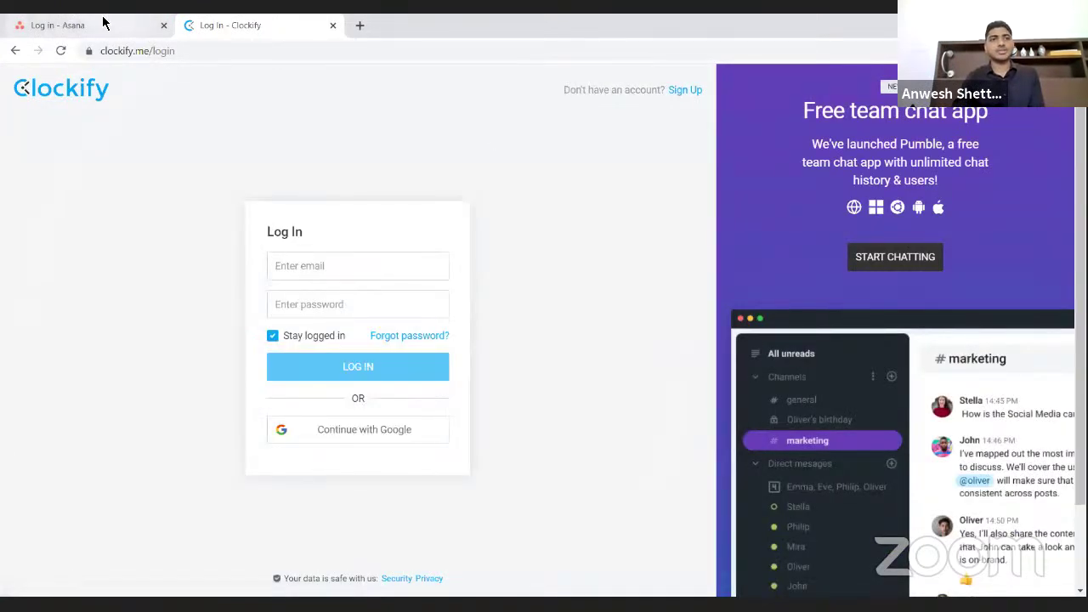
click(104, 24)
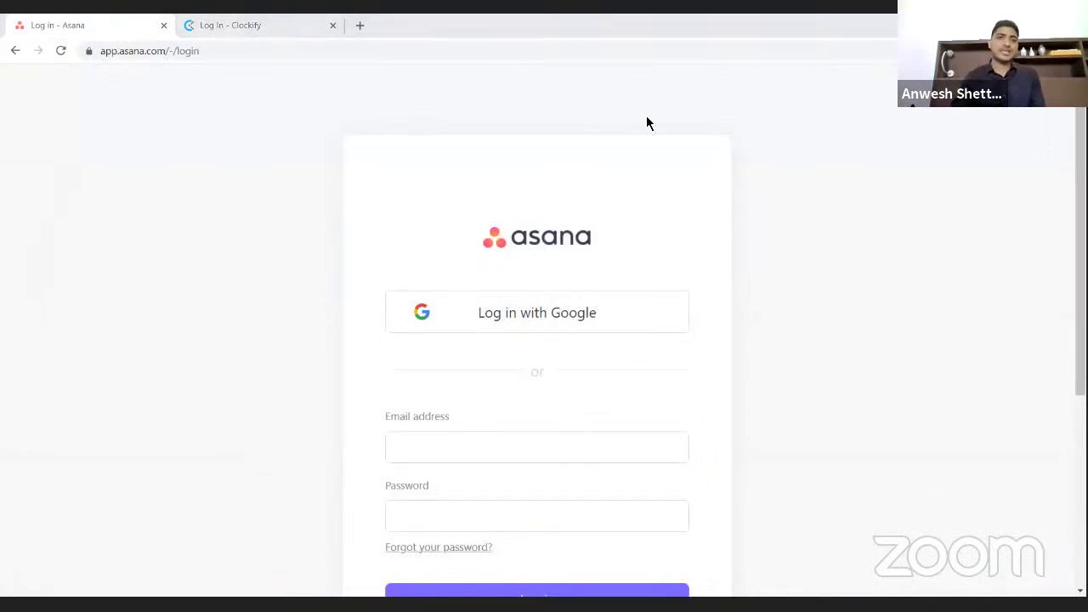
click(163, 26)
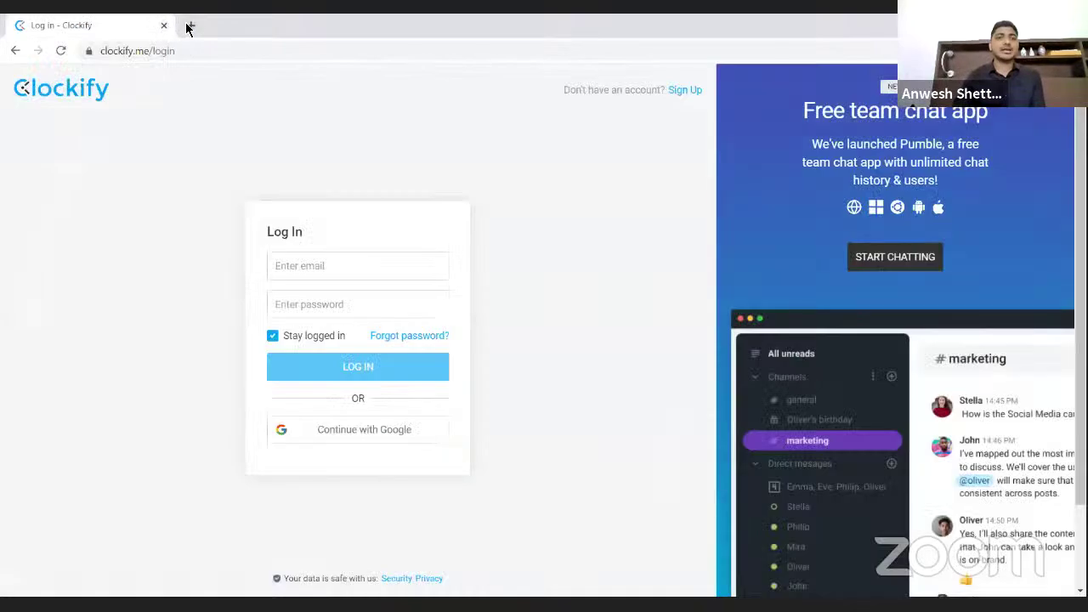
click(187, 26)
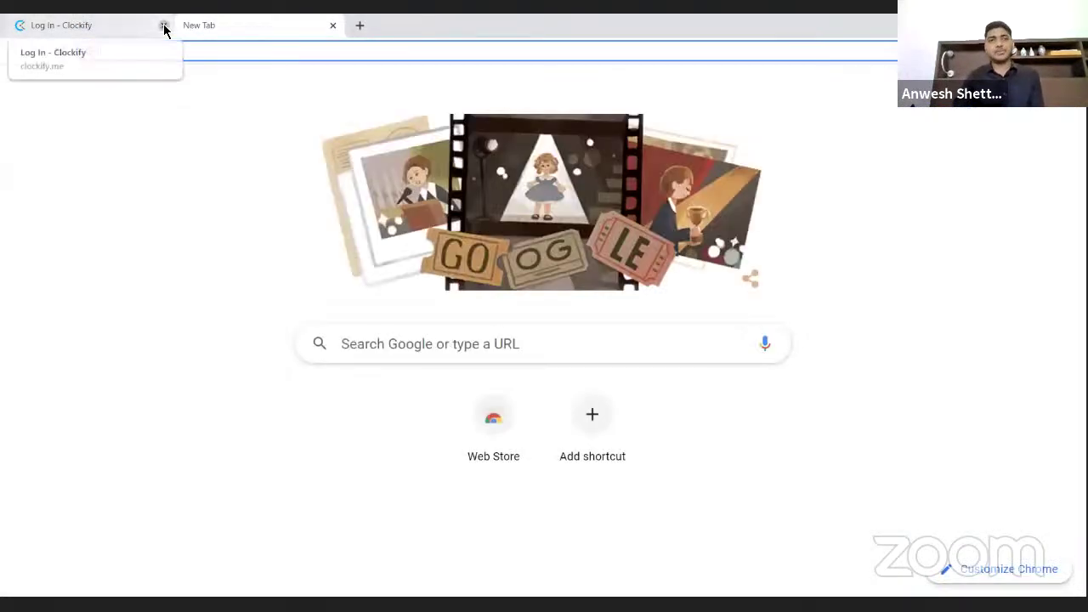
- Close the Clockify login tab and search the web for 'asana'
click(163, 25)
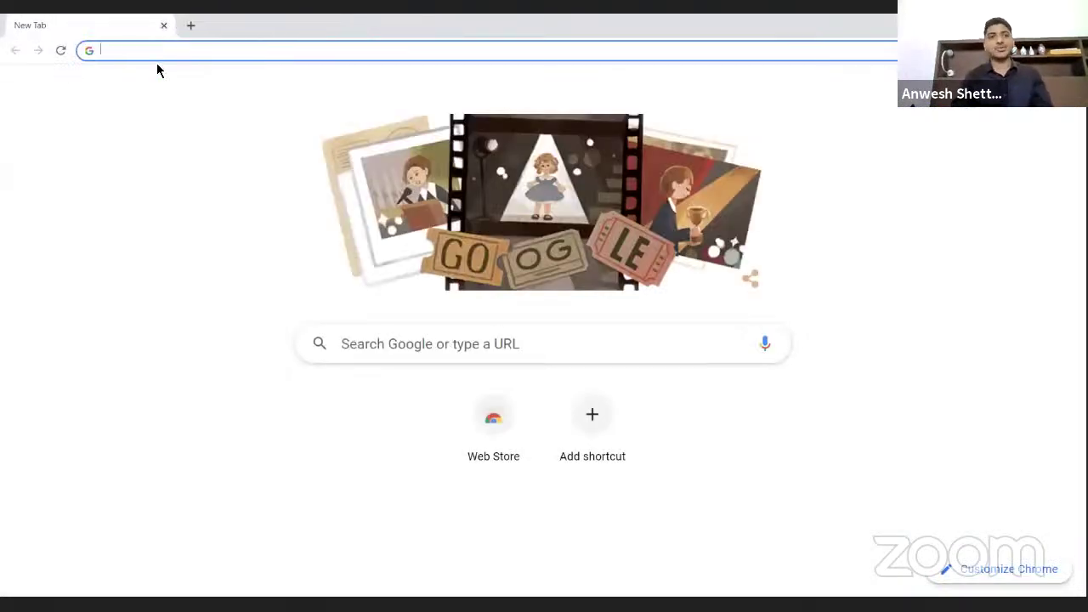
text(asana)
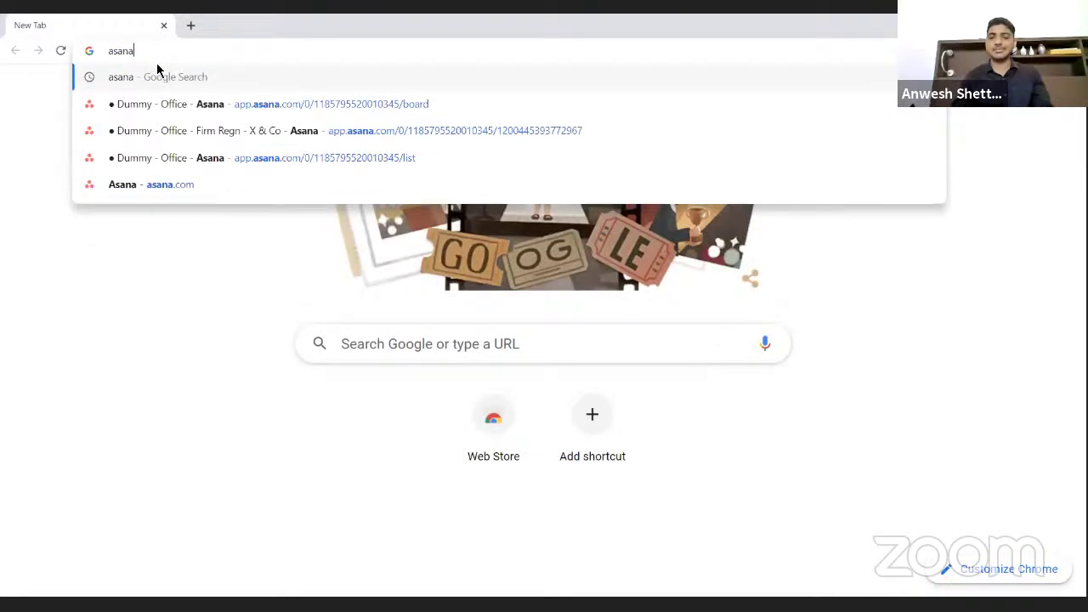
key(Return)
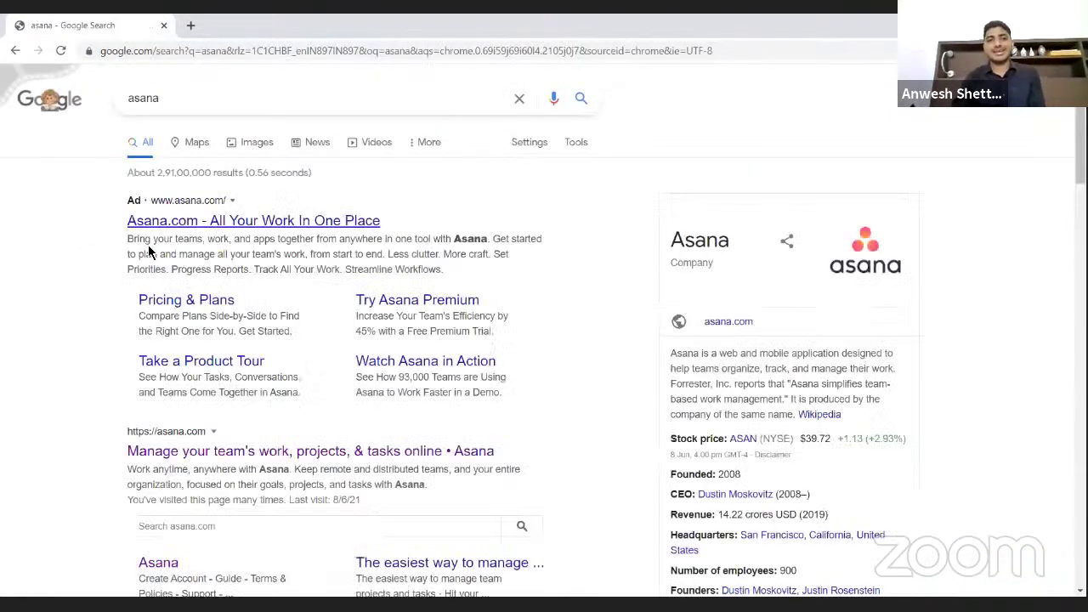
scroll(168, 316, down, 1)
scroll(167, 316, down, 1)
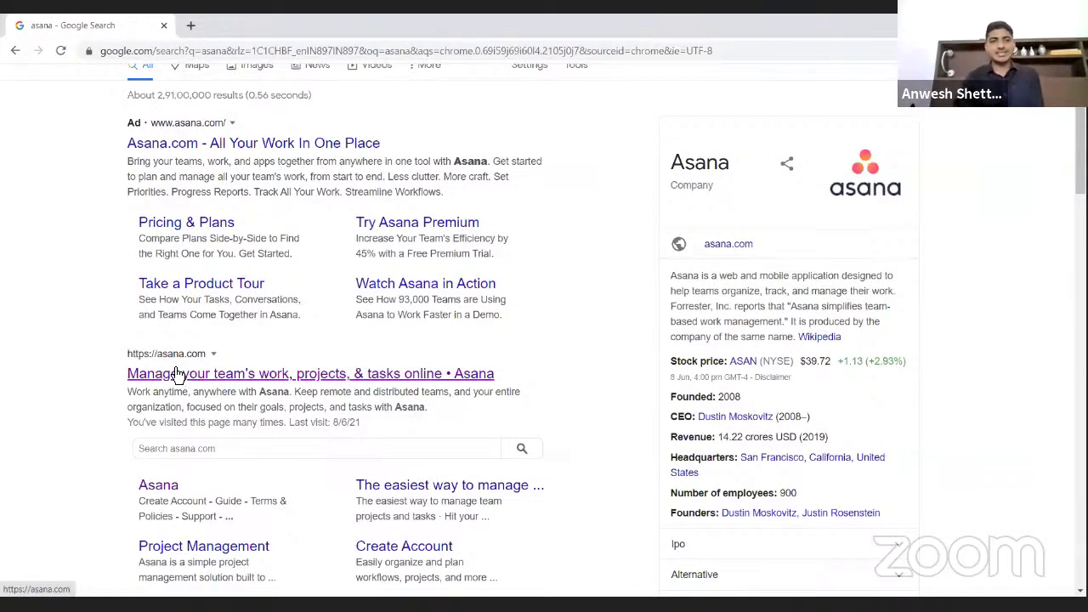
- Open the Asana website from the results and browse its homepage
click(173, 376)
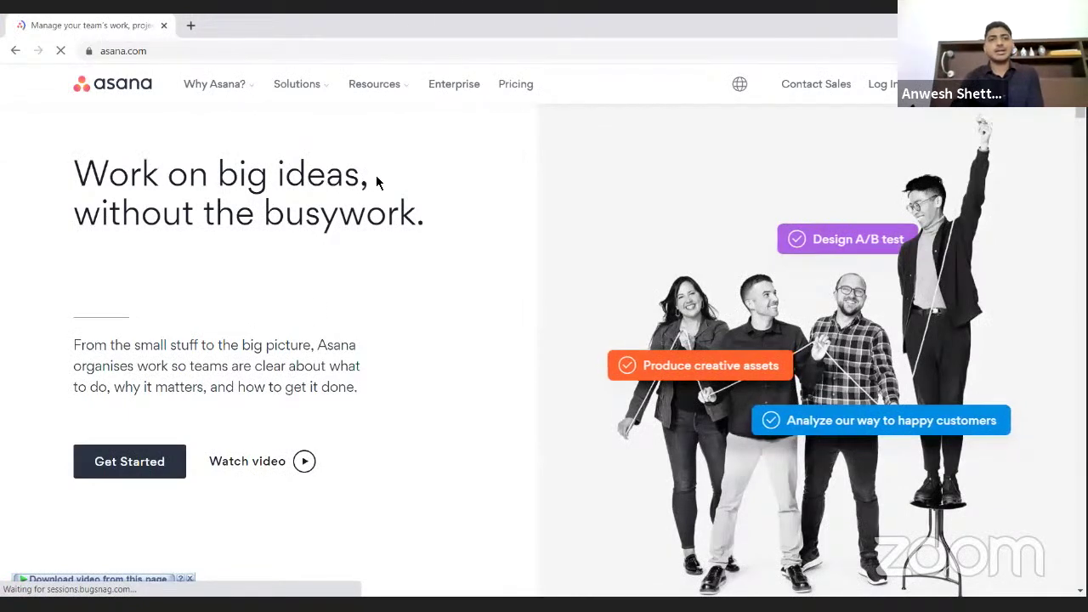
scroll(378, 183, down, 1)
scroll(378, 183, down, 4)
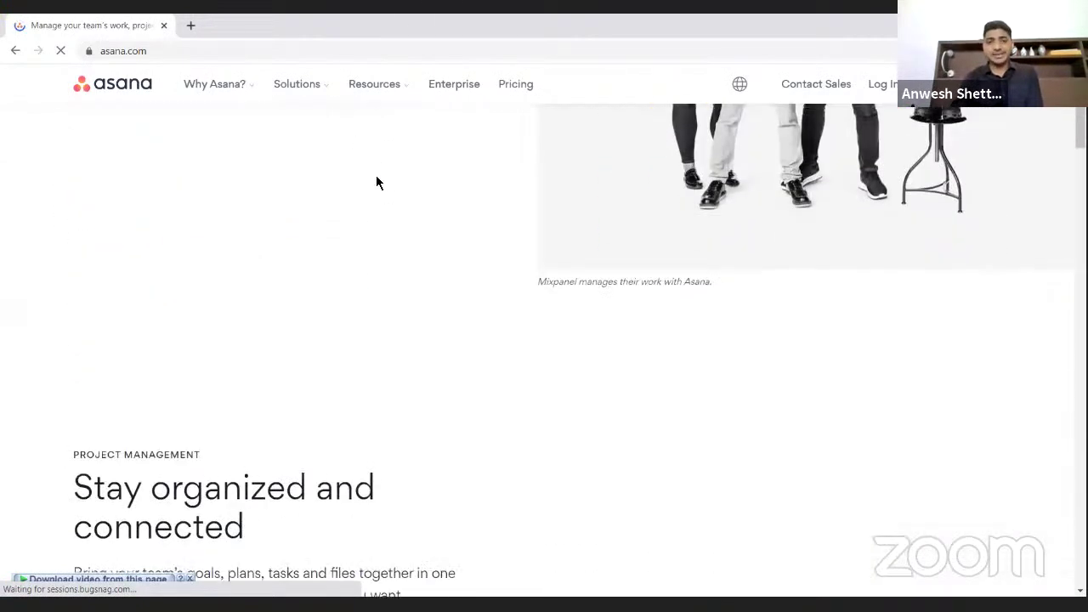
scroll(377, 179, up, 5)
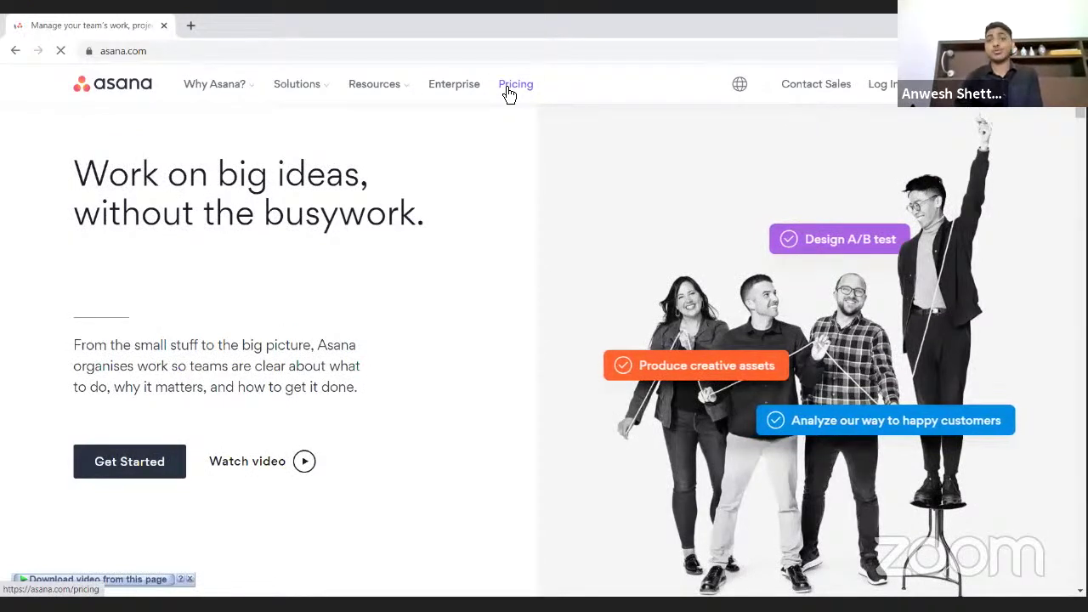
- Open Asana's Pricing page and close the 'Sign up now' modal to show the Basic, Premium, Business and Enterprise plans
click(508, 93)
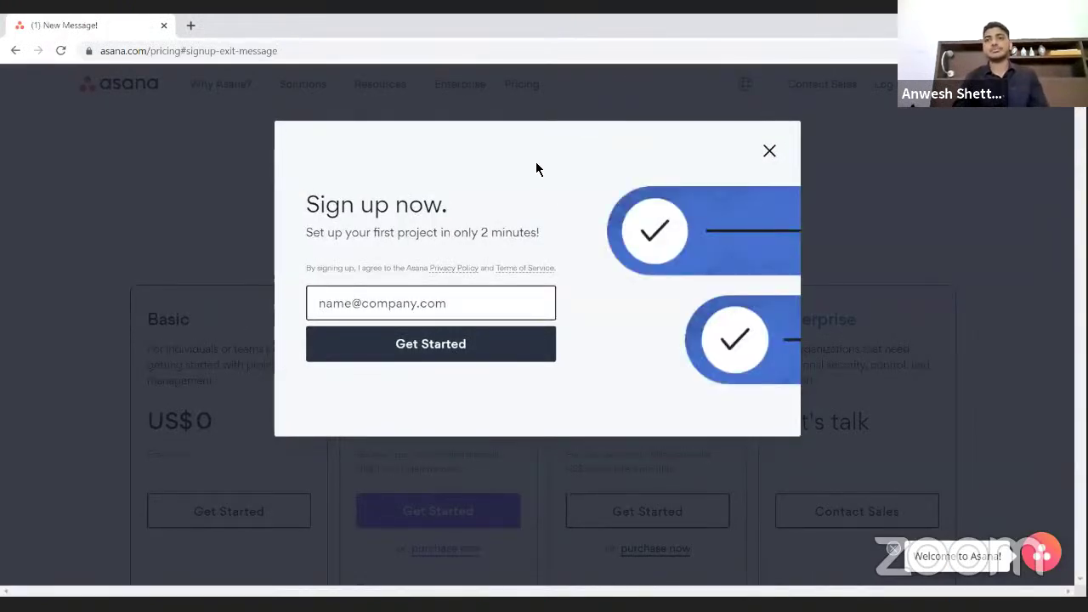
click(771, 153)
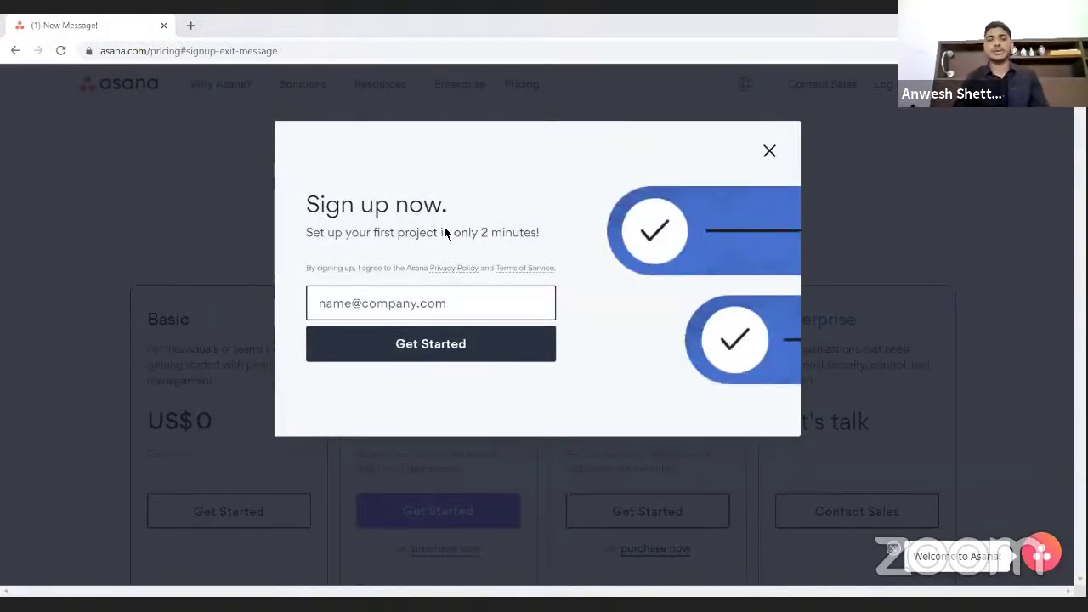
scroll(287, 346, down, 1)
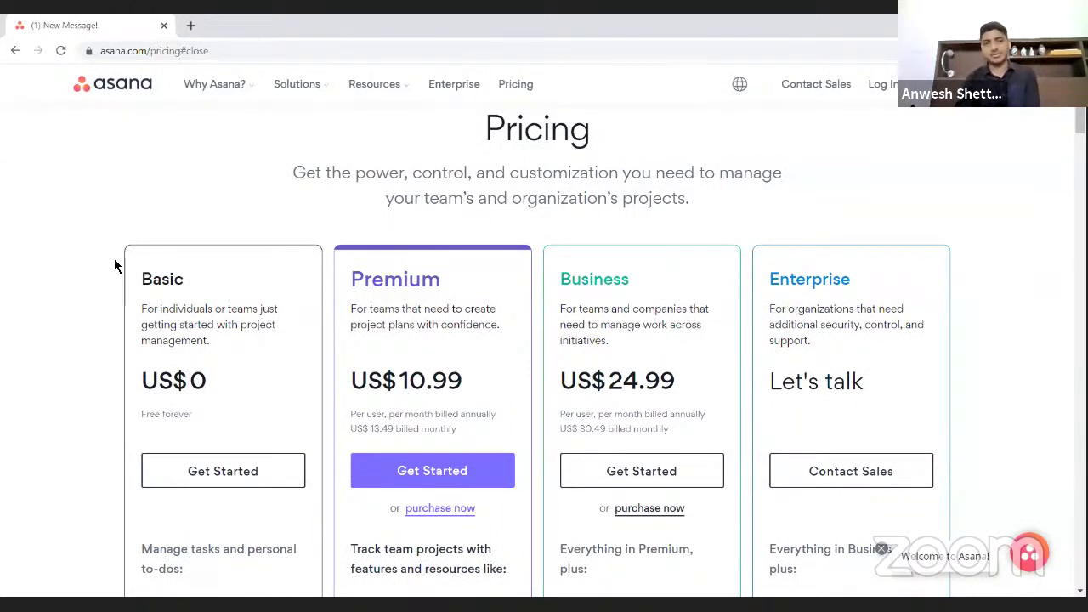
scroll(115, 266, down, 2)
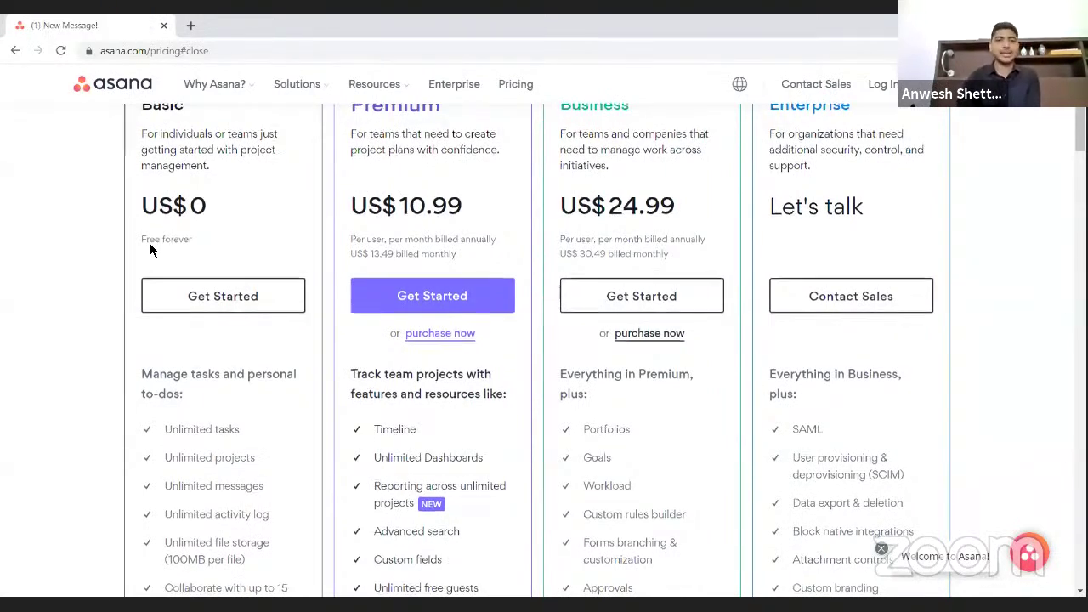
scroll(150, 248, down, 2)
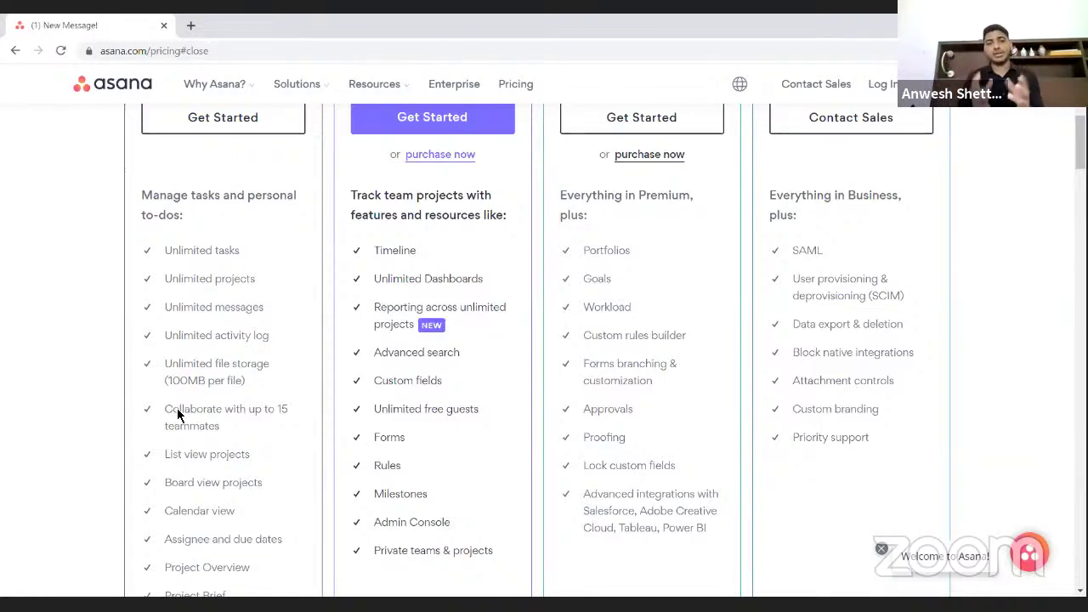
- Look through the plans, then choose Get Started under the free Basic plan
scroll(396, 355, up, 1)
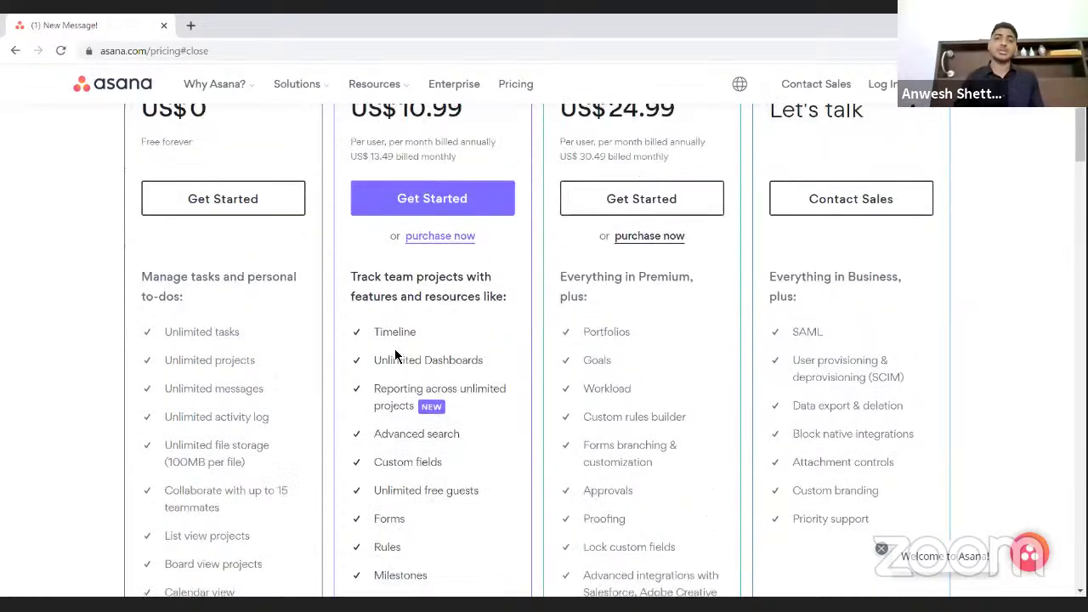
scroll(395, 355, up, 2)
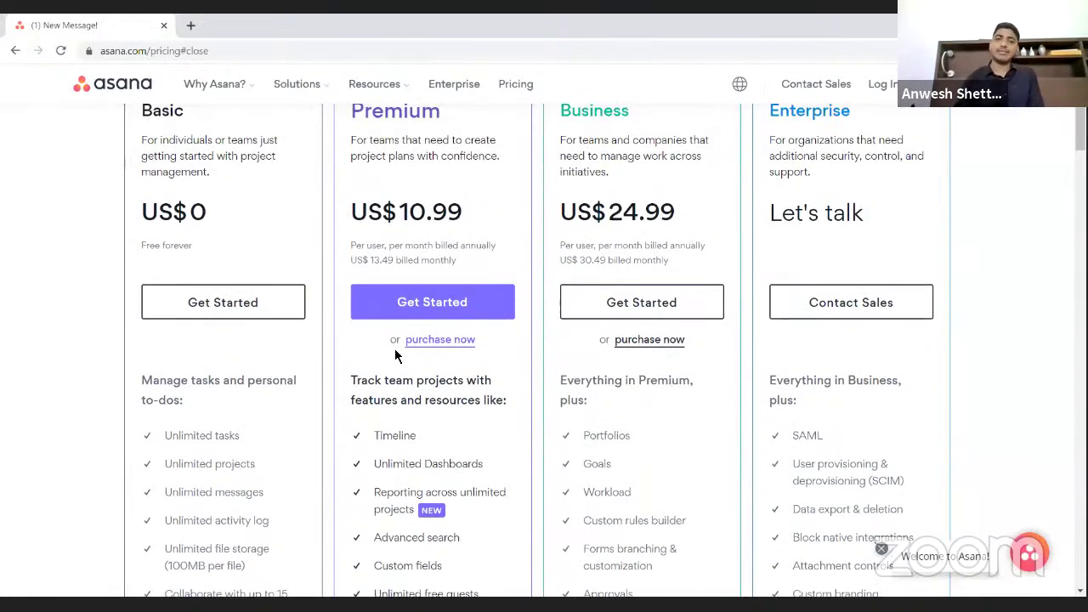
scroll(395, 355, down, 1)
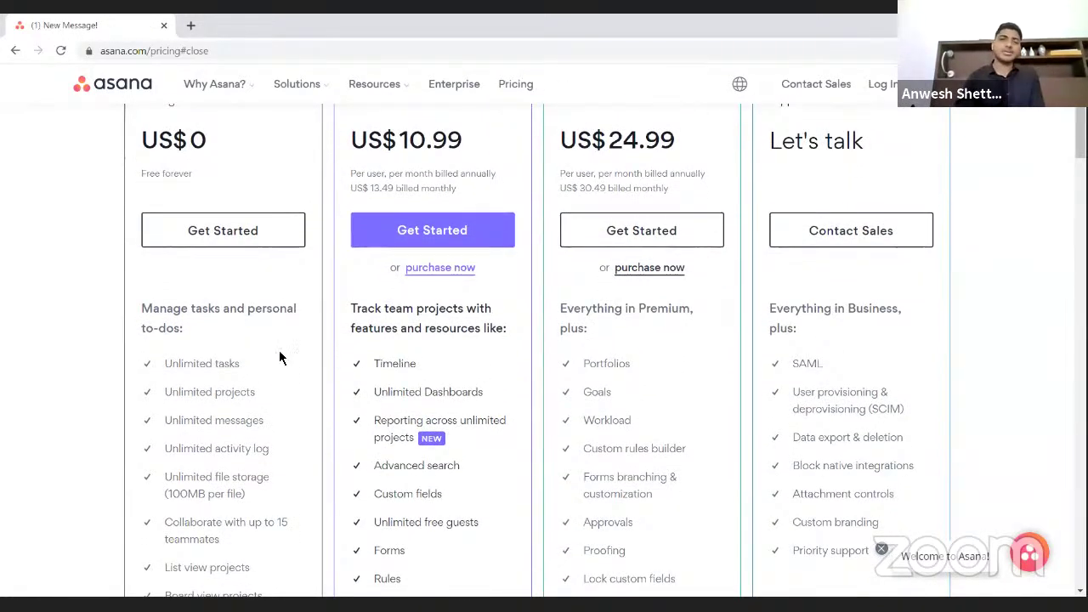
scroll(281, 357, down, 2)
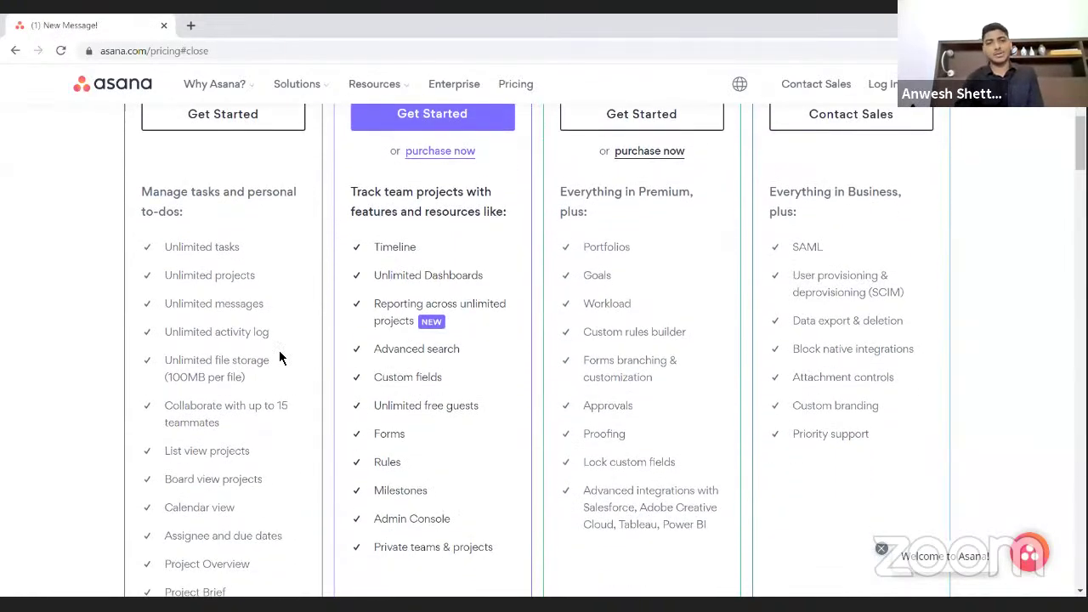
scroll(279, 357, down, 3)
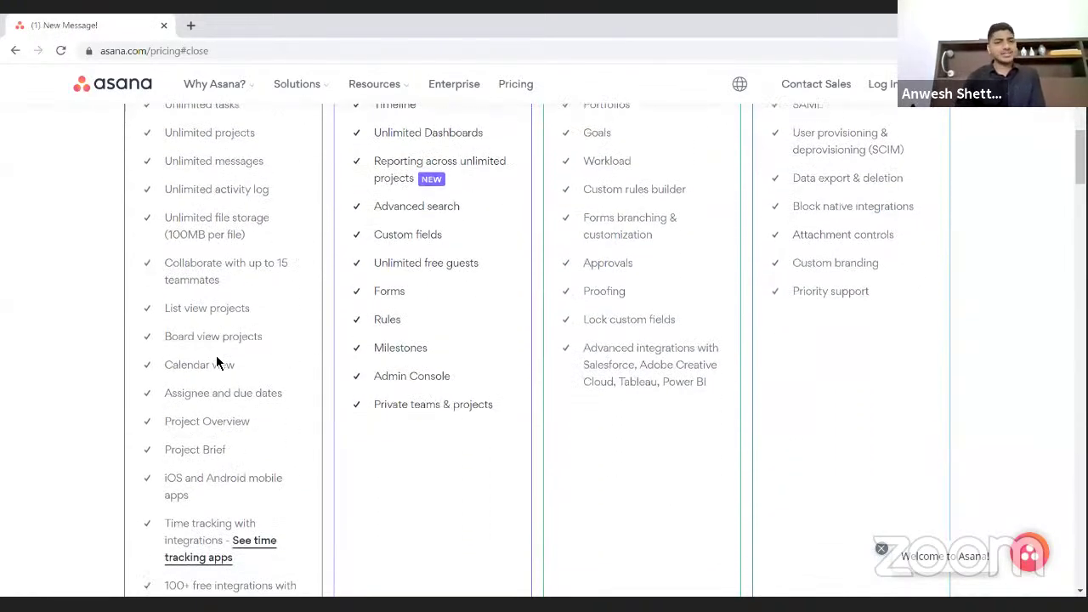
scroll(217, 363, down, 6)
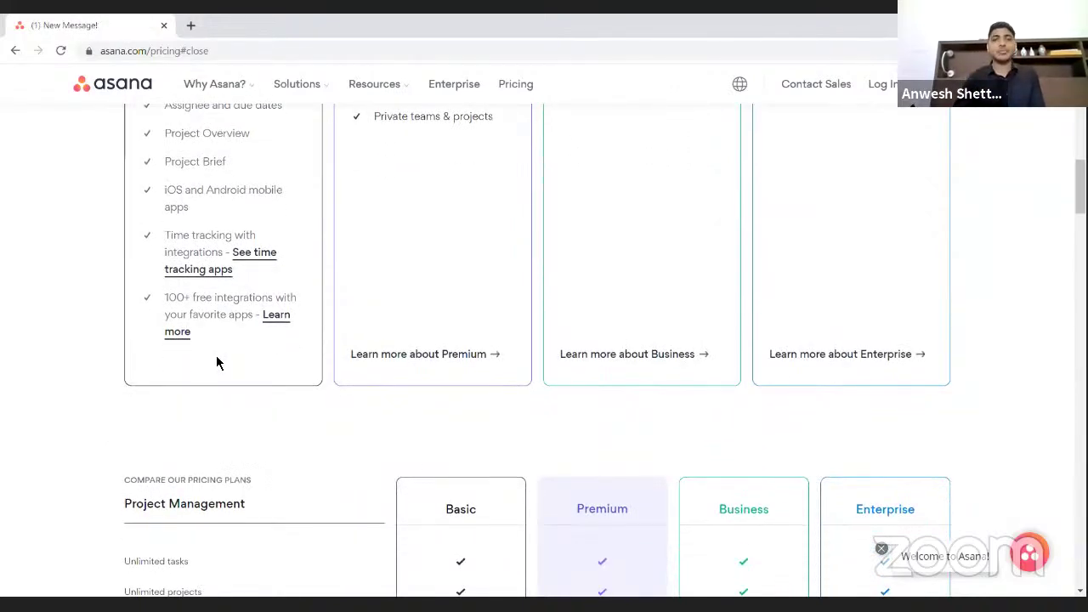
scroll(216, 362, up, 5)
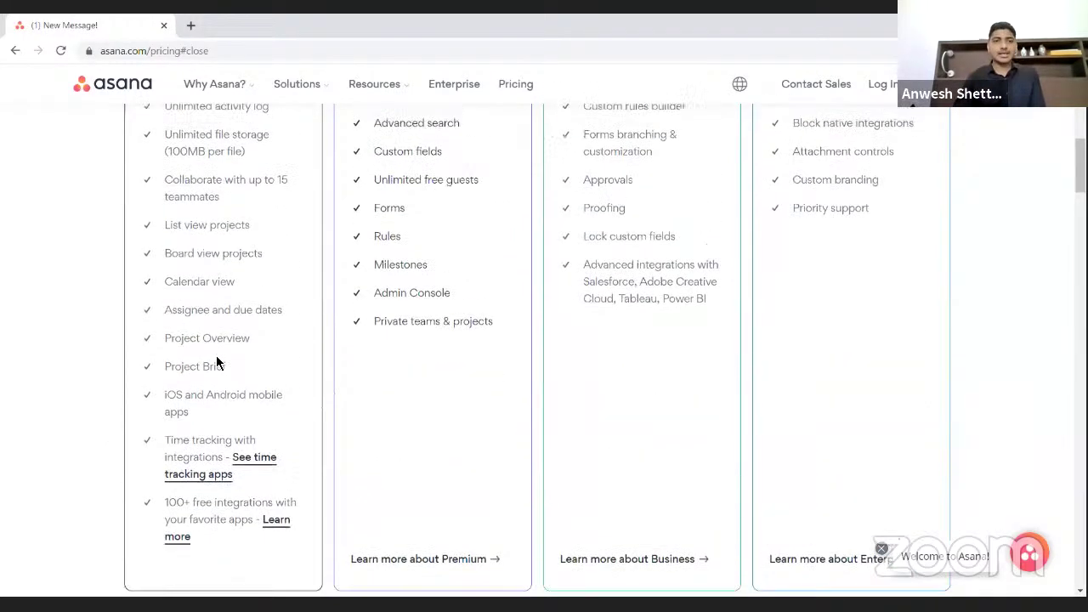
scroll(216, 362, up, 2)
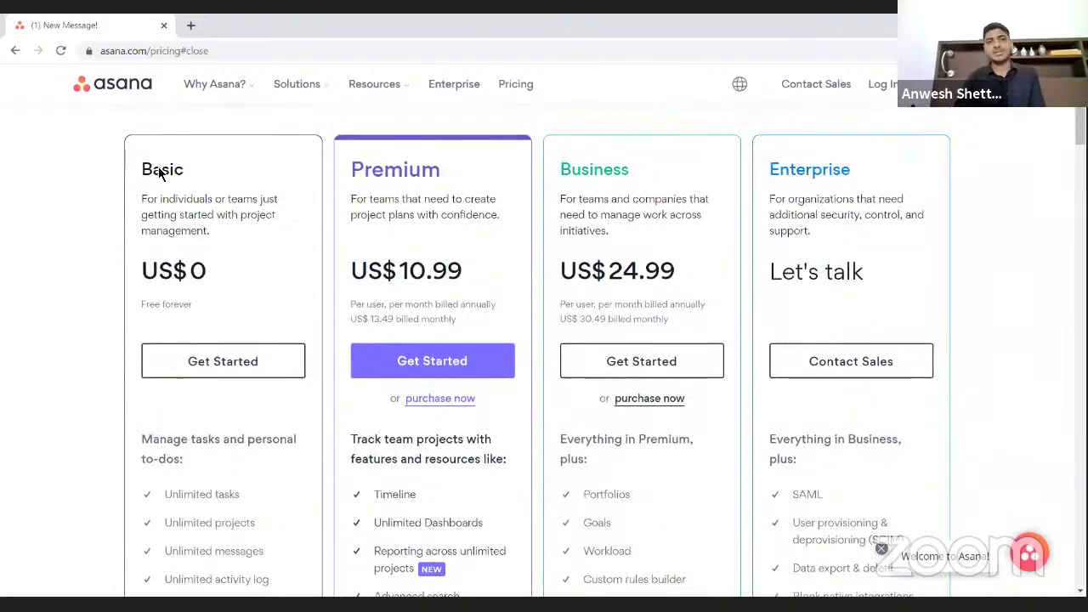
click(236, 369)
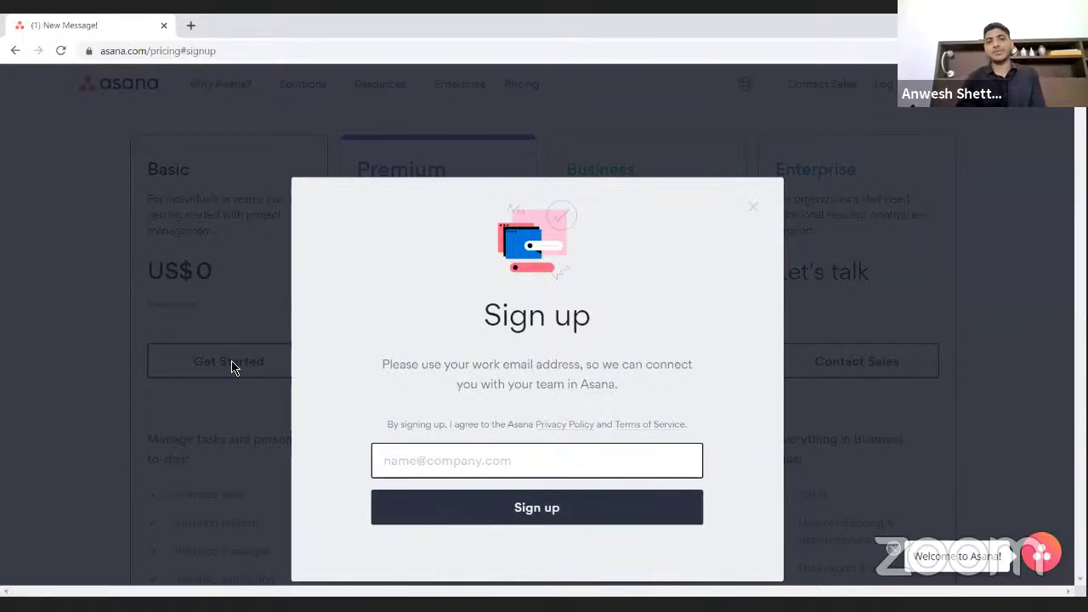
- Sign up for Basic with an email address and choose Continue with Basic over the Premium trial
click(385, 175)
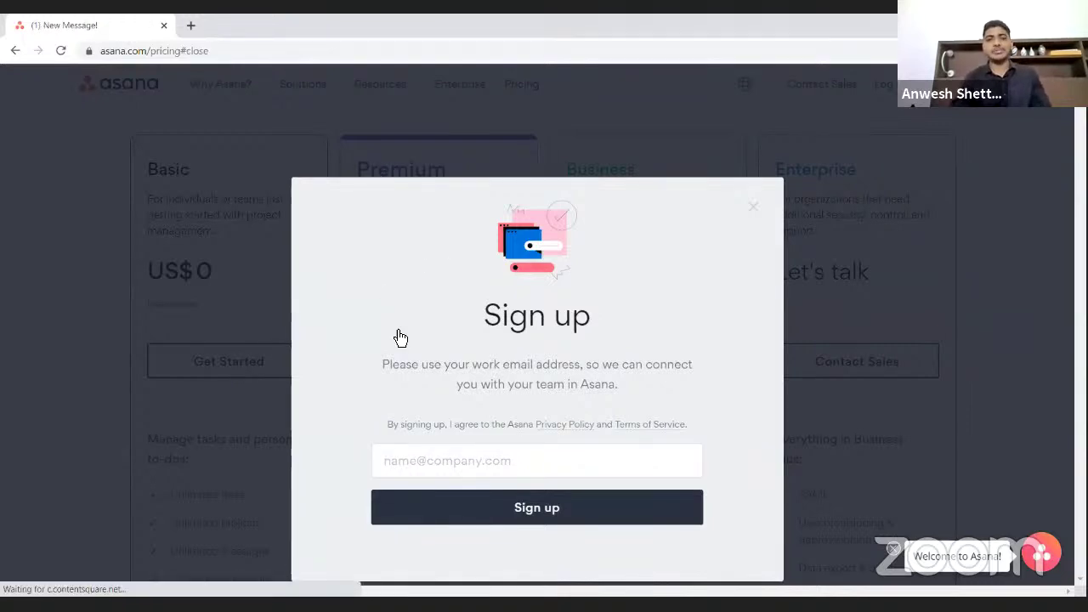
click(274, 365)
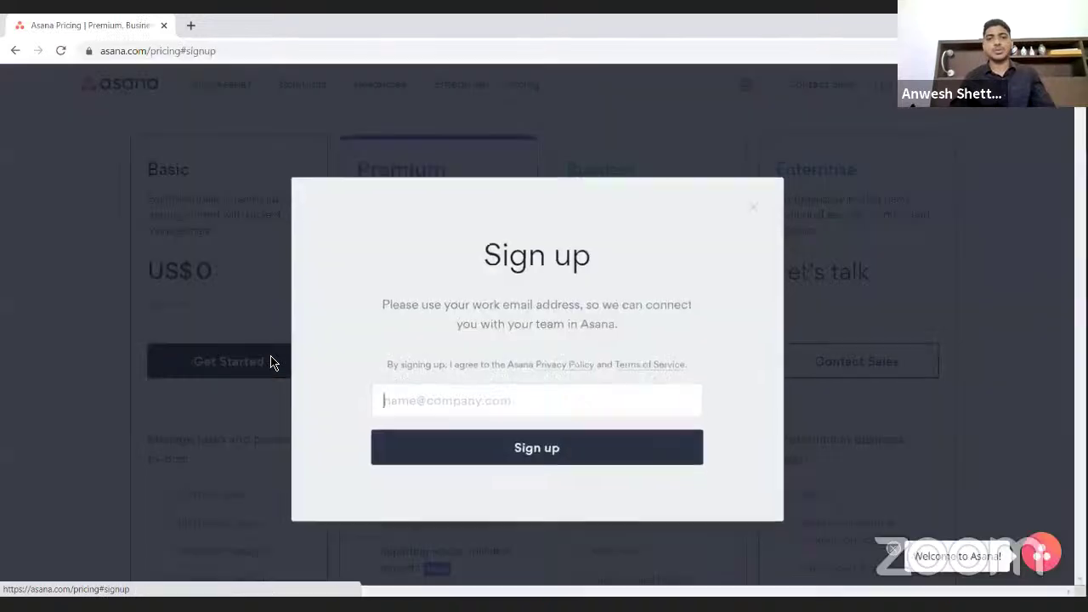
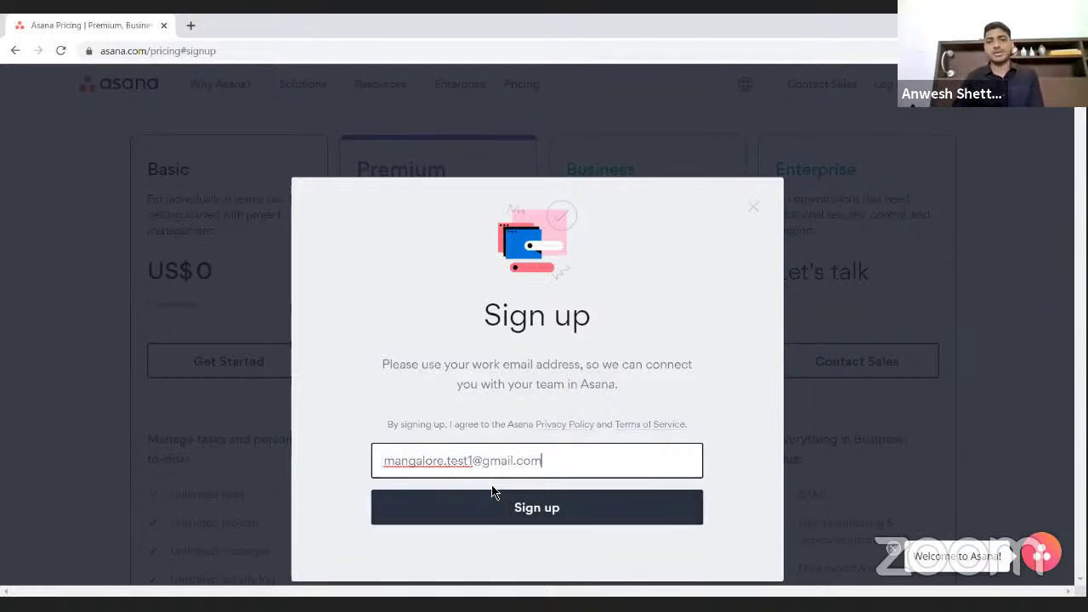
click(516, 510)
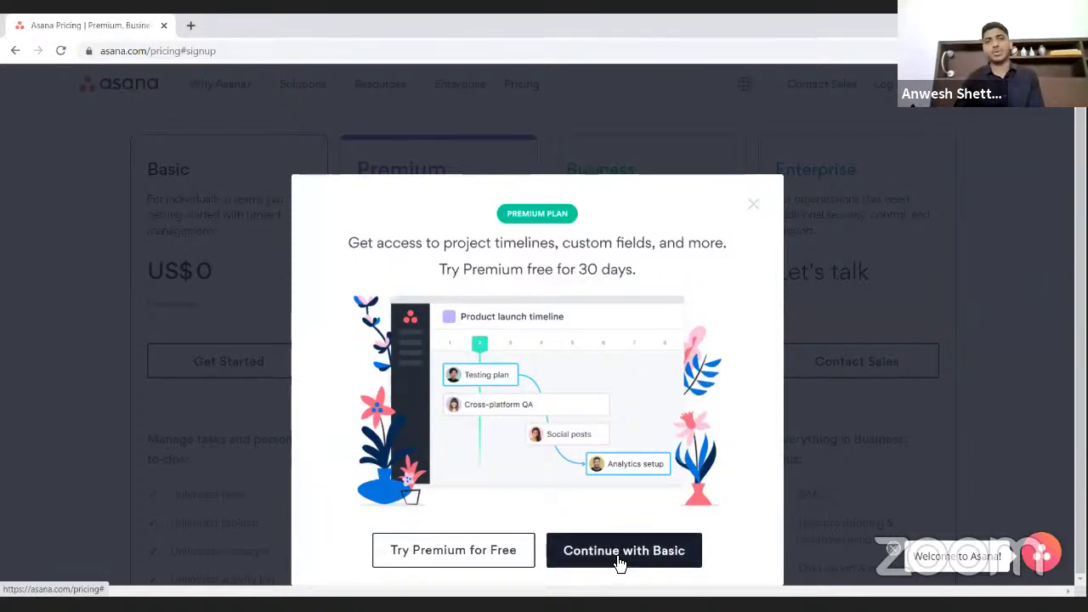
click(618, 563)
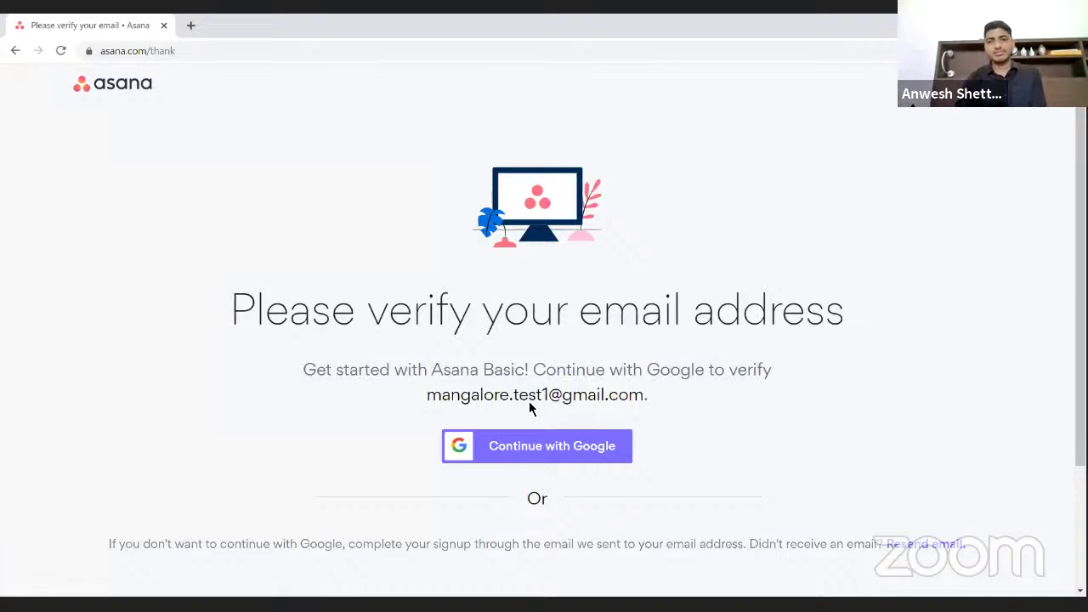
- Verify through Google by signing in with another account's email and password
click(555, 453)
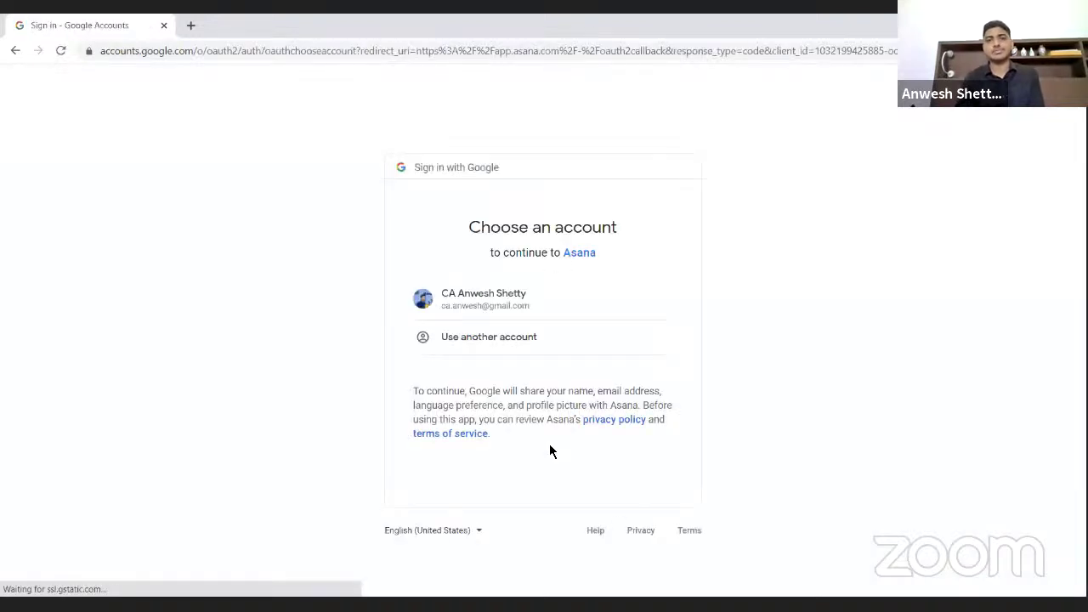
click(504, 348)
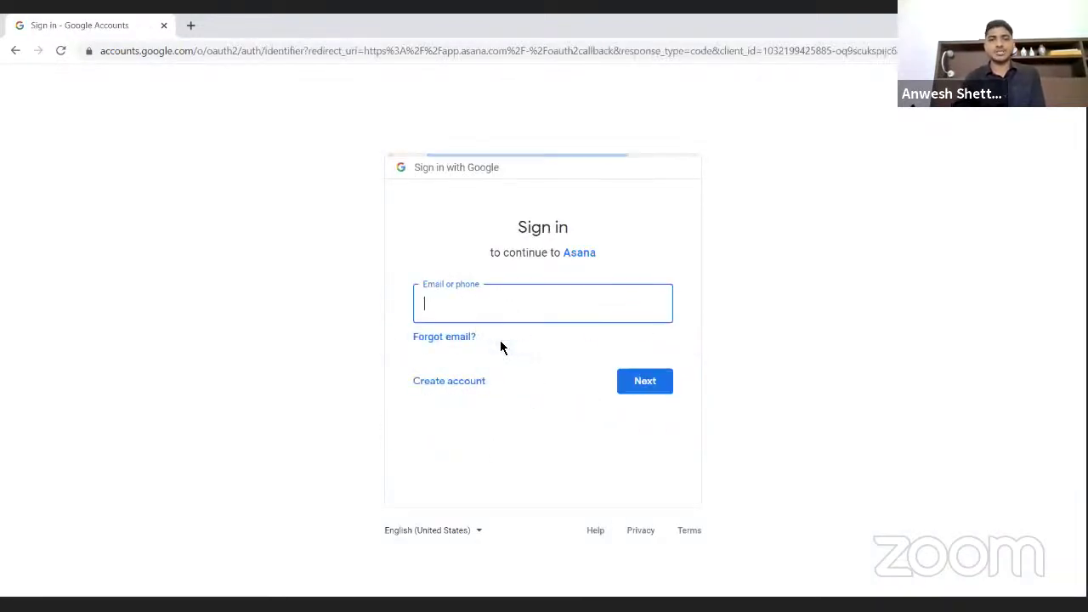
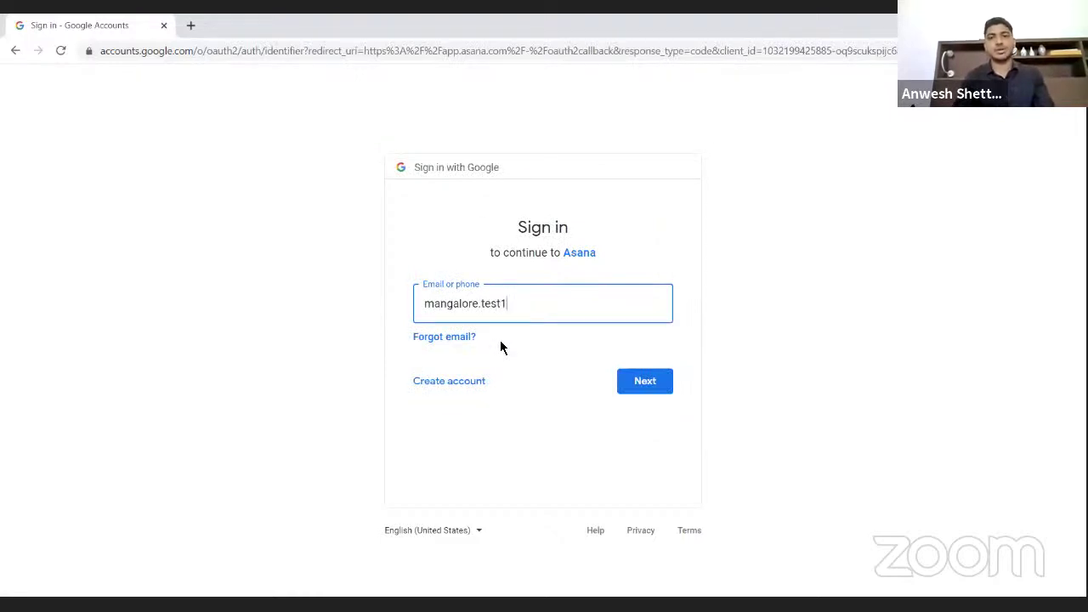
key(Return)
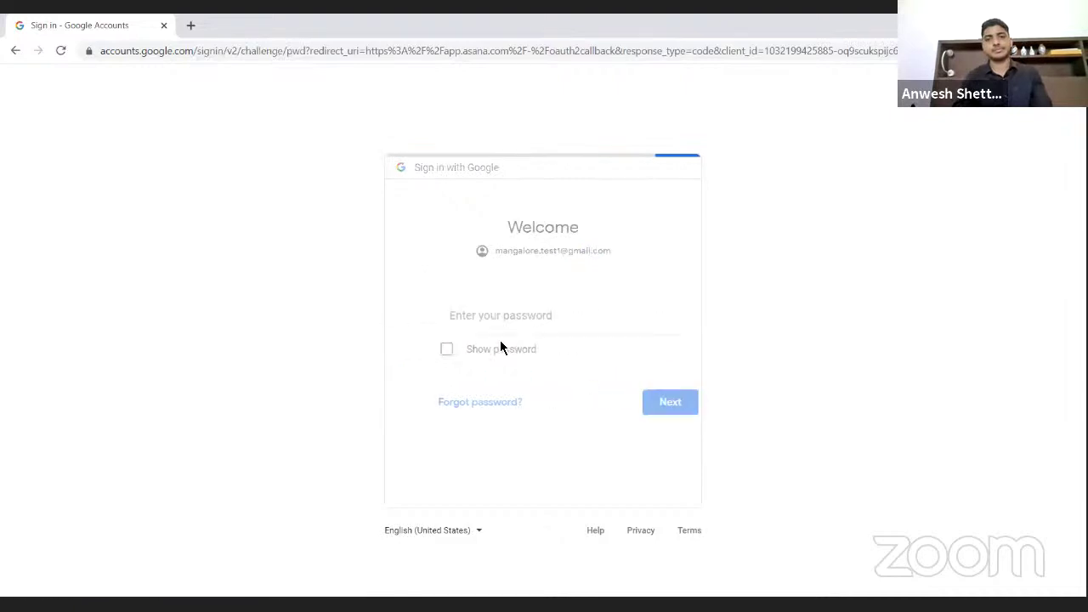
text(••••)
key(Return)
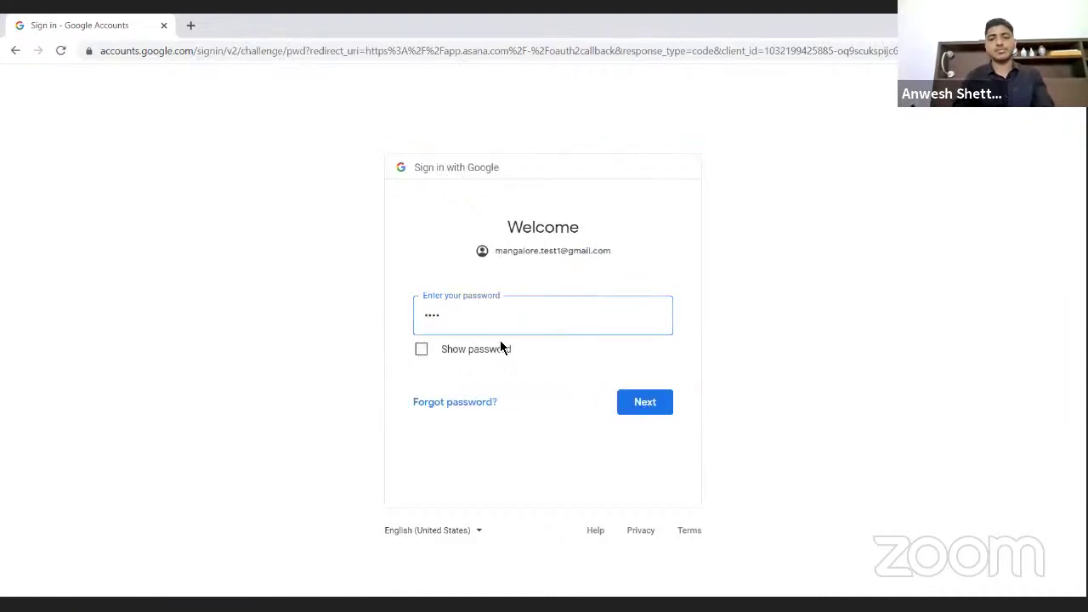
click(450, 319)
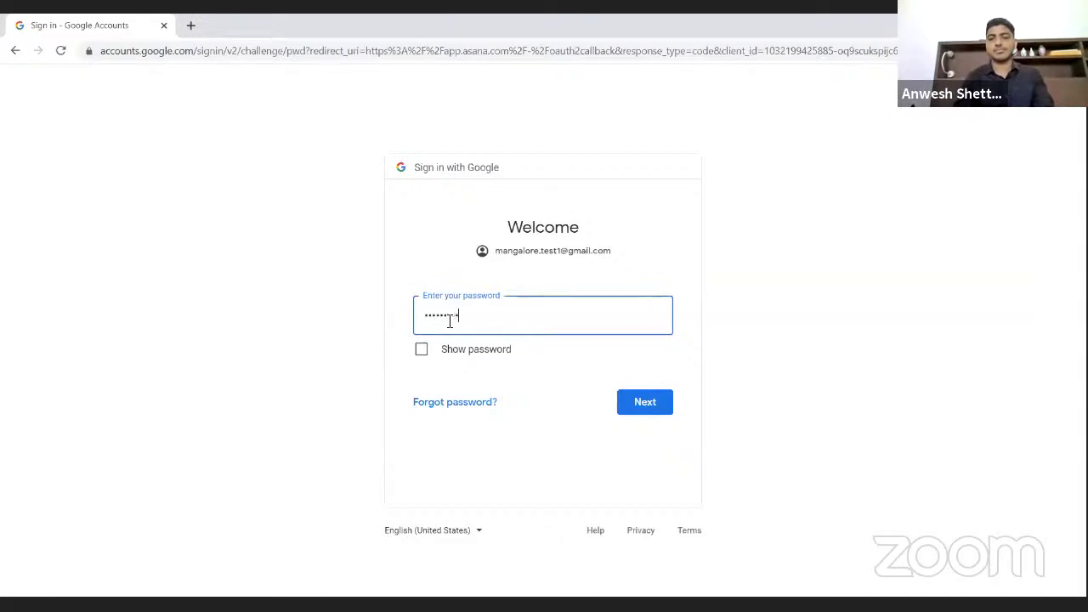
click(663, 406)
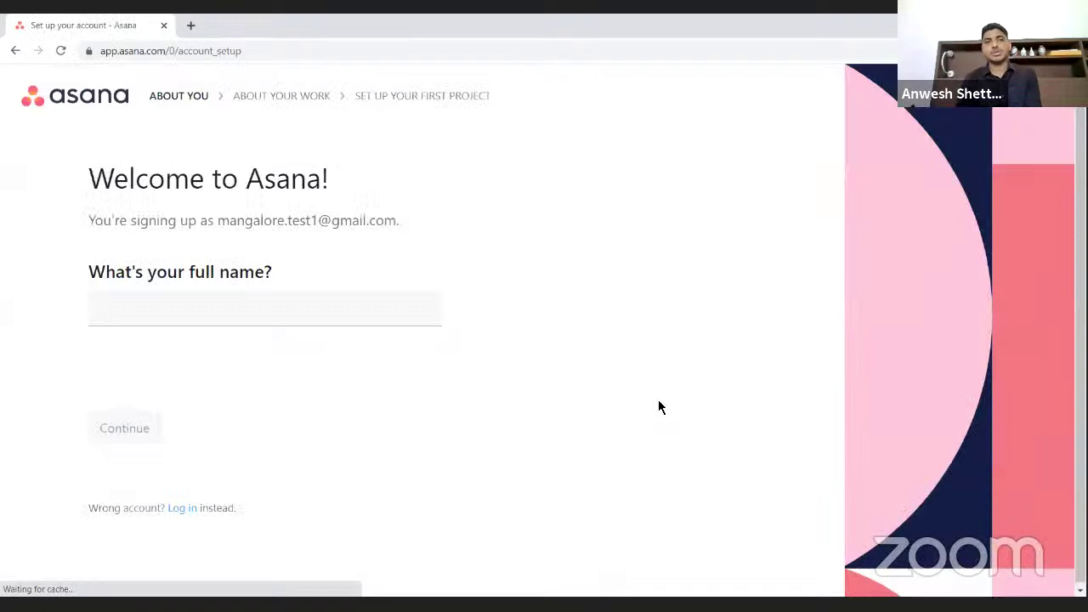
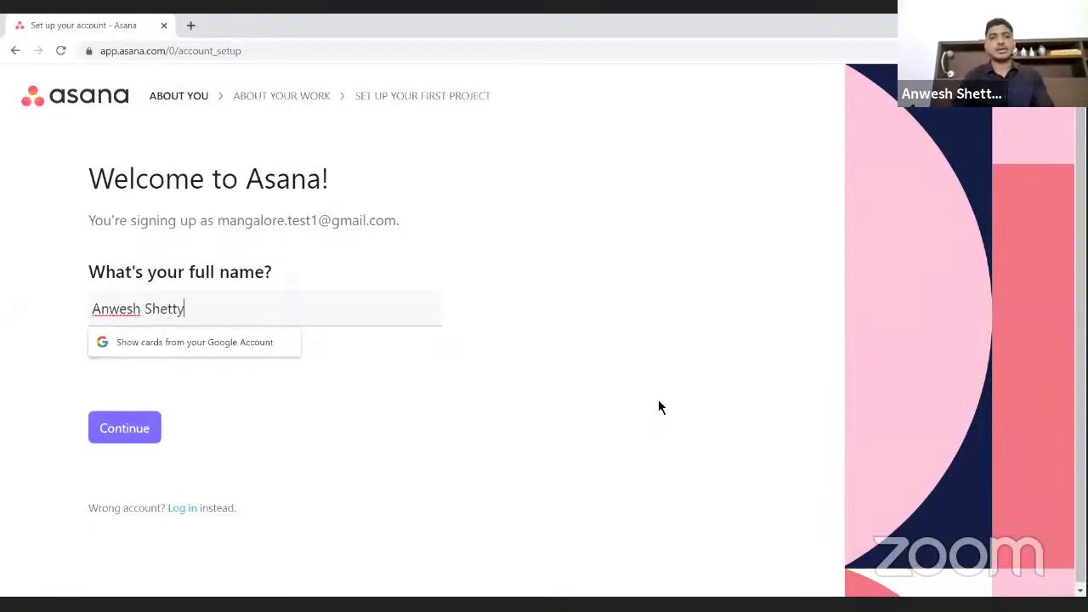
- Enter the user's full name on the welcome page and continue
click(285, 438)
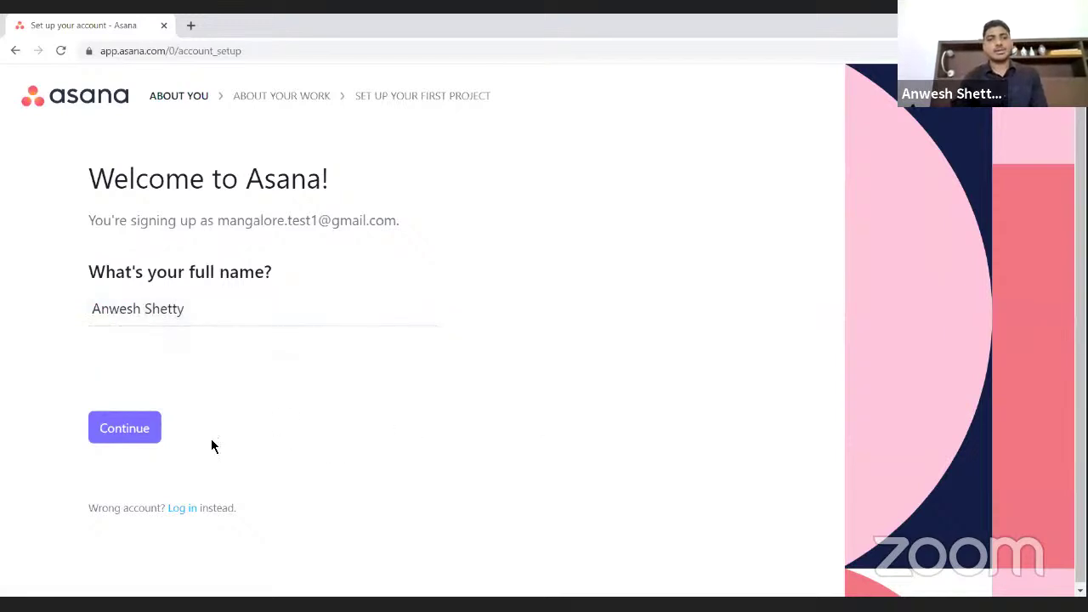
click(145, 433)
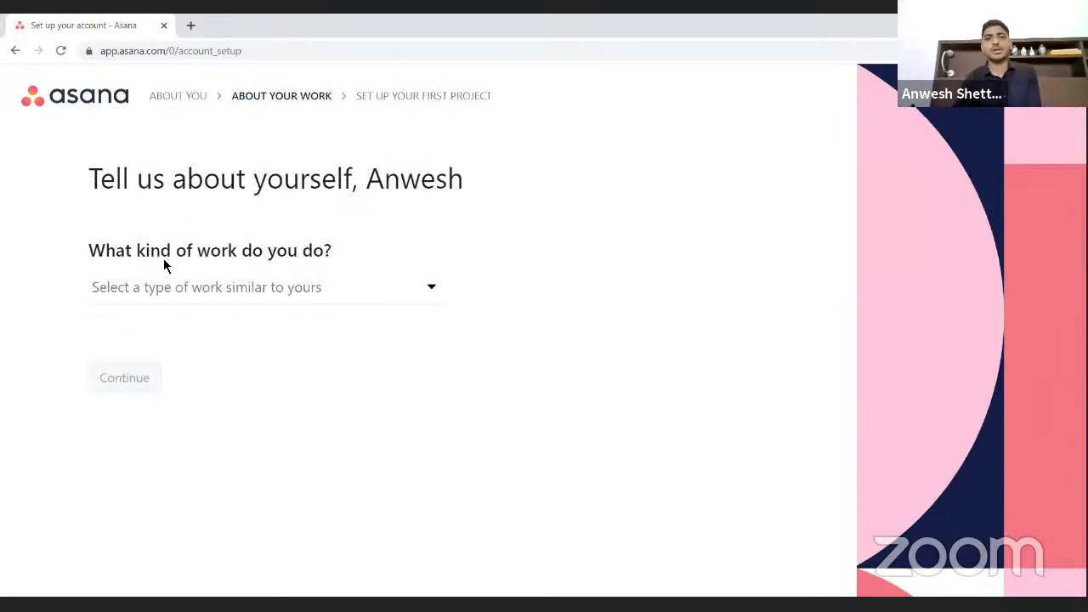
- Choose Operations as the kind of work and answer 'I'm not sure yet' for the main objective
click(430, 296)
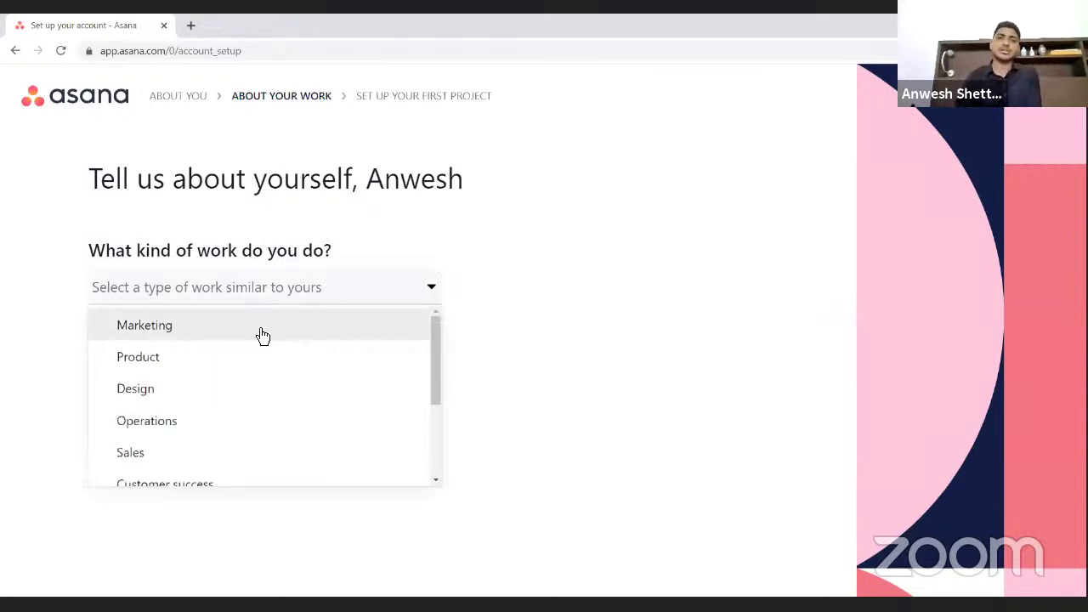
click(172, 429)
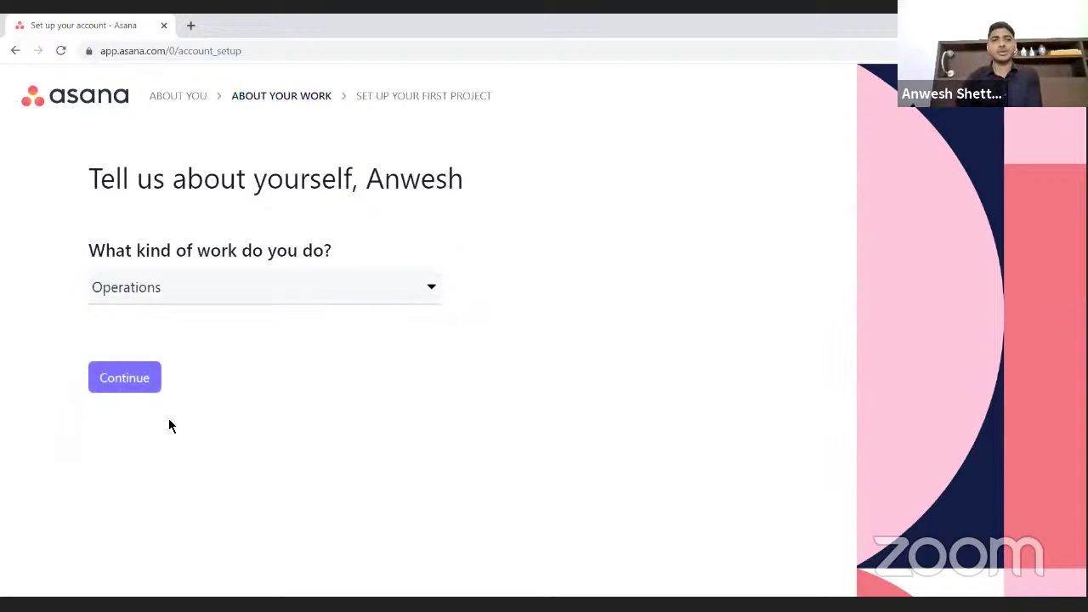
click(133, 386)
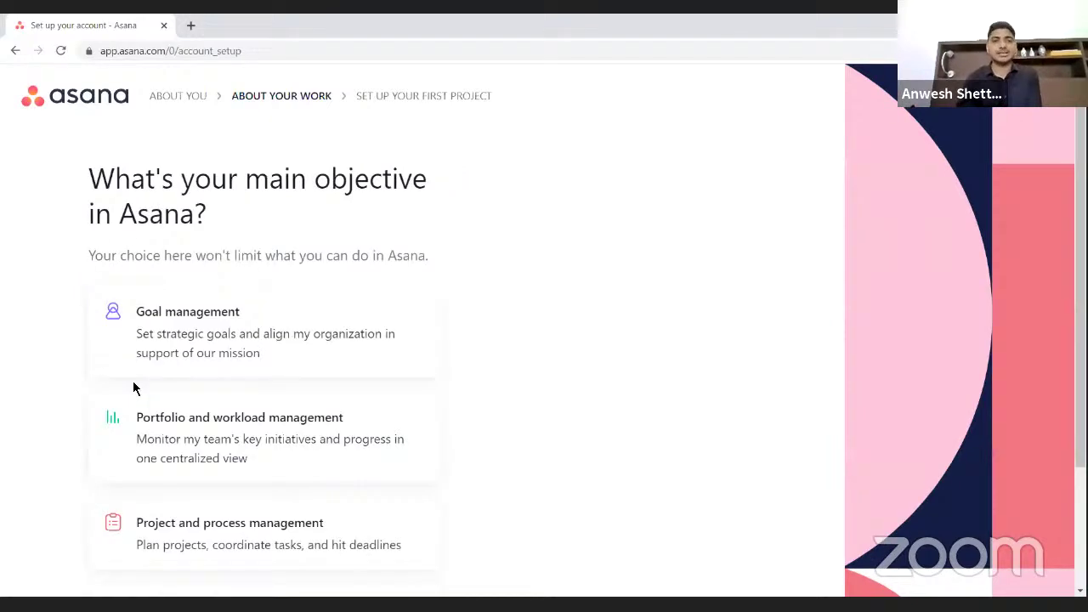
scroll(134, 387, down, 2)
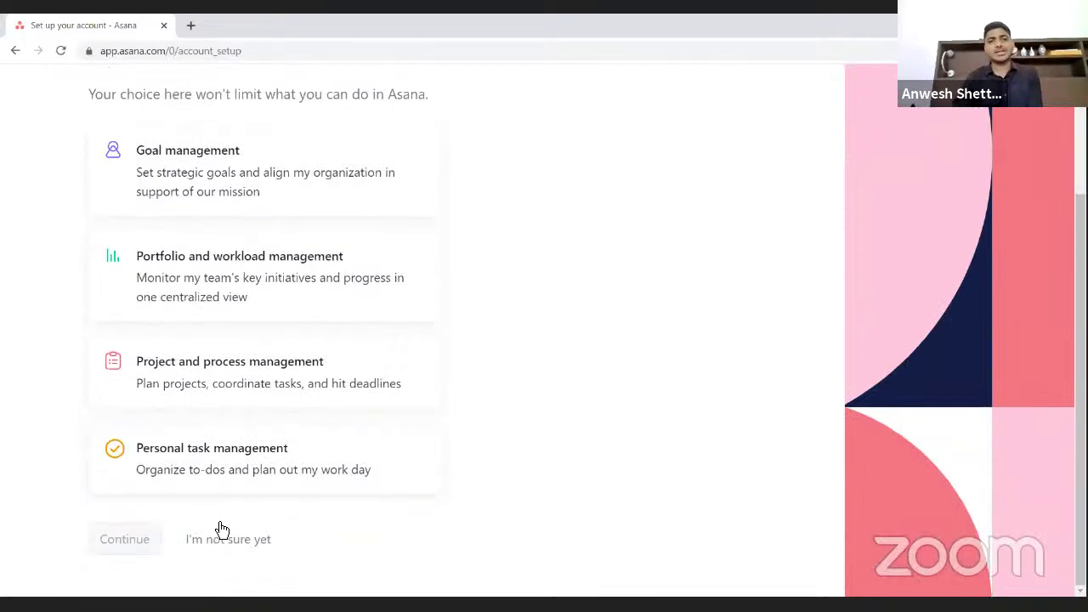
click(225, 550)
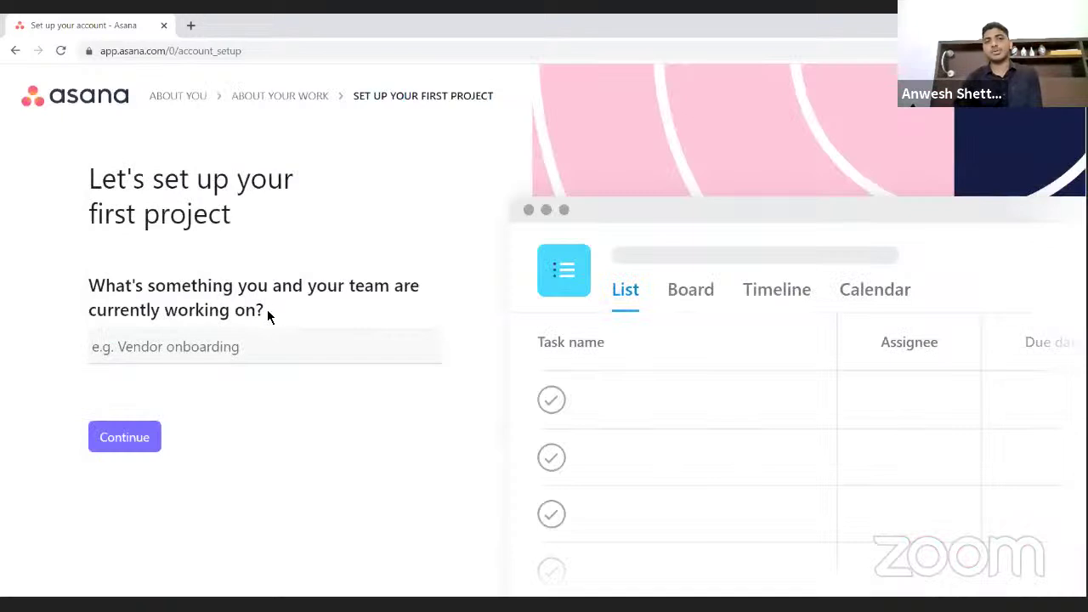
- Name the first project 'CA Office' and keep the suggested tasks
text(C)
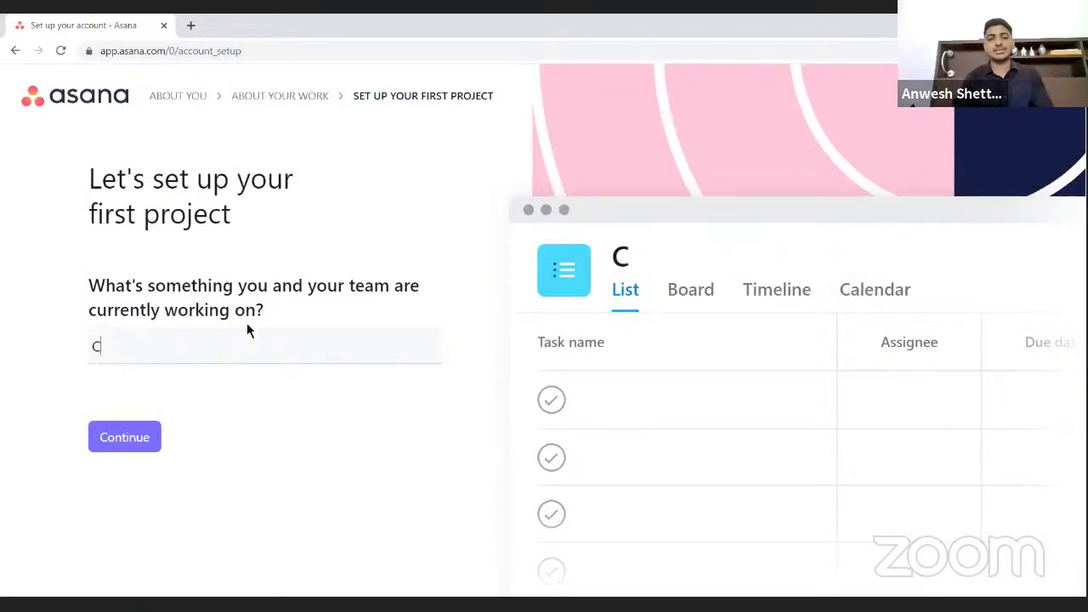
text(A Office)
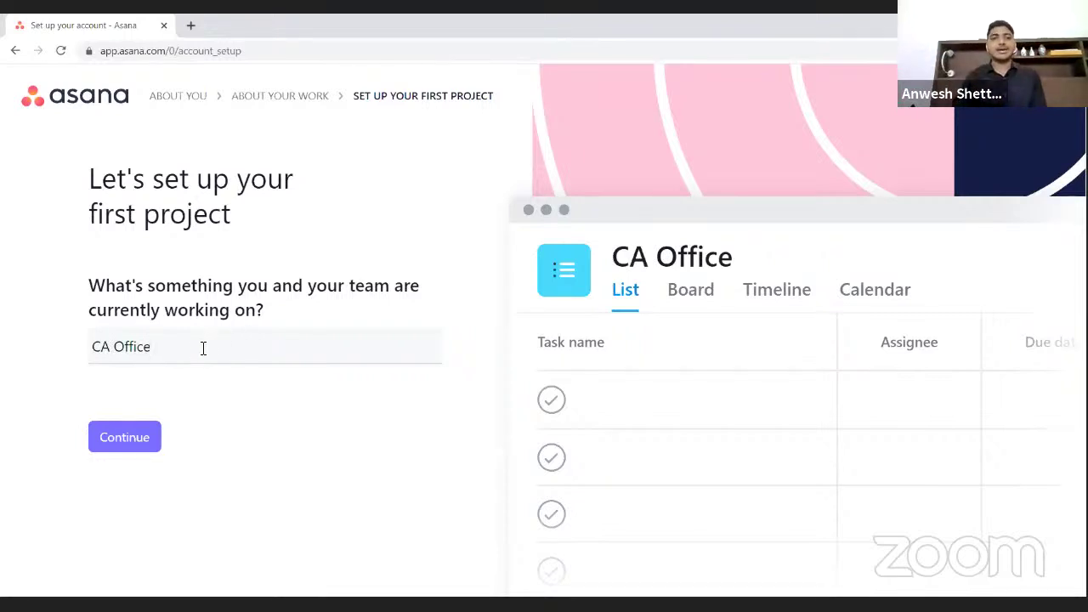
click(145, 439)
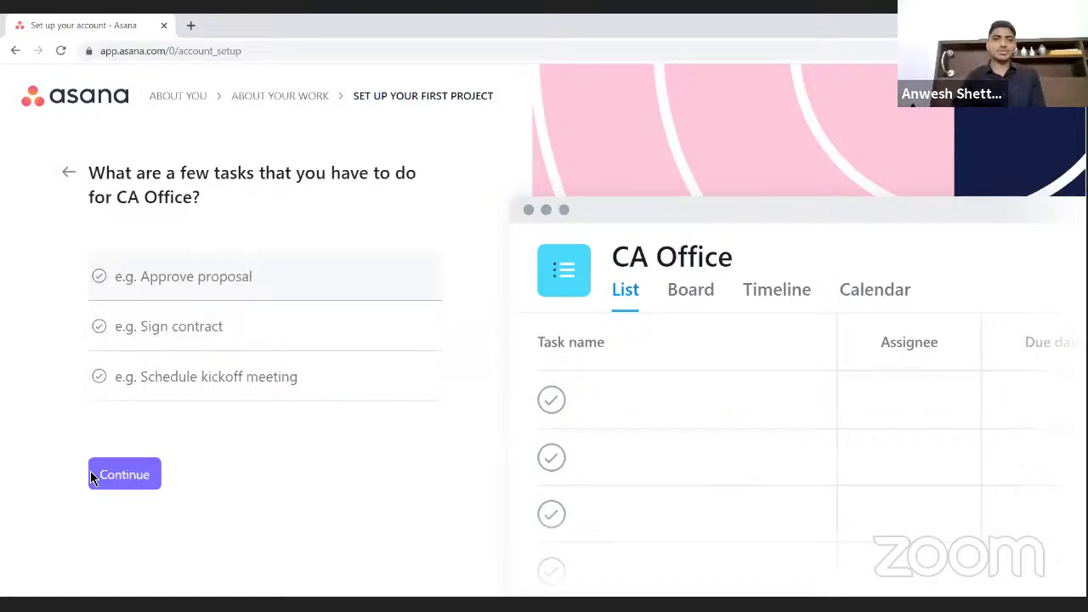
click(124, 491)
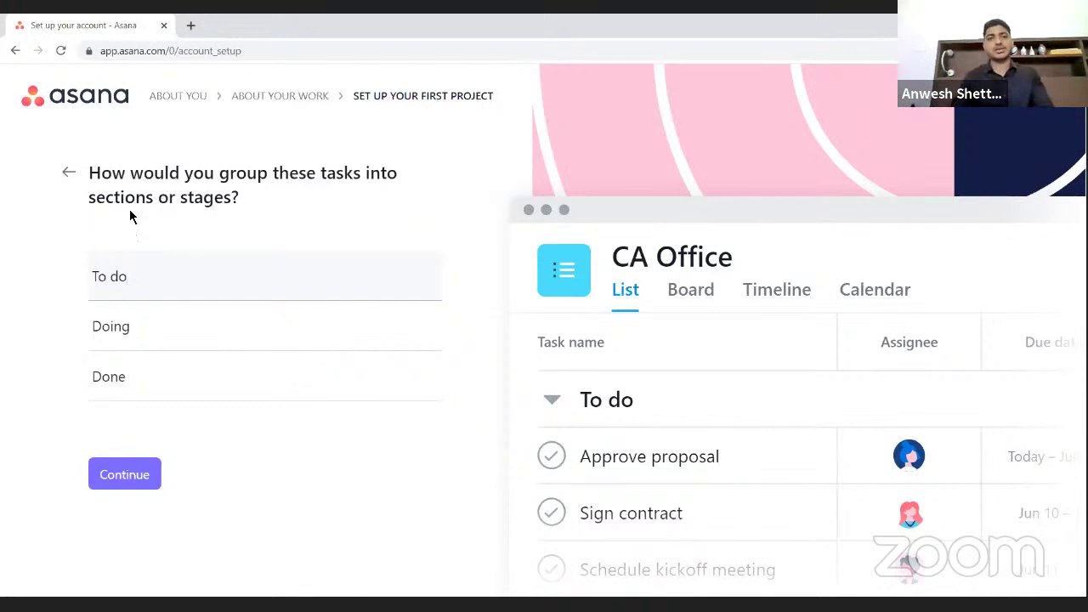
- Rename the Doing section to 'In Progress' and Done to 'Hold', then continue
click(136, 333)
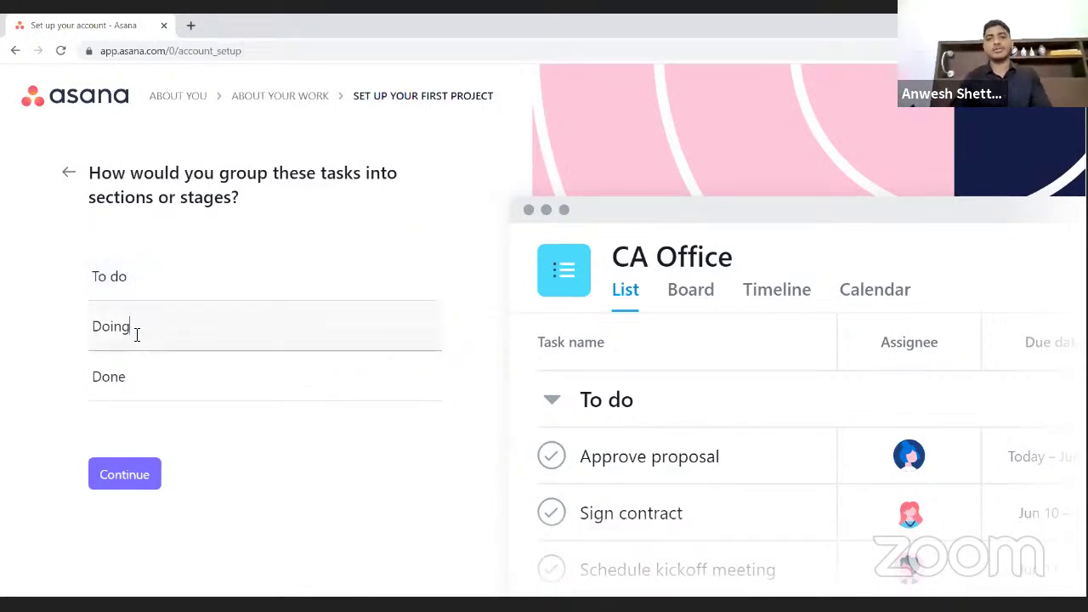
key(BackSpace)
key(BackSpace)
key(BackSpace)
key(BackSpace)
key(BackSpace)
text(In O)
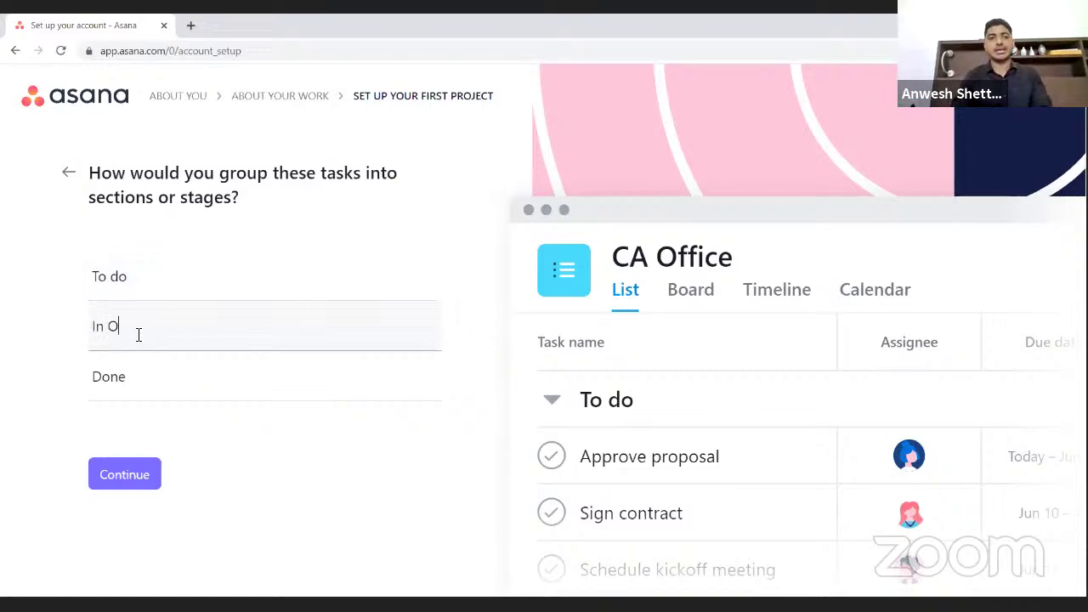
key(BackSpace)
text(Prog)
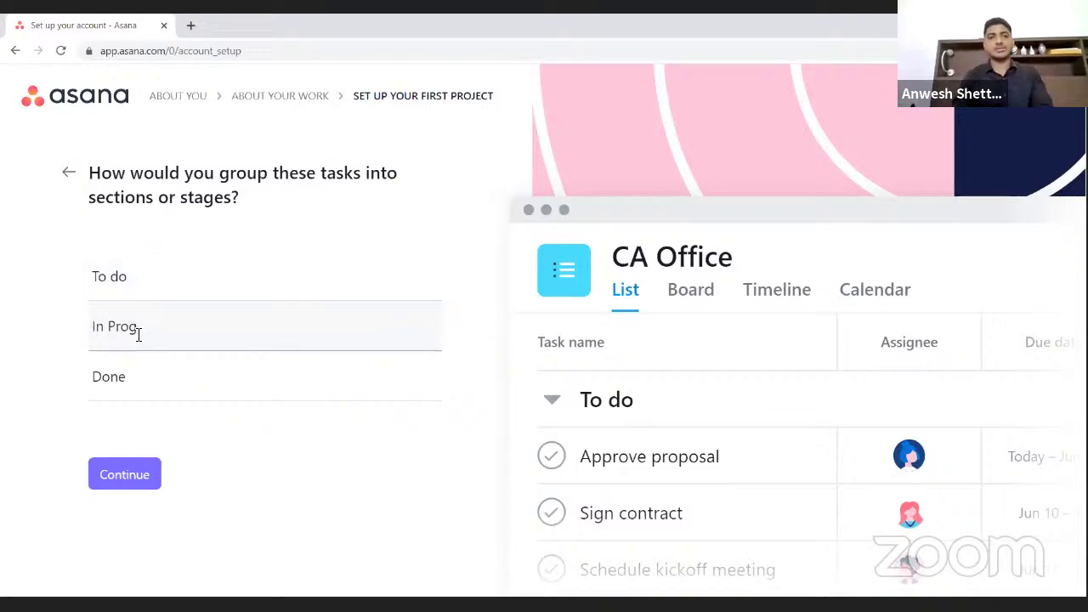
text(ress)
click(142, 381)
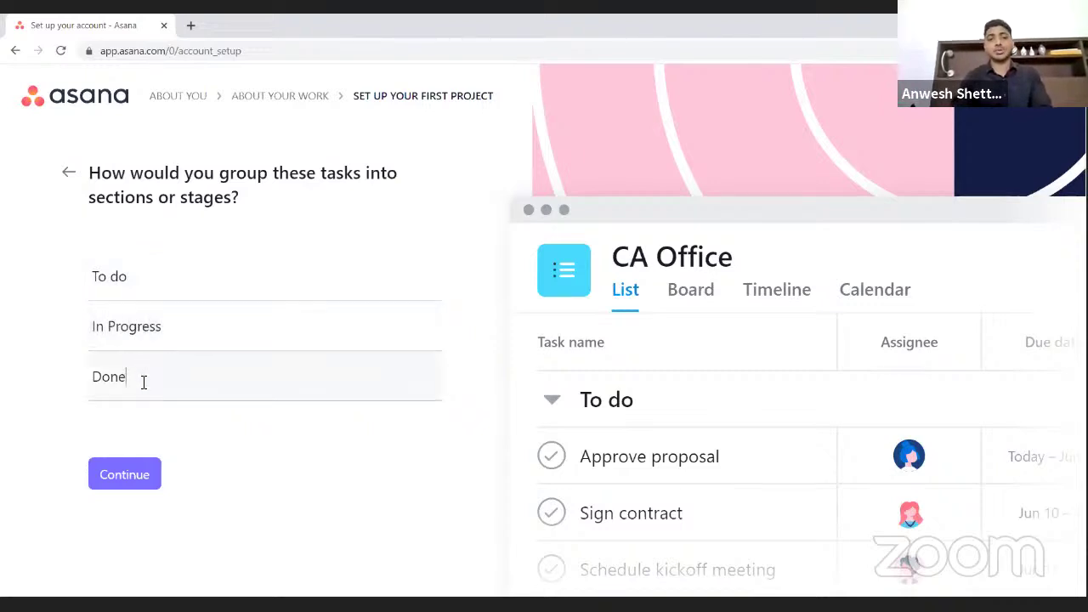
key(BackSpace)
key(BackSpace)
key(BackSpace)
key(BackSpace)
text(Hold)
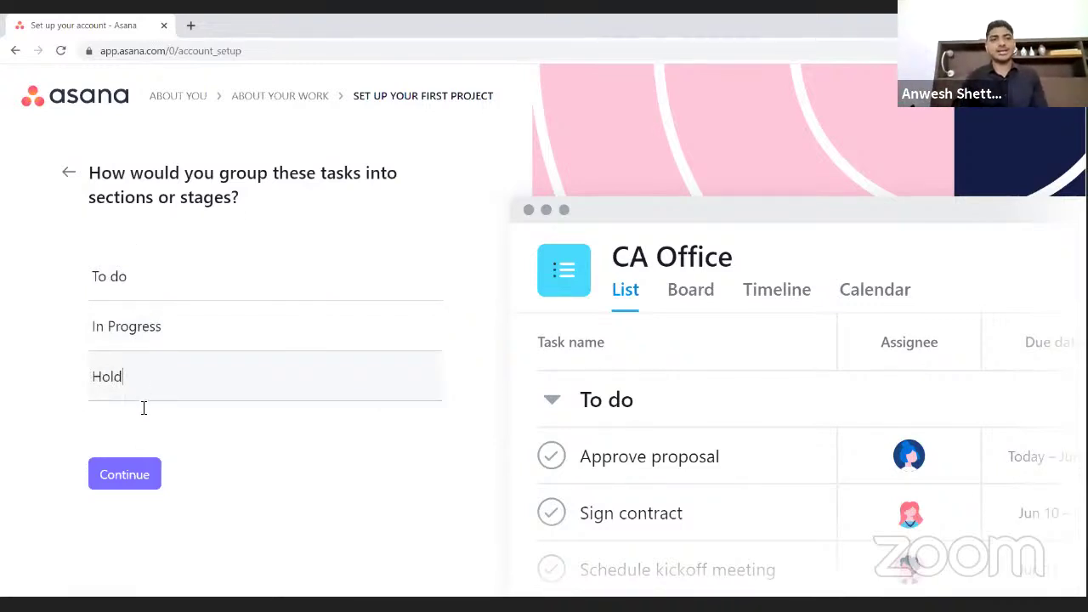
click(125, 479)
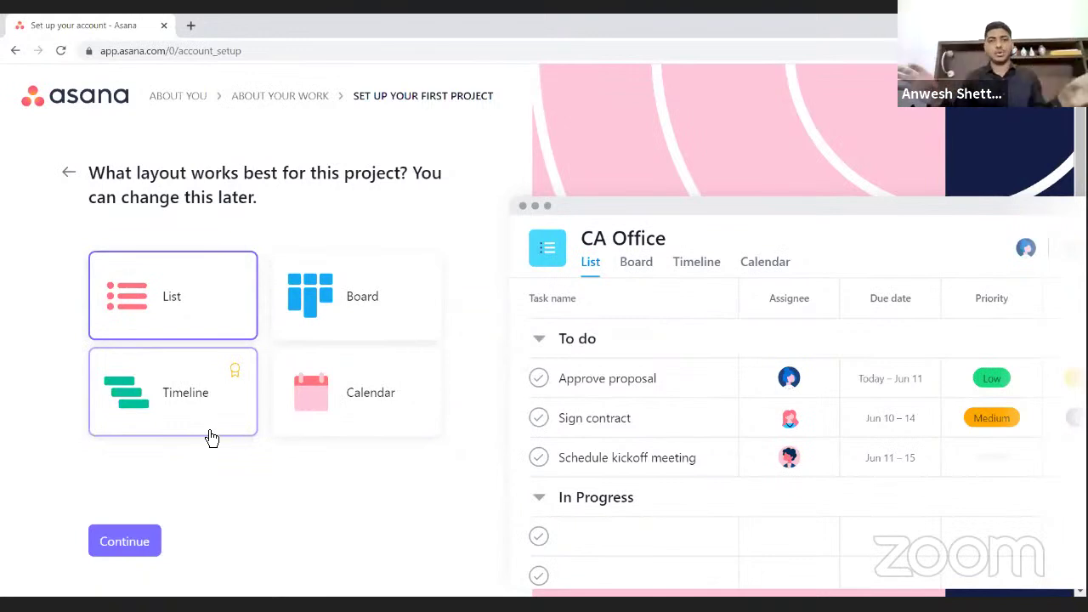
- Pick the Board layout, enter a teammate's email to invite, and go to the project
click(375, 303)
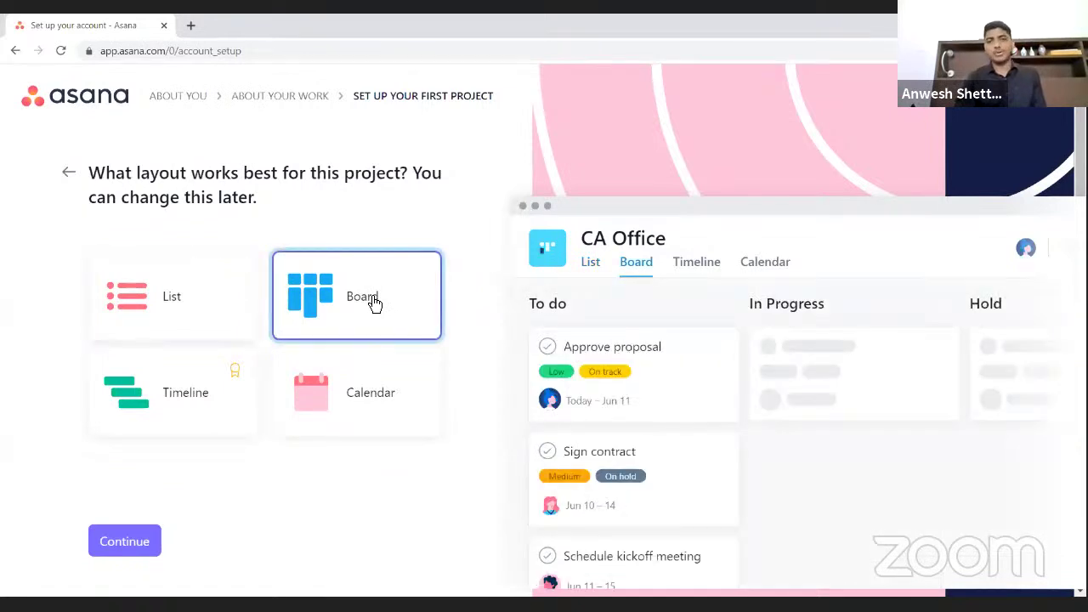
click(120, 560)
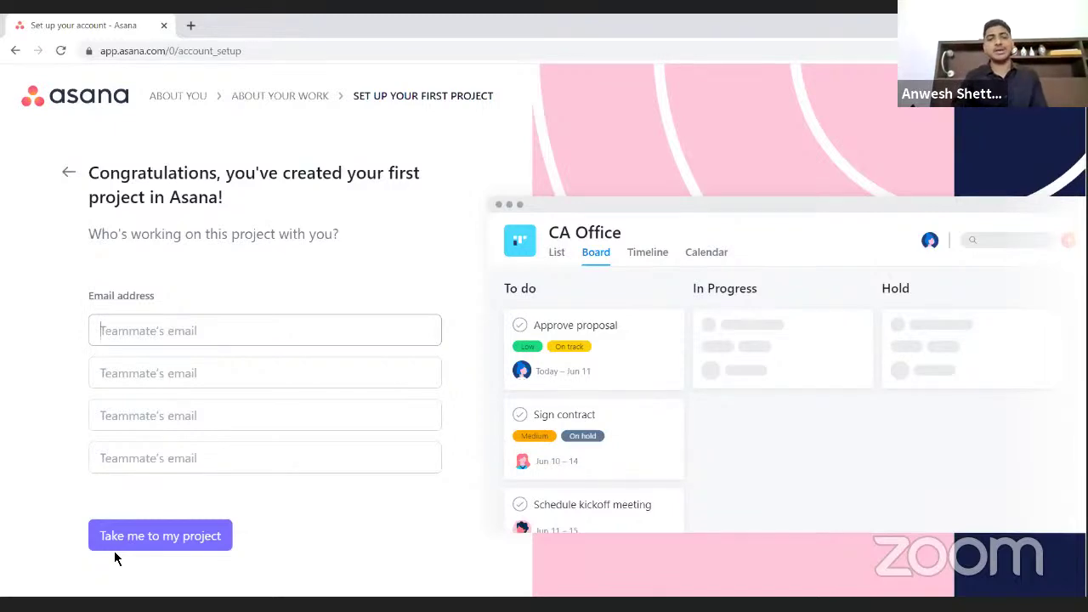
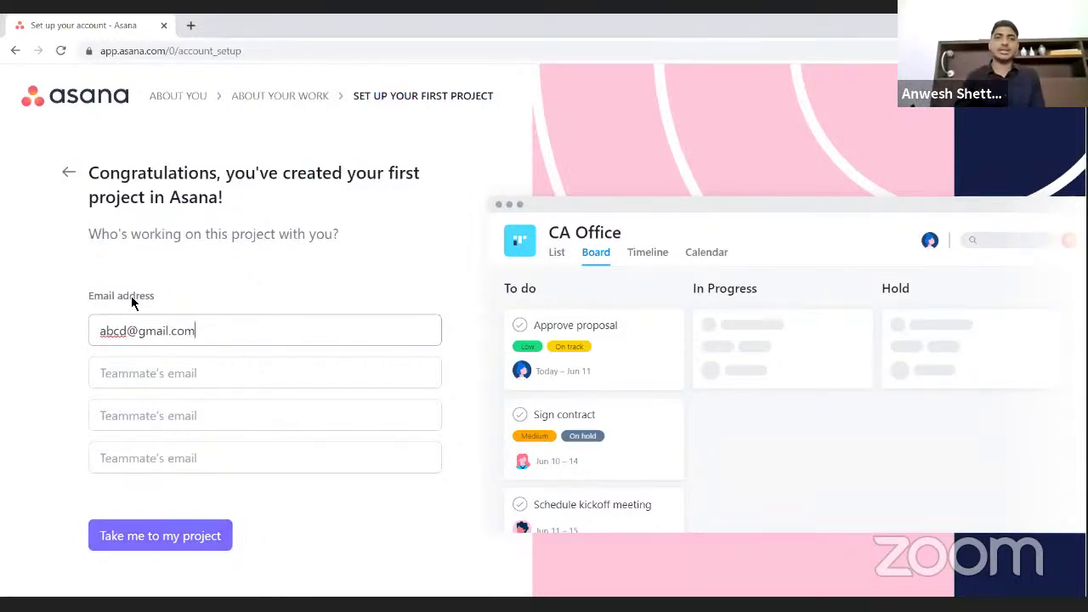
click(154, 543)
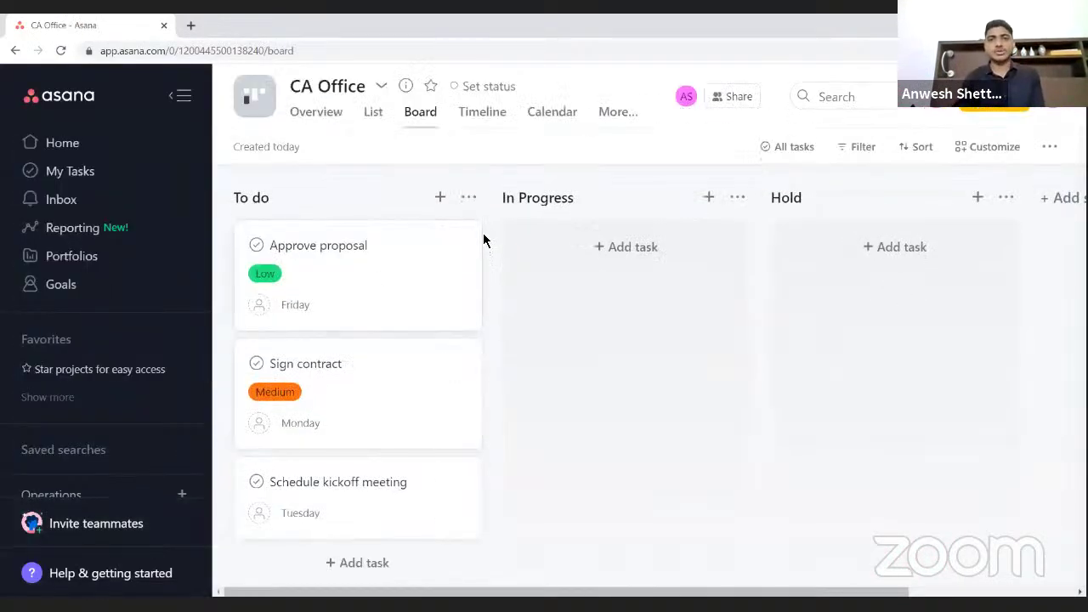
- Delete the Approve proposal, Sign contract and Schedule kickoff meeting task cards
click(459, 245)
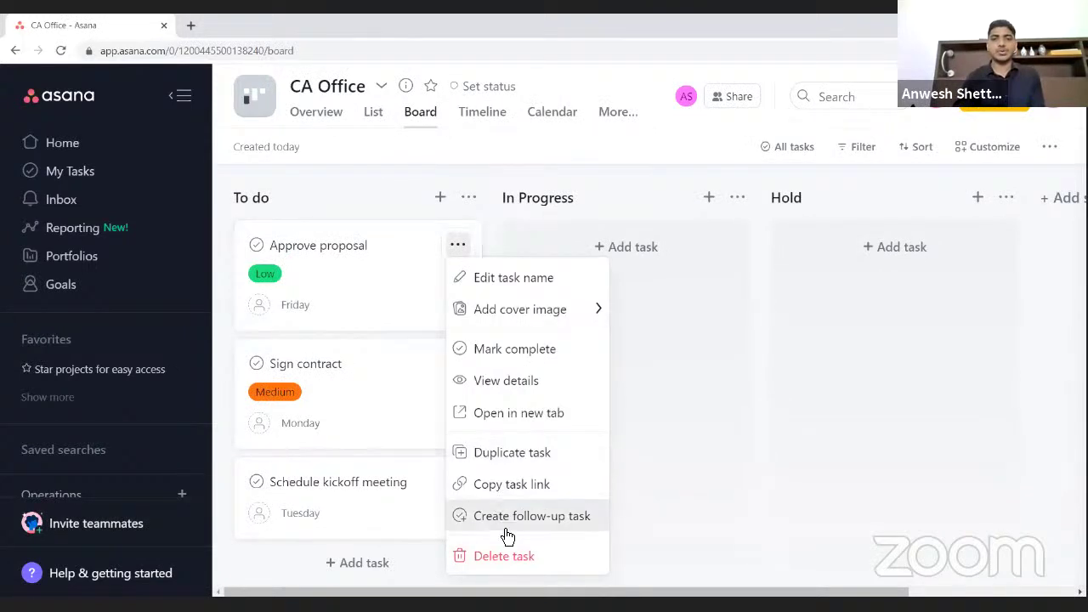
click(505, 556)
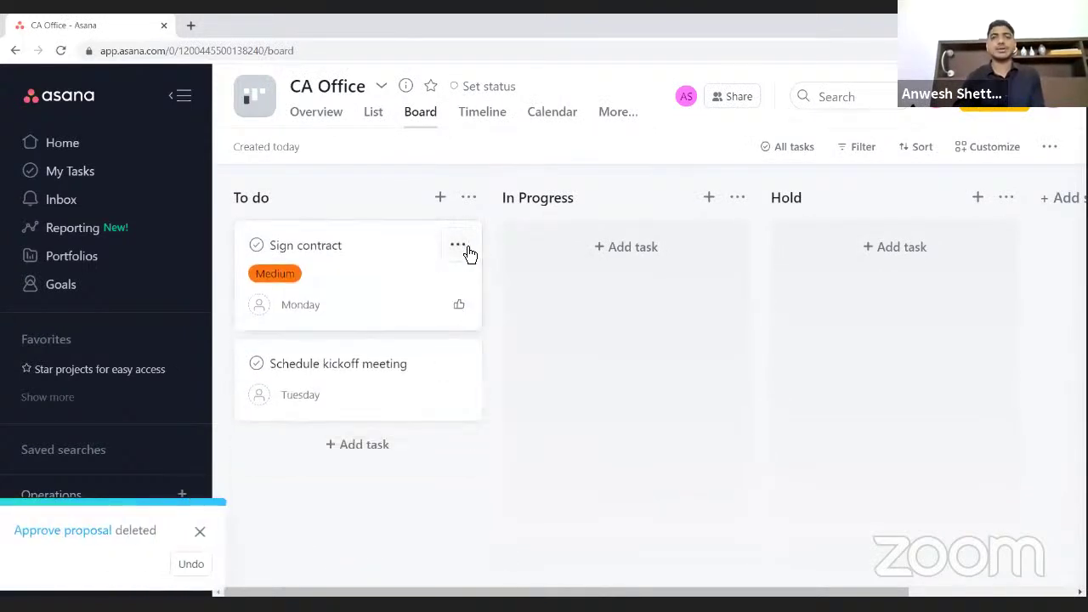
click(459, 246)
click(497, 557)
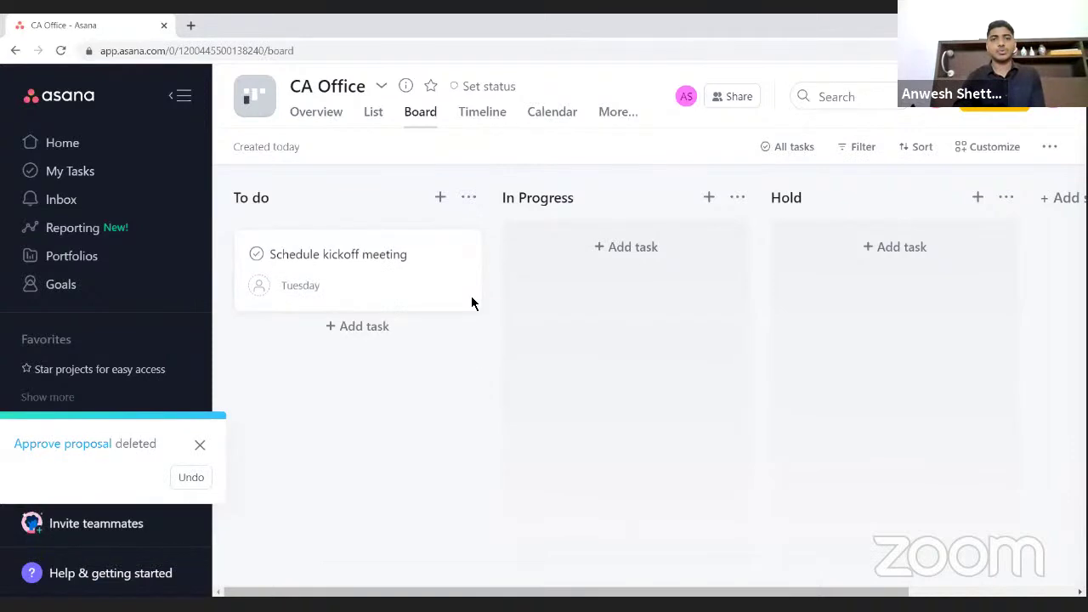
click(457, 244)
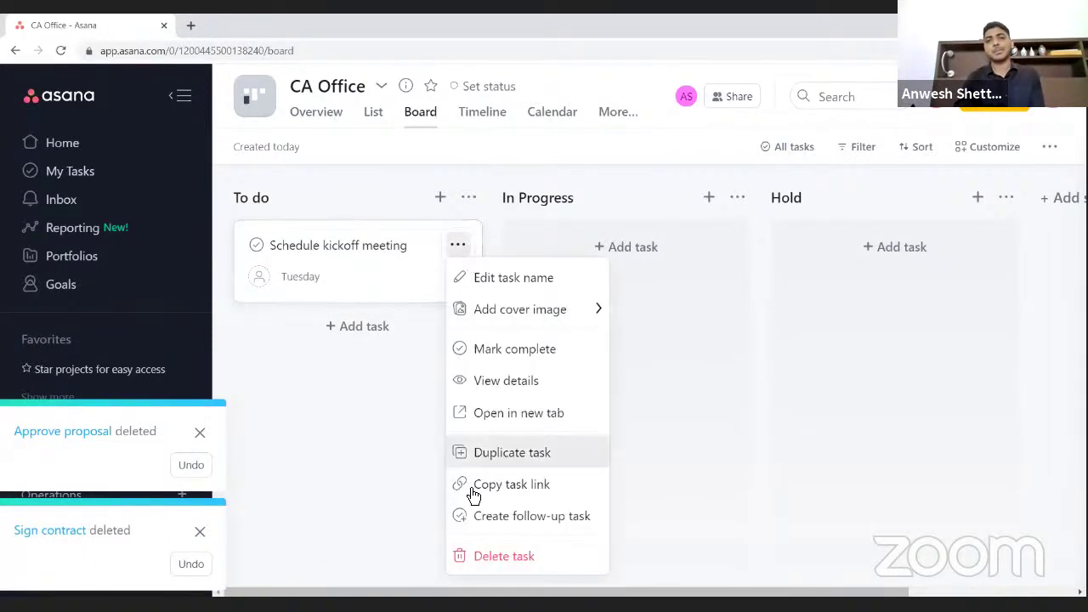
click(505, 558)
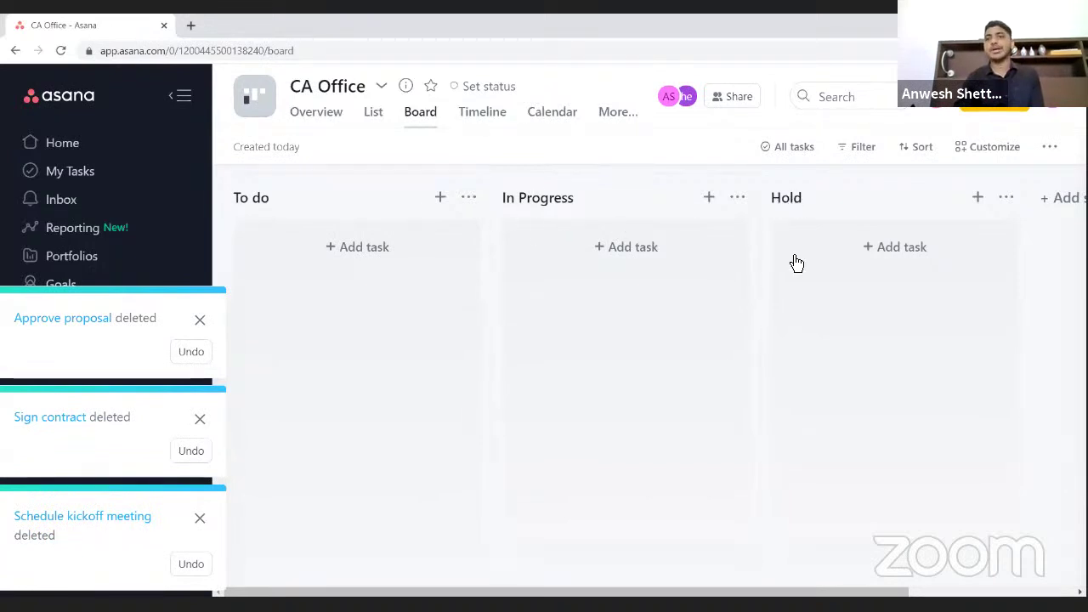
scroll(799, 272, right, 5)
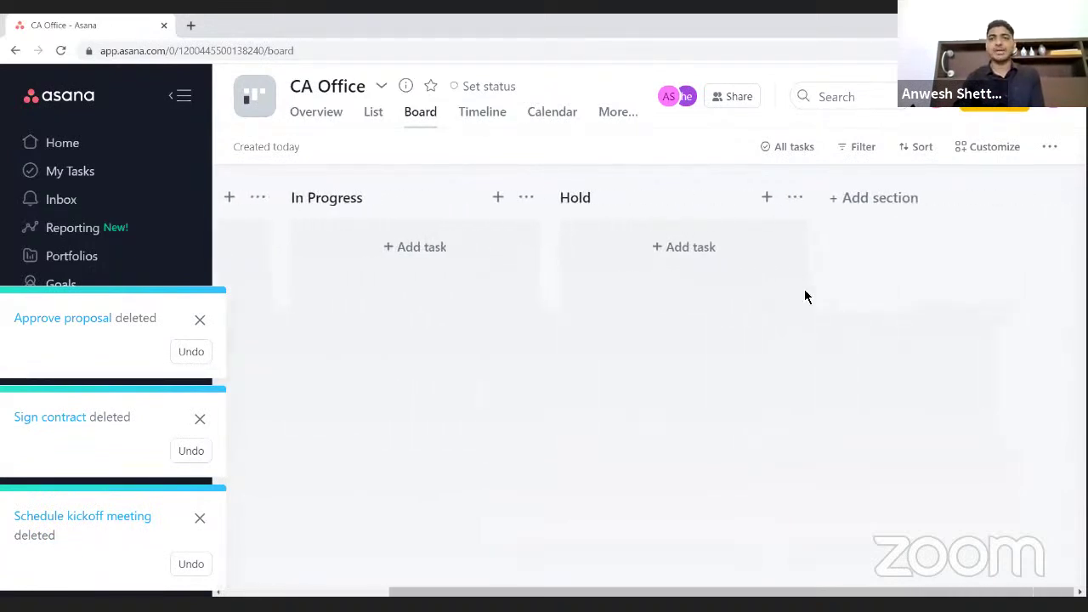
- Add four board sections after Hold: Review, Completed, Billing and Pro Bono
click(833, 203)
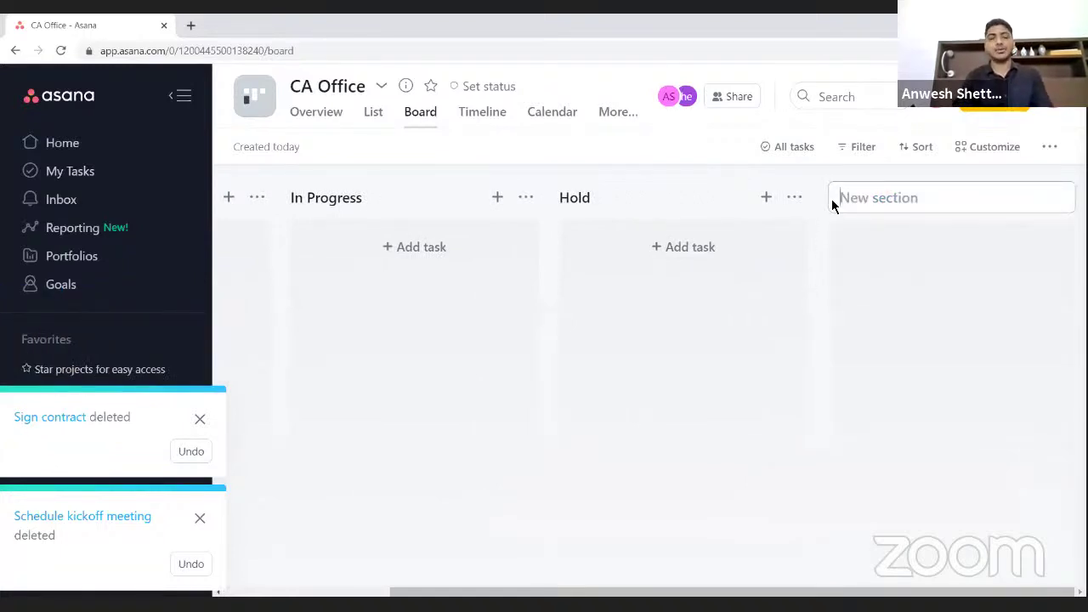
text(Review)
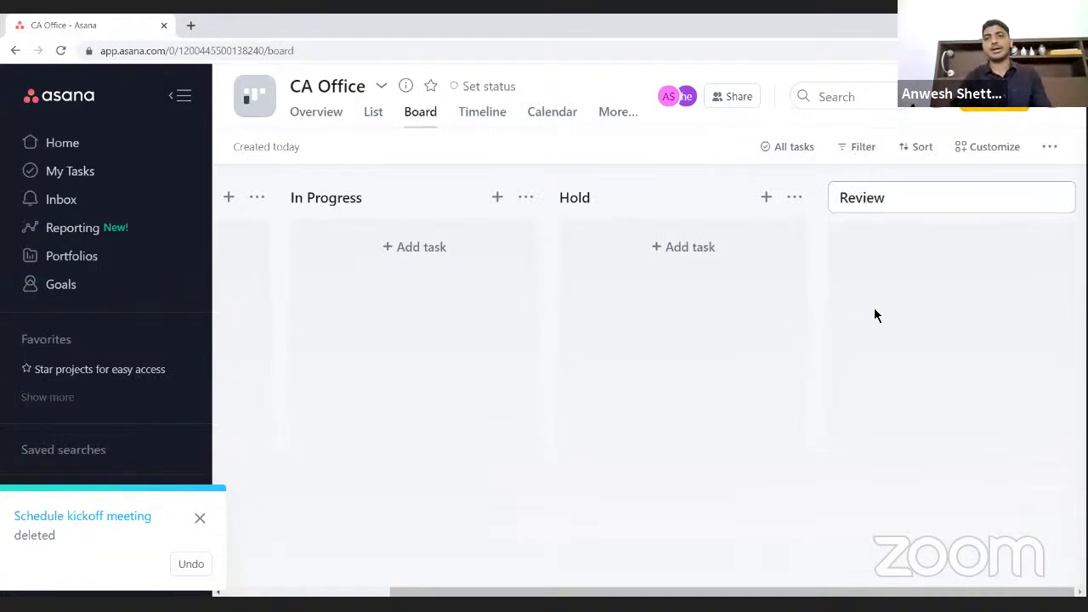
click(877, 315)
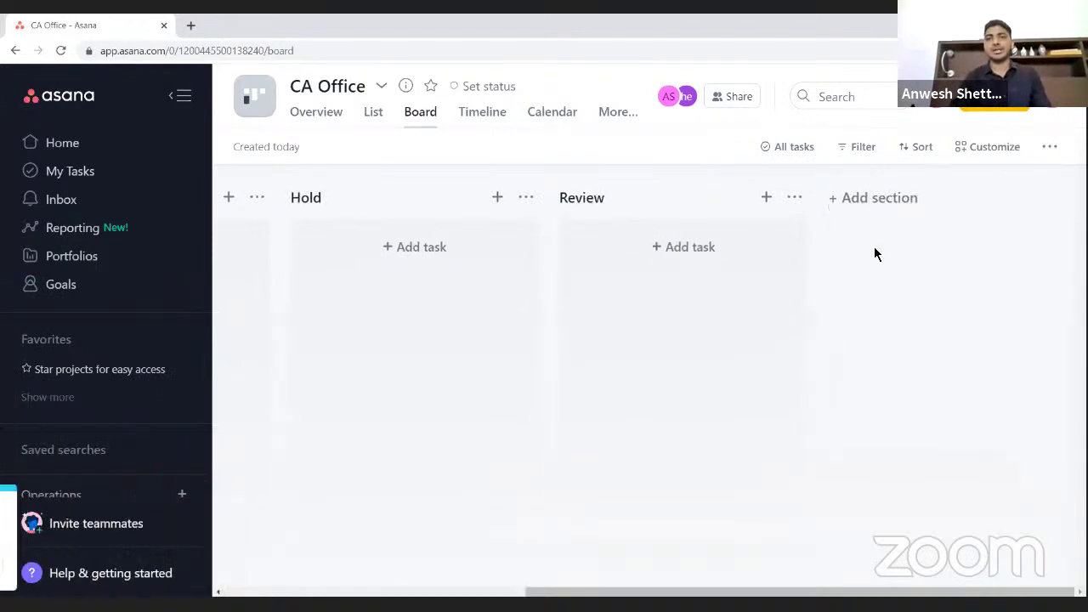
click(856, 209)
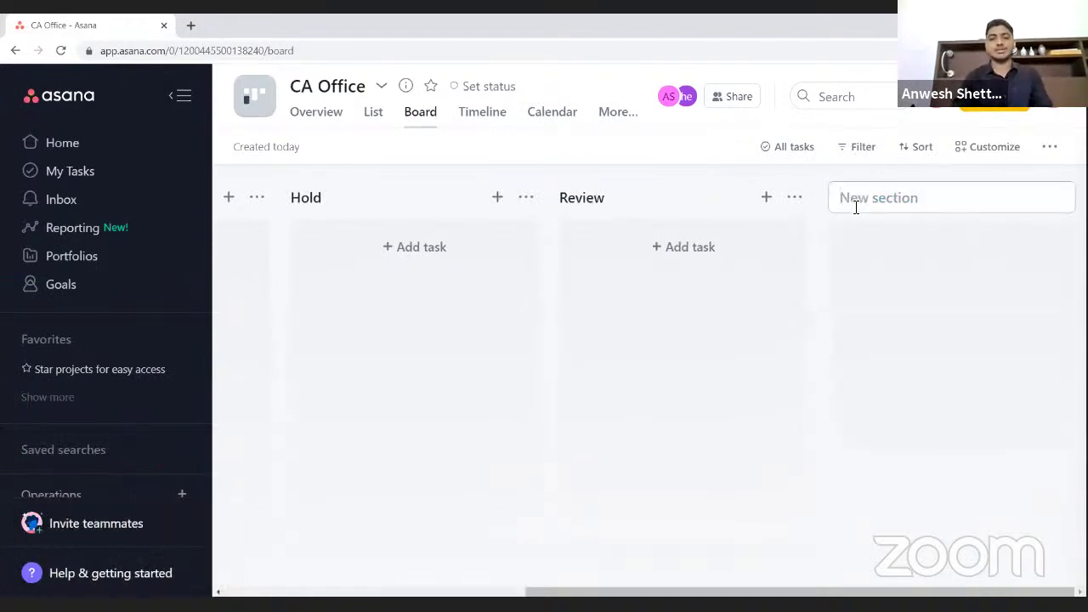
text(Completed)
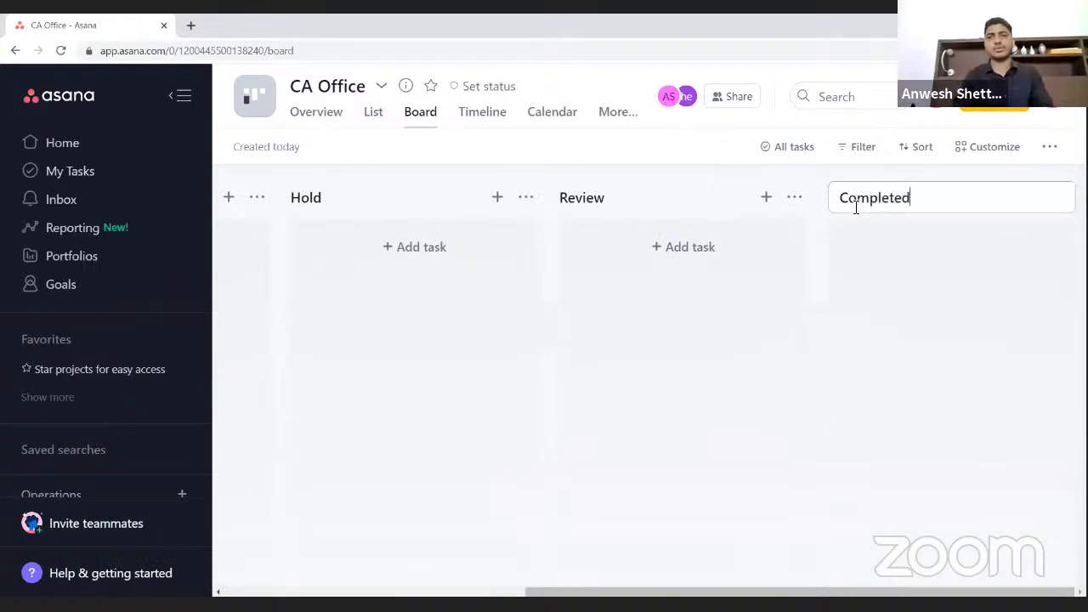
click(935, 286)
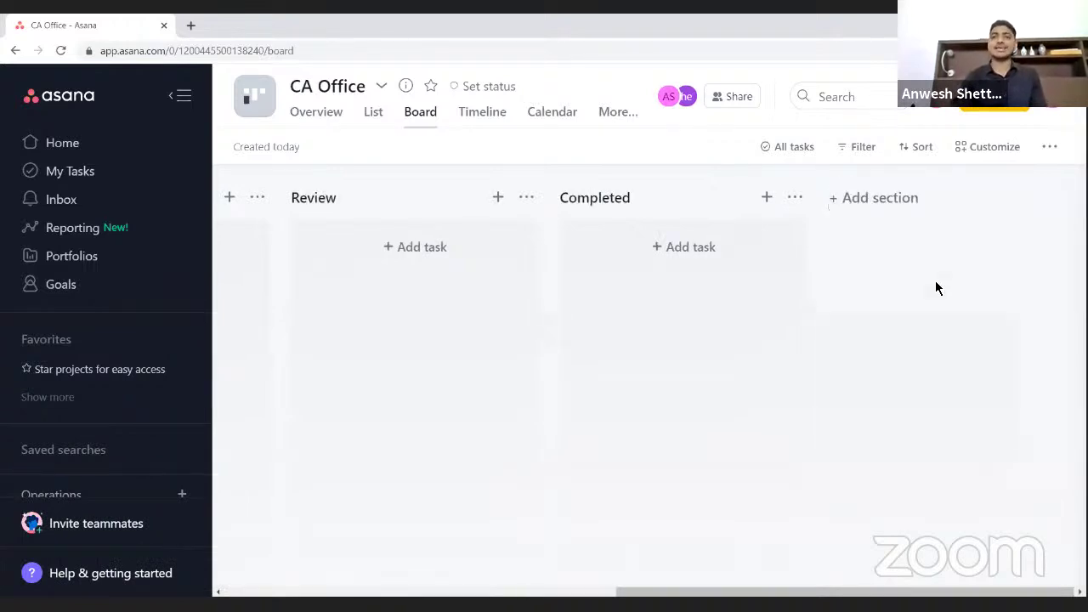
click(869, 201)
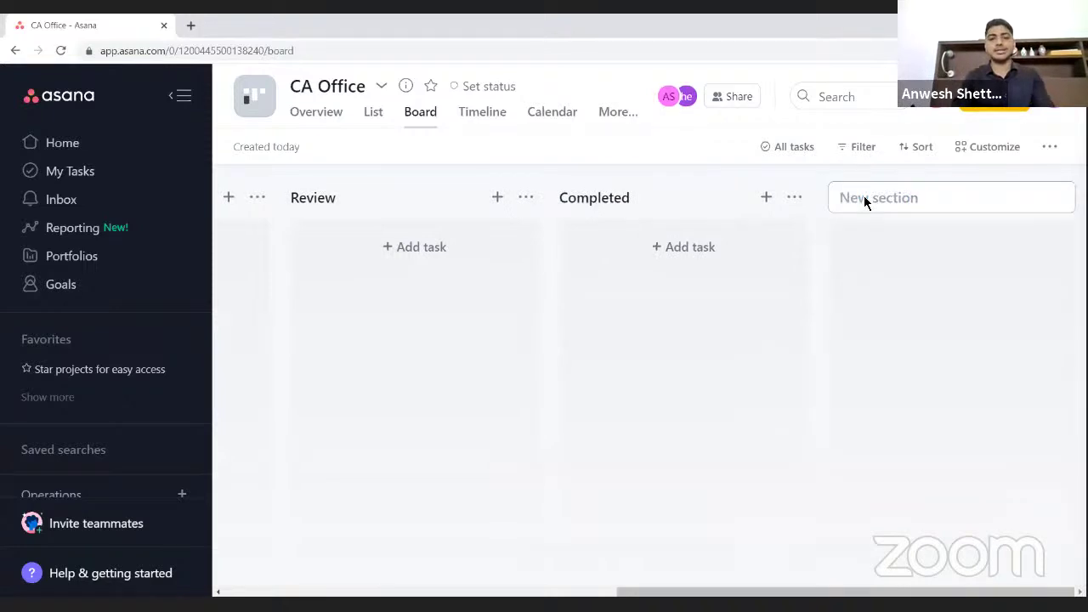
text(Billi)
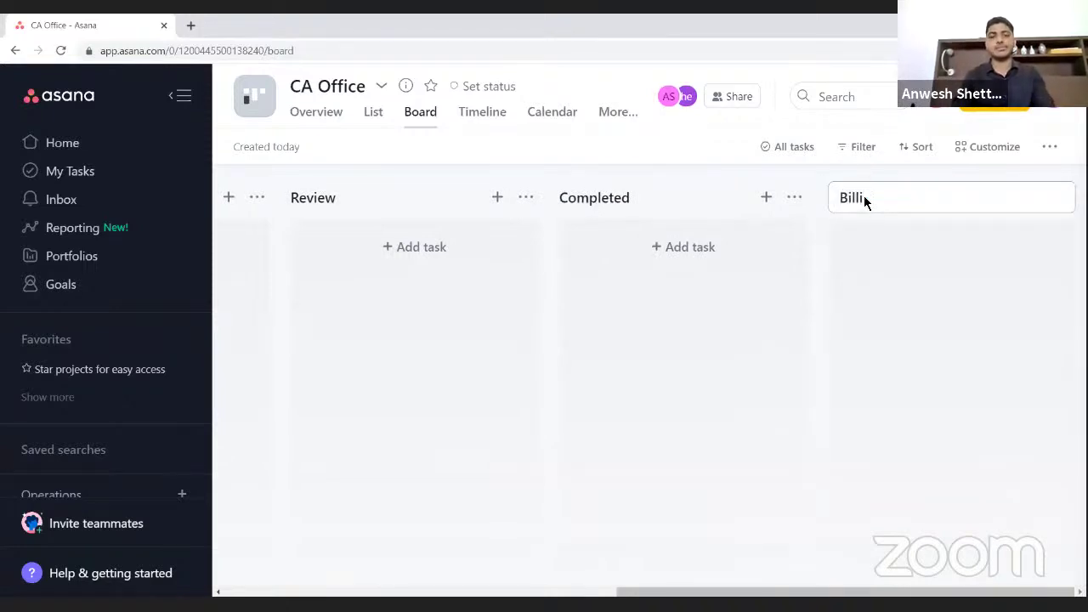
text(ng)
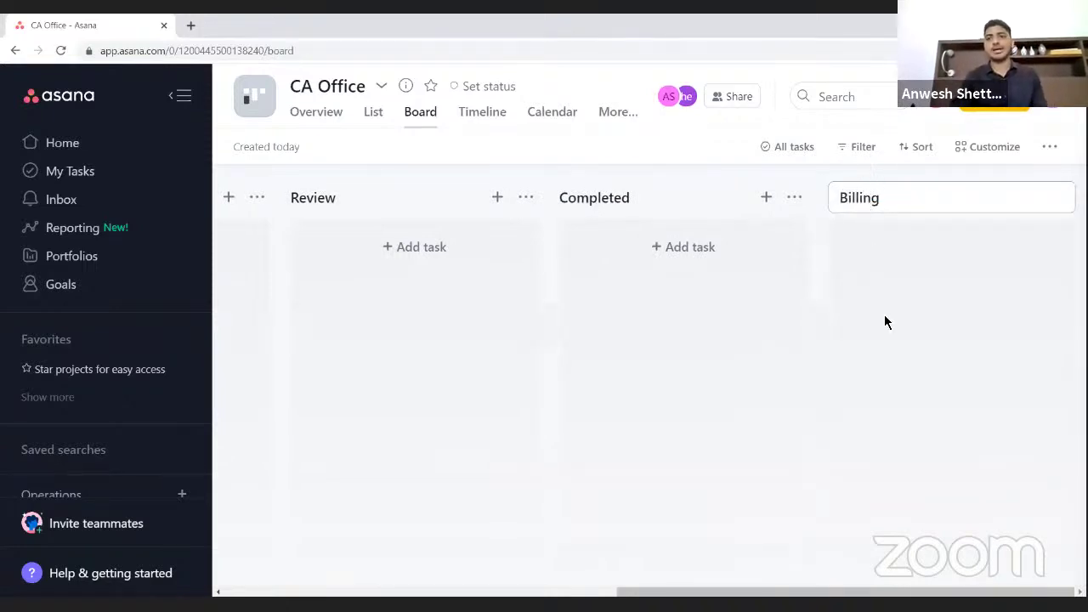
key(Return)
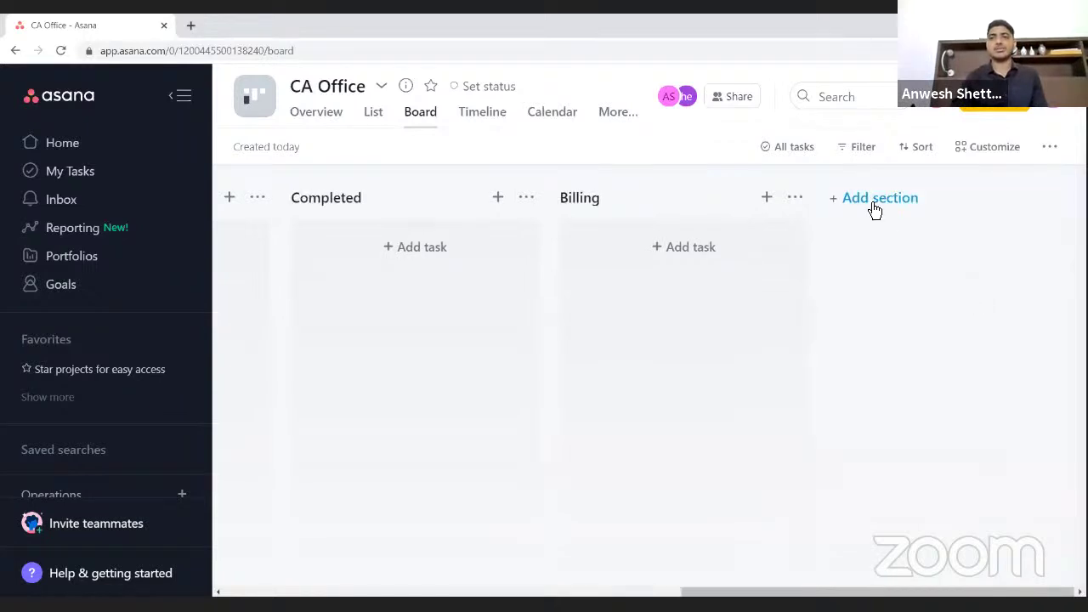
click(871, 201)
text(Pro Bono)
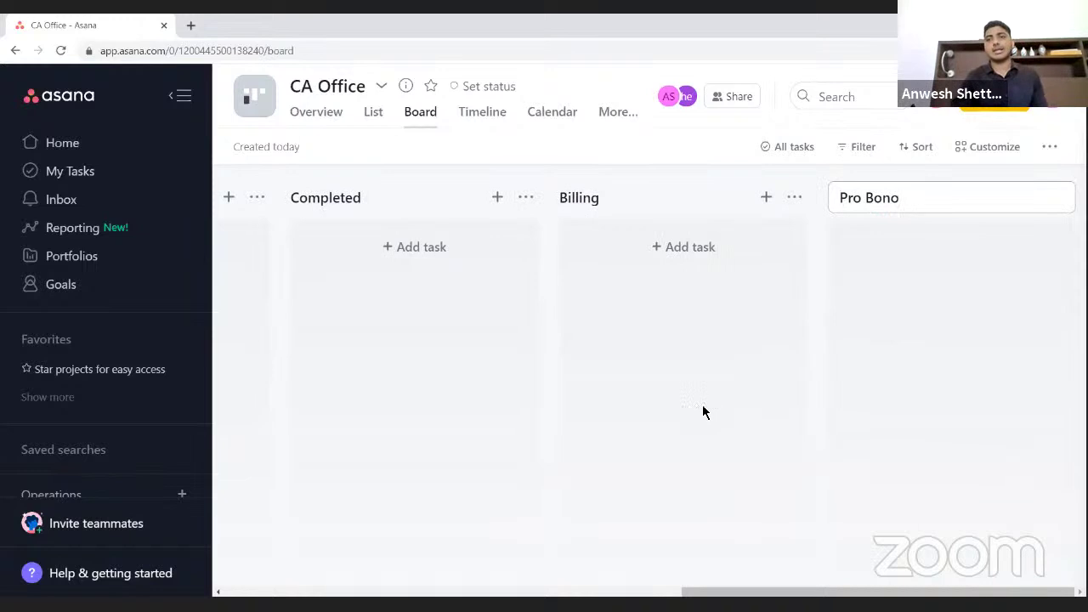
key(Return)
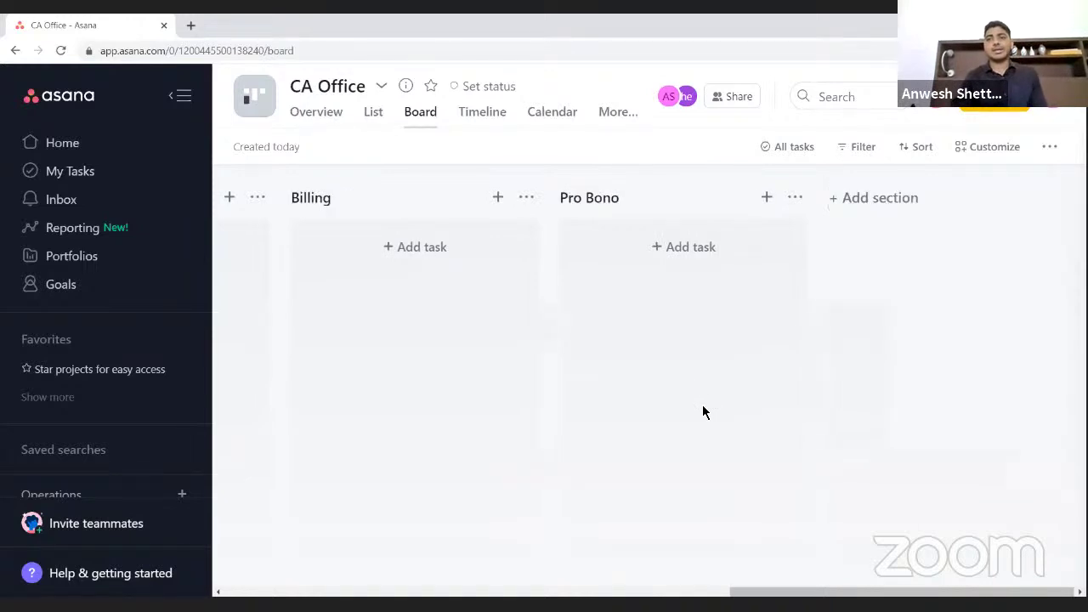
scroll(489, 406, left, 3)
- Return to the left of the board and add a new blank task in To do
scroll(490, 405, left, 8)
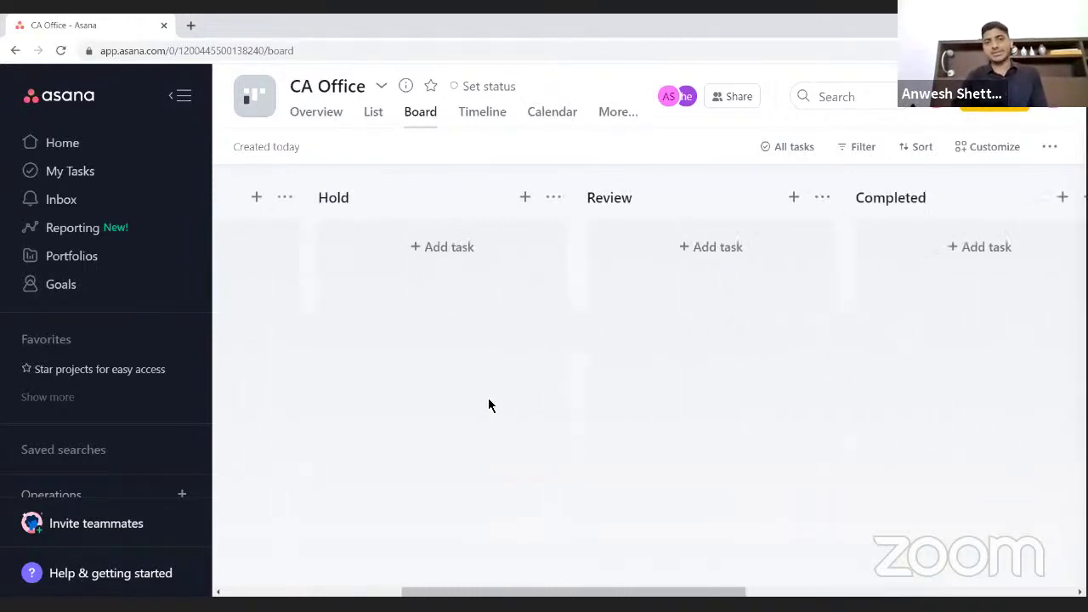
scroll(484, 404, left, 3)
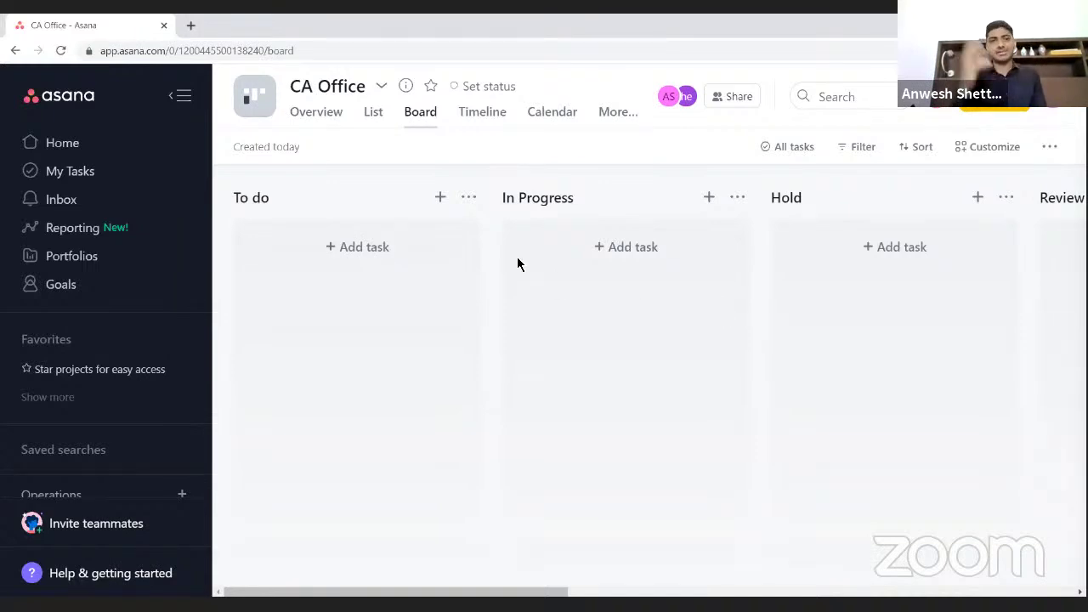
click(439, 198)
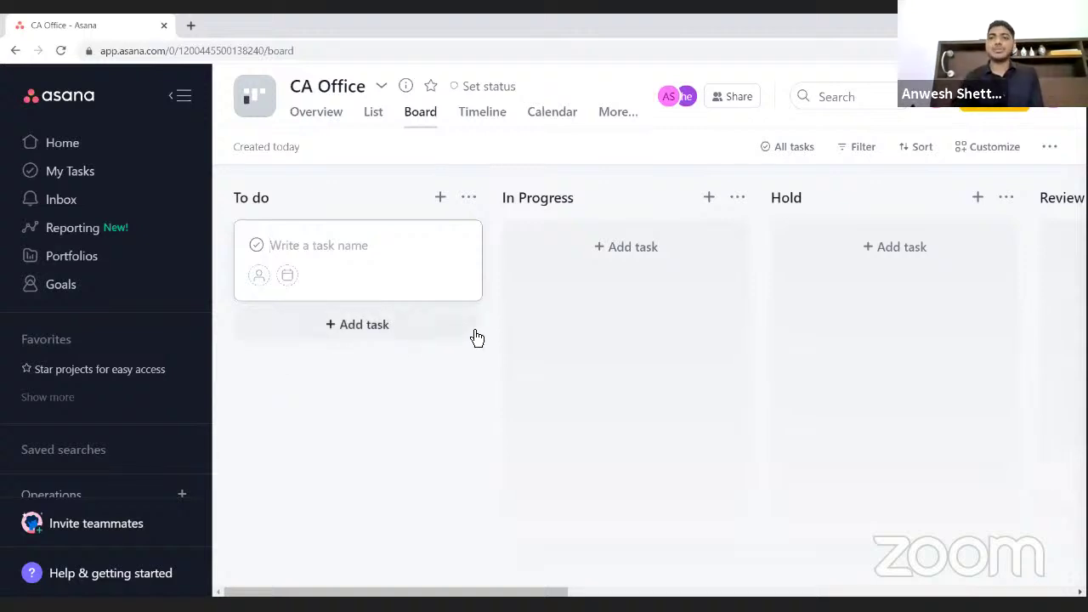
- Click away from the empty 'Write a task name' card to discard it
click(389, 175)
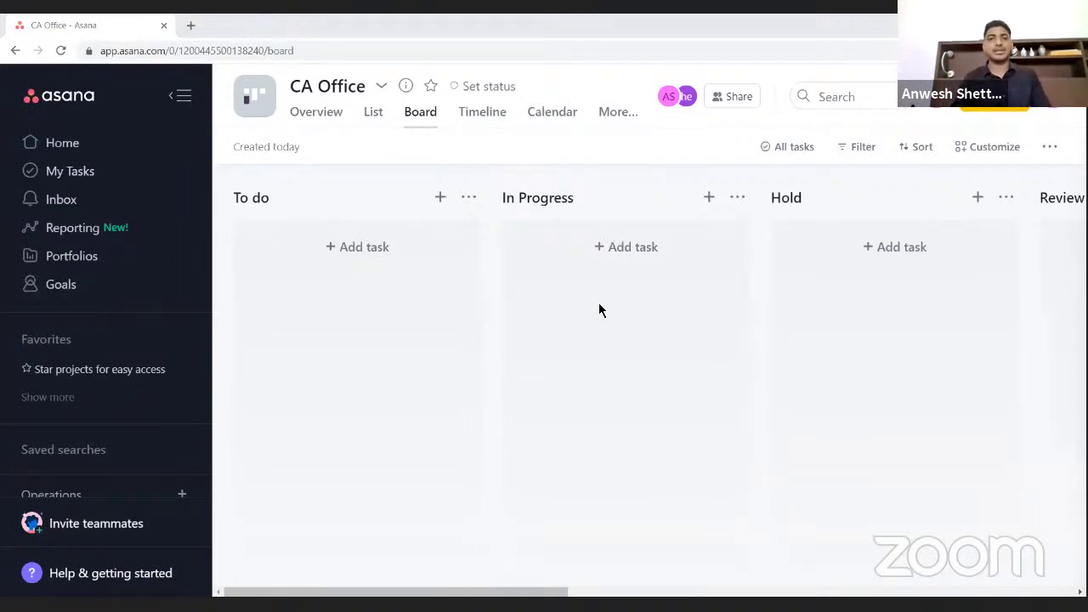
- Add a 'Company Regn - ABC Ltd' task to To do and assign it to the second teammate
click(439, 198)
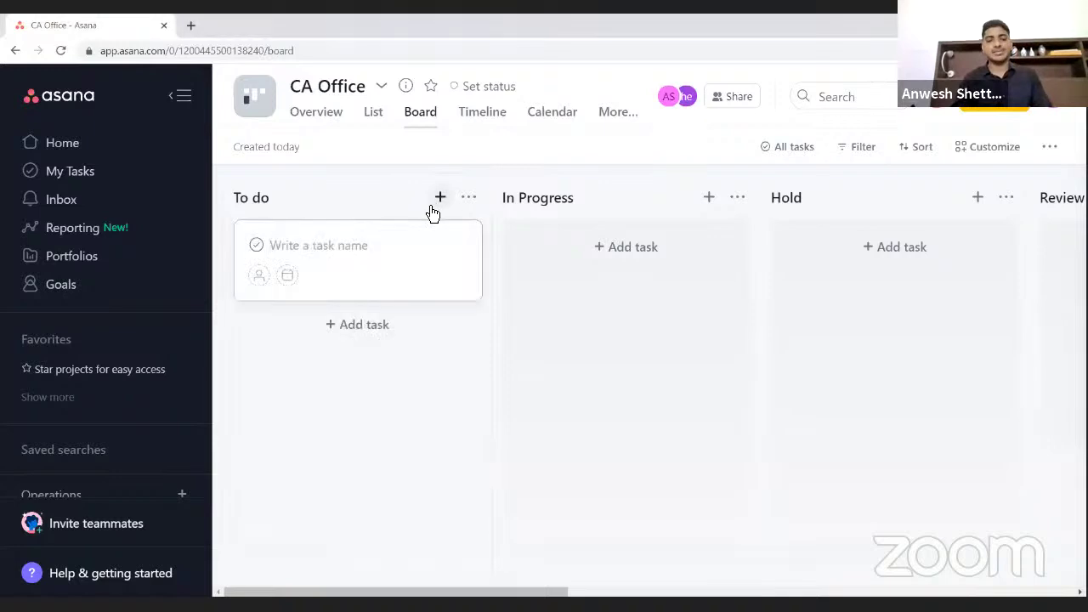
text(Comp)
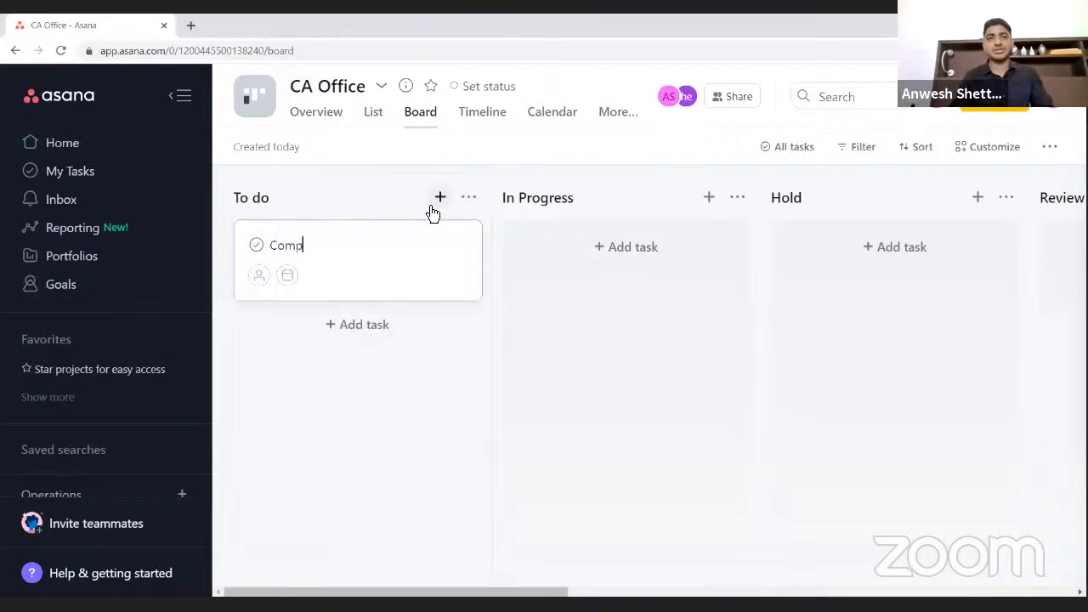
text(any Re)
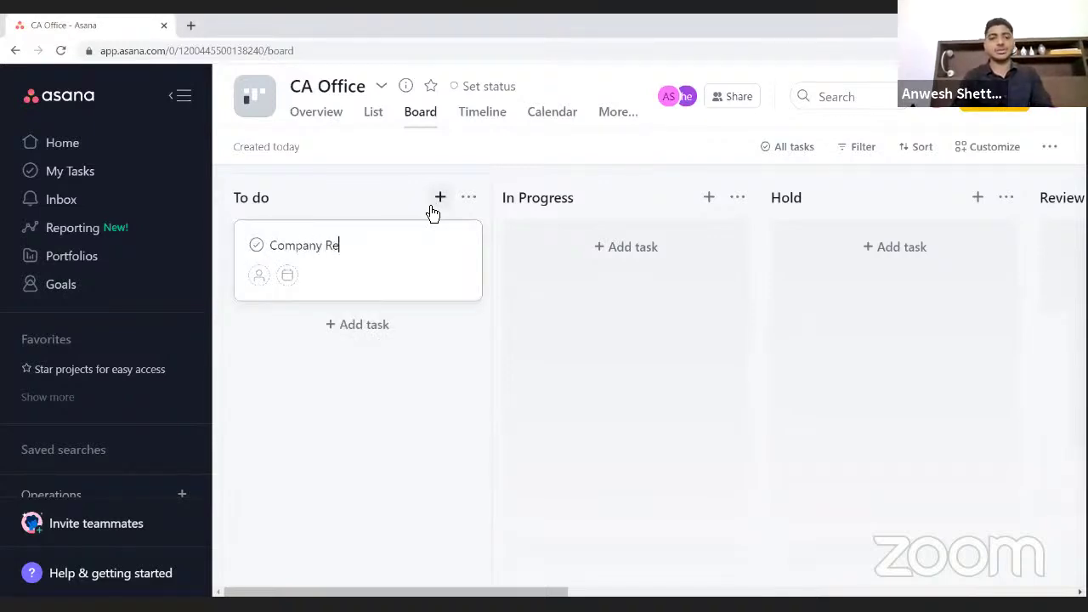
text(gn - ABC Ltd)
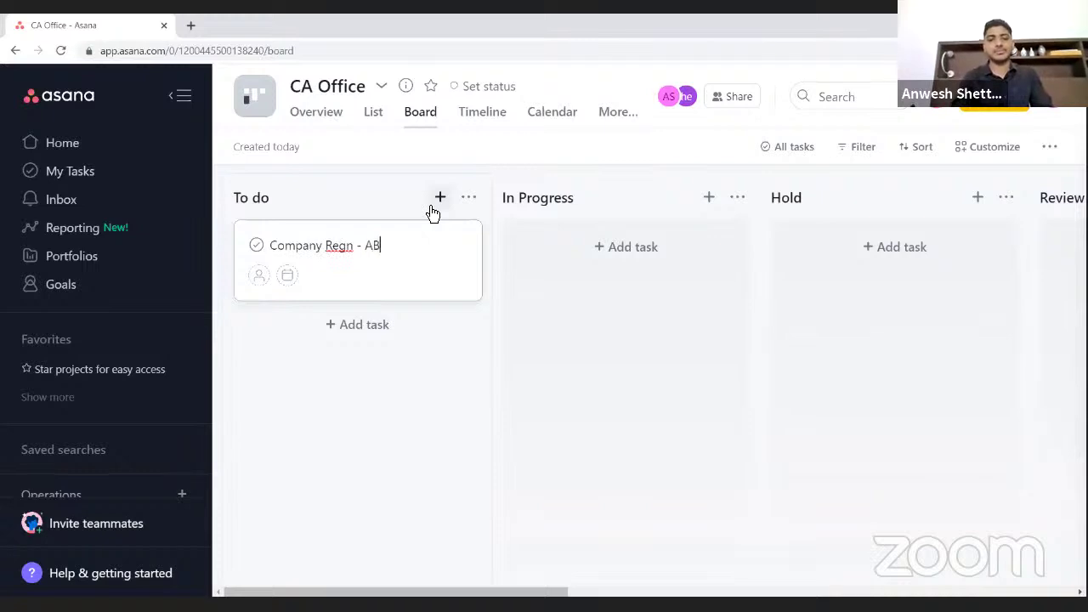
click(383, 270)
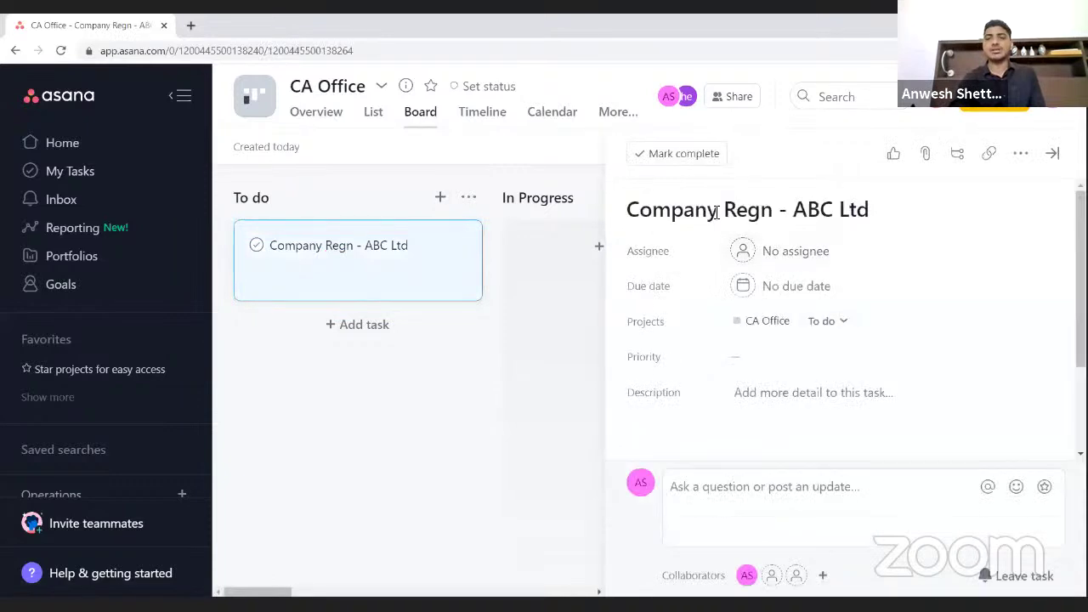
click(772, 251)
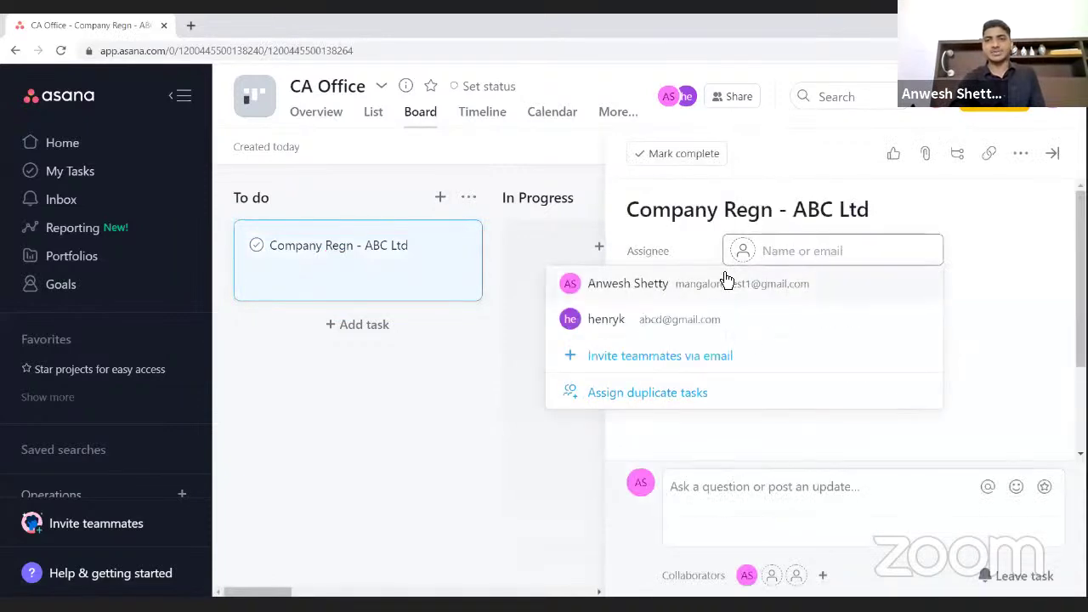
click(695, 319)
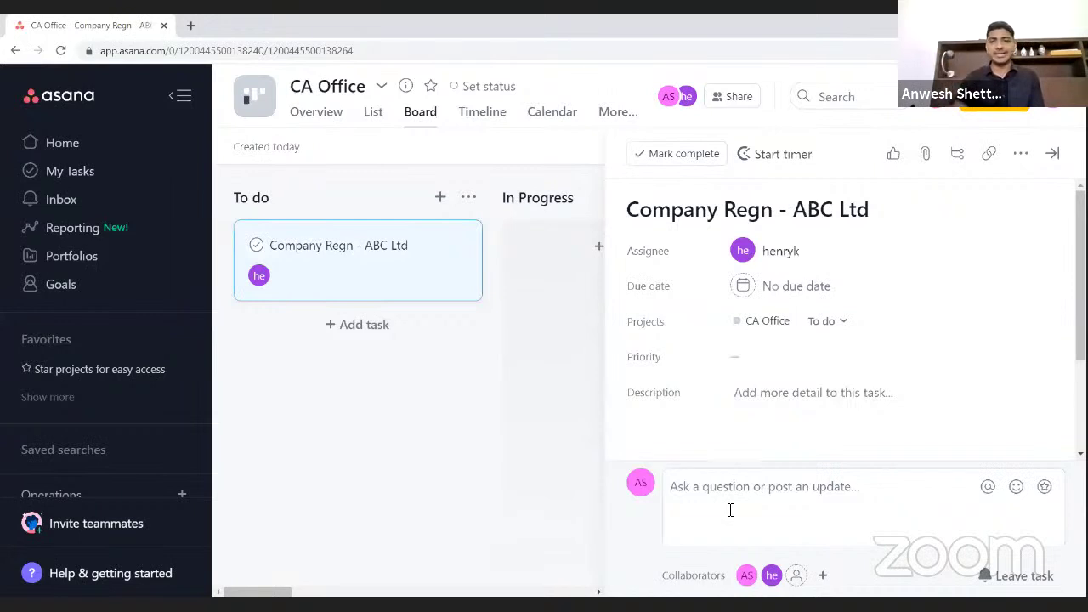
- Invite an outside e-mail address as a collaborator sharing only this task, then open a new tab
mouse_move(680, 579)
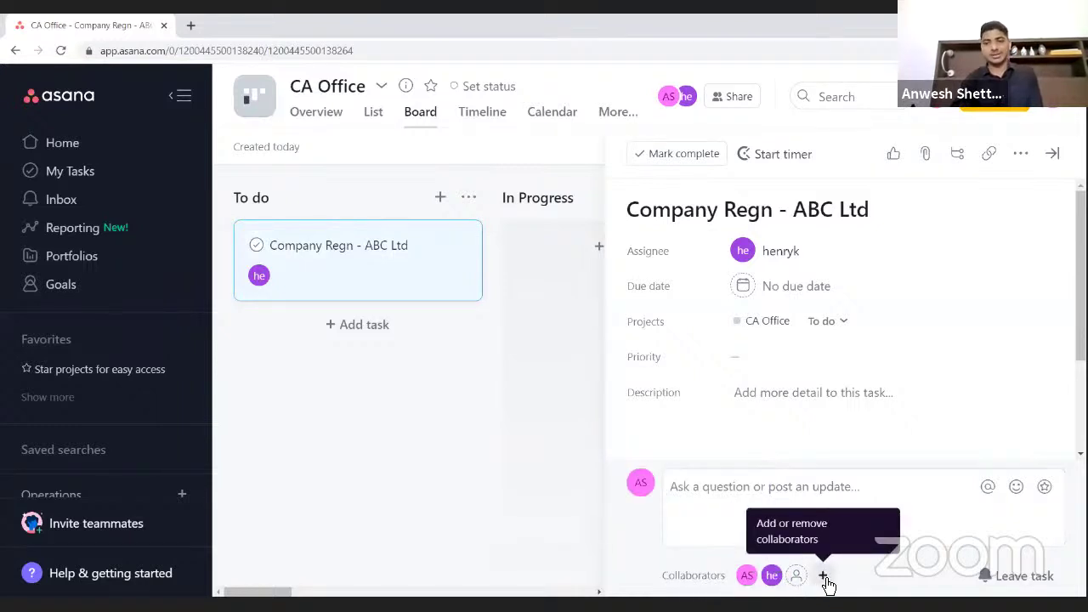
click(824, 578)
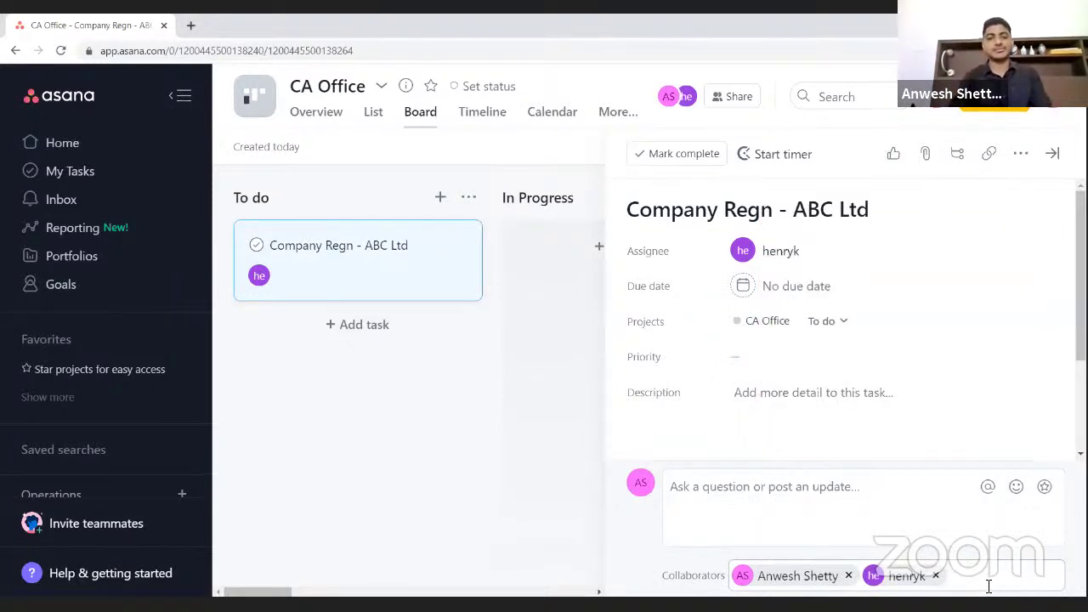
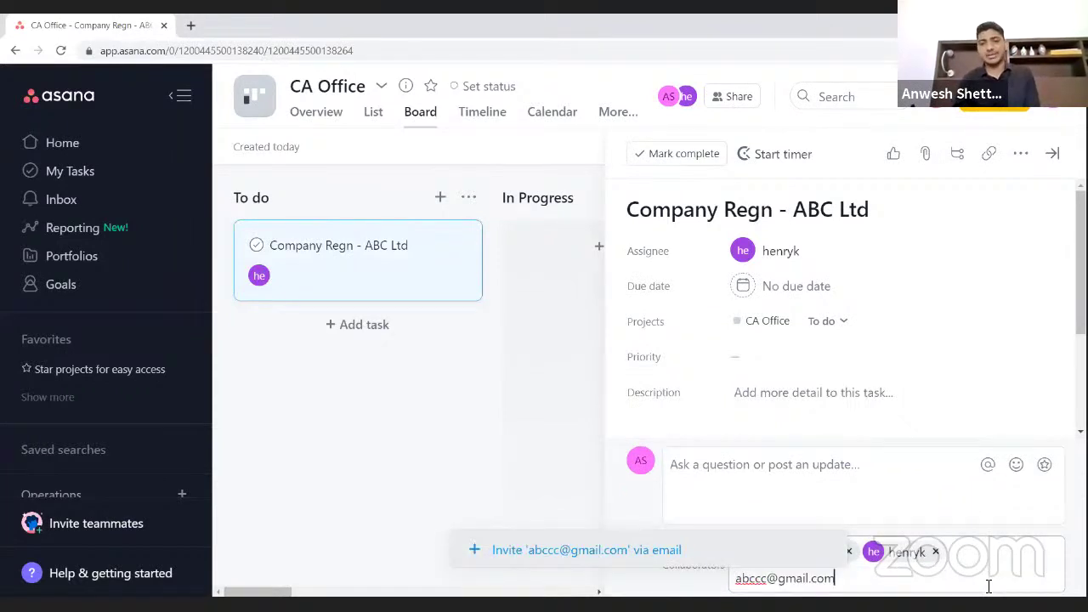
click(677, 554)
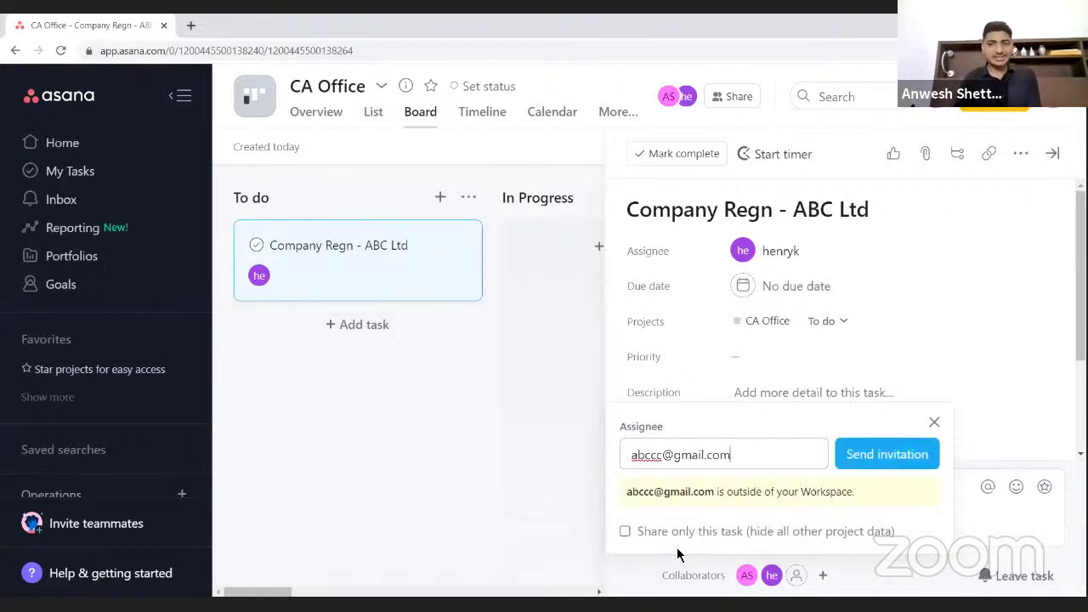
click(630, 535)
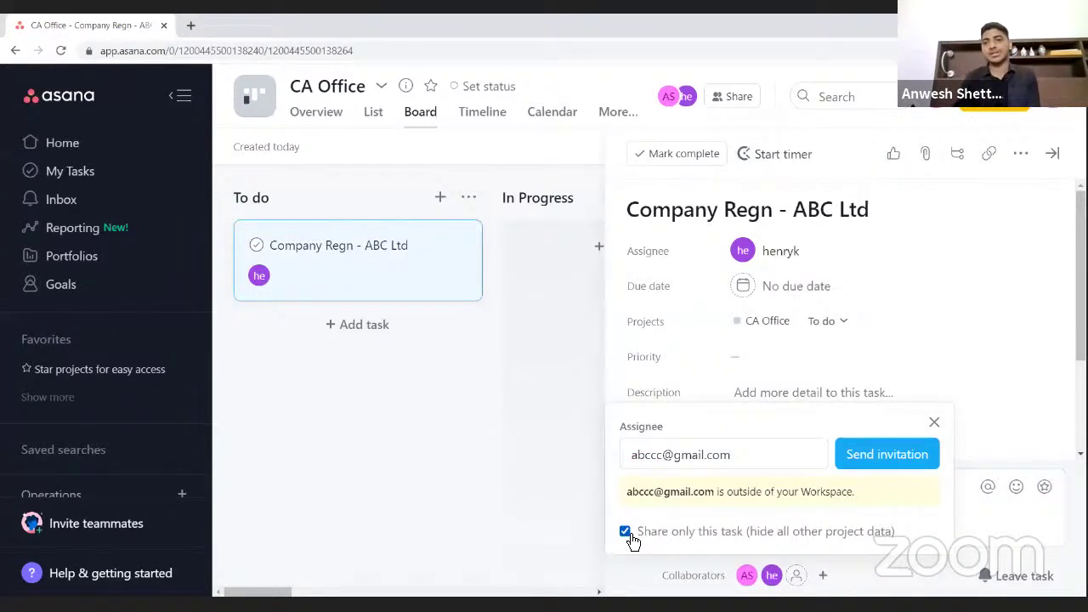
click(915, 460)
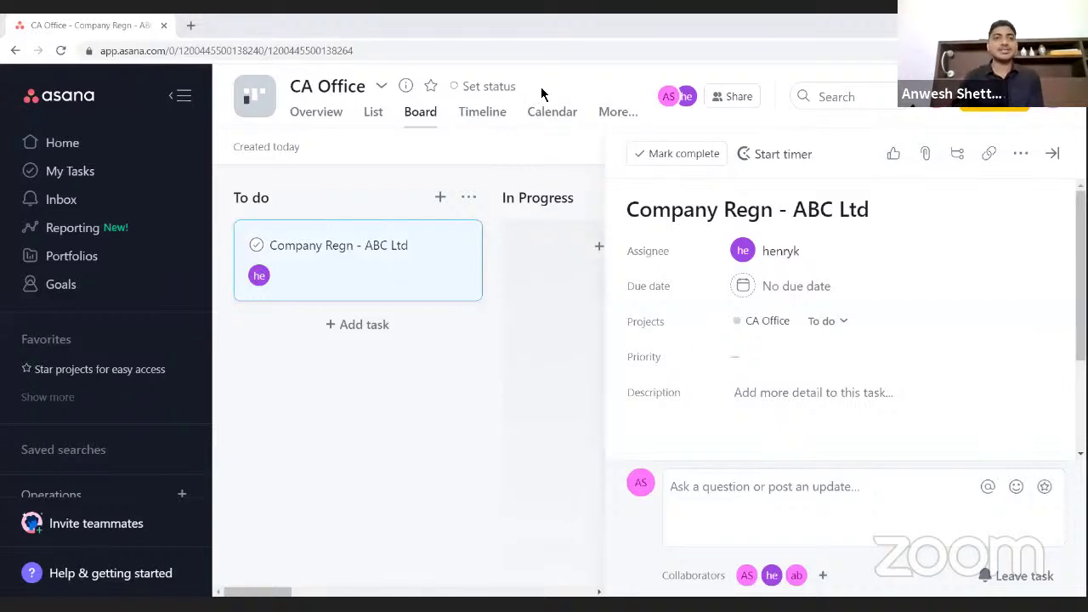
click(190, 26)
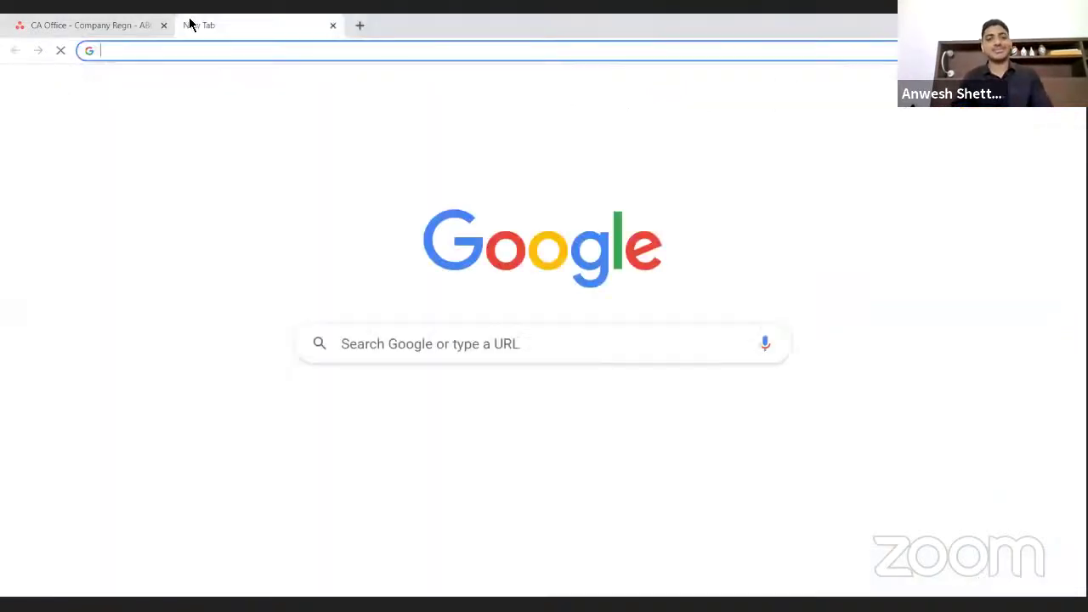
- Search Google for 'asana' and open the asana.com result
text(asana)
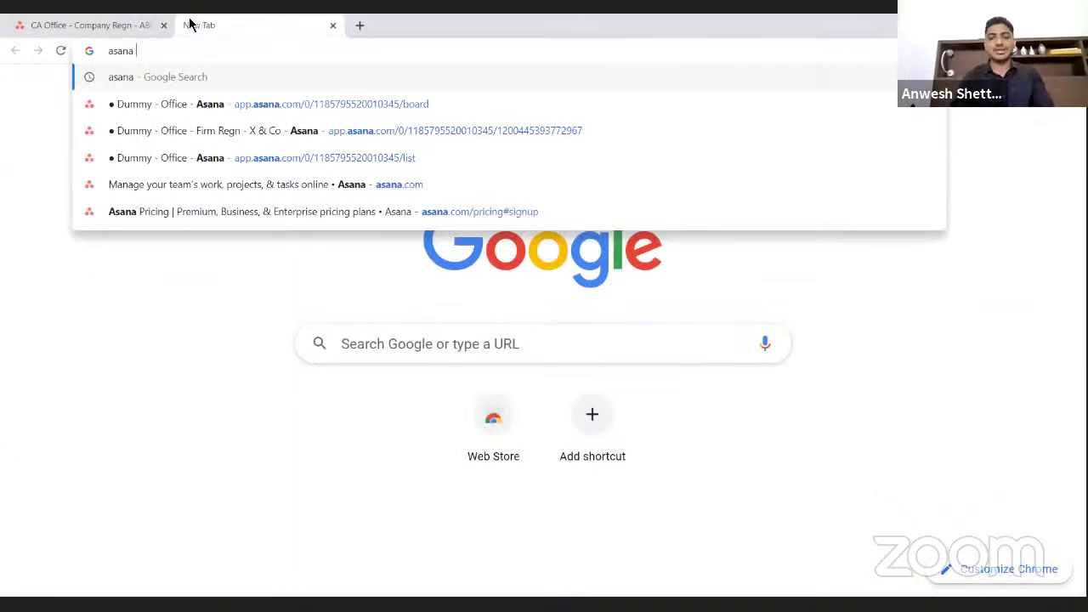
key(Return)
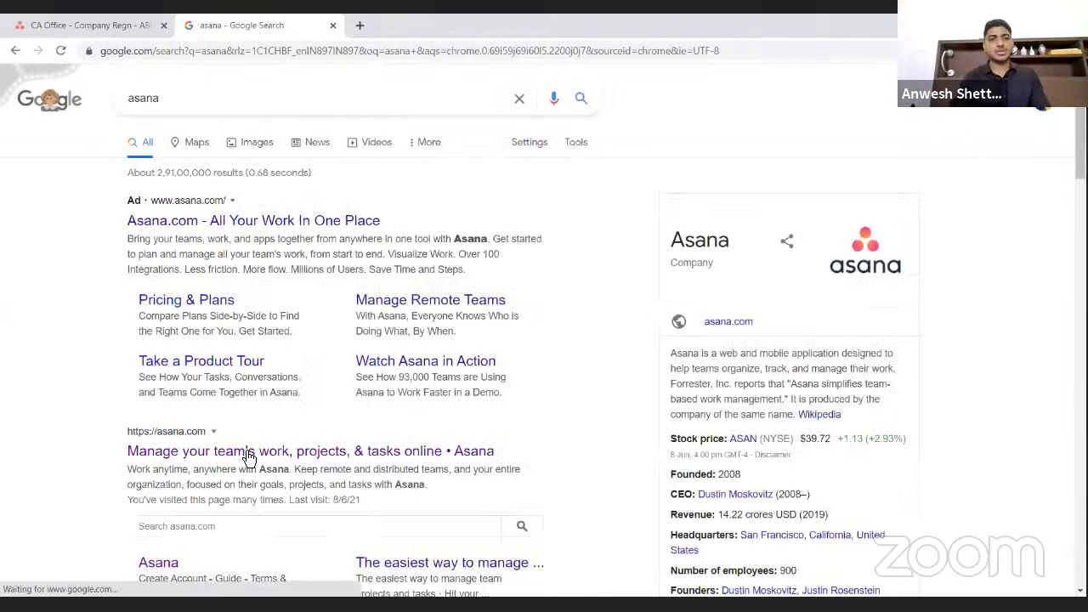
click(248, 455)
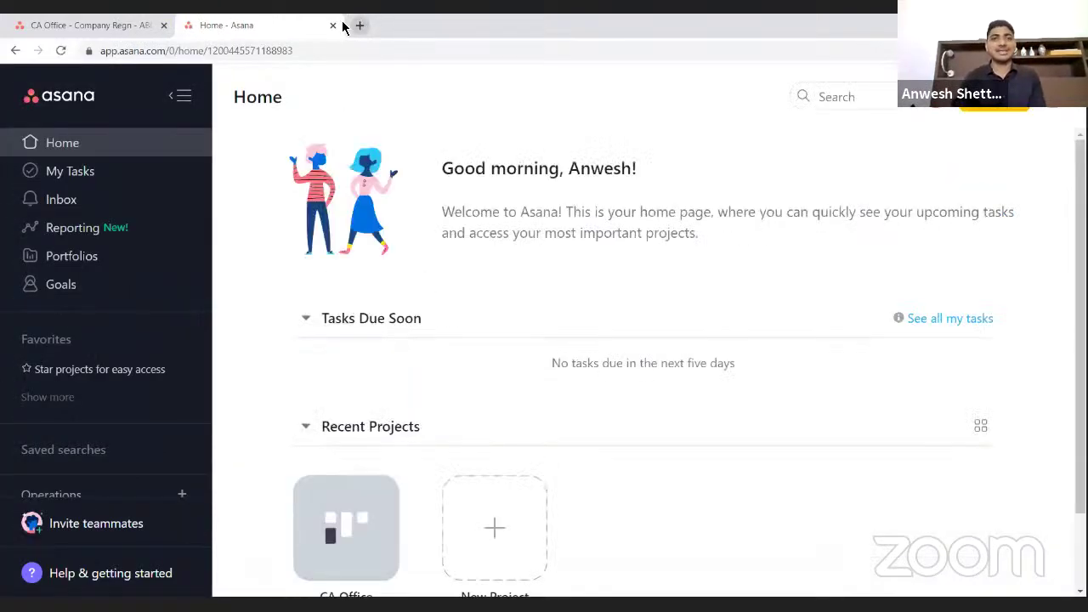
- In another new tab, search 'asana pricing' and open Asana's pricing plans page
click(359, 26)
text(as)
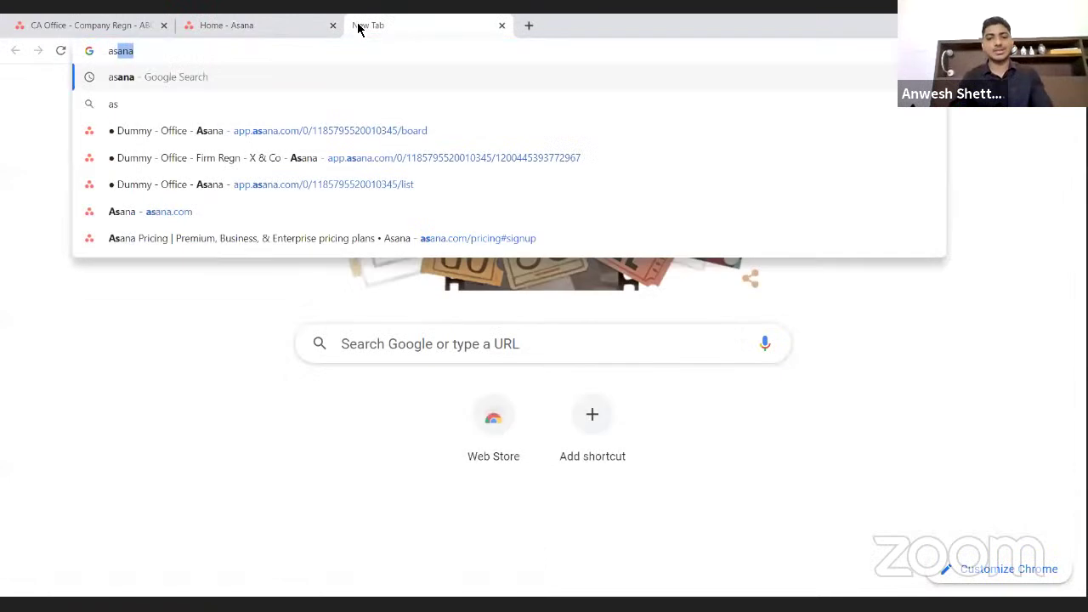
text(ana pricing)
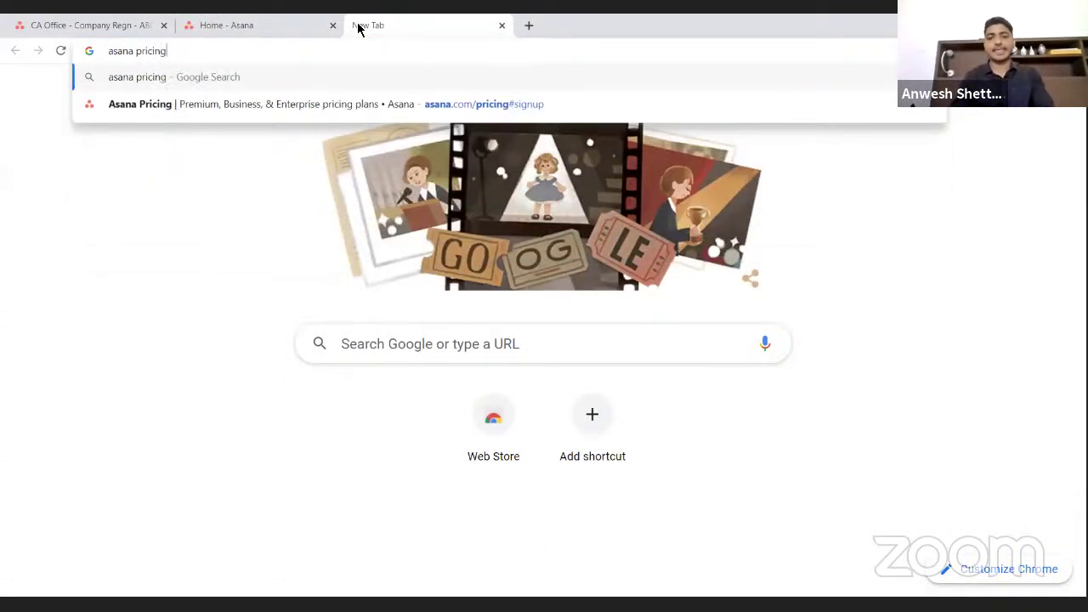
key(Return)
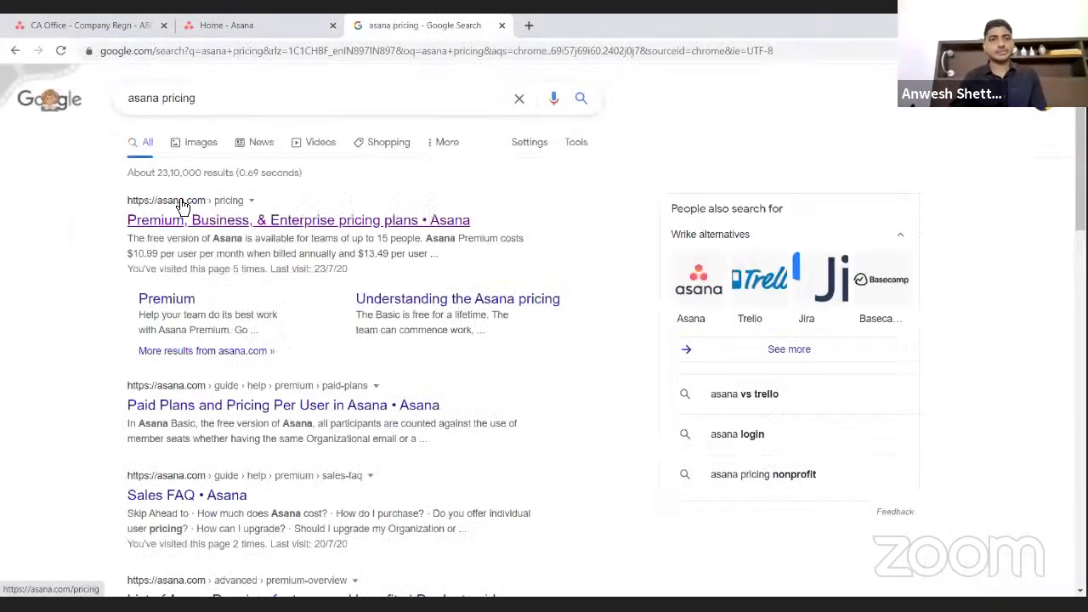
click(183, 220)
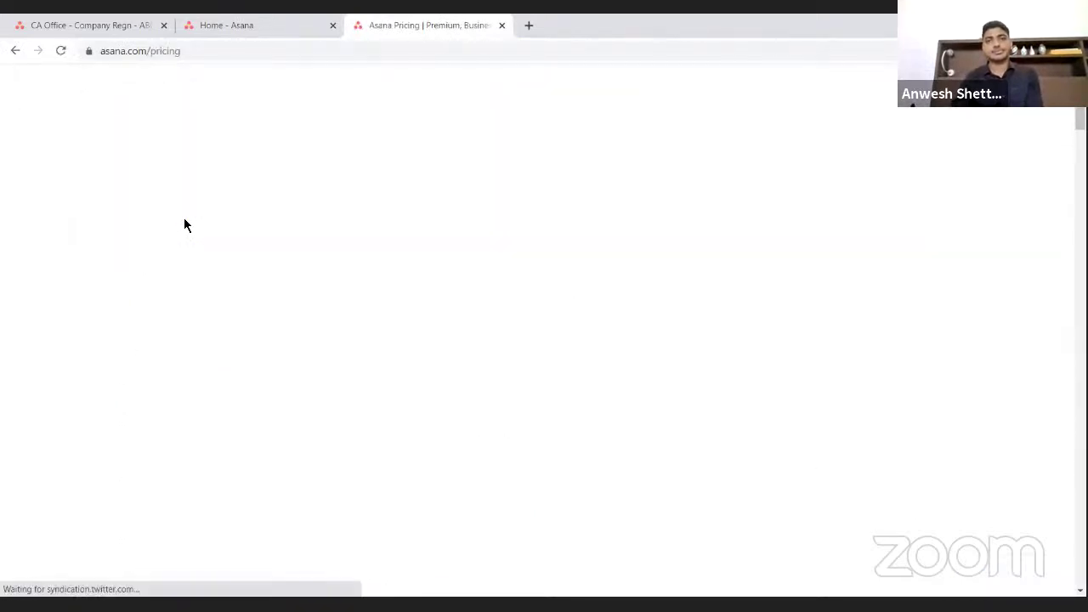
- Scroll through the Asana plan comparison table, then switch back to the CA Office board tab
scroll(217, 395, down, 2)
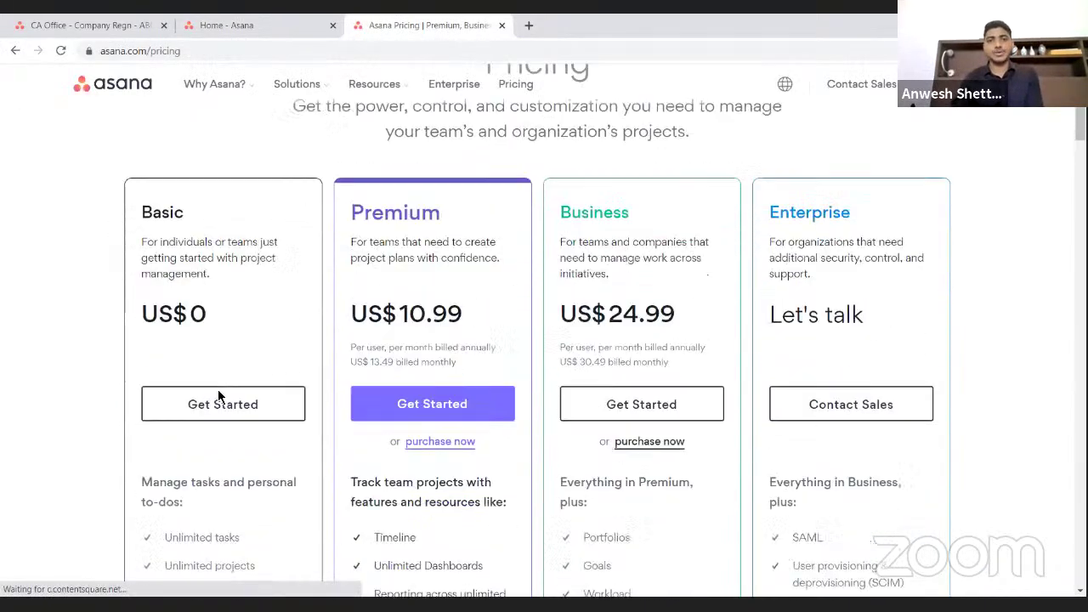
scroll(218, 391, down, 8)
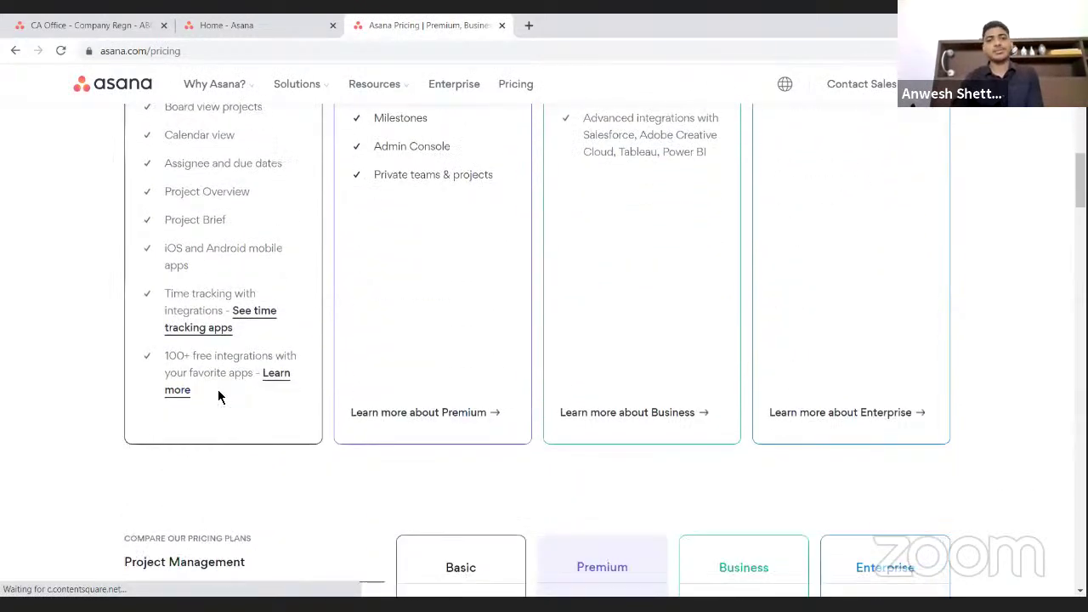
scroll(217, 395, down, 6)
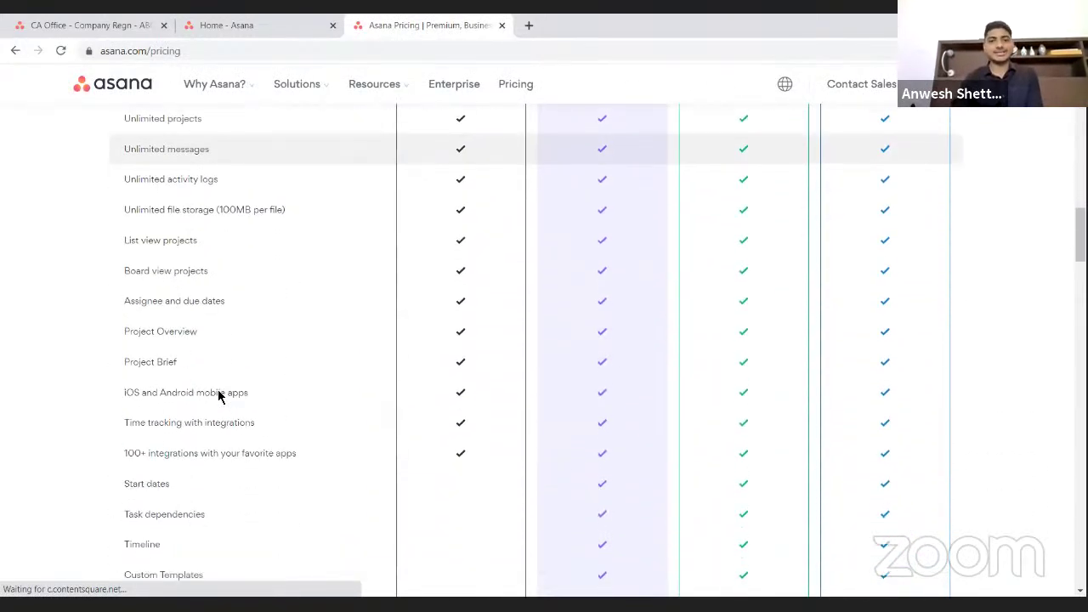
scroll(218, 395, down, 12)
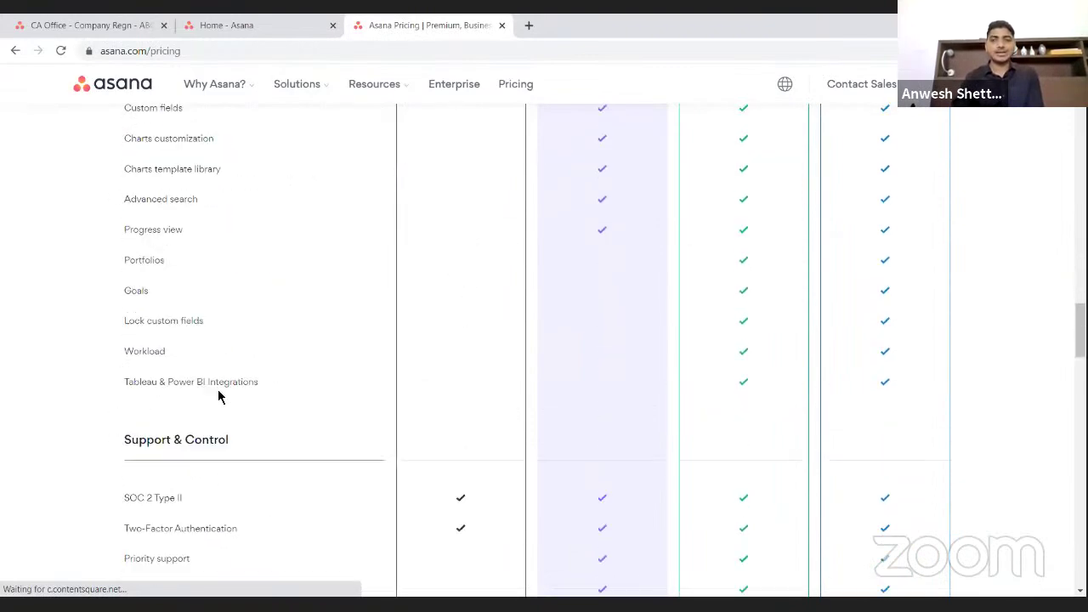
scroll(218, 395, down, 9)
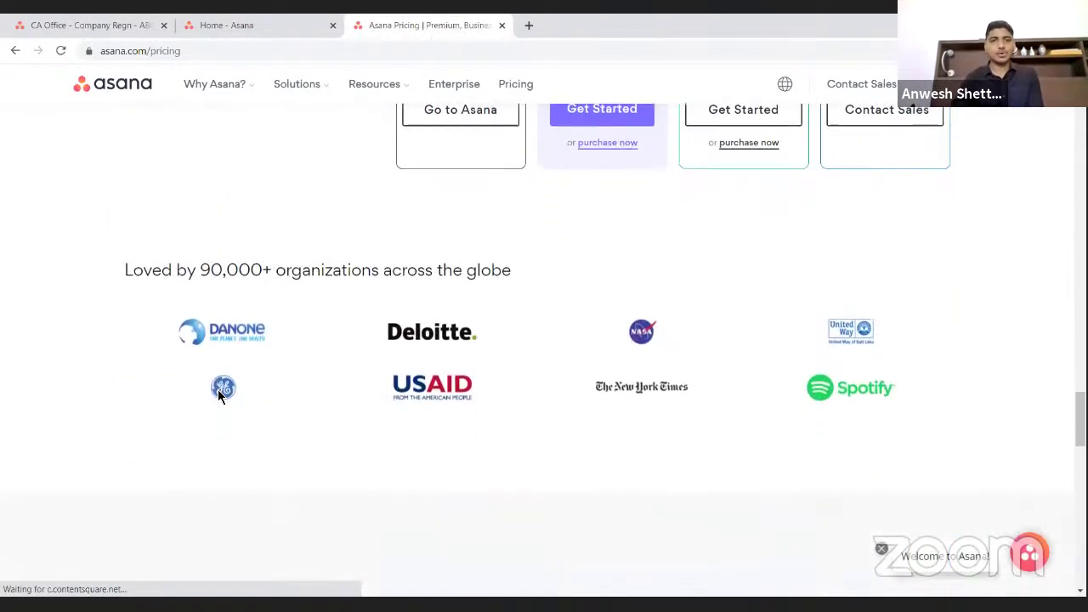
scroll(219, 397, up, 1)
scroll(241, 462, up, 1)
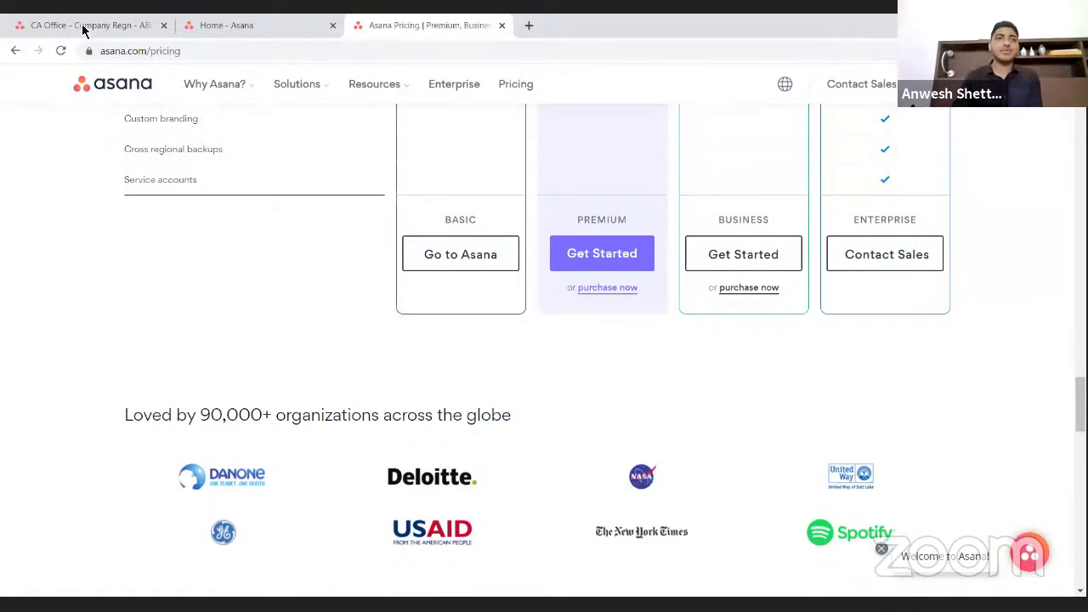
click(85, 28)
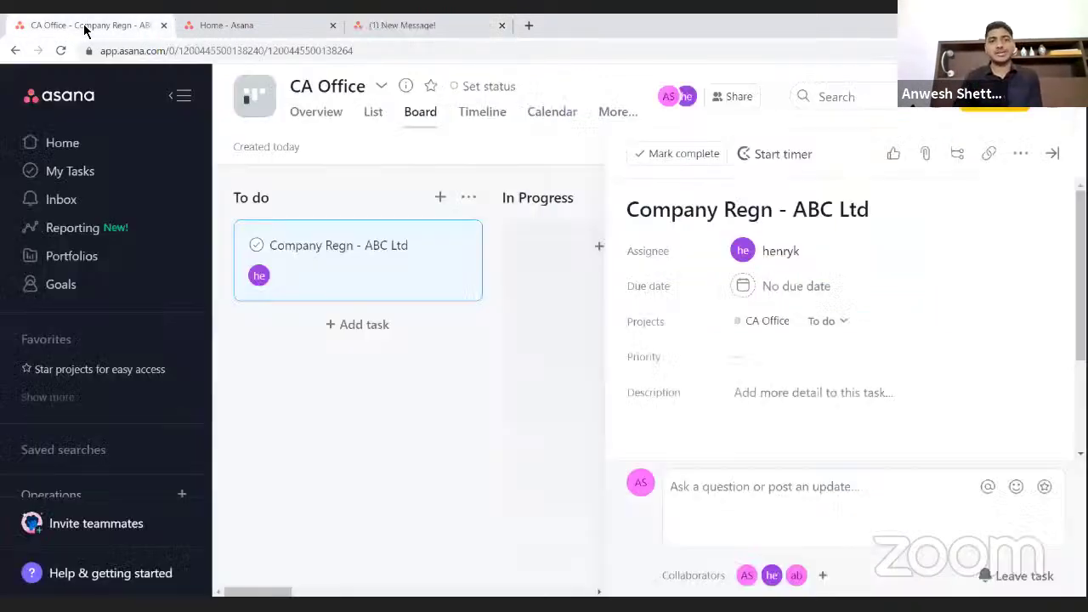
click(777, 487)
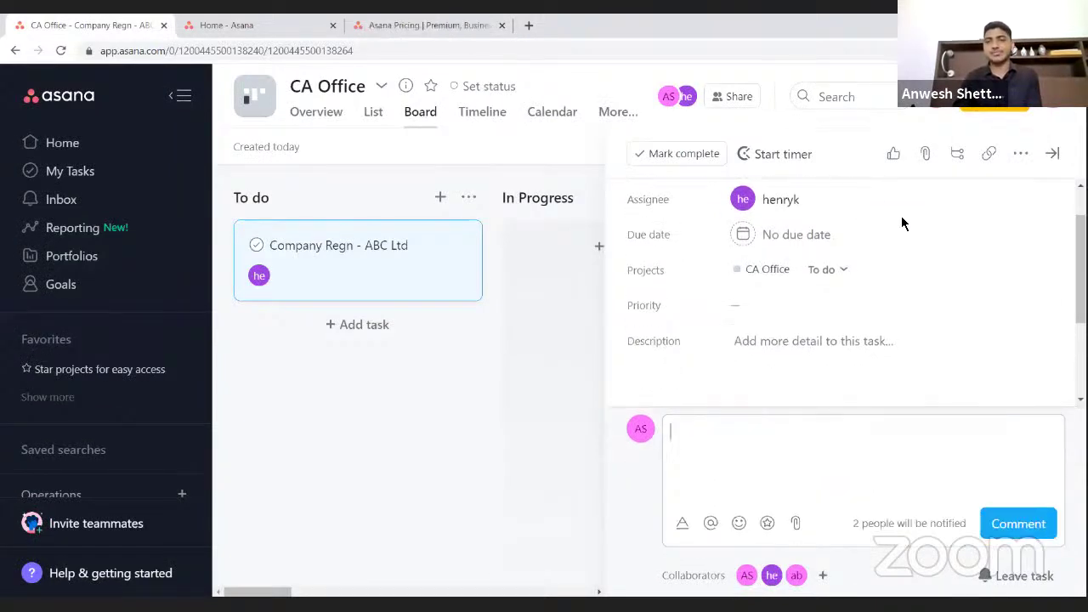
click(502, 156)
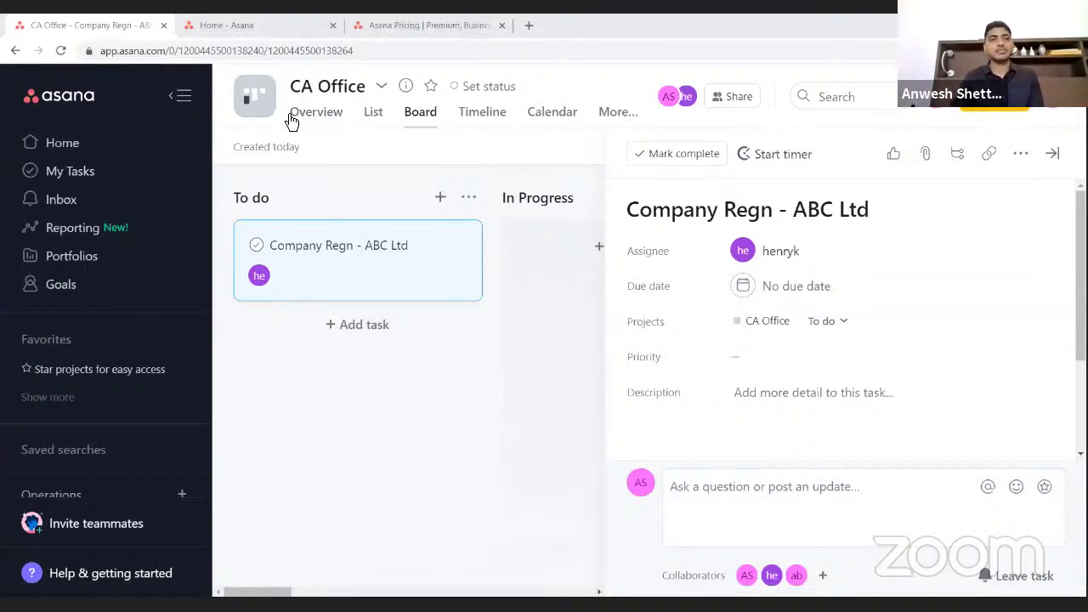
- From Home, create a blank project 'CA Office - Bangalore' with Board as its default view
click(79, 151)
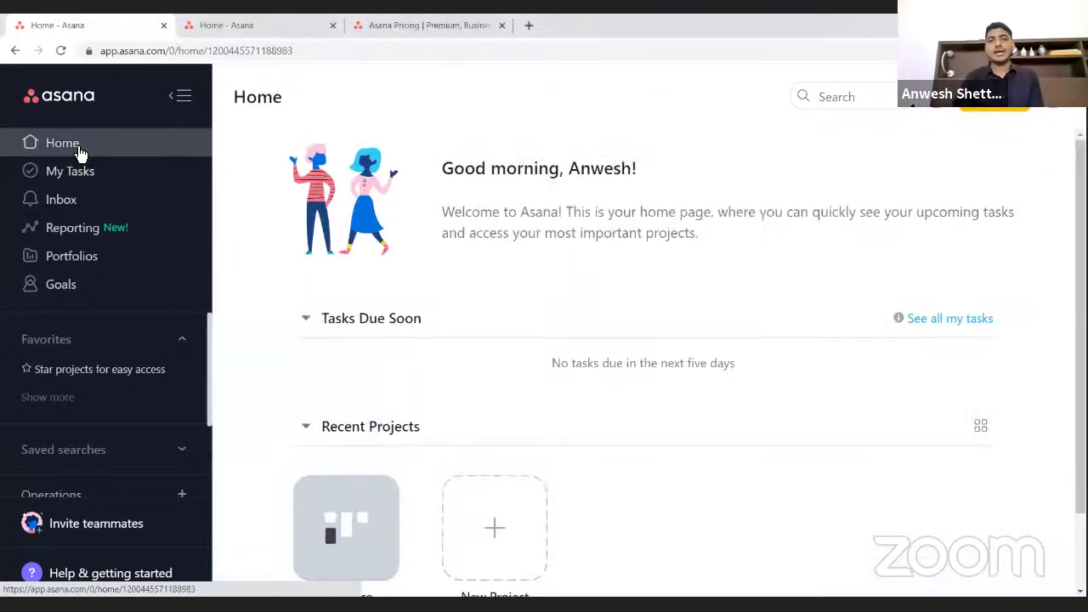
scroll(359, 393, down, 1)
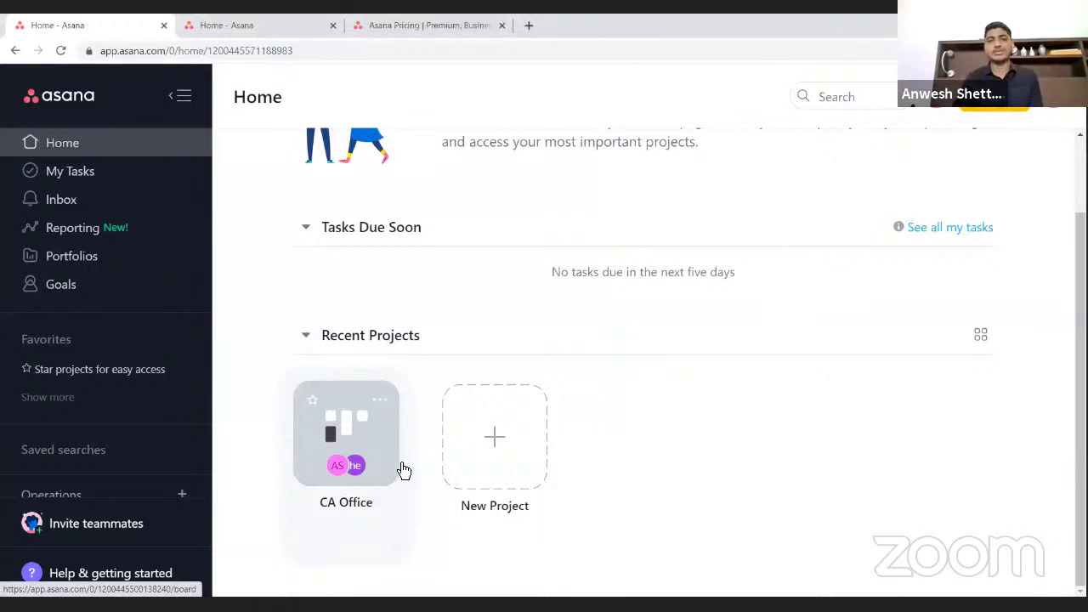
click(489, 443)
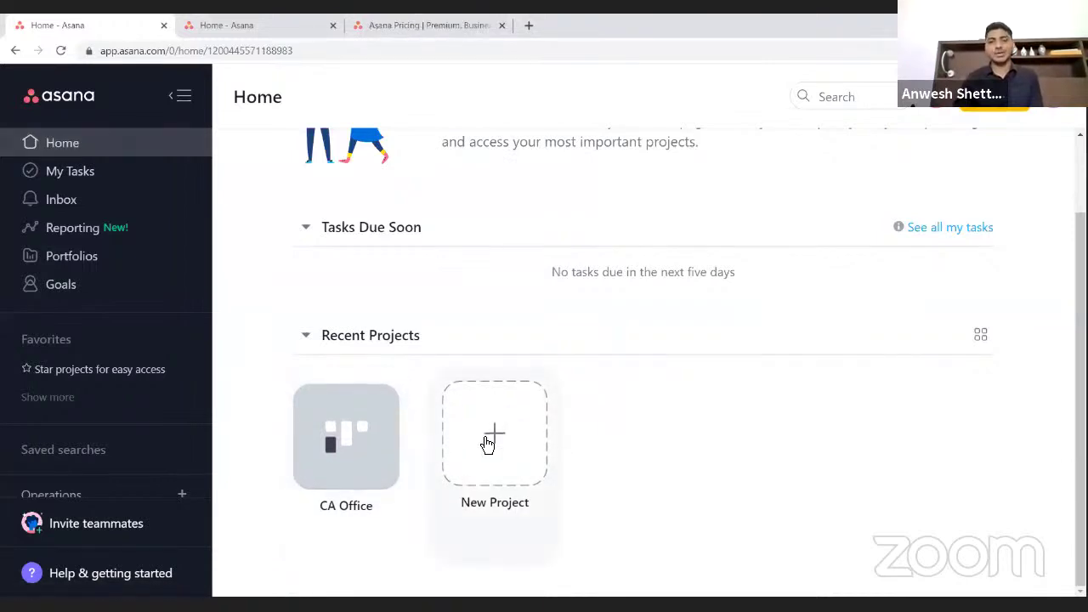
click(413, 336)
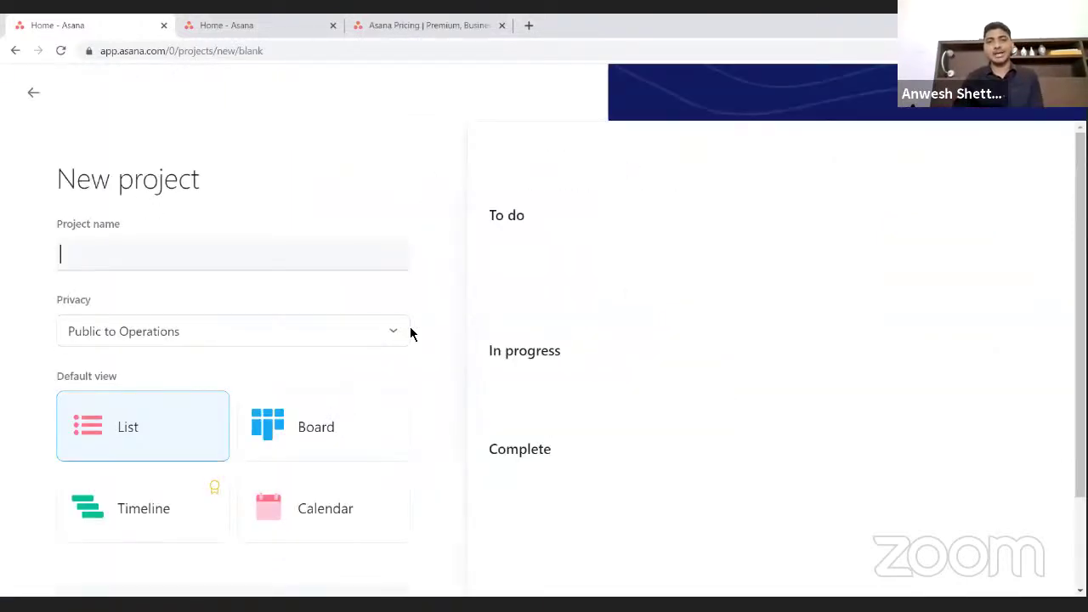
text(CA O)
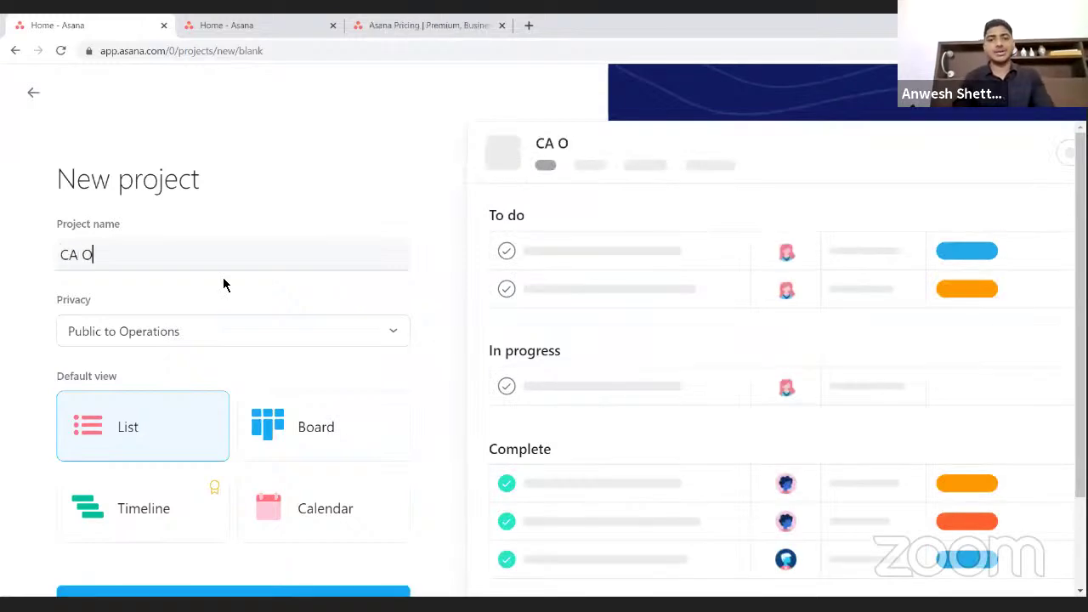
text(ffice -)
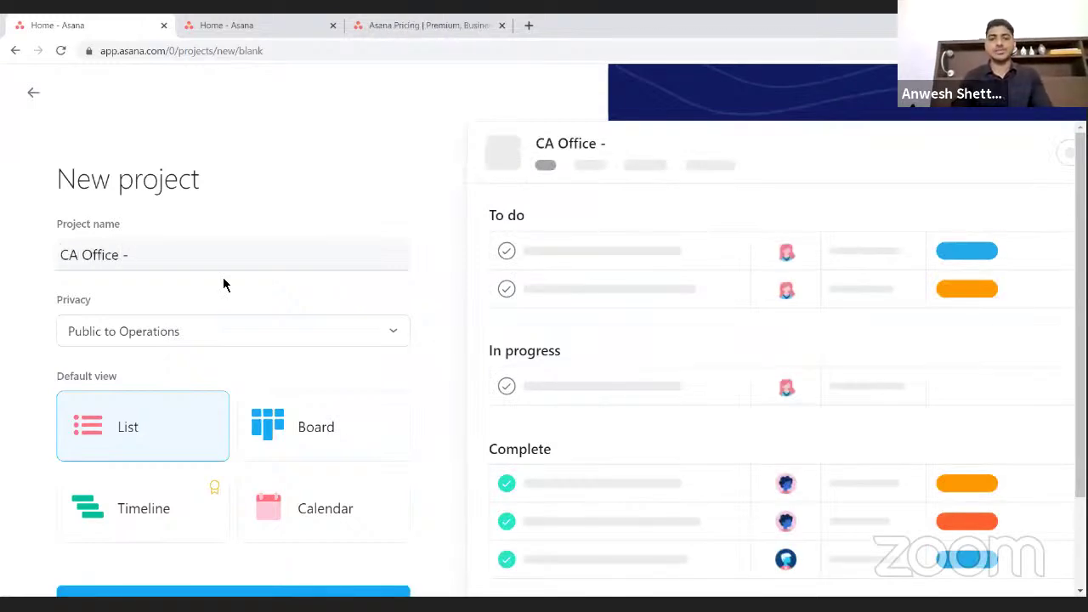
text( Bangalore)
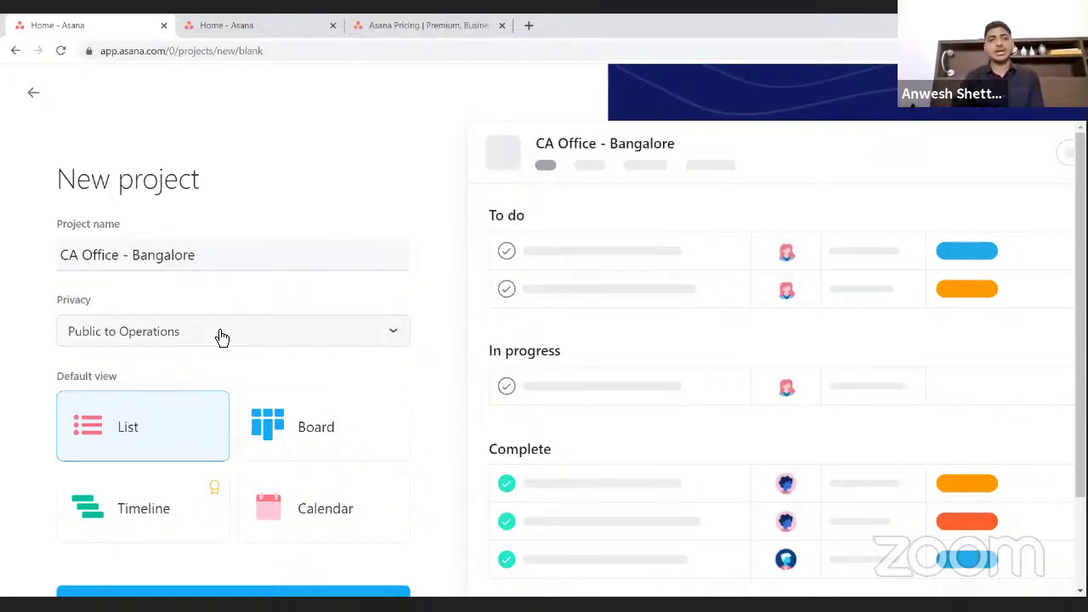
scroll(220, 338, down, 2)
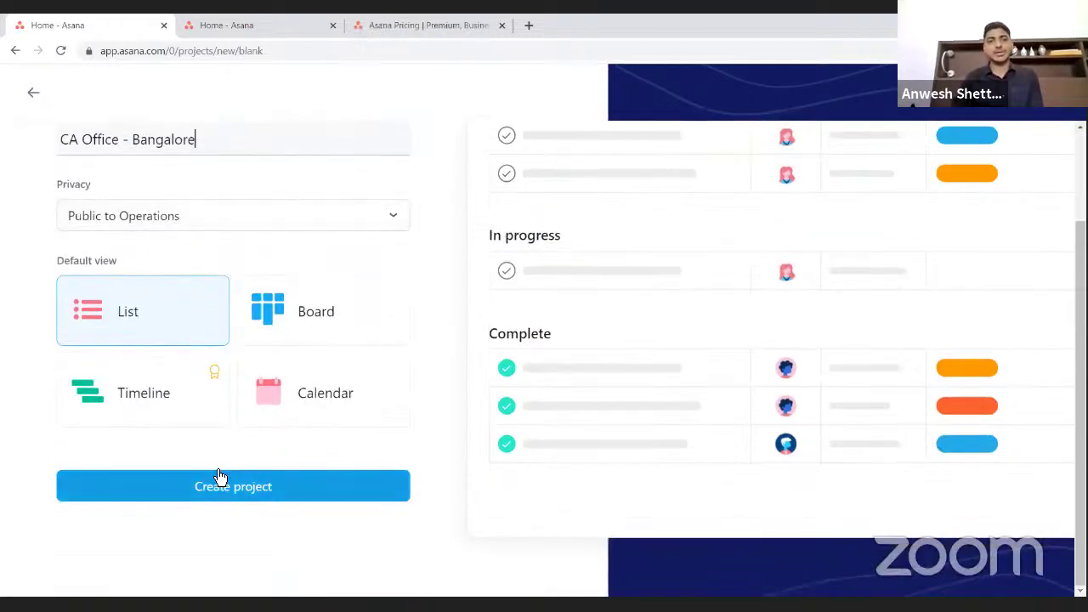
click(275, 317)
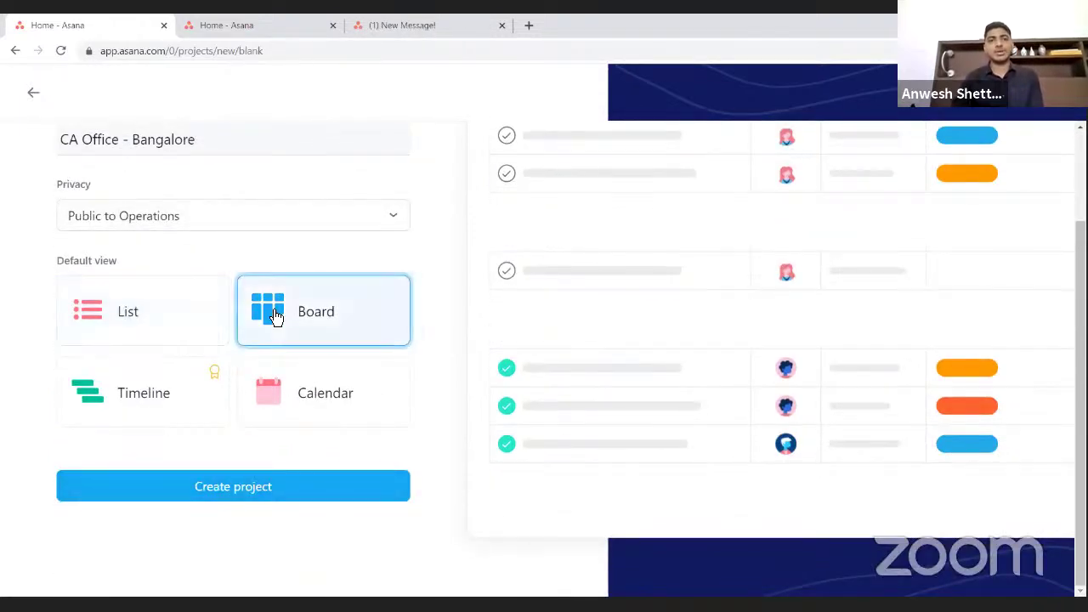
click(256, 493)
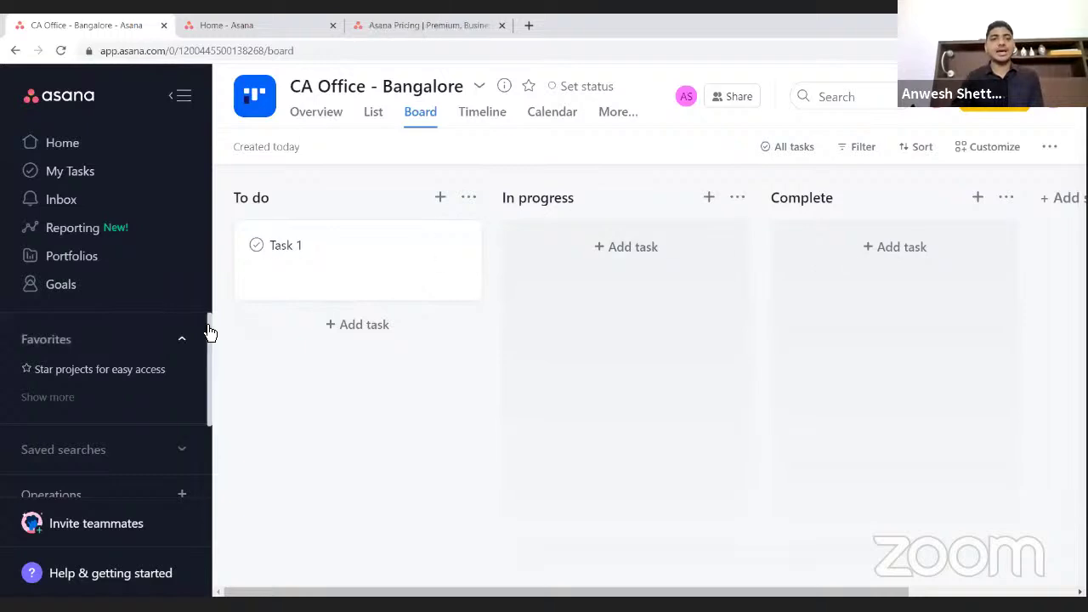
scroll(207, 332, down, 3)
- Open the CA Office project from the sidebar's team project list
click(85, 362)
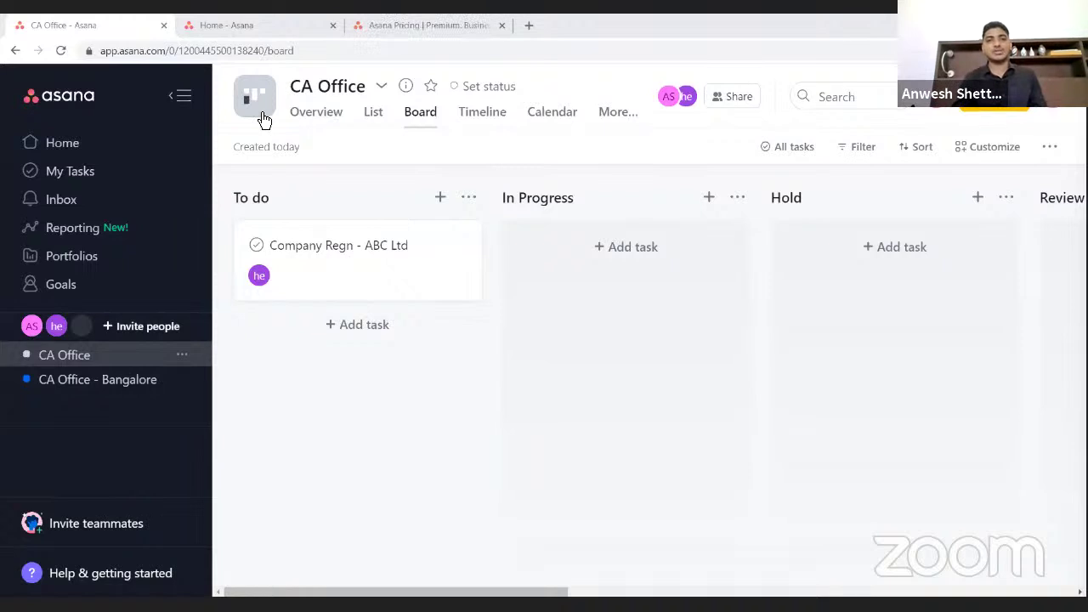
- Open the Company Regn - ABC Ltd task details, then the CA Office Project Actions menu
click(401, 264)
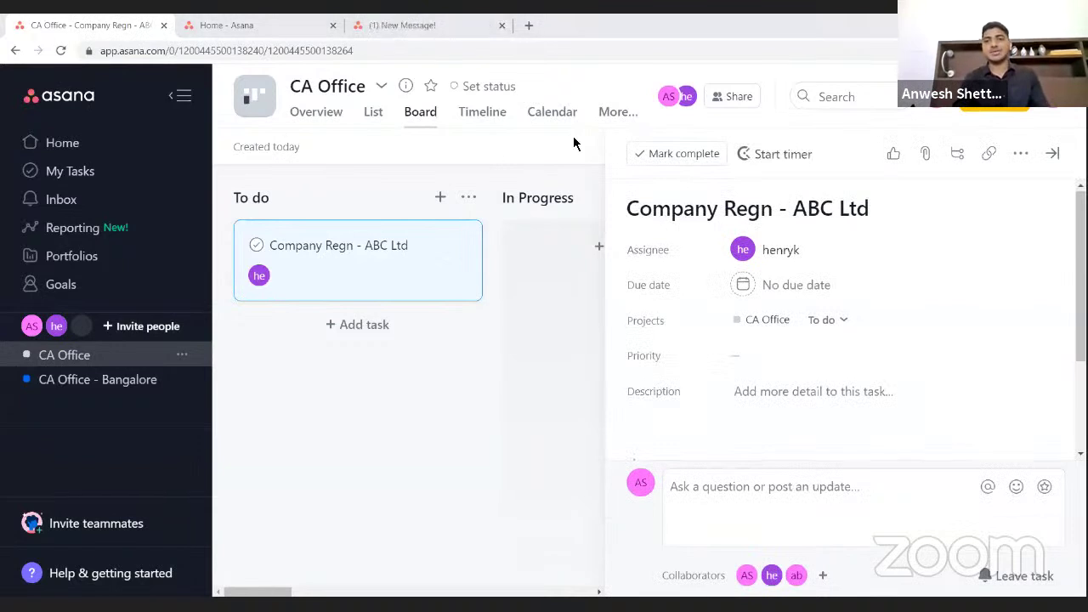
scroll(694, 342, down, 3)
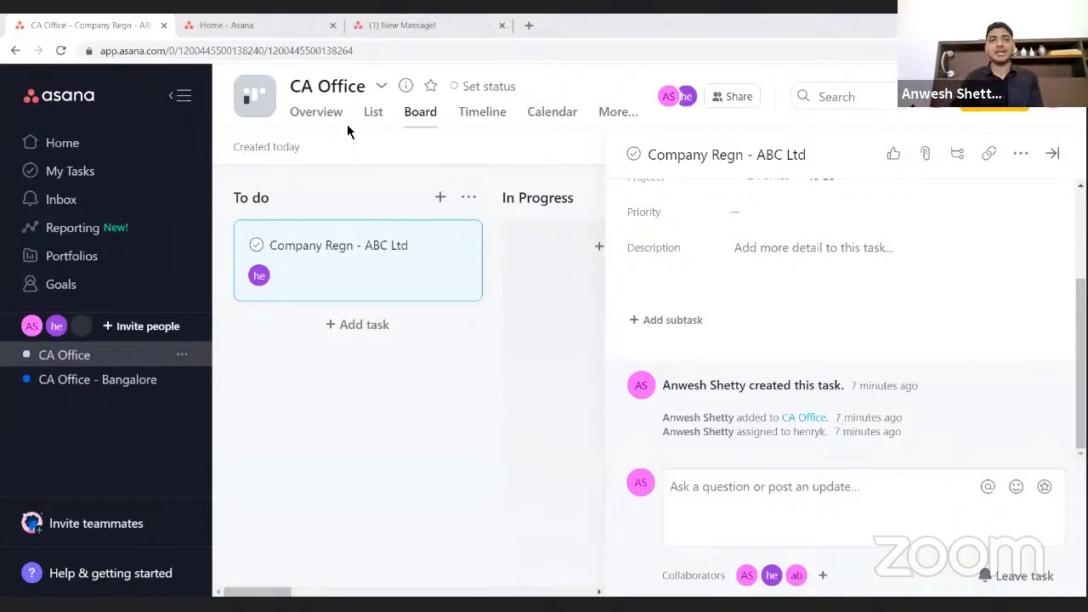
click(383, 88)
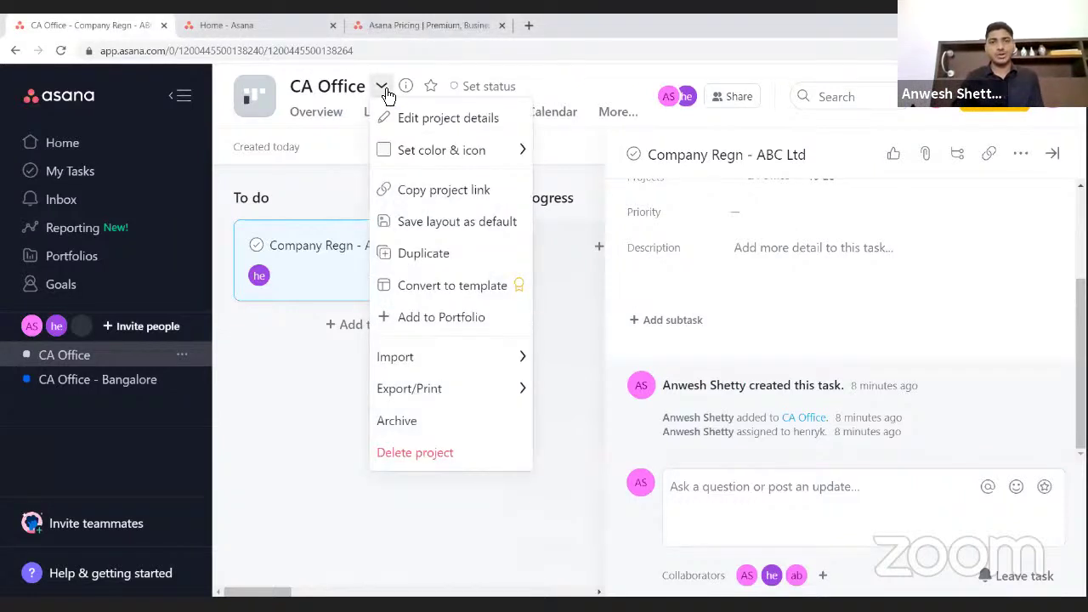
- Close the task pane, review the Project Actions export options, then dismiss the menu
click(334, 140)
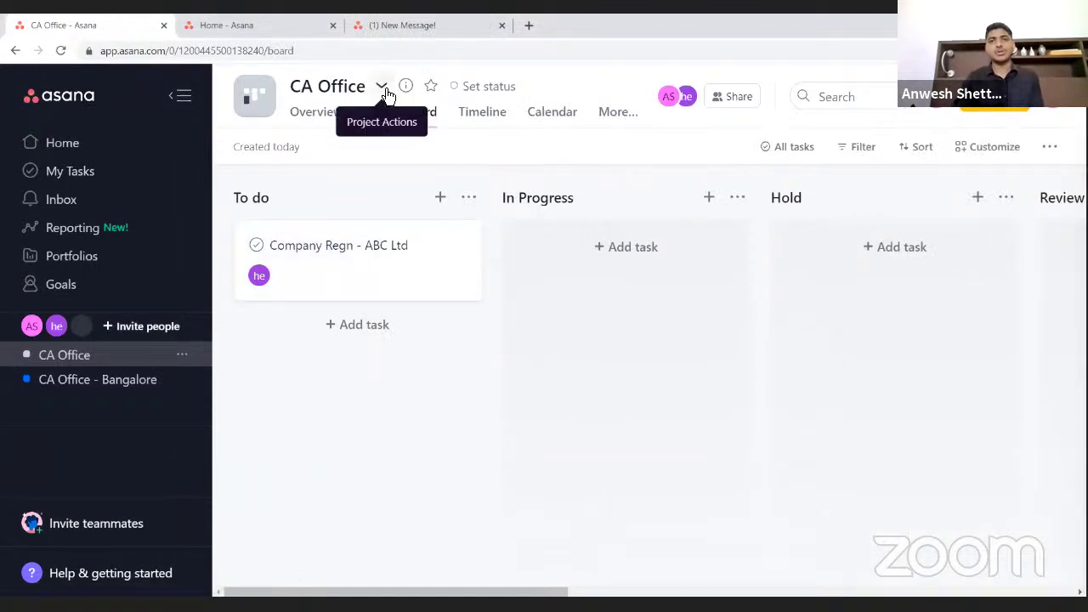
click(382, 89)
mouse_move(459, 397)
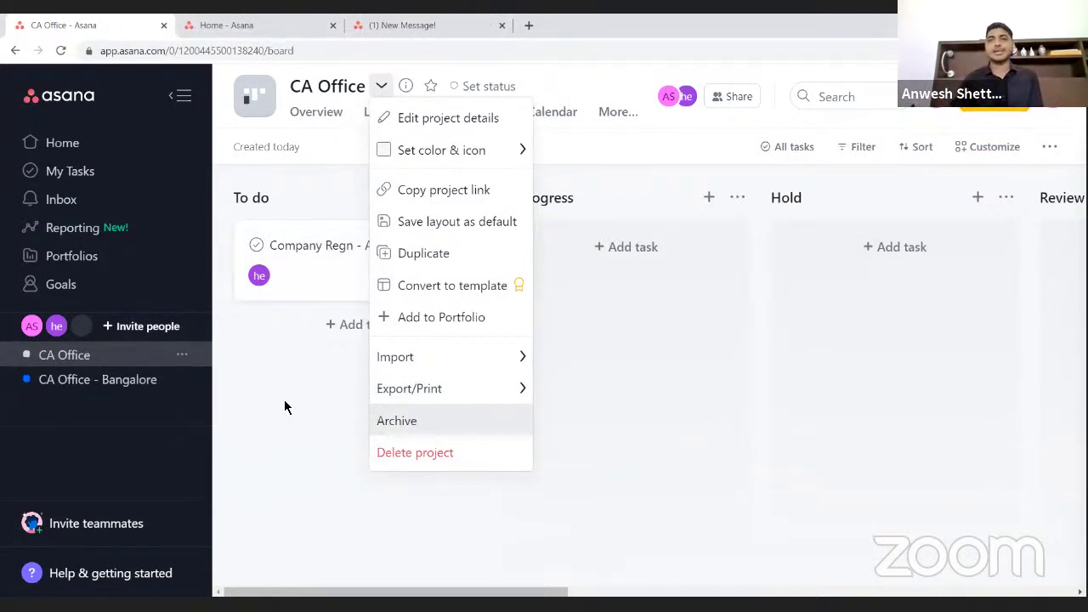
click(284, 407)
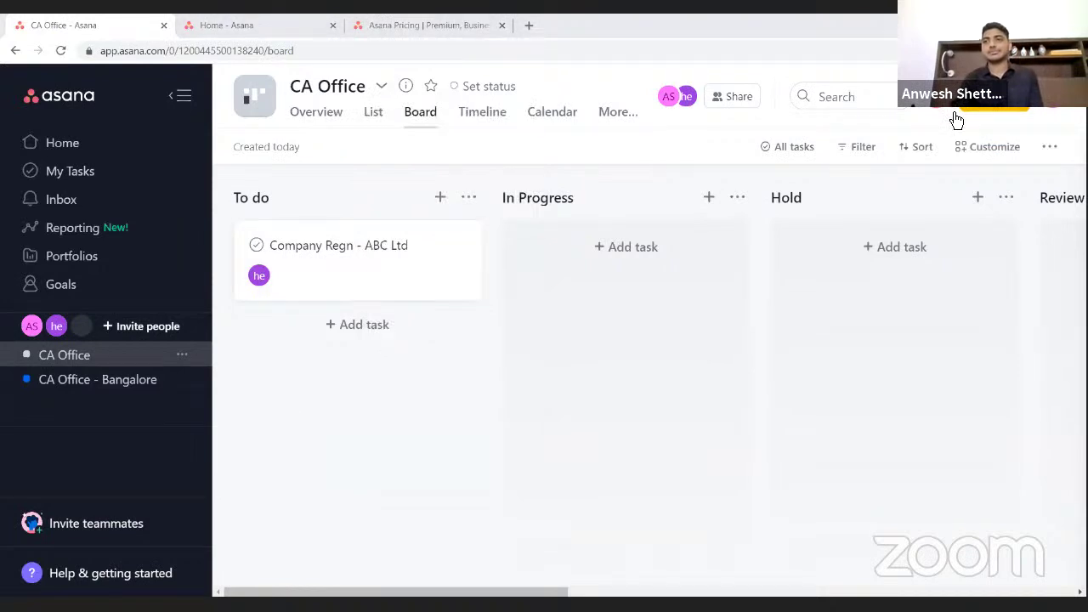
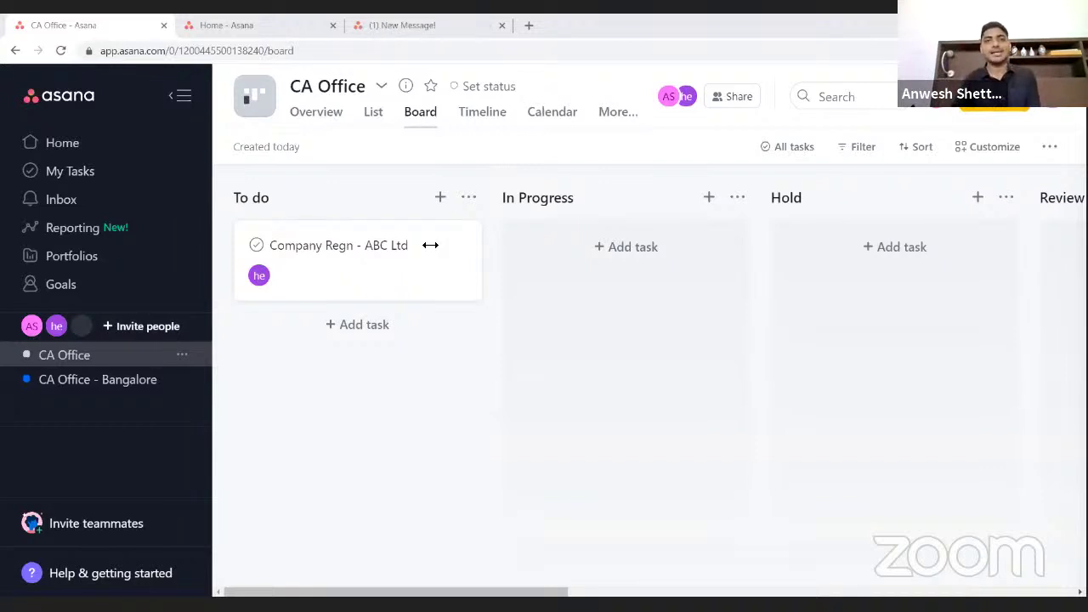
- Search Google for 'clockify' in a new browser tab
click(526, 26)
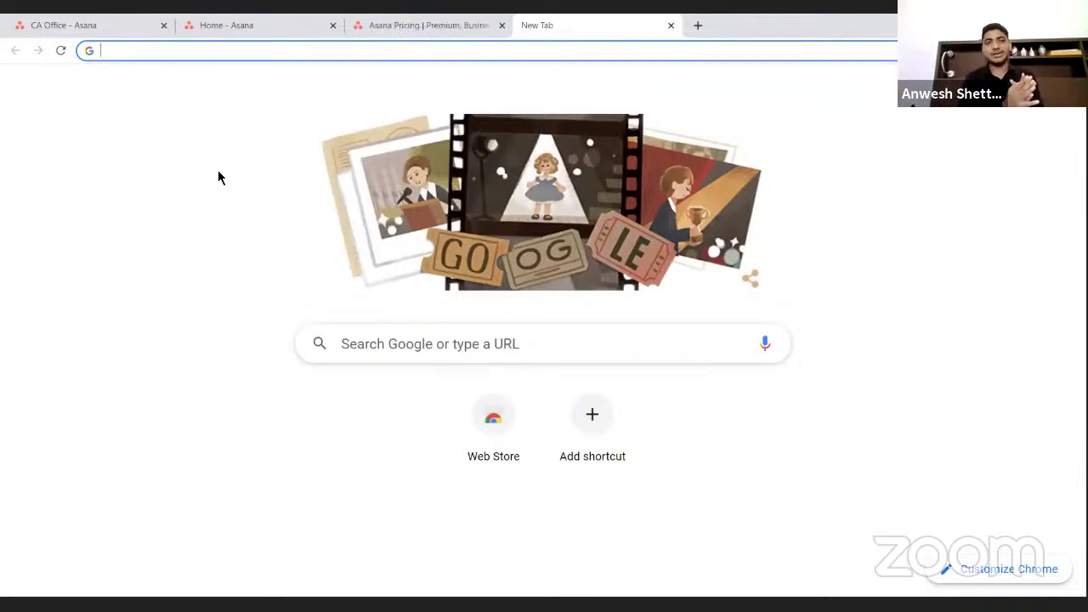
text(cloc)
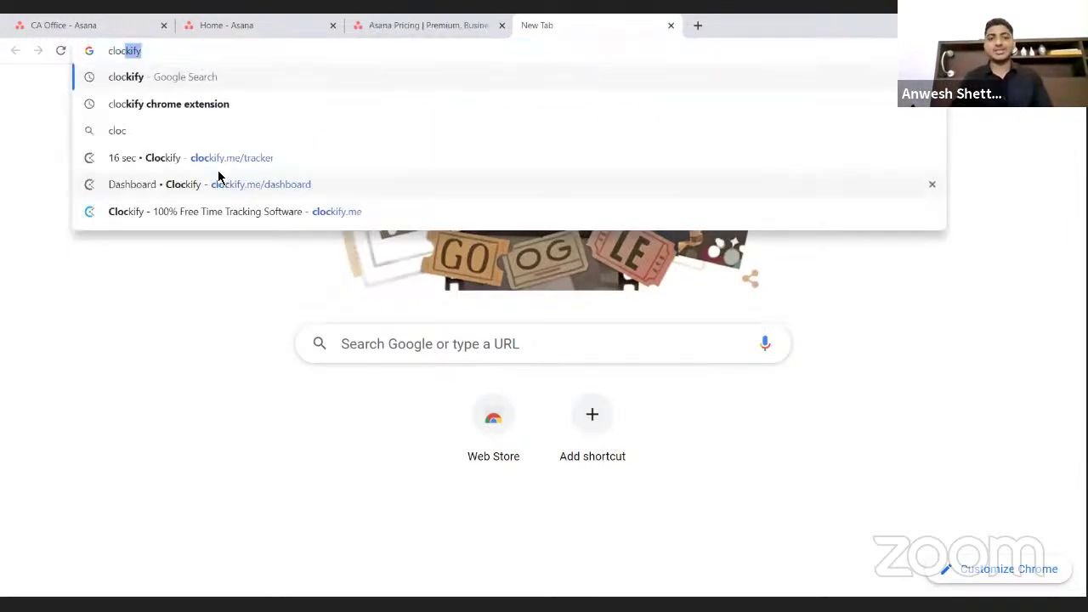
text(kify)
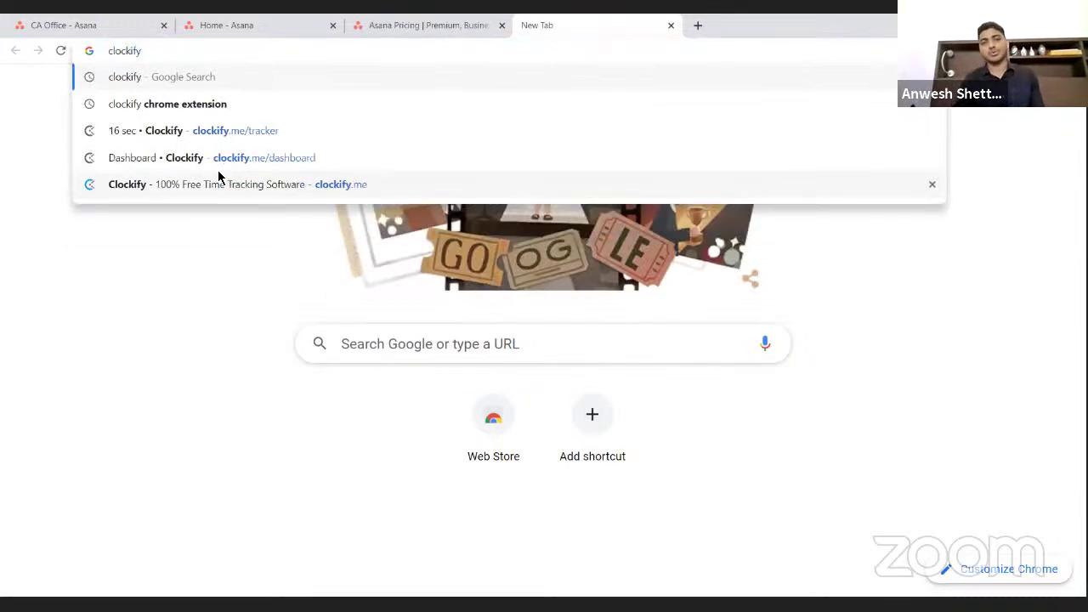
key(Return)
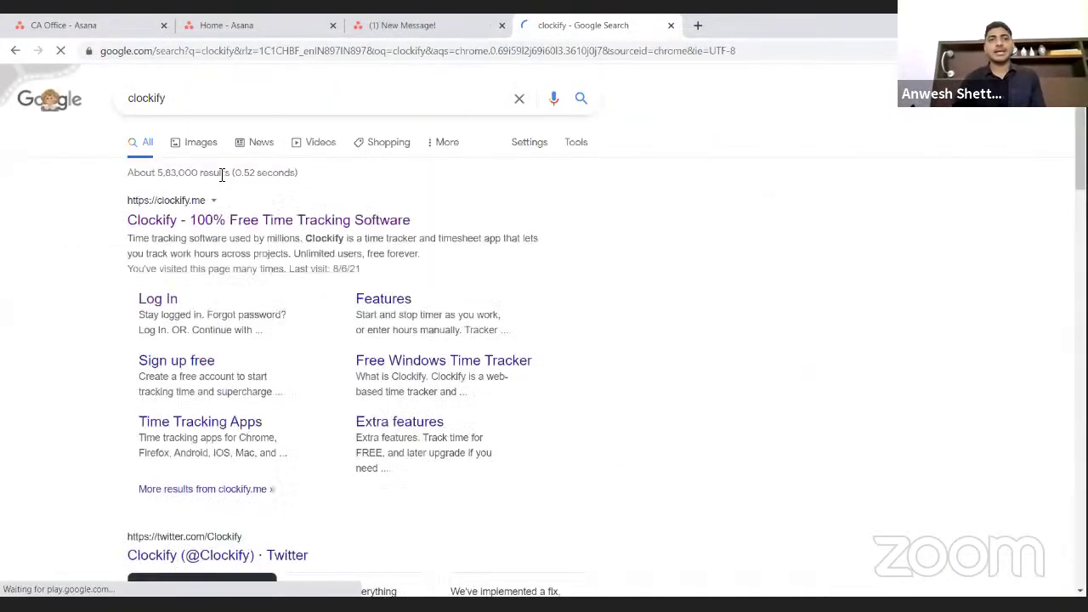
- Sign up for Clockify from clockify.me using a Google account, then open the Team page
click(218, 228)
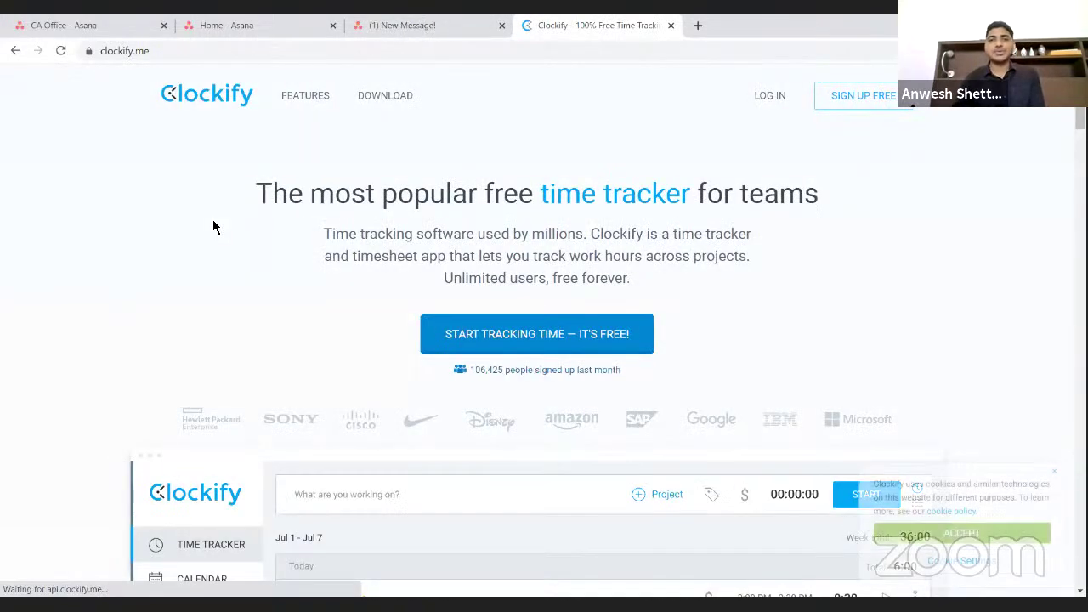
click(557, 347)
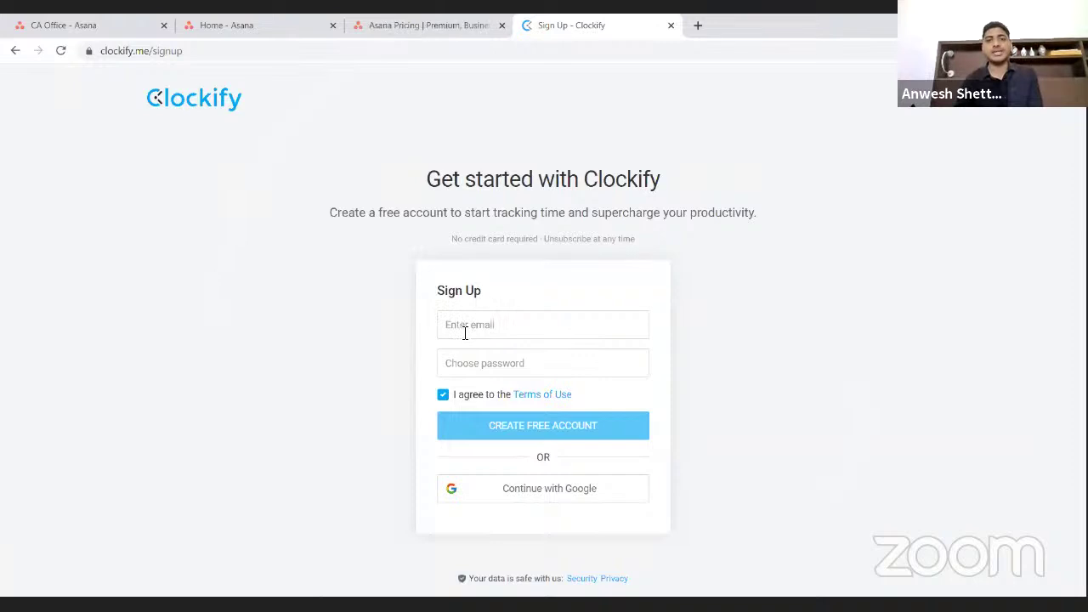
click(512, 500)
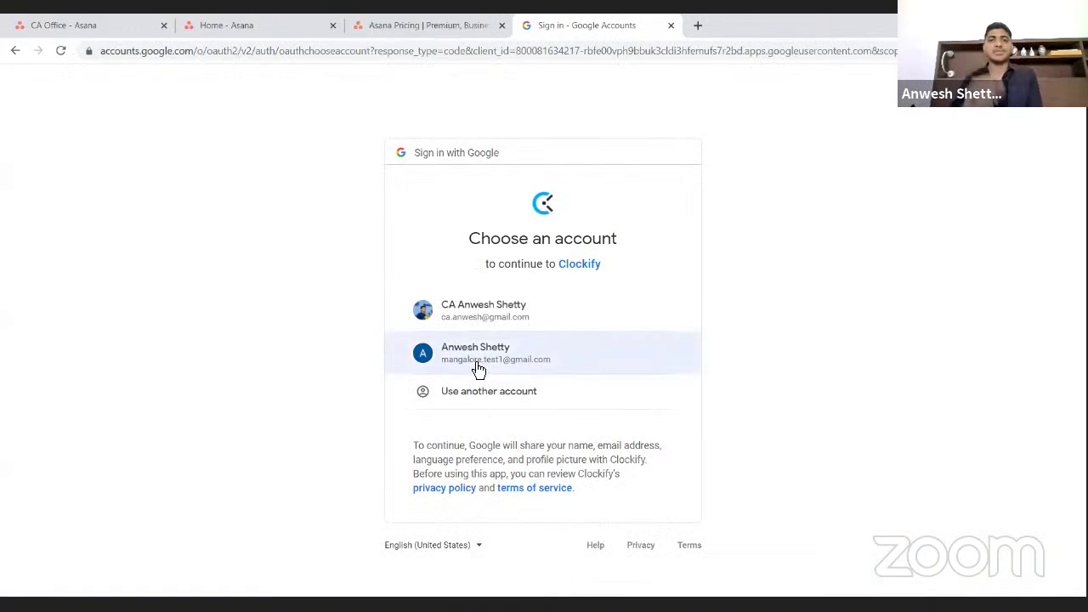
click(487, 364)
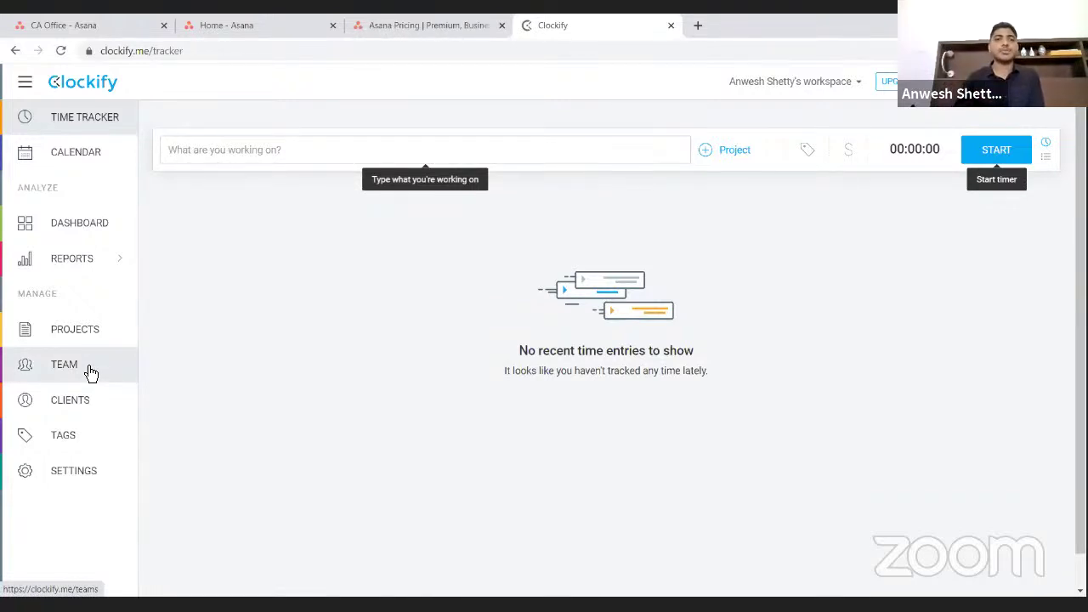
click(91, 374)
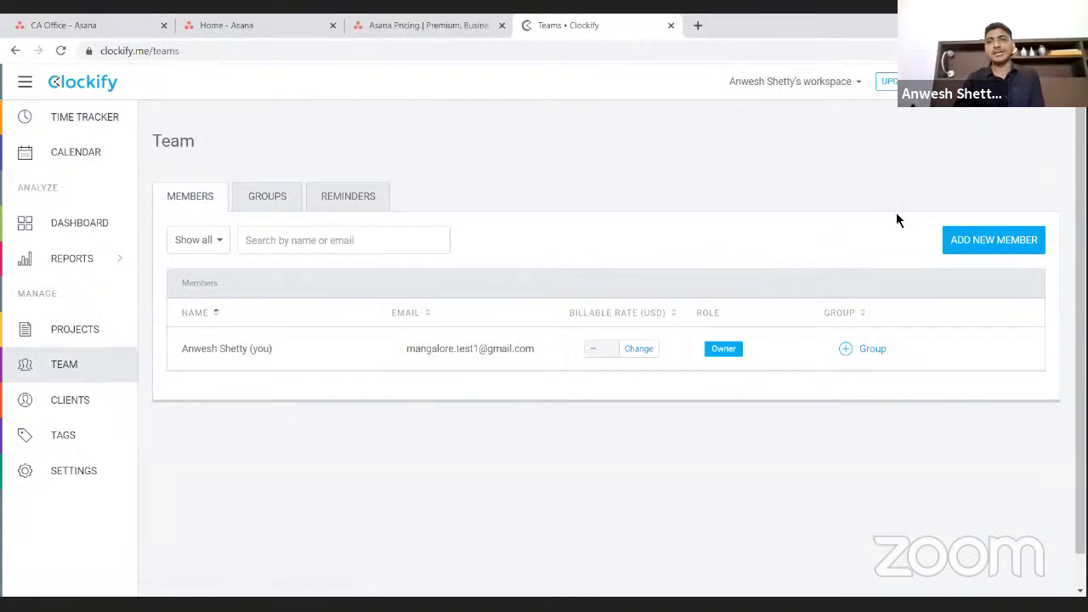
- Invite a new member by entering their e-mail address and passing the reCAPTCHA check
click(982, 247)
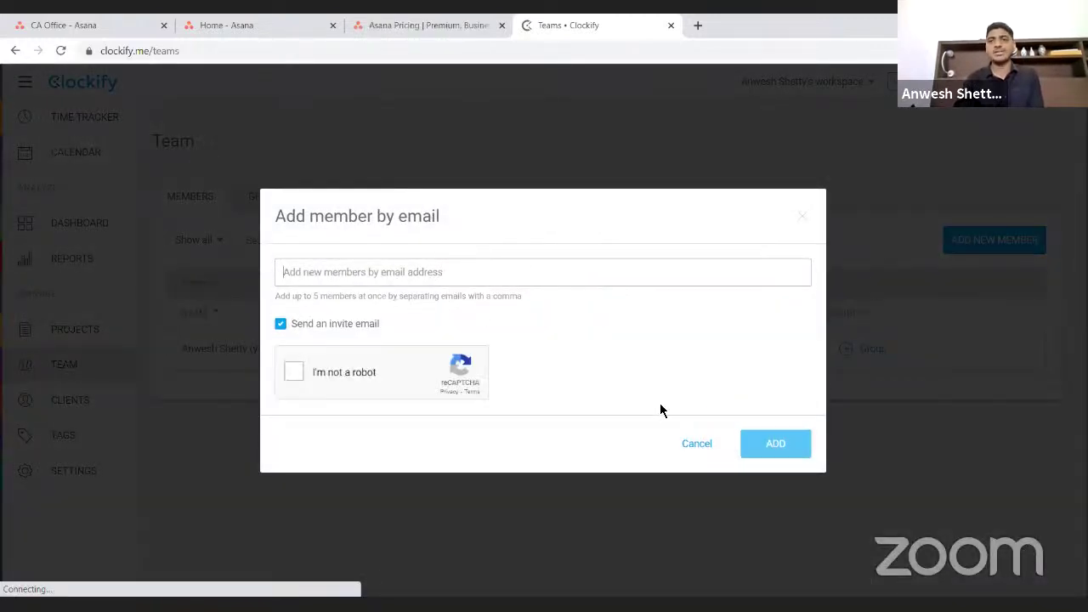
click(353, 274)
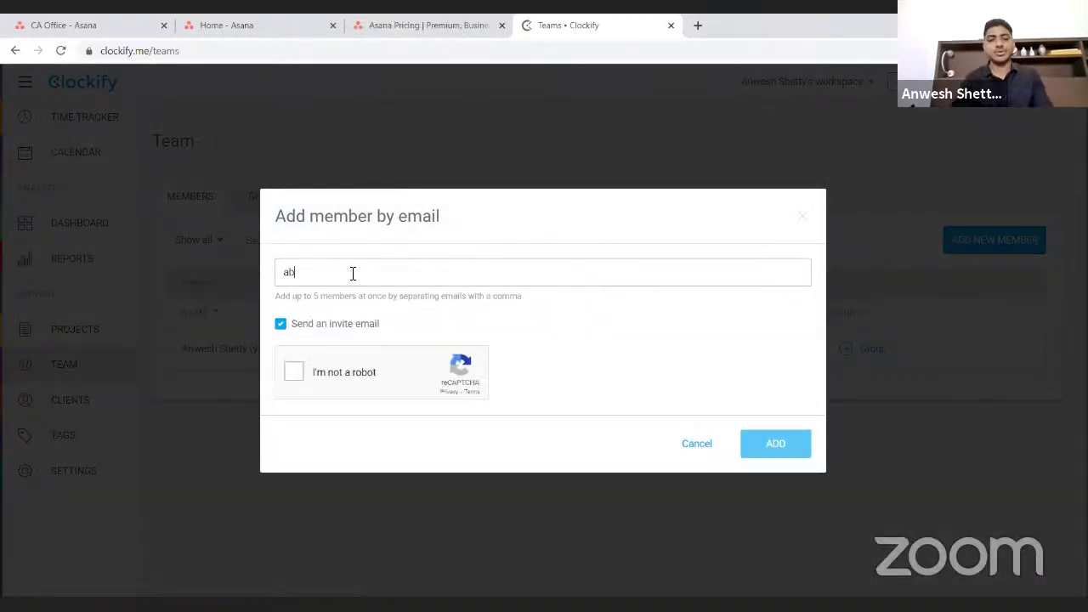
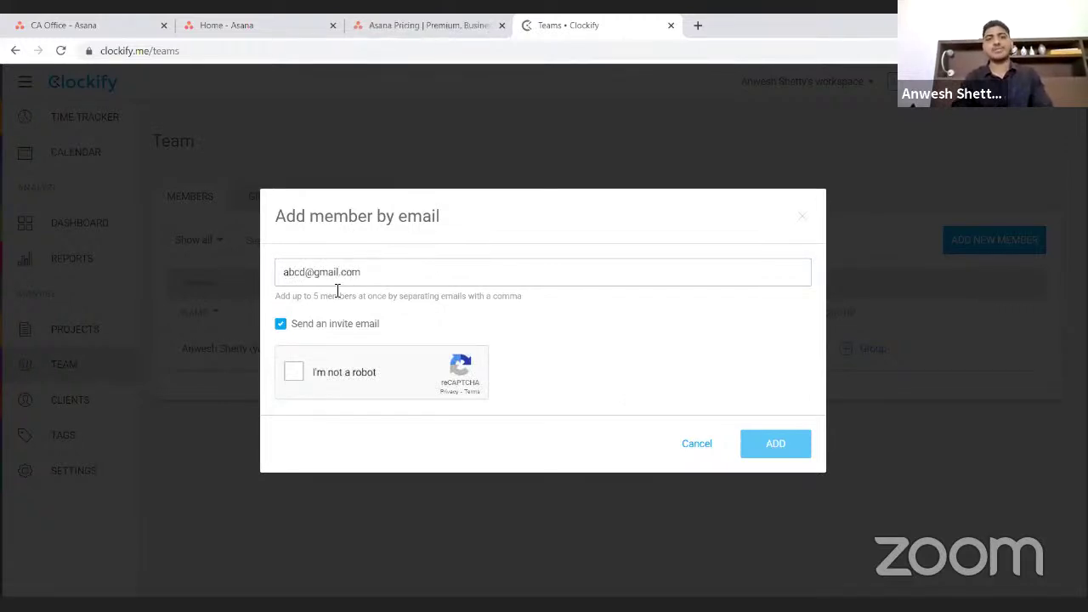
click(293, 374)
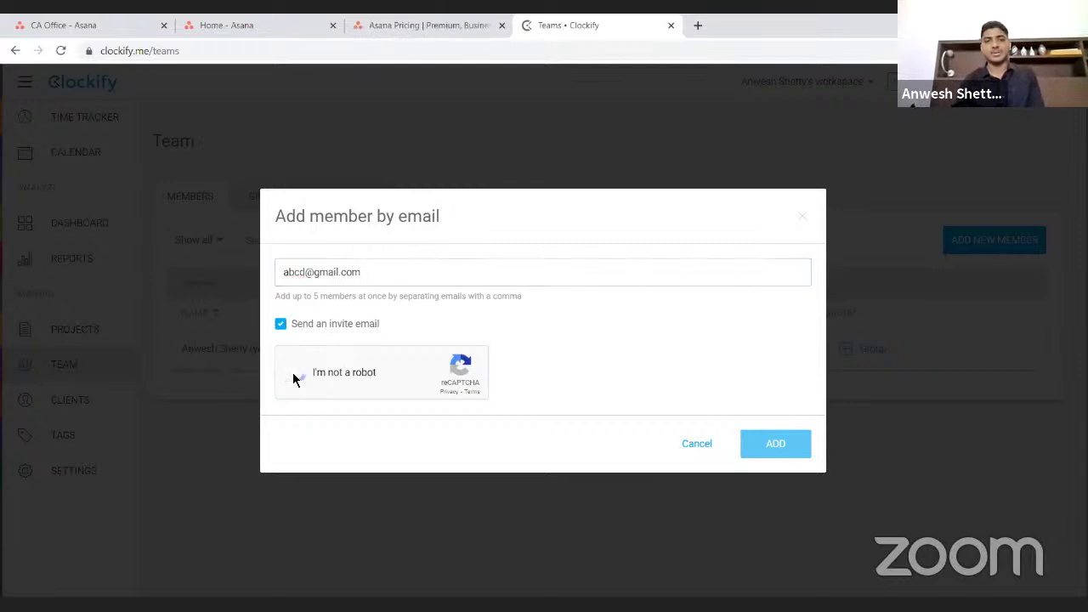
click(778, 454)
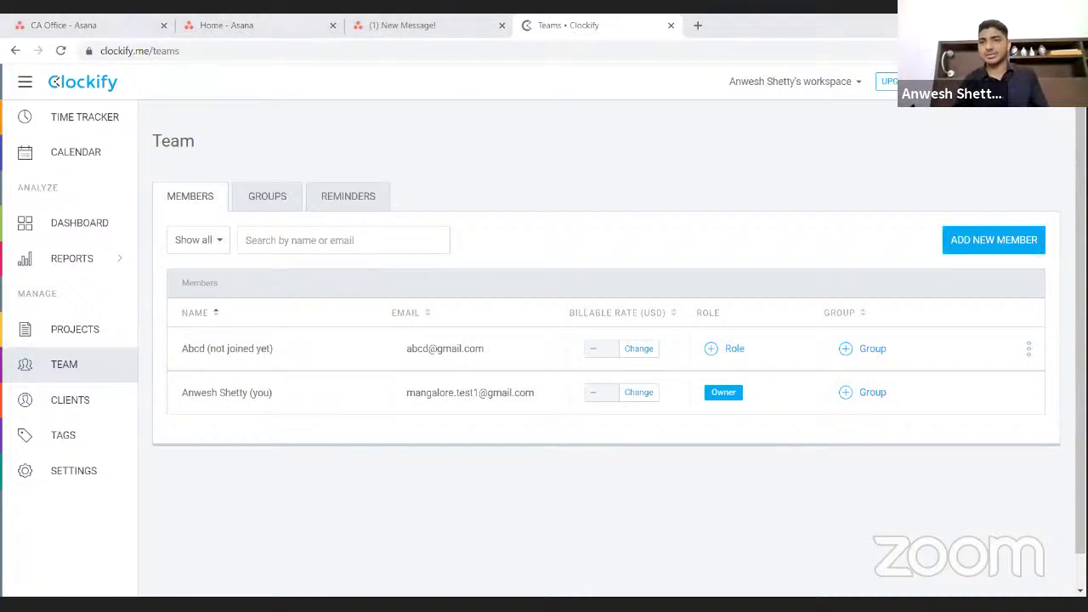
- Remove the Clockify Time Tracker extension from Chrome and open a new tab
click(1024, 51)
click(1020, 153)
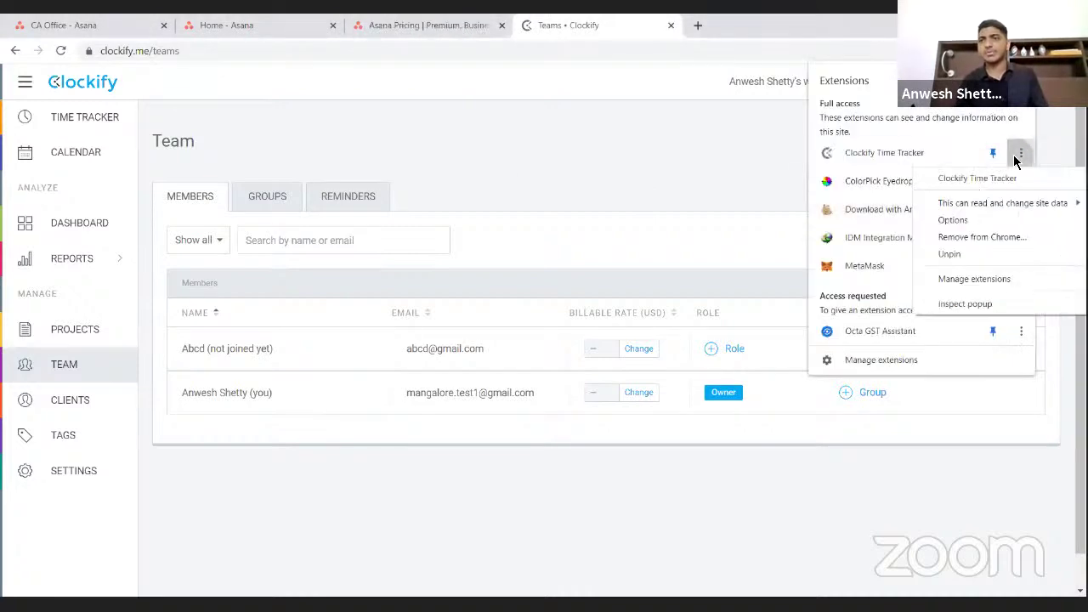
click(964, 238)
click(911, 160)
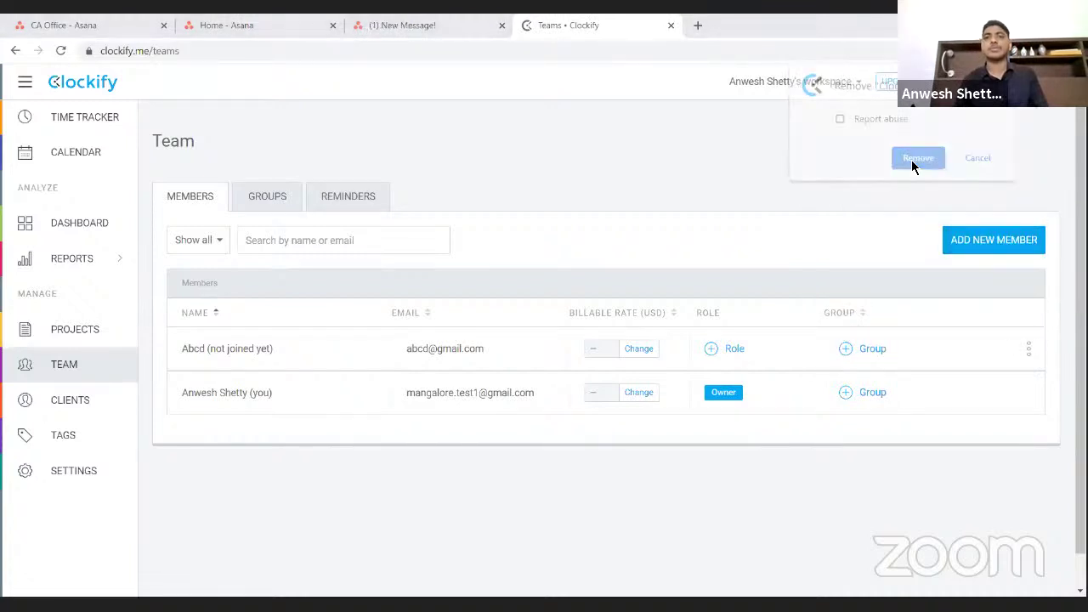
click(697, 27)
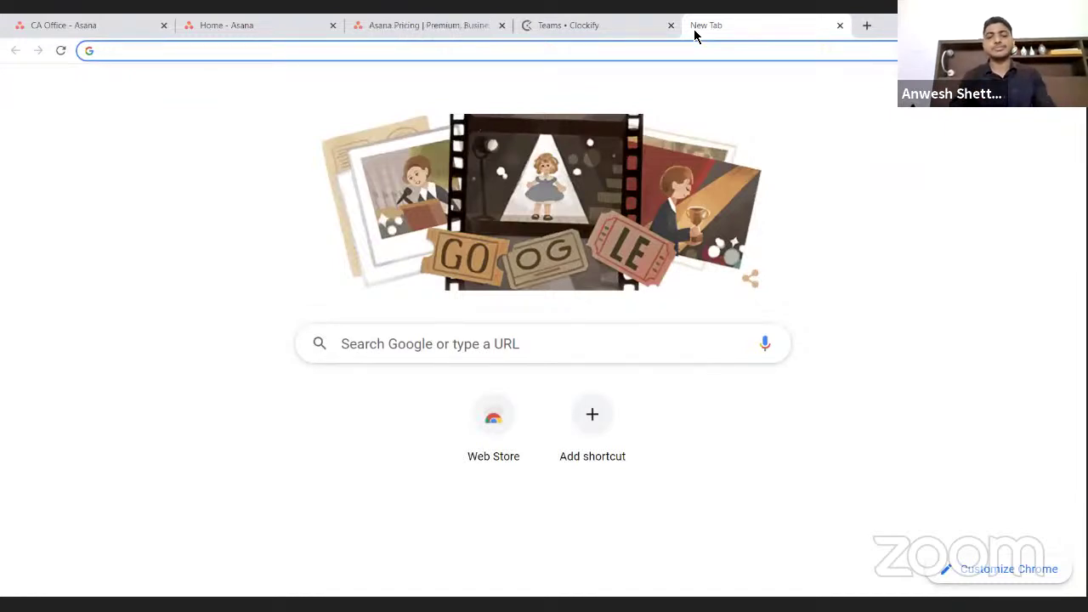
- Search 'clockify chrome extension' and open the Clockify Time Tracker Chrome Web Store listing
text(clockify )
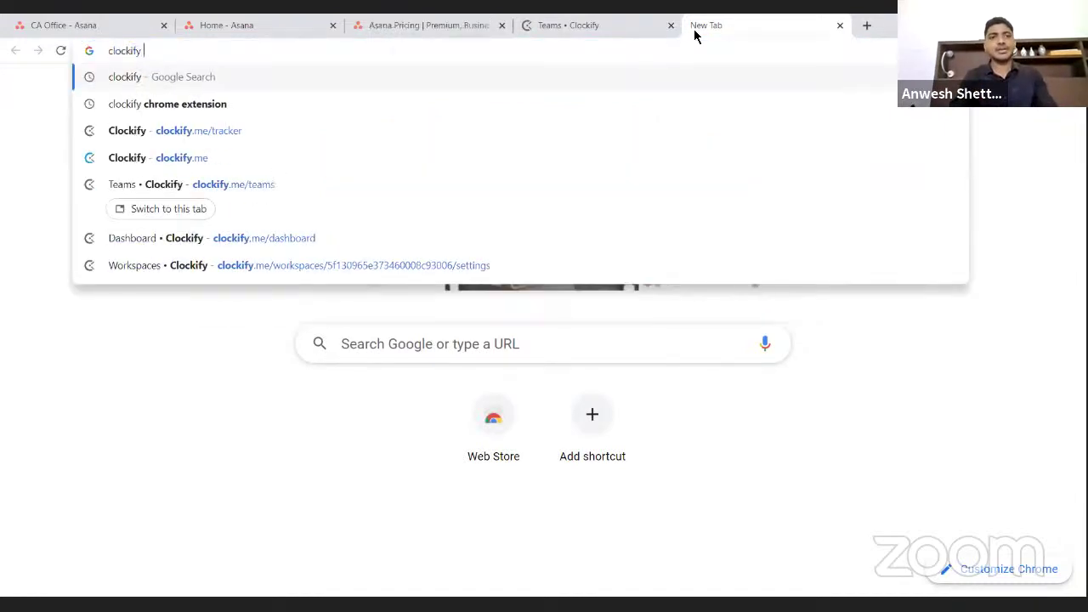
text(chrome e)
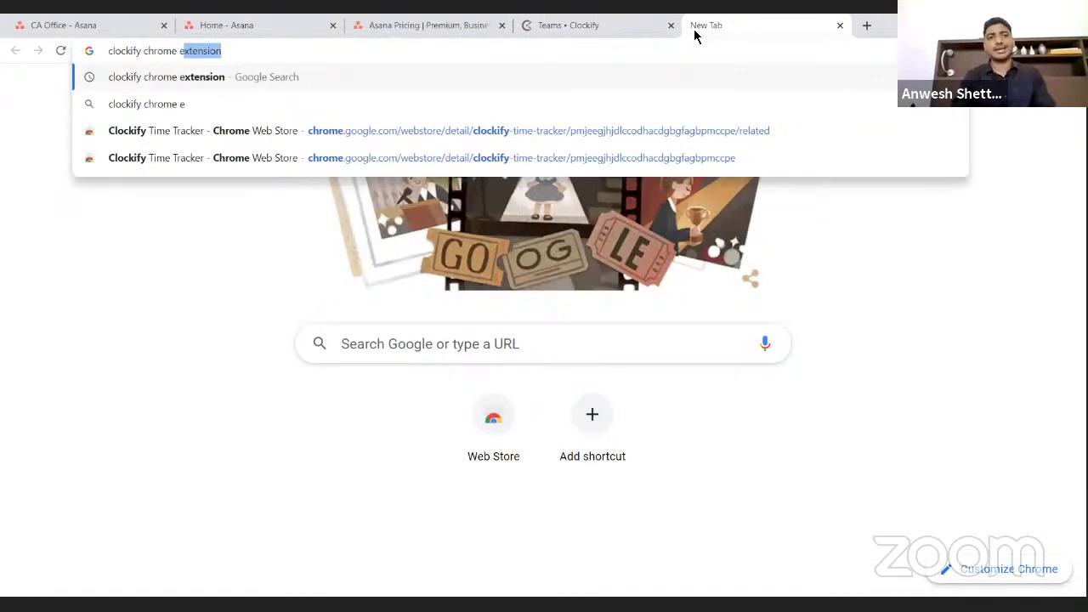
key(Right)
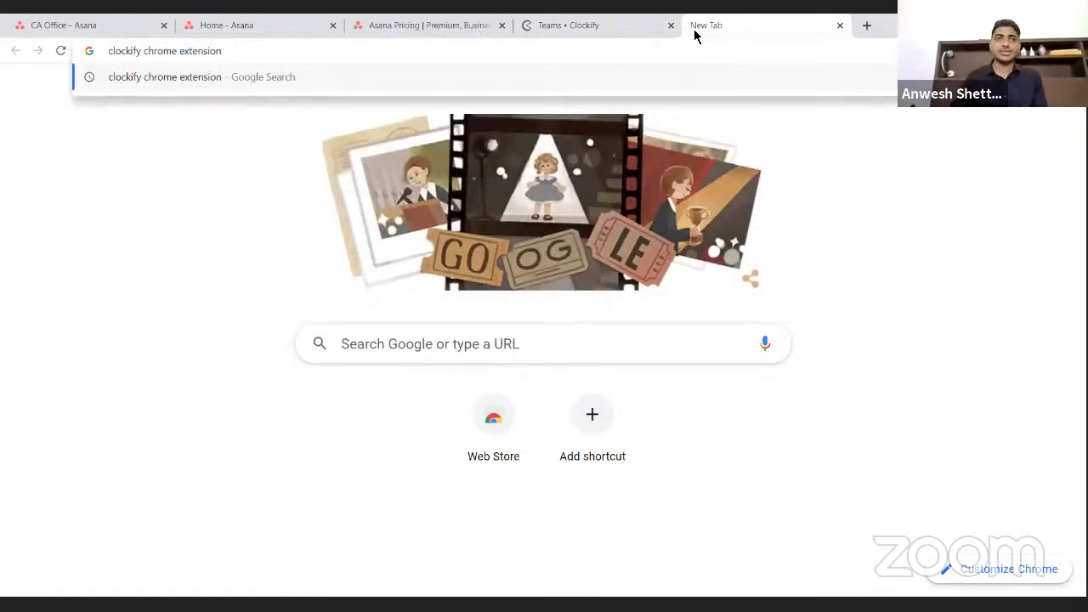
key(Return)
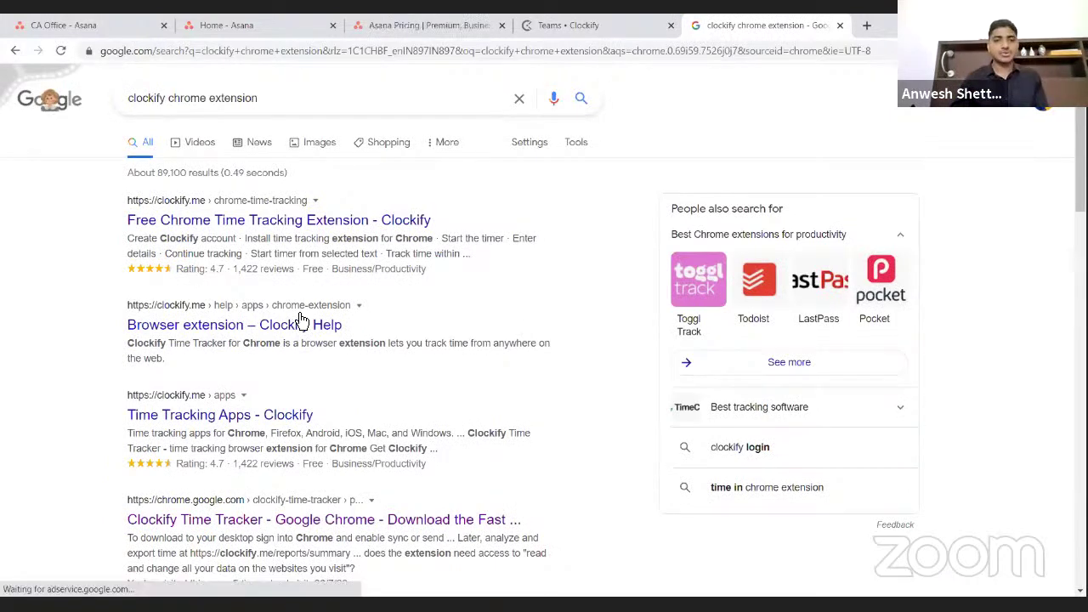
scroll(235, 389, down, 1)
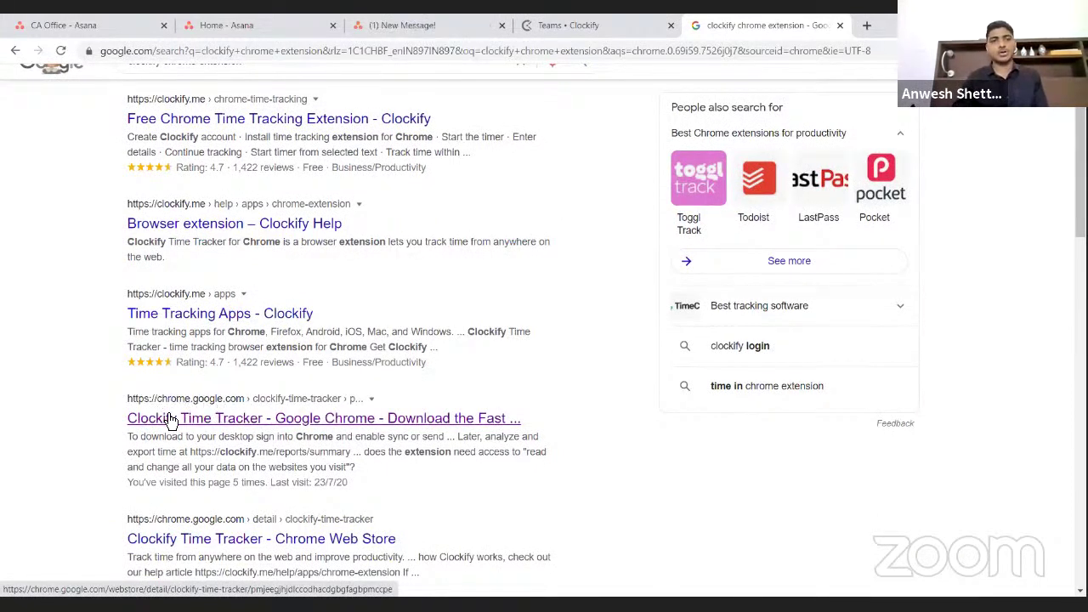
click(236, 423)
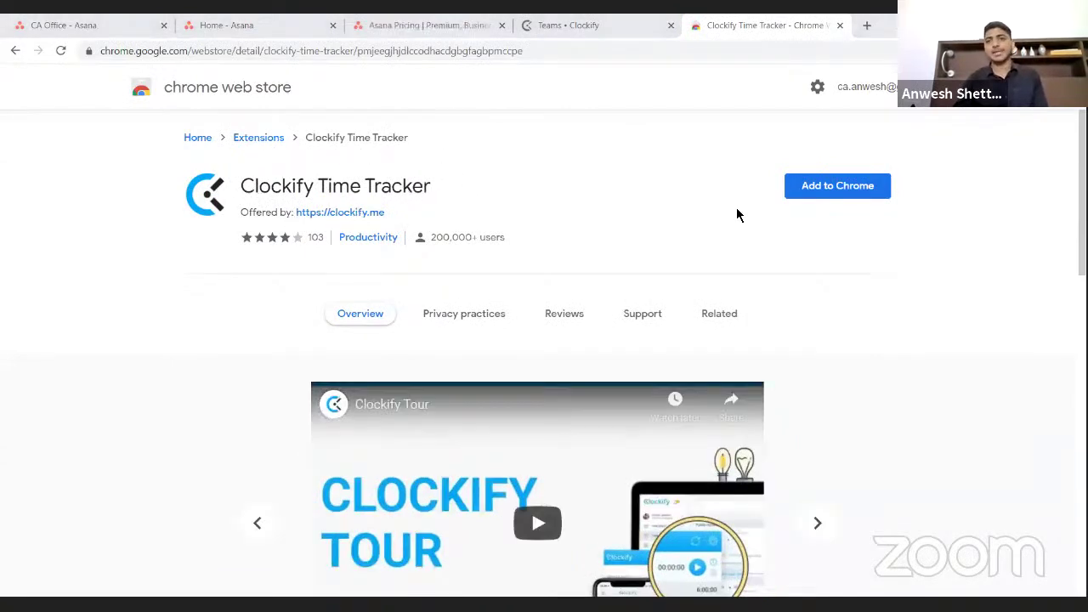
- Add the Clockify Time Tracker extension to Chrome, then briefly open and close the profile menu
click(837, 195)
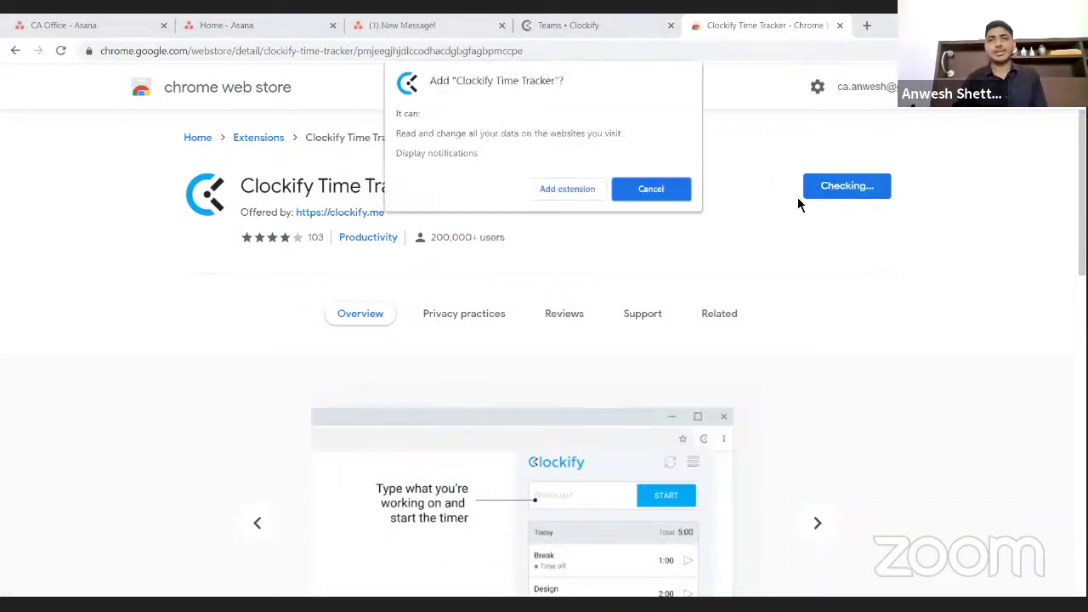
click(584, 194)
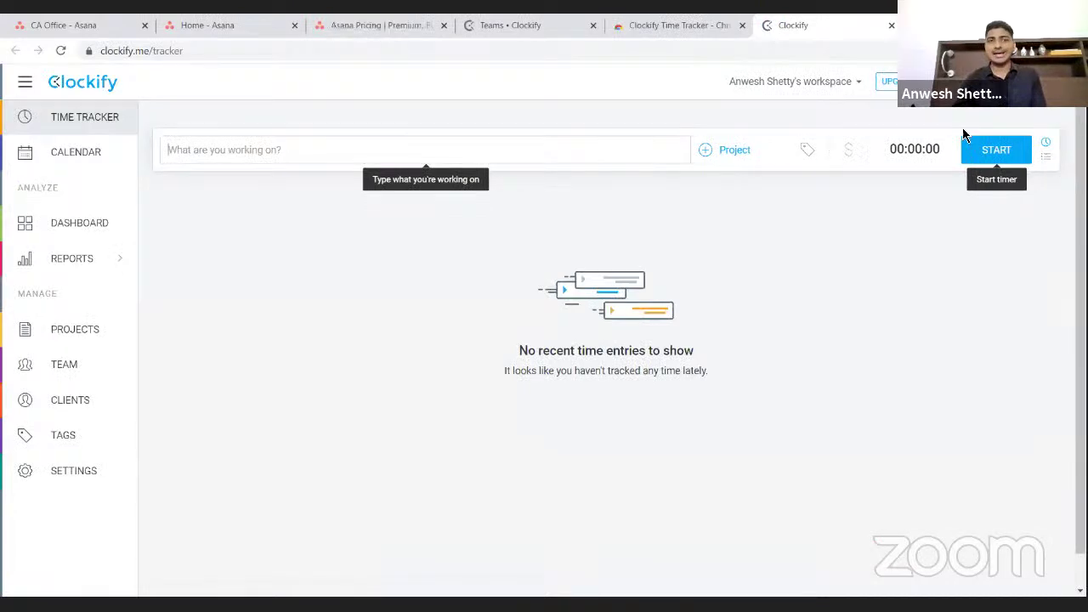
click(1057, 81)
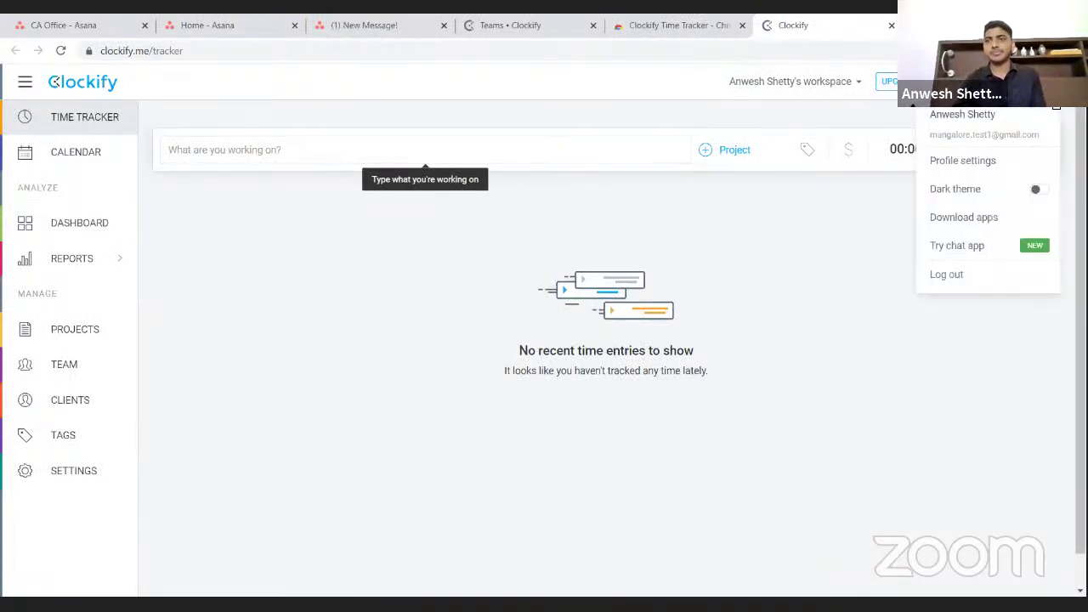
click(838, 233)
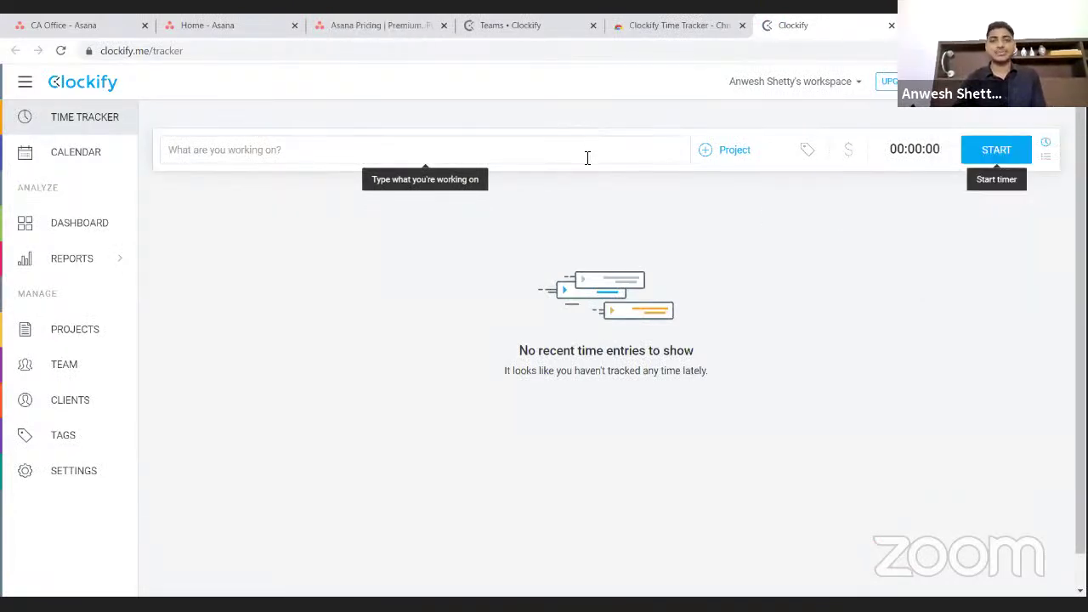